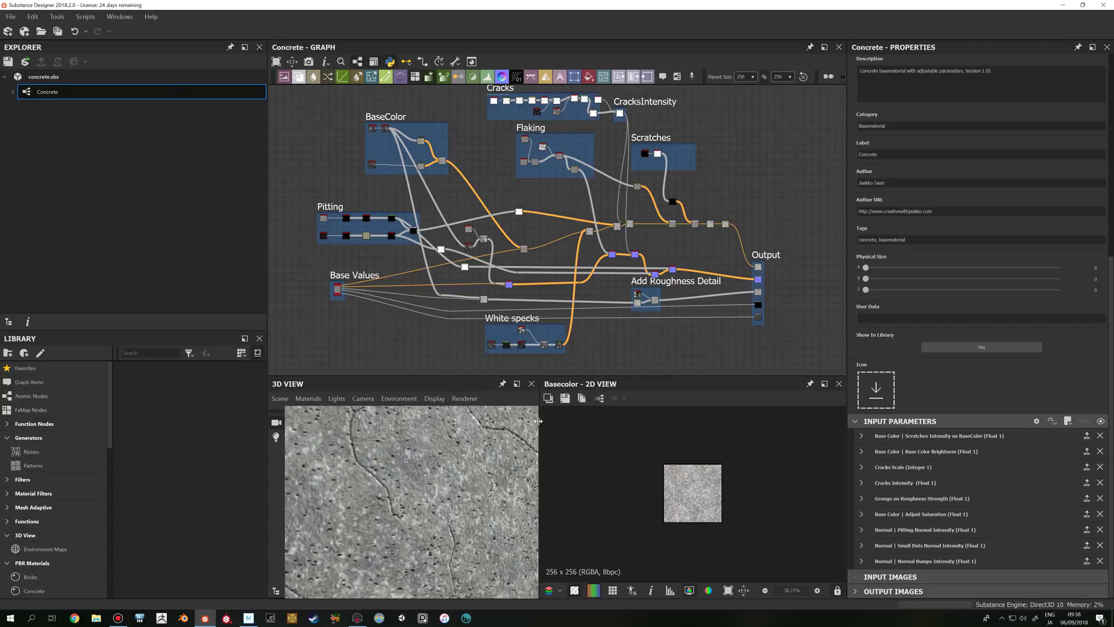
- Examine the concrete material on the cube in the 3D view from a wider distance and a slightly different angle
scroll(465, 478, "down", 4)
mouse_move(464, 493)
left_mouse_down()
mouse_move(448, 477)
mouse_move(485, 490)
mouse_move(449, 471)
mouse_move(458, 494)
left_mouse_up()
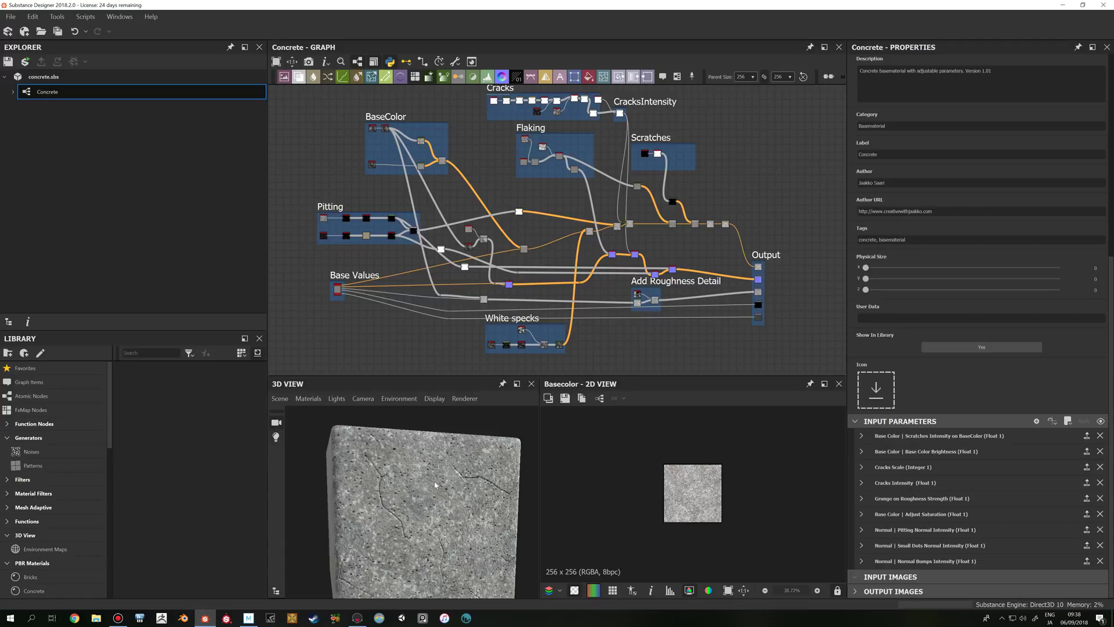
mouse_move(434, 481)
middle_mouse_down()
mouse_move(415, 473)
mouse_move(434, 476)
middle_mouse_up()
scroll(434, 481, "down", 1)
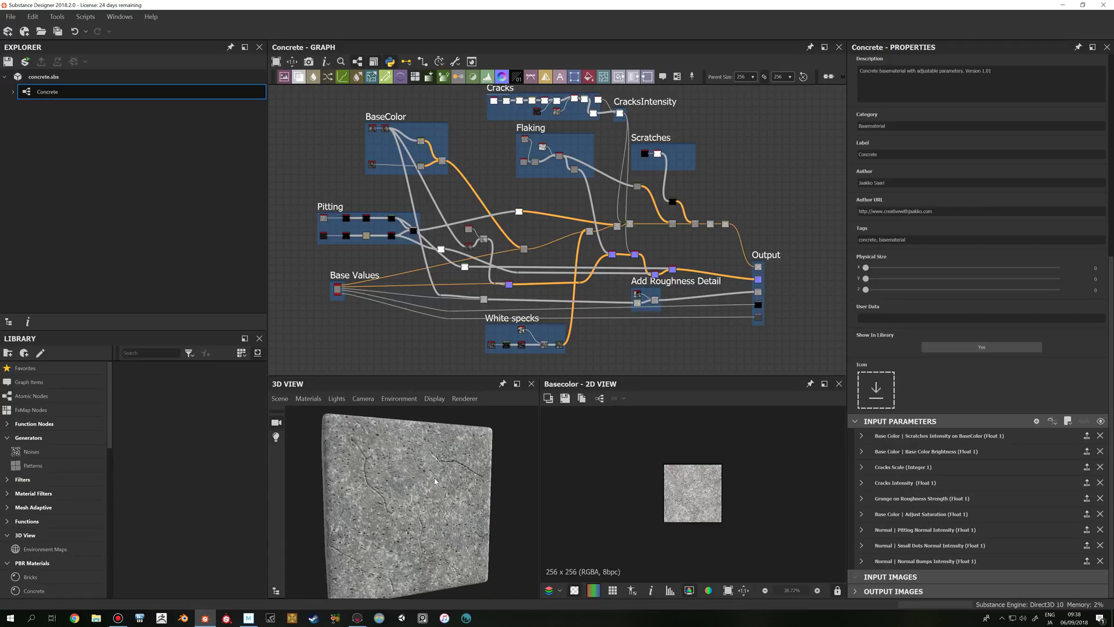
mouse_move(435, 480)
left_mouse_down()
mouse_move(447, 494)
mouse_move(429, 479)
left_mouse_up()
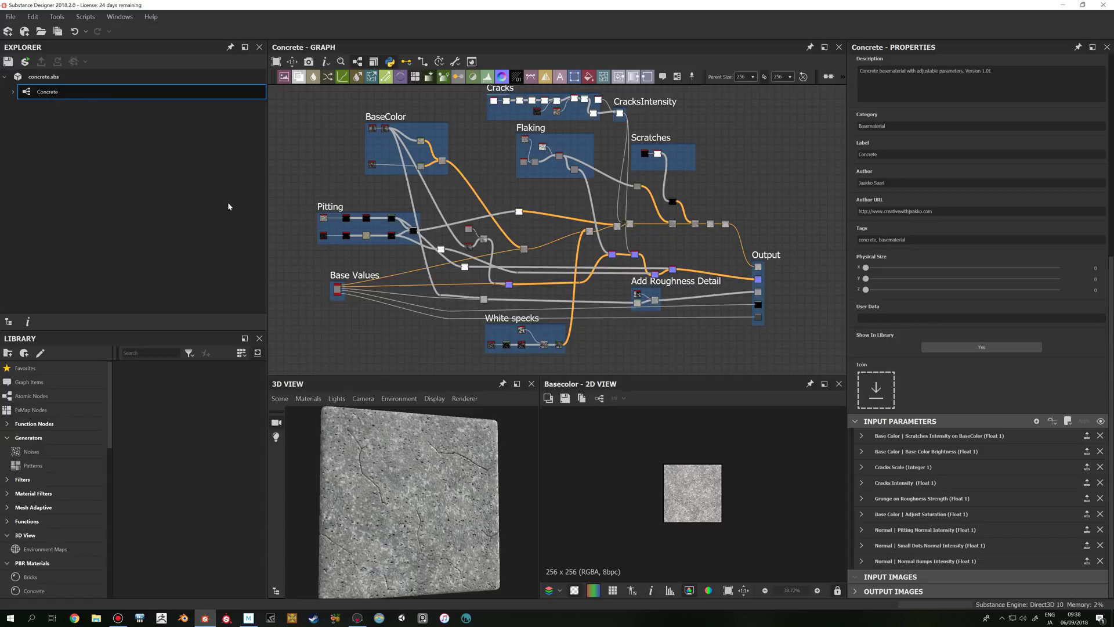
- Make the Concrete graph's output size absolute and set its width and height to 4096 px
scroll(911, 193, "up", 5)
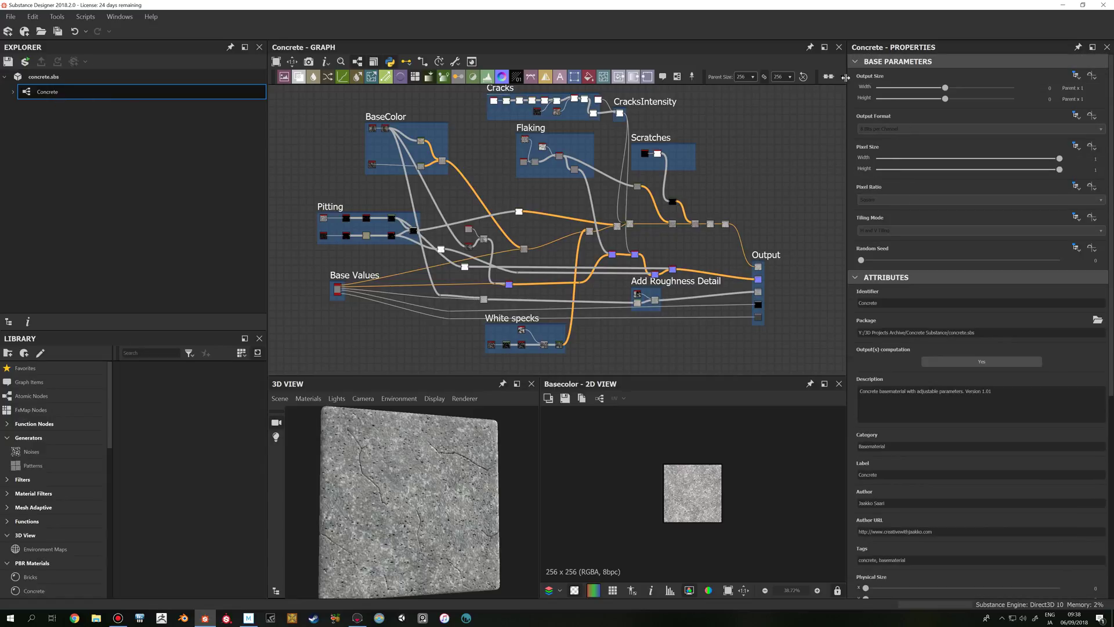
left_click(1076, 75)
left_click(1074, 105)
left_click_drag(945, 87, 1013, 88)
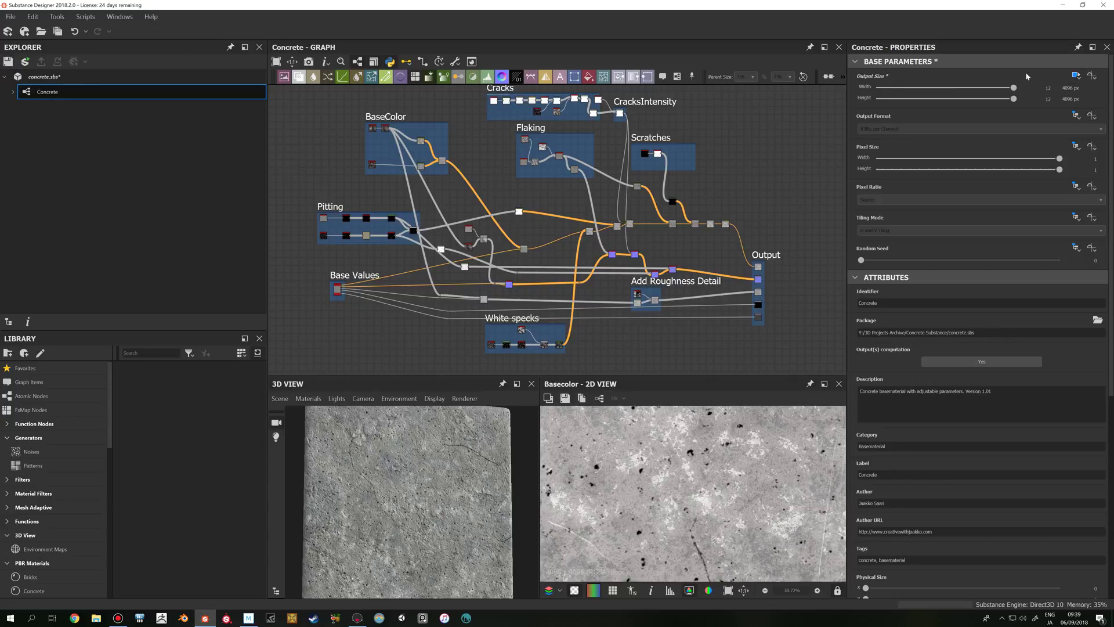
left_click(1074, 77)
left_click(1068, 105)
- Review the settings of the Scratches Intensity on BaseColor input parameter and examine the scratches in the base color preview
scroll(684, 268, "down", 1)
scroll(874, 426, "down", 5)
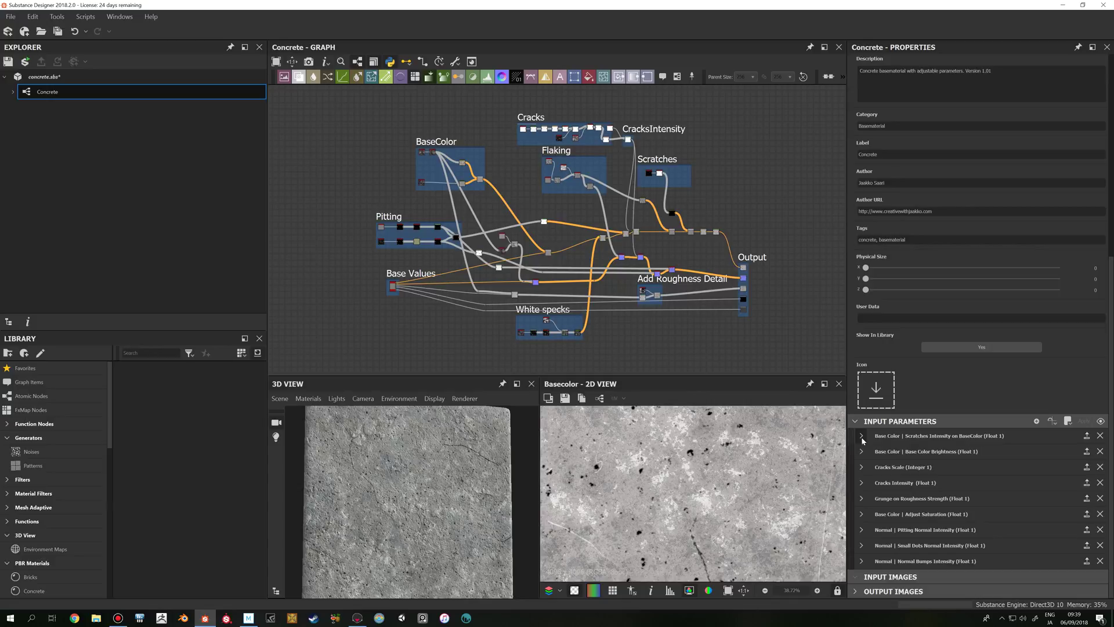
left_click(861, 437)
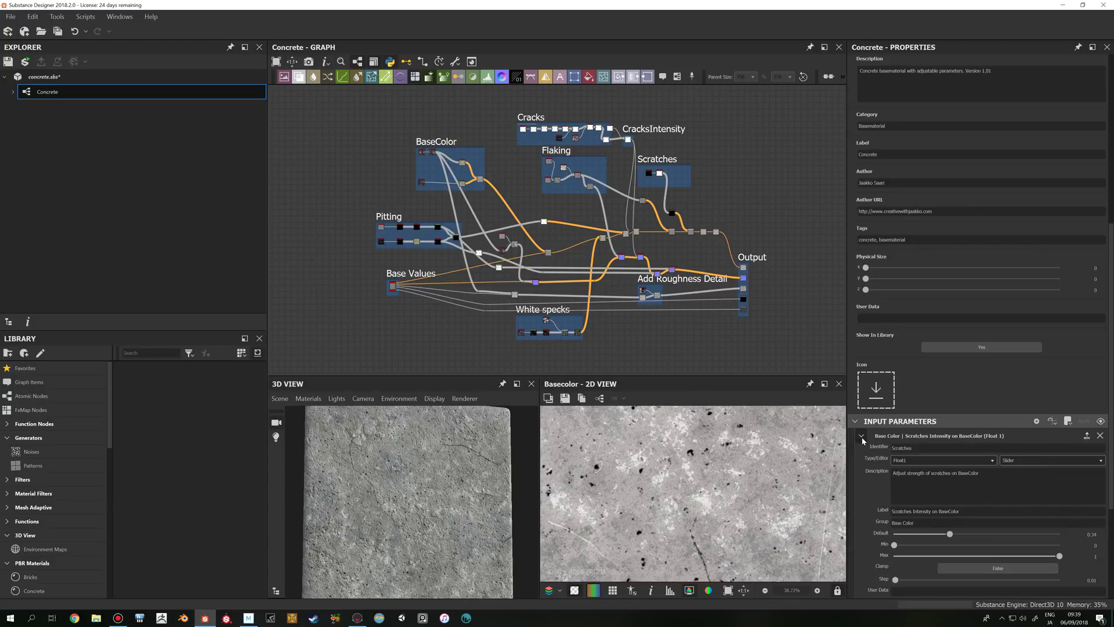
left_click(861, 437)
scroll(742, 499, "down", 5)
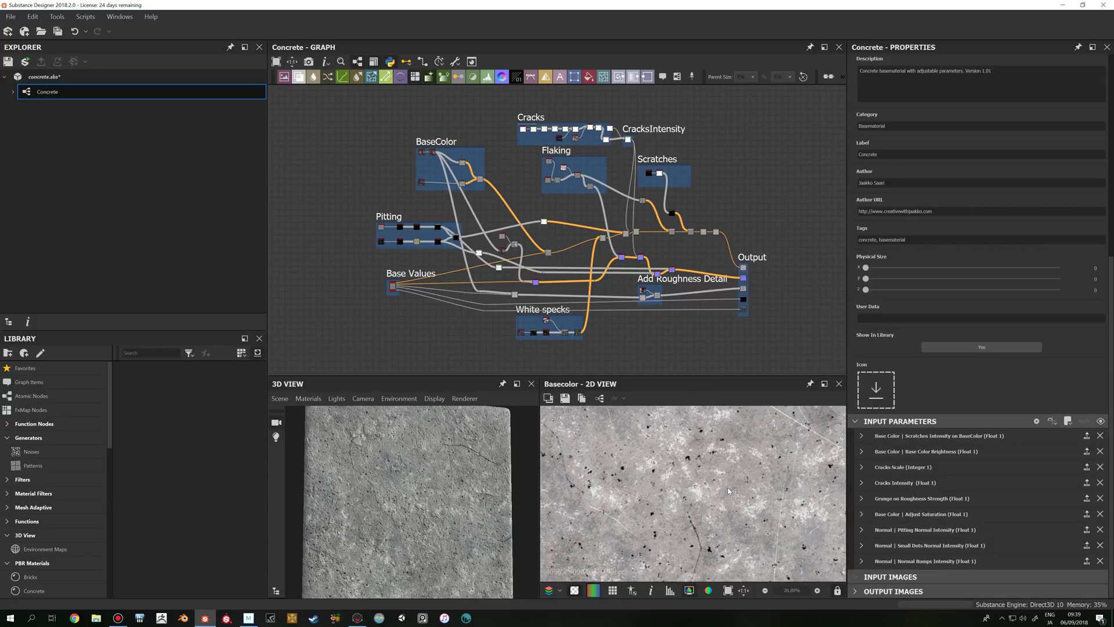
scroll(744, 495, "up", 3)
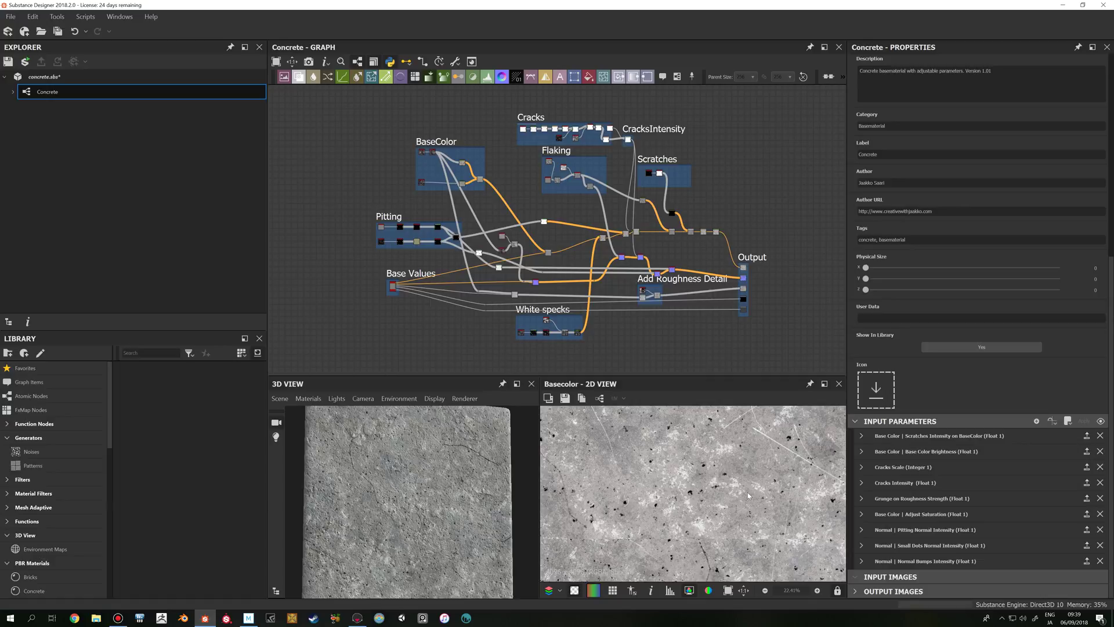
- Review the settings of the Base Color Brightness input parameter and examine the overall base color texture
left_click(861, 455)
left_click(861, 455)
left_click(860, 455)
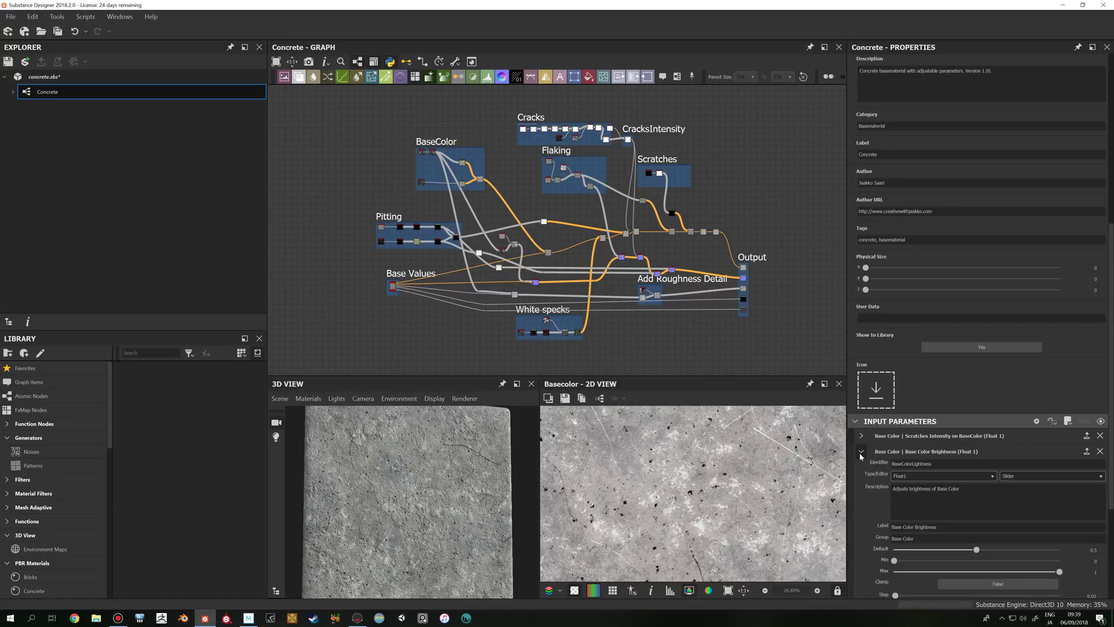
left_click(858, 456)
scroll(792, 485, "down", 3)
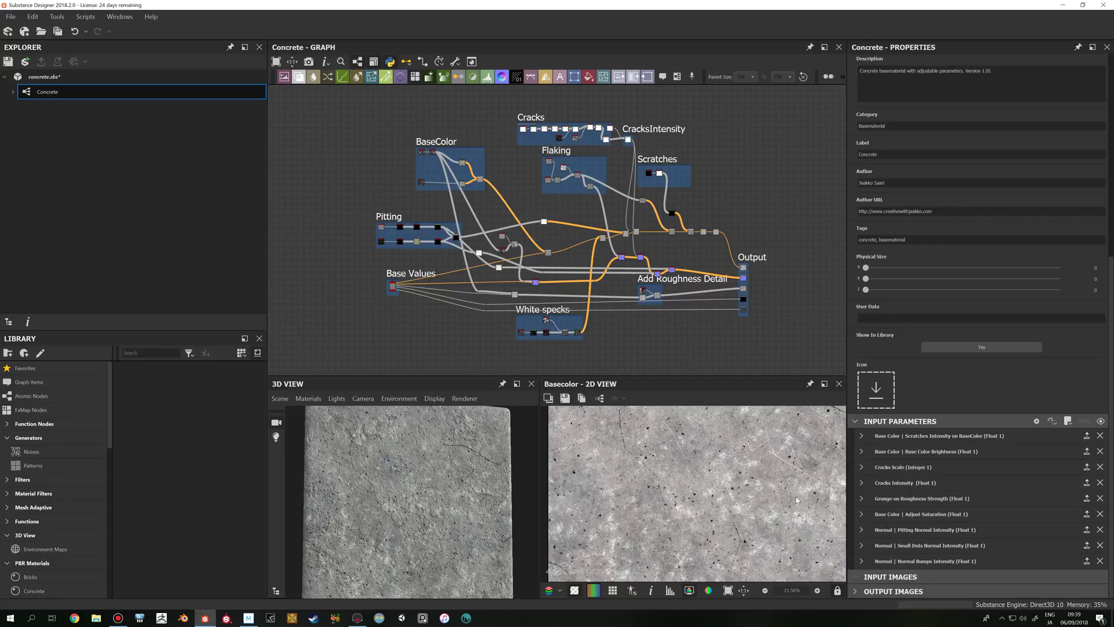
scroll(795, 498, "up", 2)
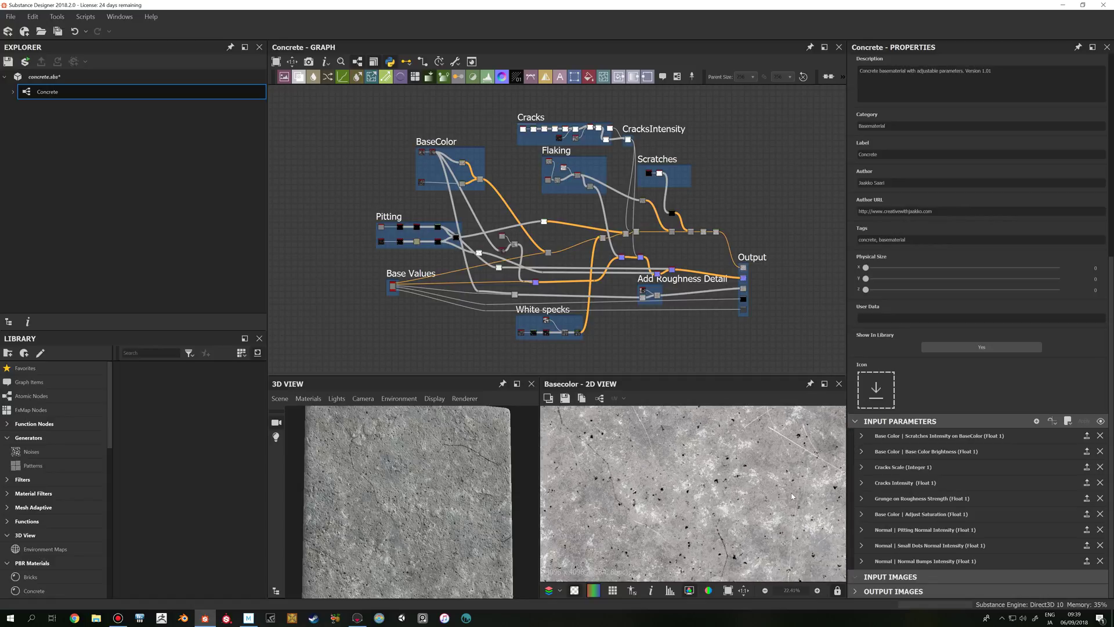
- Review the settings of the Cracks Scale input parameter and examine the crack pattern across the texture
left_click(862, 467)
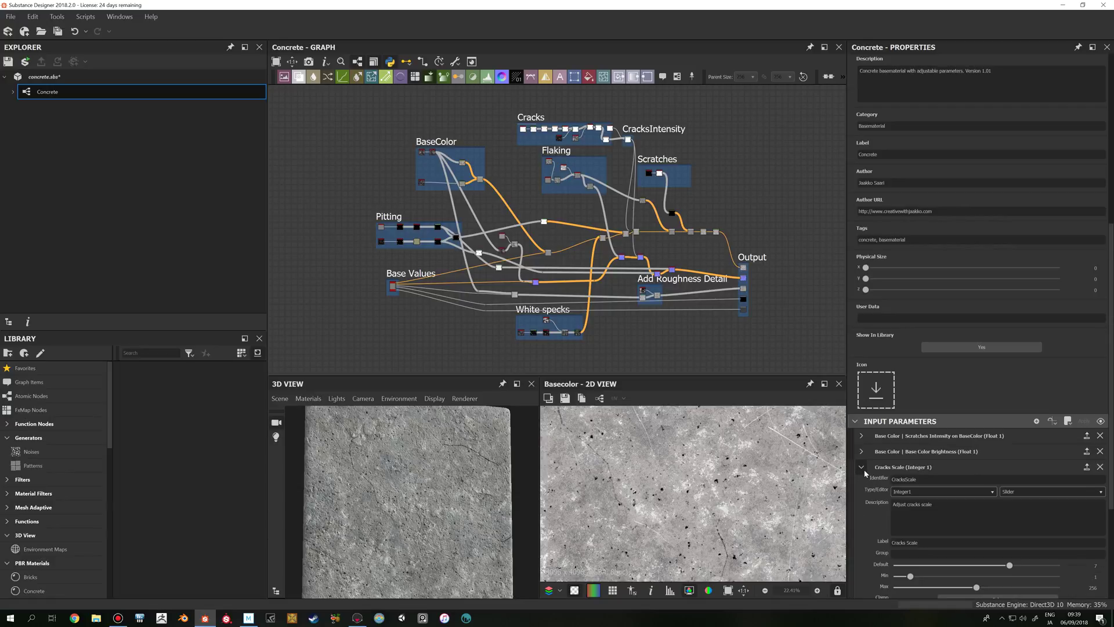
left_click(862, 469)
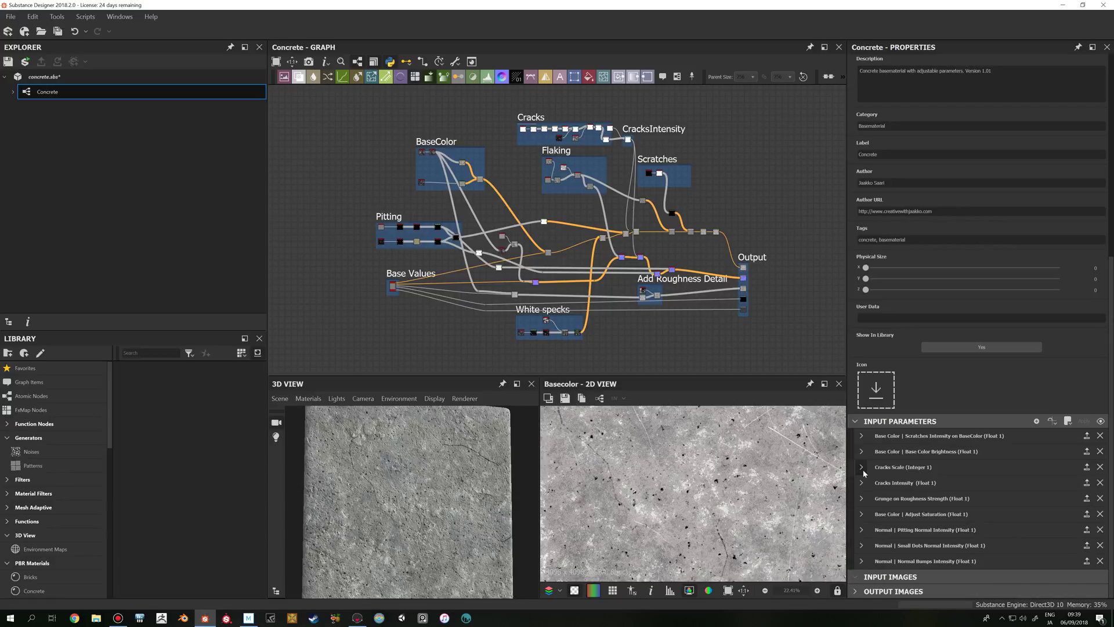
scroll(748, 496, "down", 4)
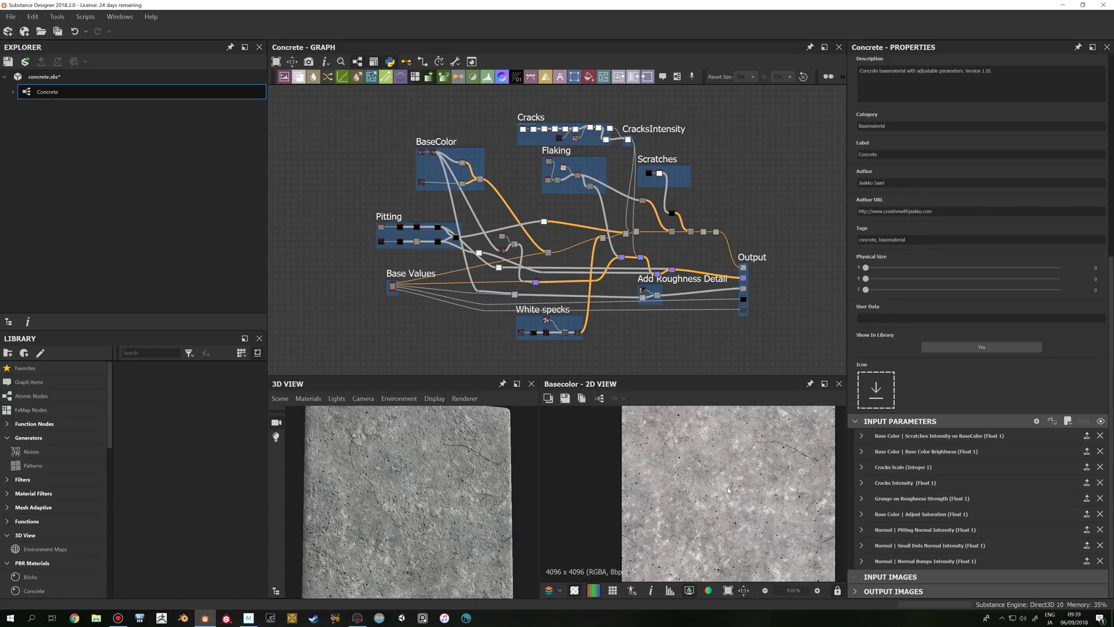
scroll(728, 491, "down", 2)
scroll(728, 490, "up", 5)
scroll(442, 478, "down", 4)
scroll(442, 478, "up", 5)
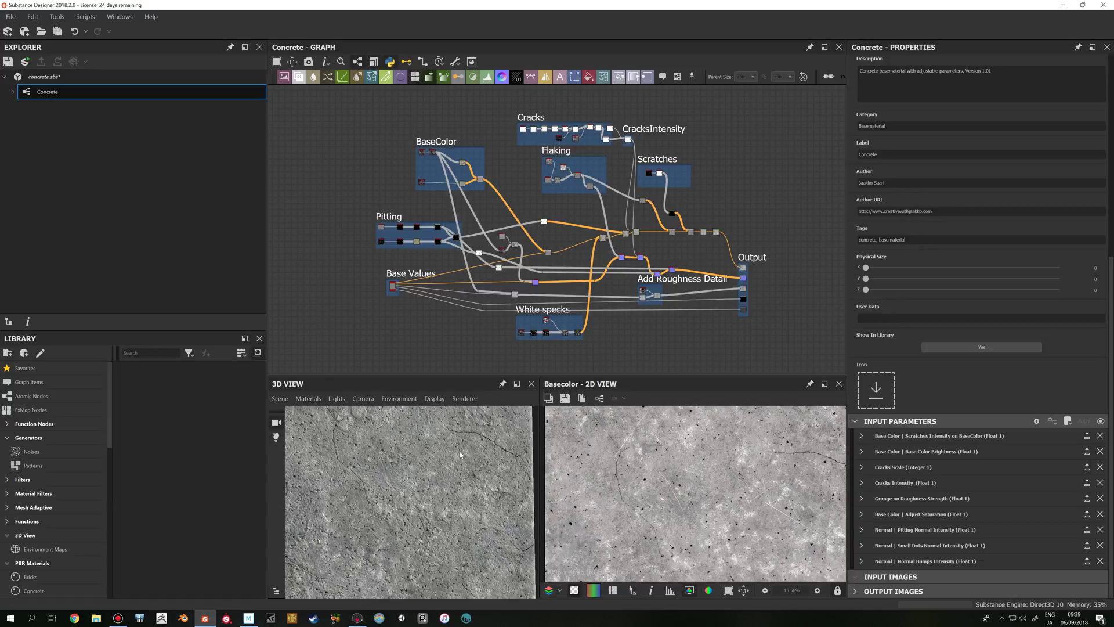
- Review the description and default value settings of the Cracks Intensity input parameter
left_click(860, 483)
left_click(861, 483)
left_click(860, 483)
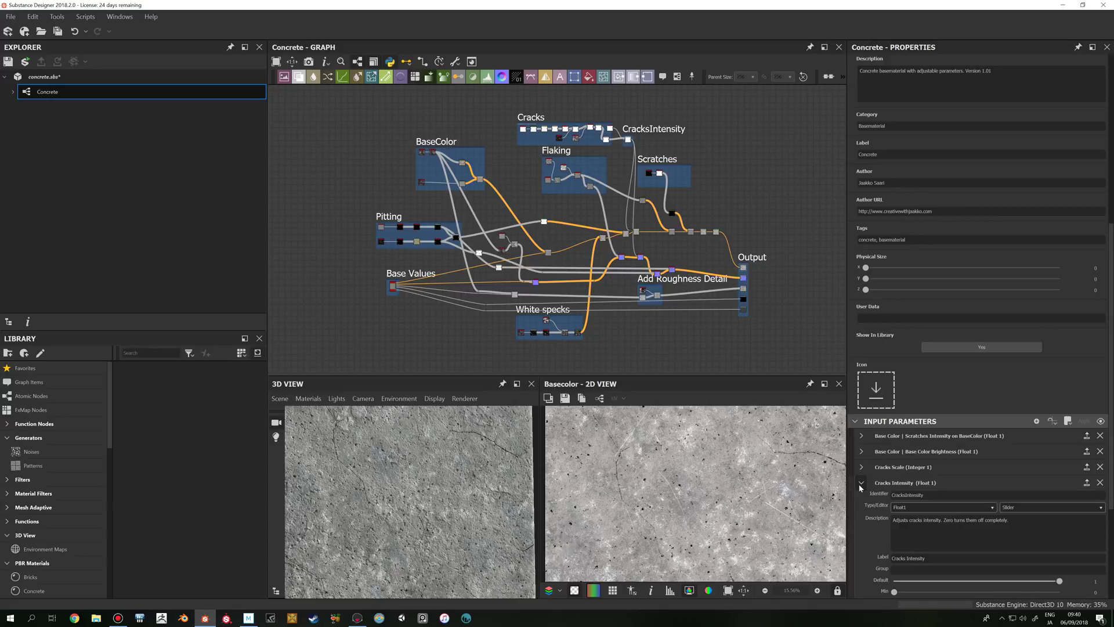
left_click(860, 482)
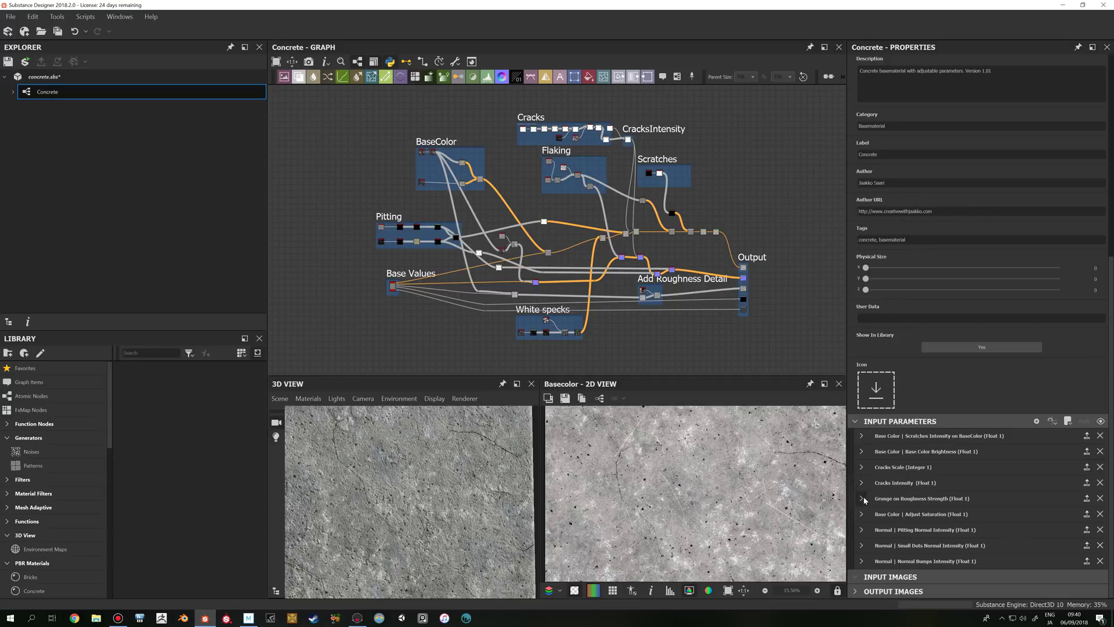
- Review the Grunge on Roughness Strength and Adjust Saturation input parameters, checking the roughness branch of the node graph
left_click(860, 497)
left_click(861, 497)
scroll(451, 482, "down", 5)
scroll(643, 292, "up", 3)
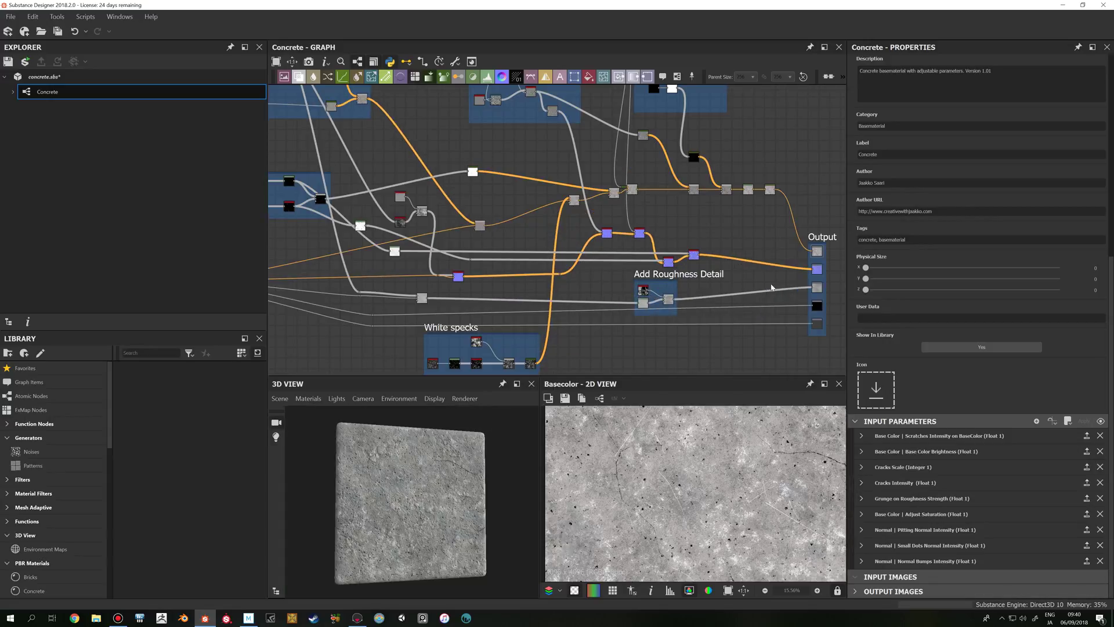
left_click(861, 514)
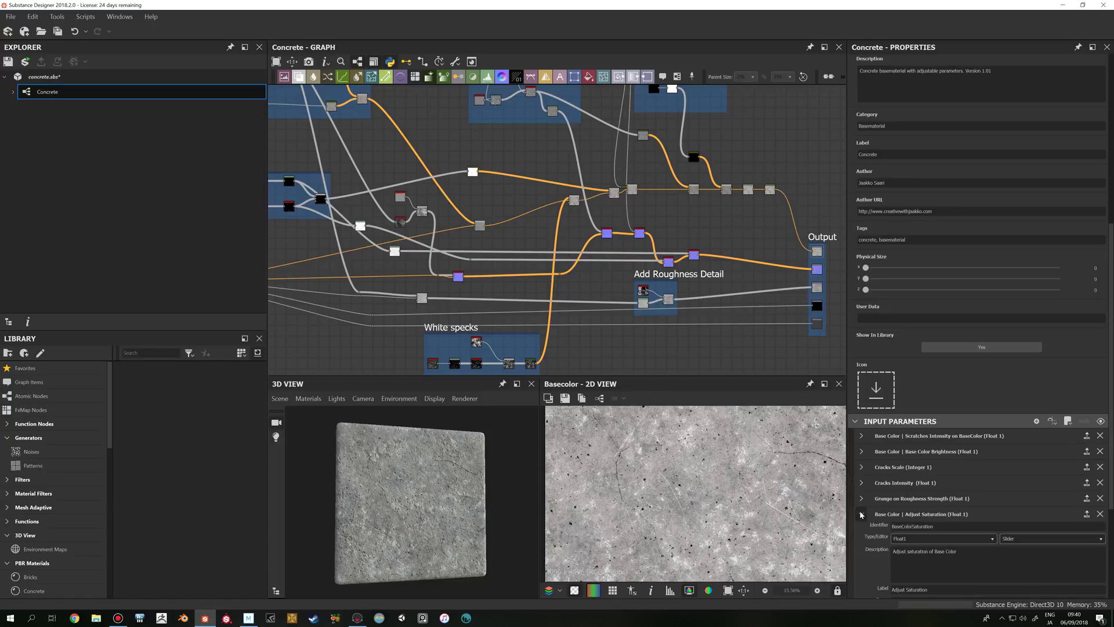
left_click(861, 514)
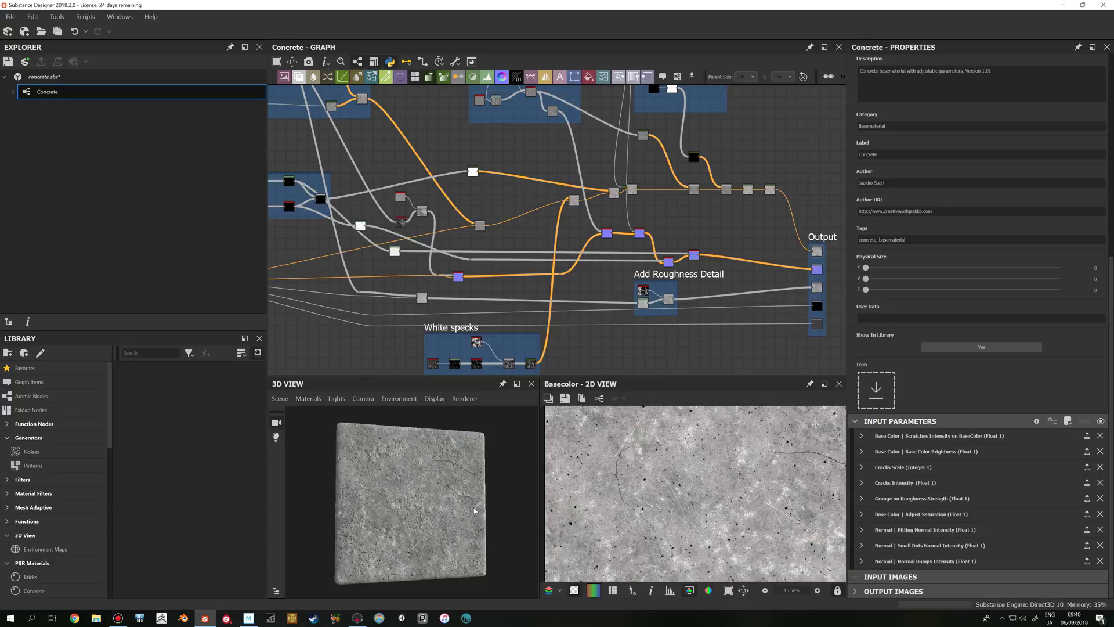
- Inspect the pitting and bump detail on the cube's surface in the 3D view up close and under different angles
scroll(474, 511, "up", 5)
scroll(443, 494, "down", 2)
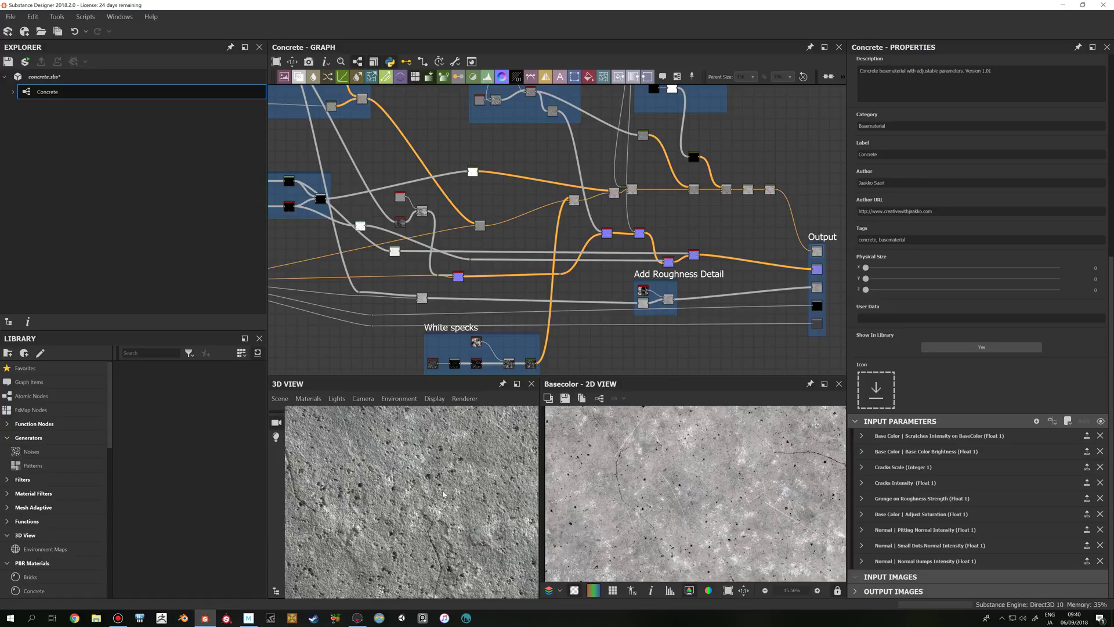
middle_click_drag(455, 500, 485, 503)
left_click_drag(484, 502, 500, 477)
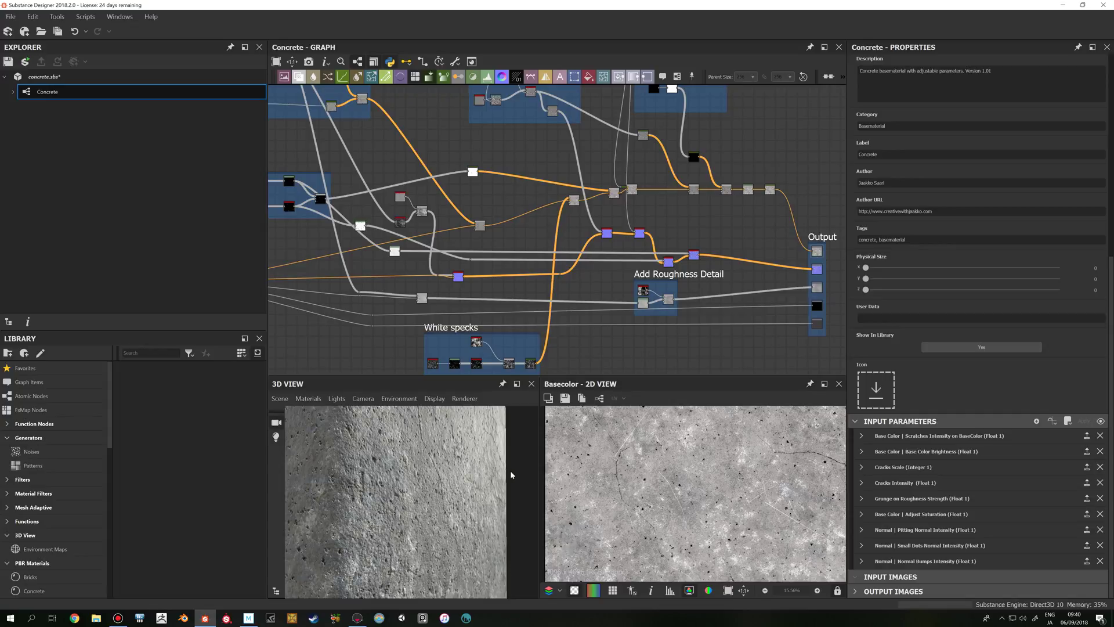
left_click_drag(483, 478, 500, 480)
scroll(626, 279, "down", 3)
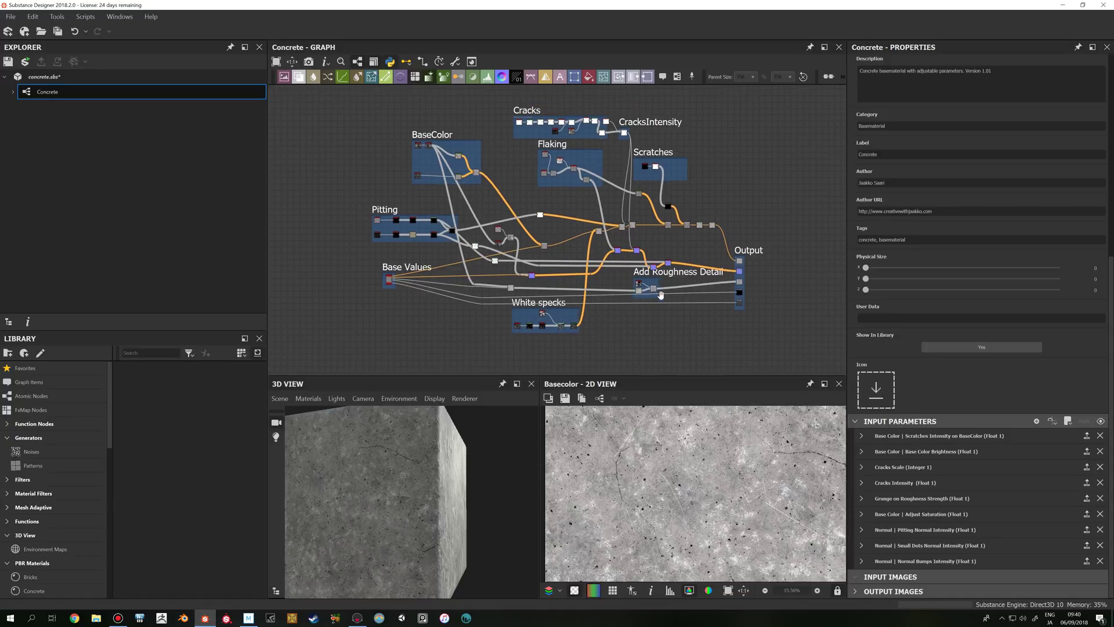
- Look over the node graph from the Output group back to the Pitting and Base Values groups, and recheck the cube
middle_click_drag(659, 294, 709, 298)
scroll(637, 308, "up", 2)
middle_click_drag(583, 301, 581, 297)
middle_click_drag(436, 230, 600, 266)
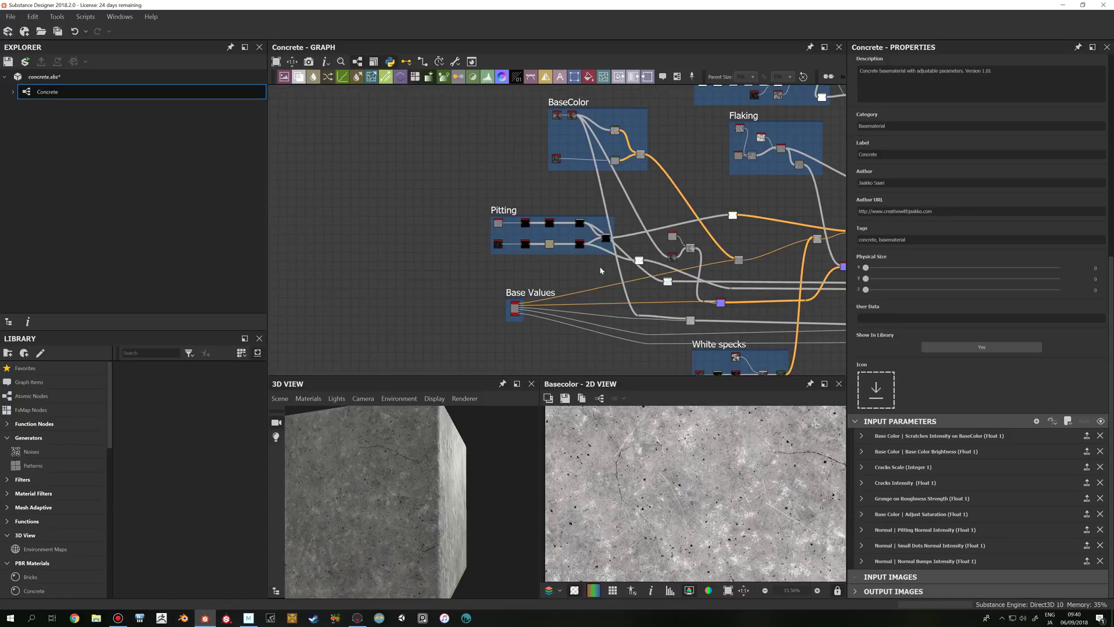
scroll(560, 297, "up", 2)
left_click_drag(454, 465, 437, 439)
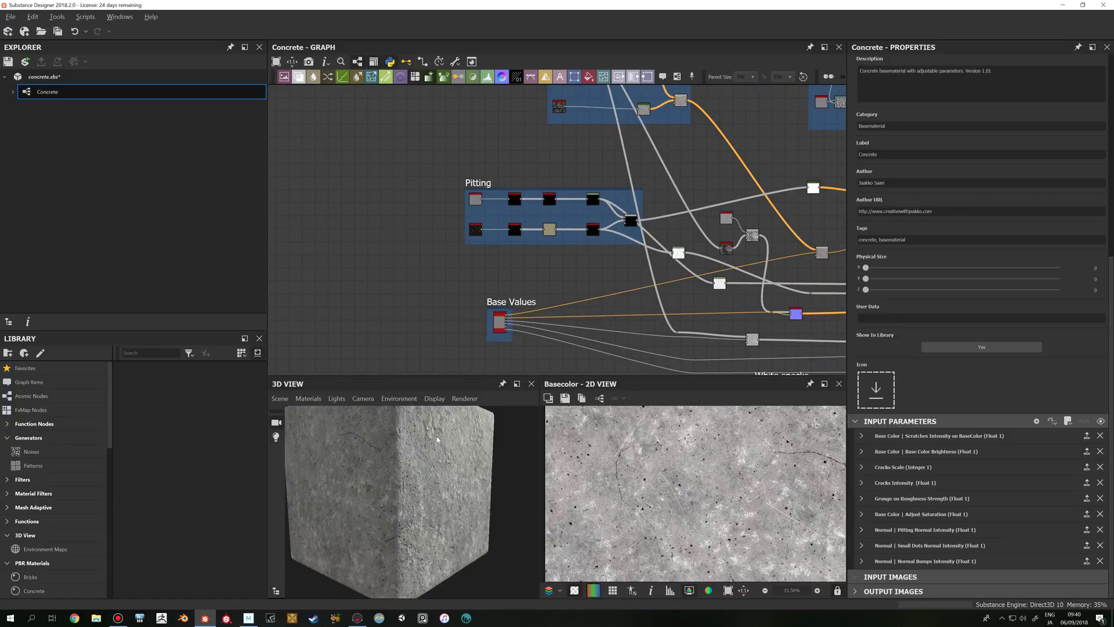
- Switch to the reference image viewer and place its window over the 2D view, with both concrete photos in sight
left_click(423, 618)
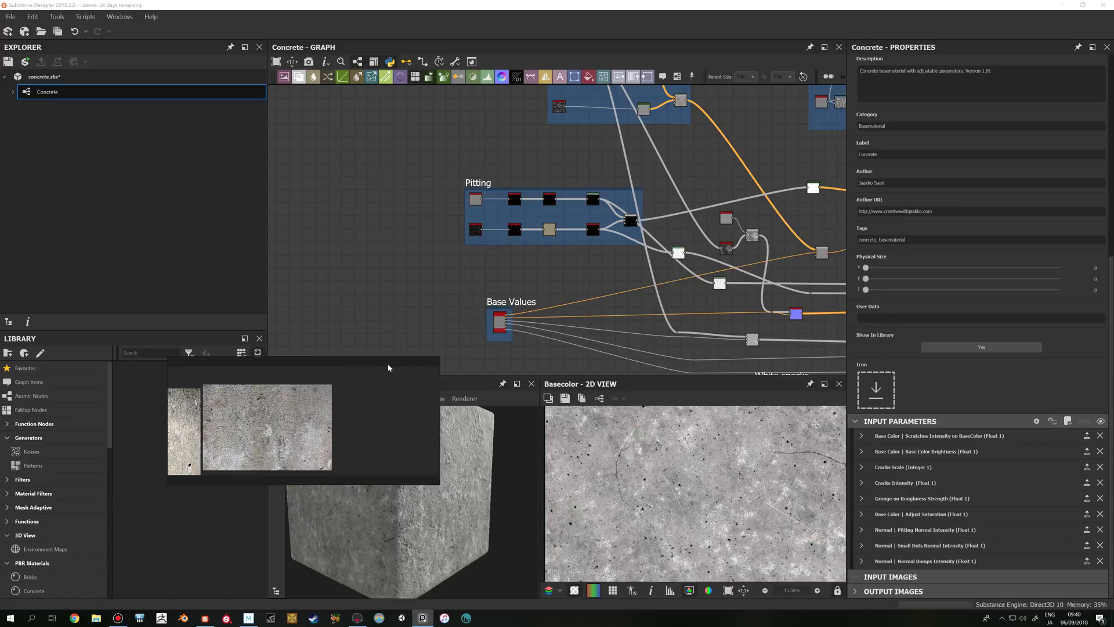
left_click_drag(344, 370, 769, 511)
scroll(789, 512, "up", 5)
middle_click_drag(768, 512, 808, 505)
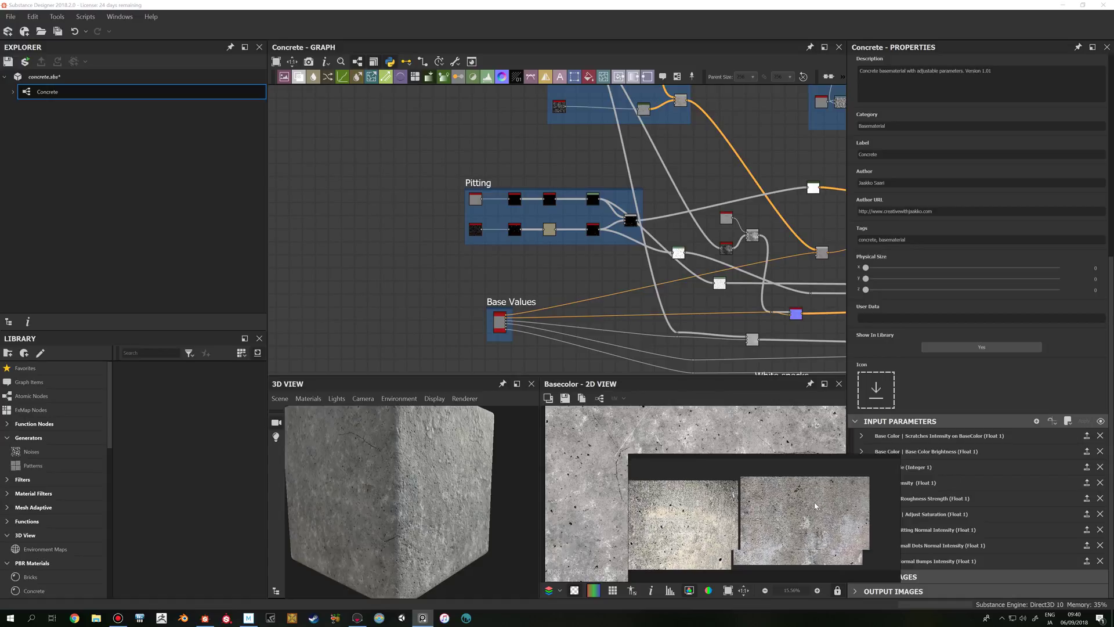
- Examine the two concrete reference photos, comparing their pitting, specks and surface color at different magnifications
scroll(808, 506, "down", 2)
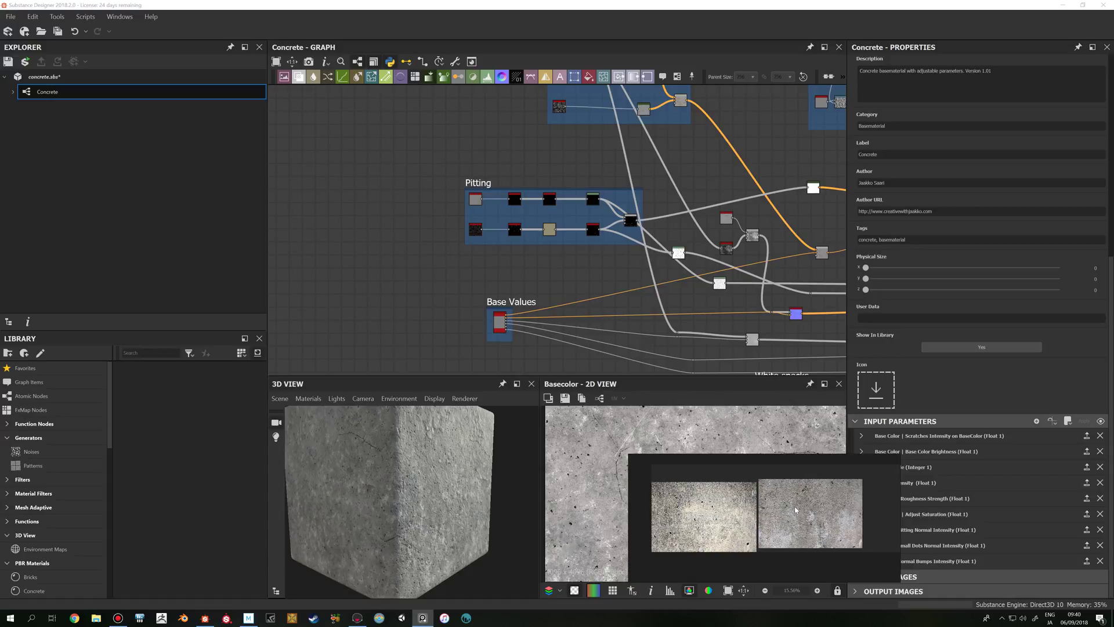
scroll(784, 518, "up", 1)
scroll(805, 518, "down", 1)
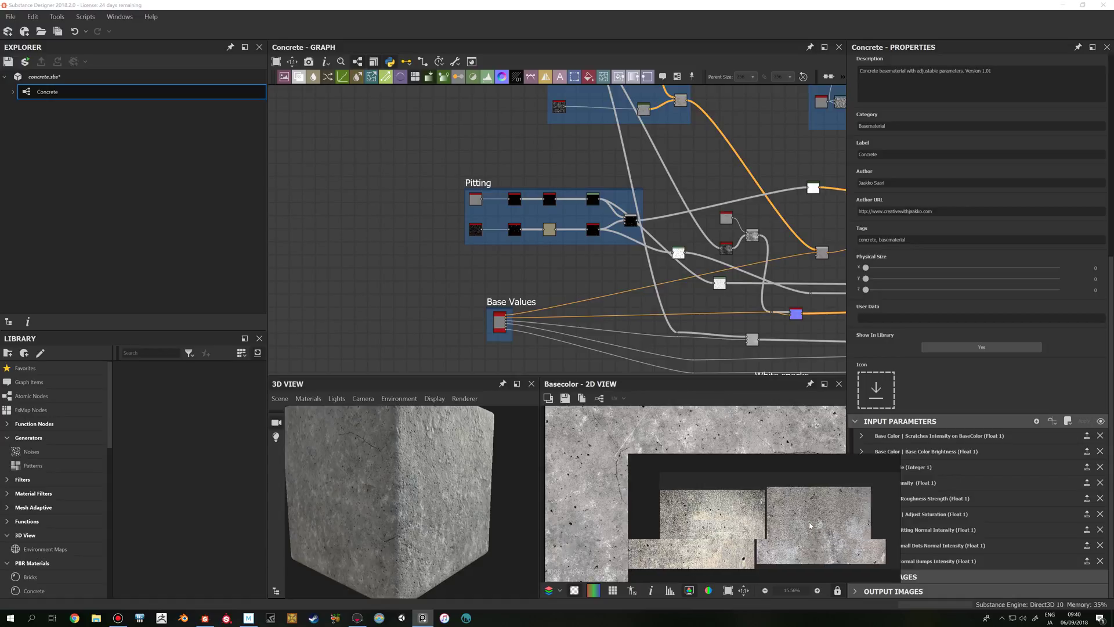
scroll(806, 514, "up", 1)
scroll(808, 511, "down", 1)
scroll(809, 511, "up", 1)
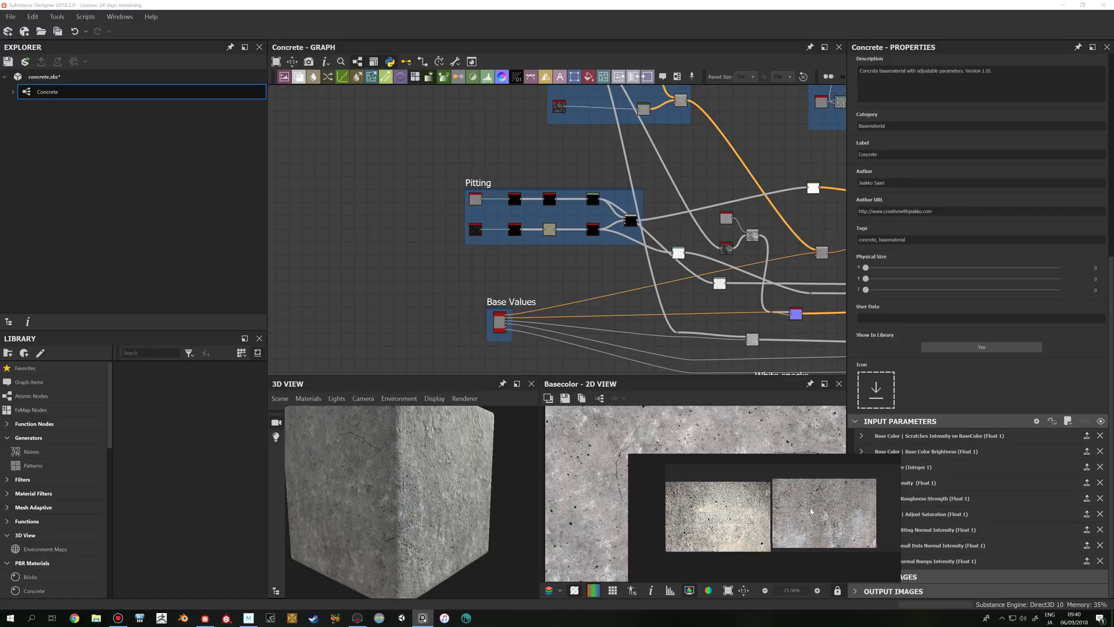
scroll(809, 511, "down", 3)
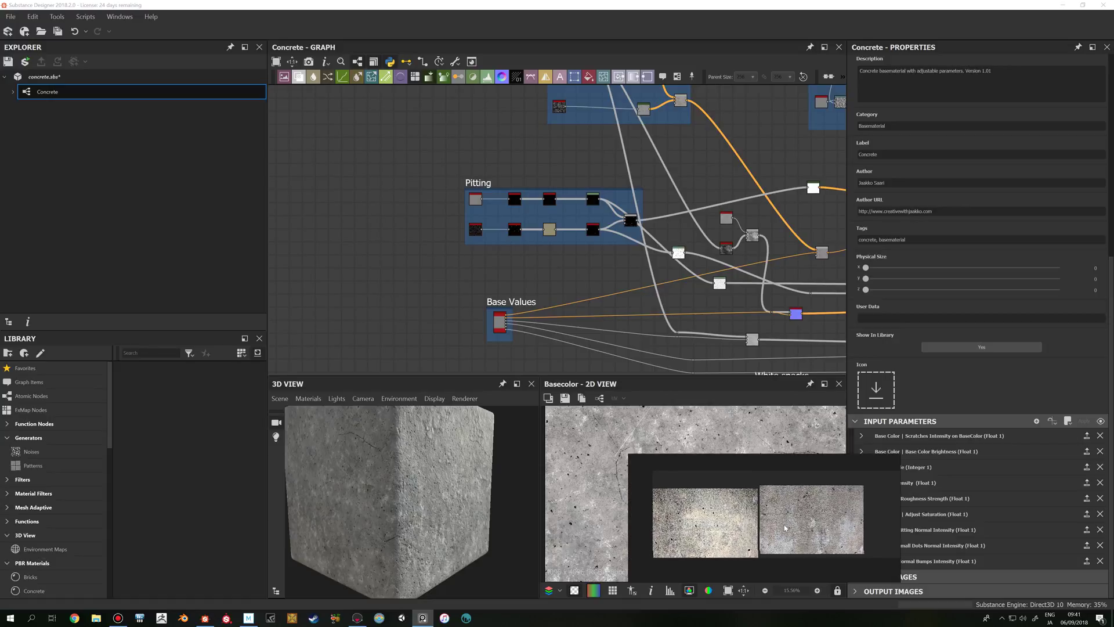
scroll(784, 526, "up", 3)
scroll(788, 524, "up", 3)
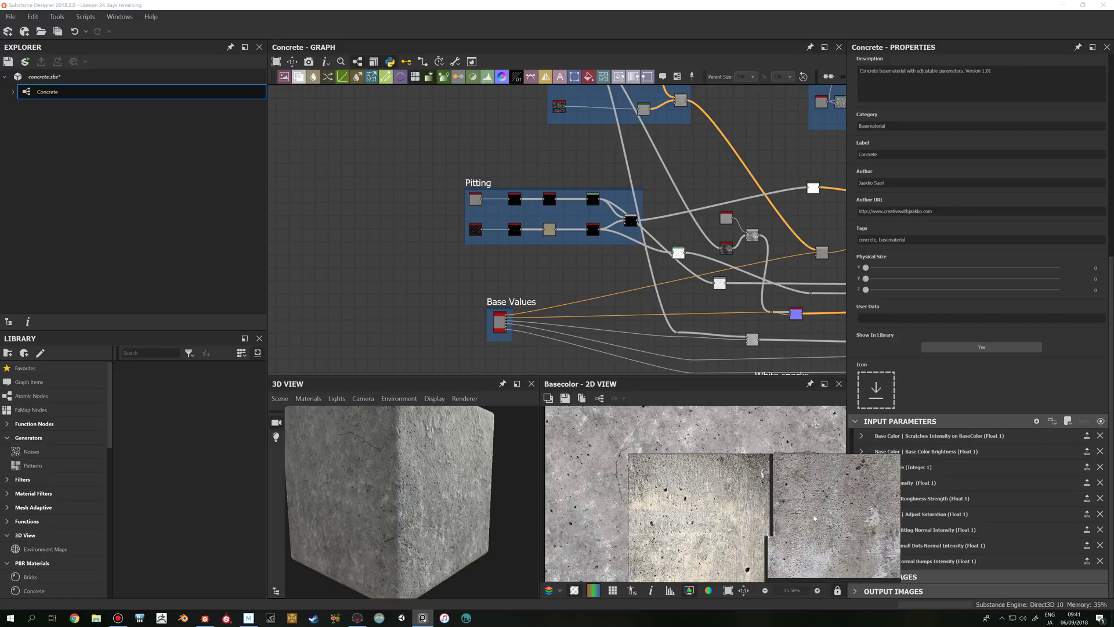
scroll(799, 520, "down", 2)
scroll(800, 526, "up", 3)
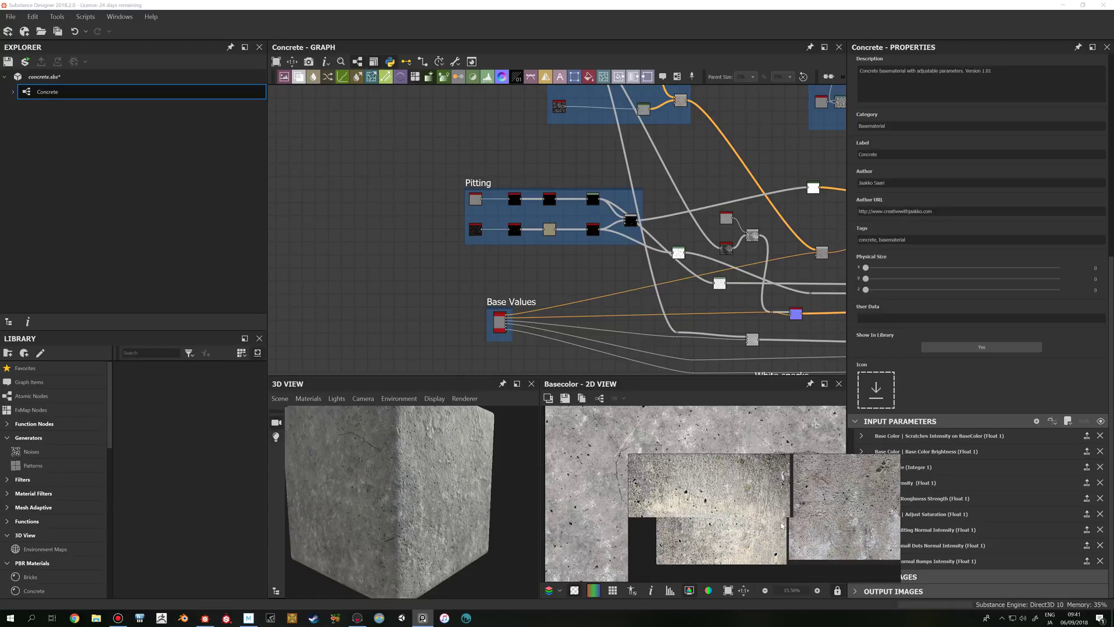
scroll(810, 527, "down", 2)
scroll(821, 525, "up", 3)
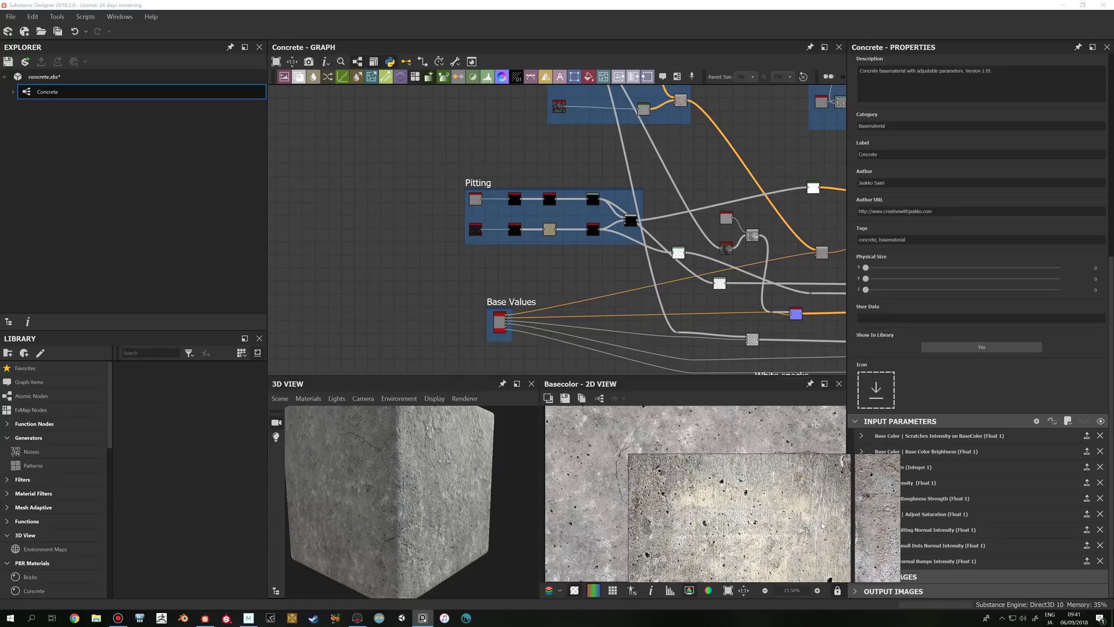
- Move the reference image window off the 2D view and into the Explorer area, with both concrete photos in sight
left_click_drag(748, 478, 762, 333)
scroll(746, 350, "down", 3)
middle_click_drag(754, 371, 724, 395)
right_click_drag(753, 367, 711, 335)
scroll(740, 343, "up", 1)
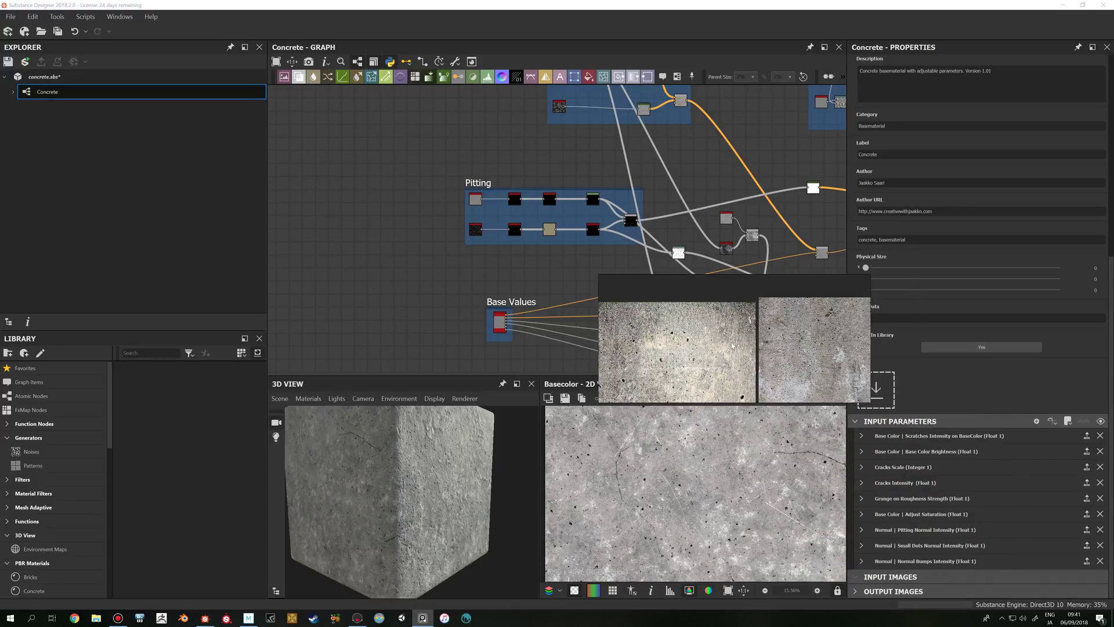
left_click_drag(732, 347, 174, 216)
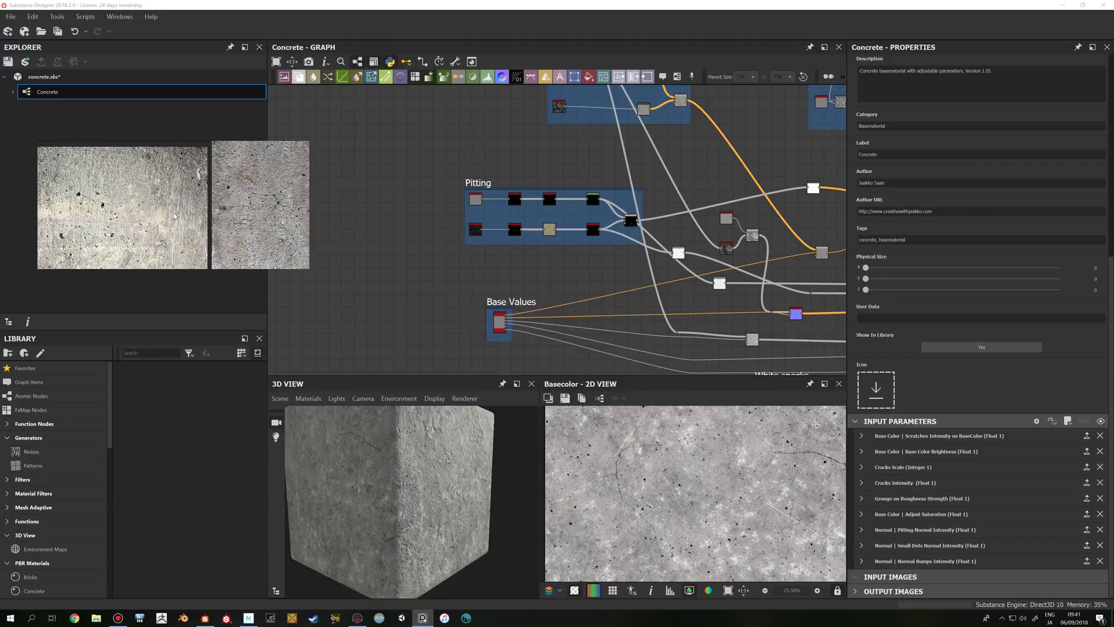
- Look at both concrete photos up close and shift the reference window lower within the Explorer area
scroll(174, 216, "up", 1)
scroll(204, 206, "up", 1)
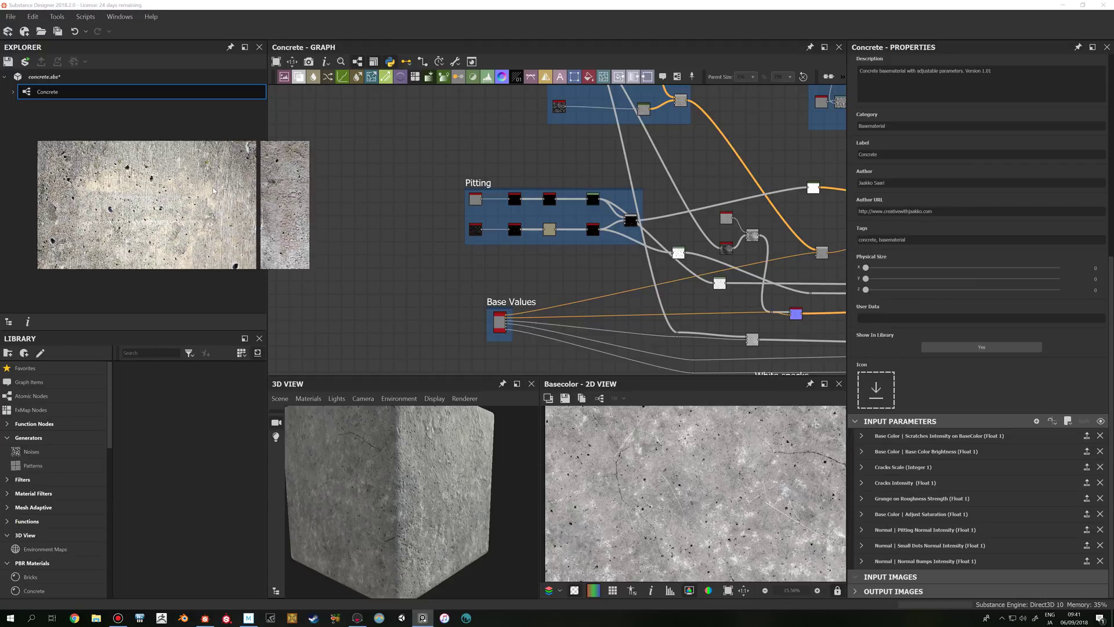
scroll(213, 190, "down", 3)
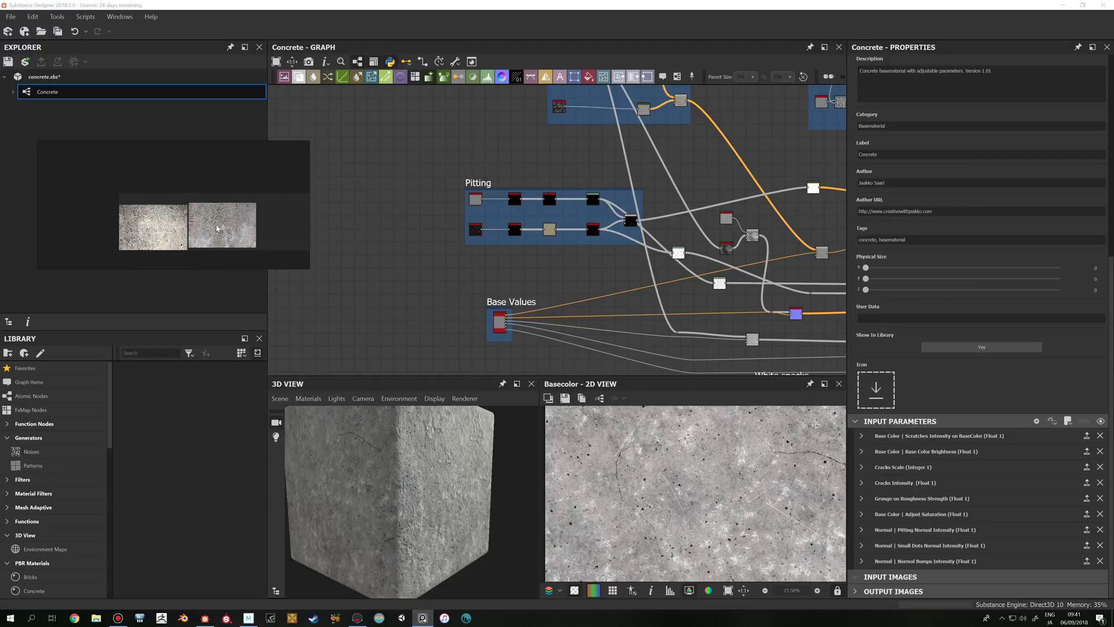
scroll(217, 228, "up", 4)
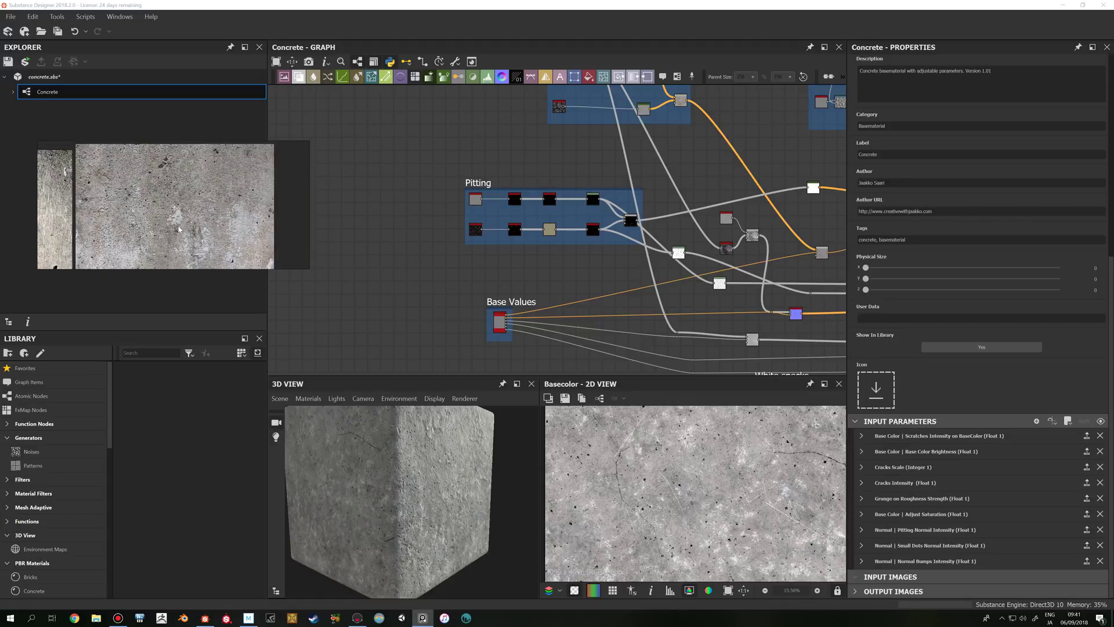
right_click_drag(209, 206, 196, 242)
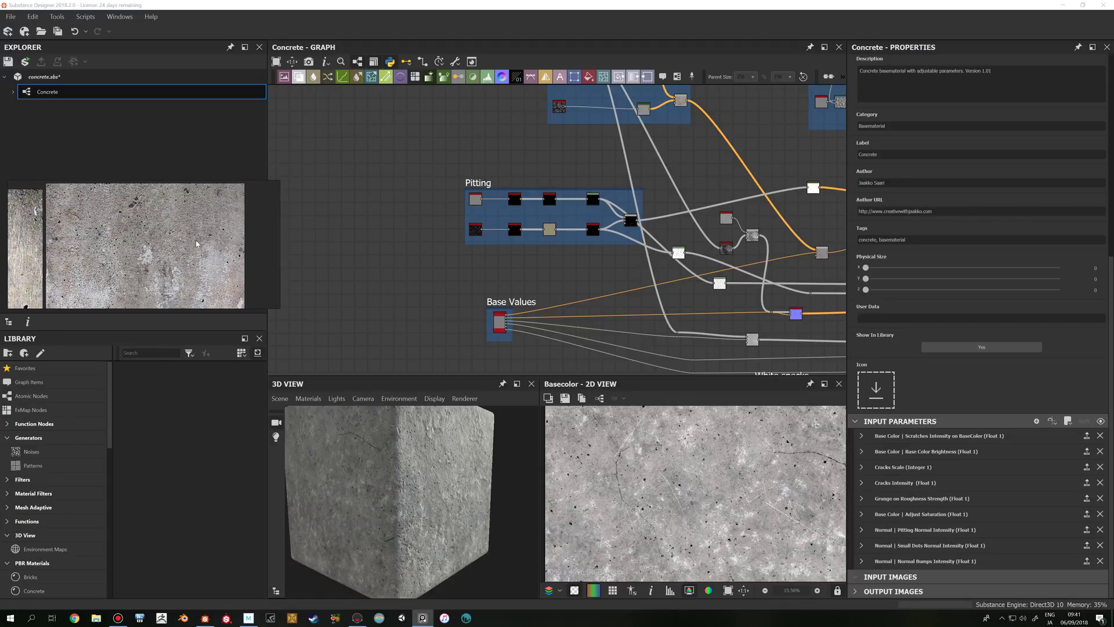
left_click_drag(197, 244, 195, 246)
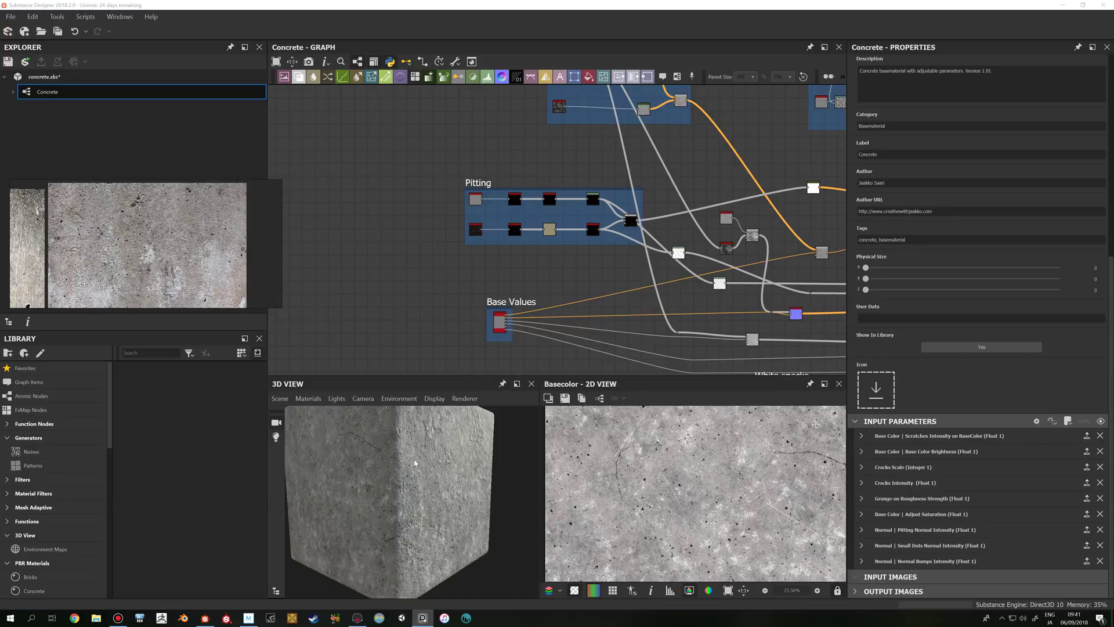
- Examine the beige concrete photo's pits and surface at different magnifications, comparing it with the greyer photo
scroll(174, 249, "down", 2)
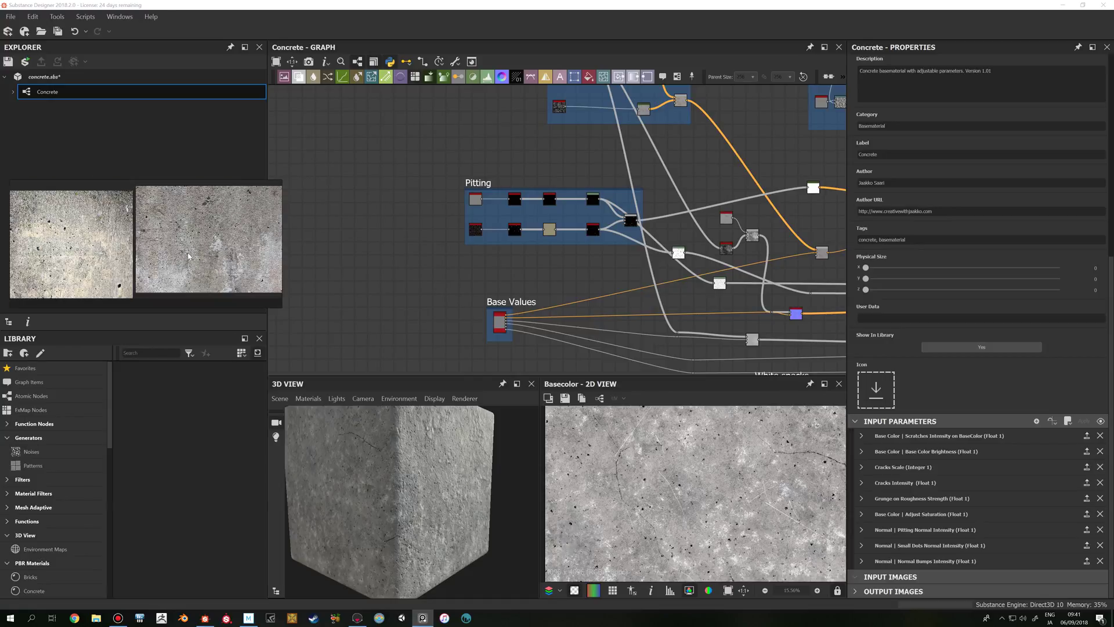
scroll(189, 256, "up", 2)
middle_click_drag(103, 238, 211, 265)
scroll(181, 258, "up", 1)
scroll(217, 268, "up", 1)
scroll(176, 261, "down", 2)
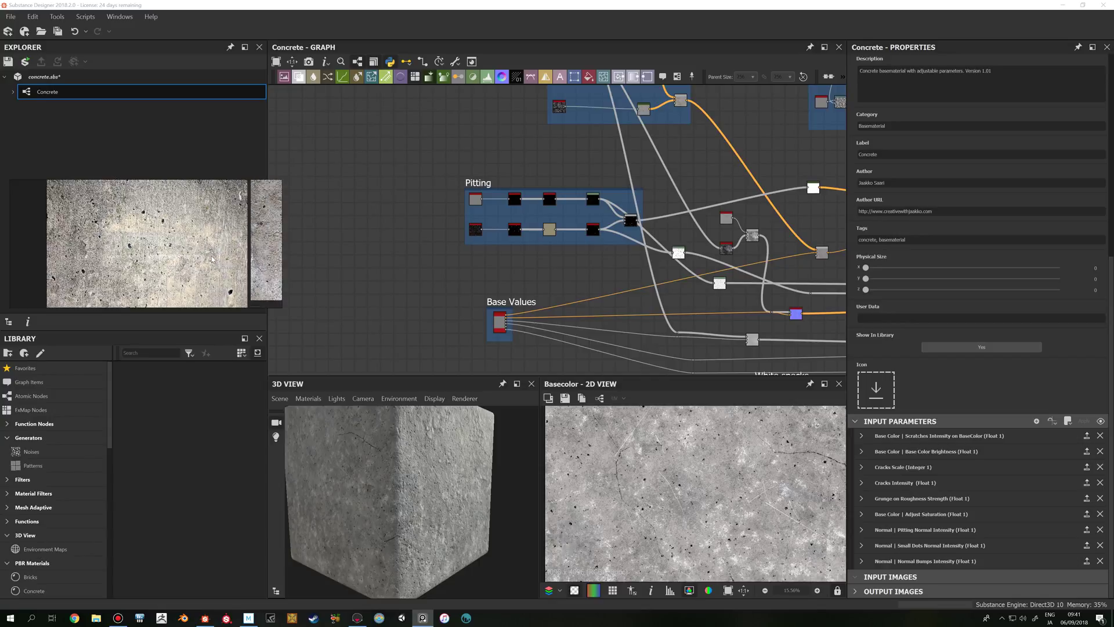
scroll(210, 262, "down", 1)
scroll(211, 262, "up", 3)
scroll(210, 262, "down", 3)
scroll(210, 262, "up", 3)
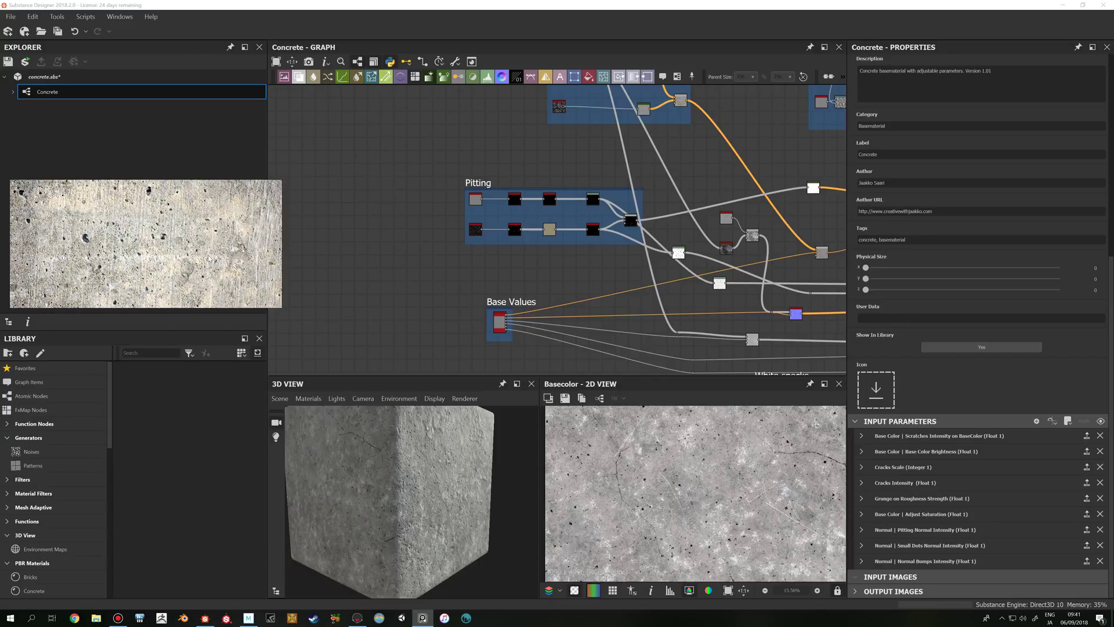
- Shift the reference window sideways and narrow it to fit within the width of the Explorer area
scroll(211, 261, "down", 3)
middle_click_drag(211, 259, 202, 254)
scroll(201, 254, "up", 1)
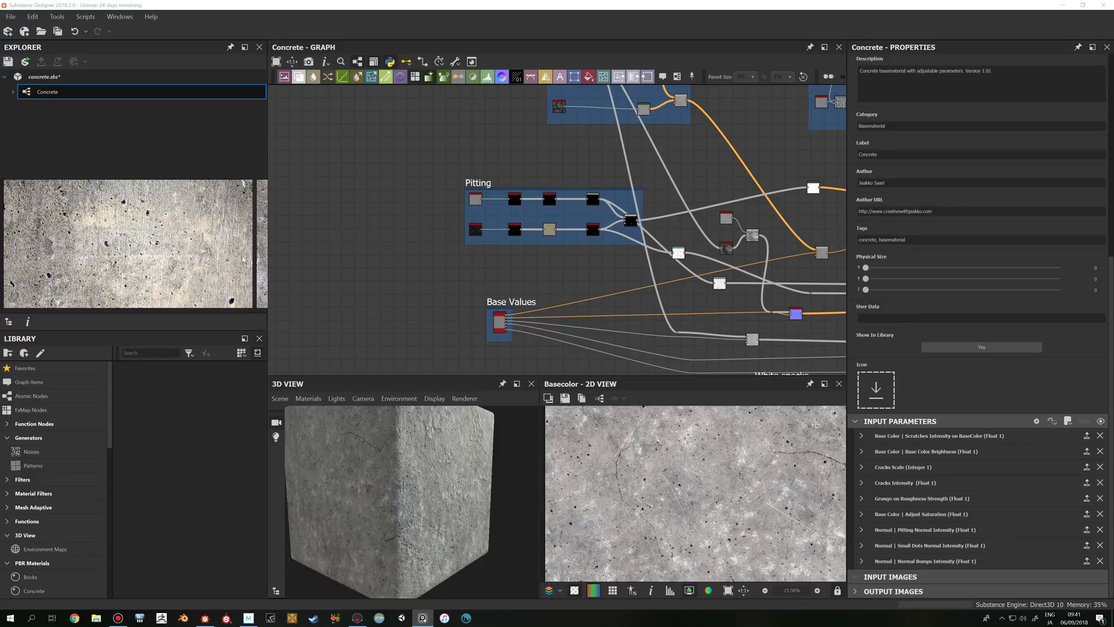
left_click_drag(266, 249, 254, 252)
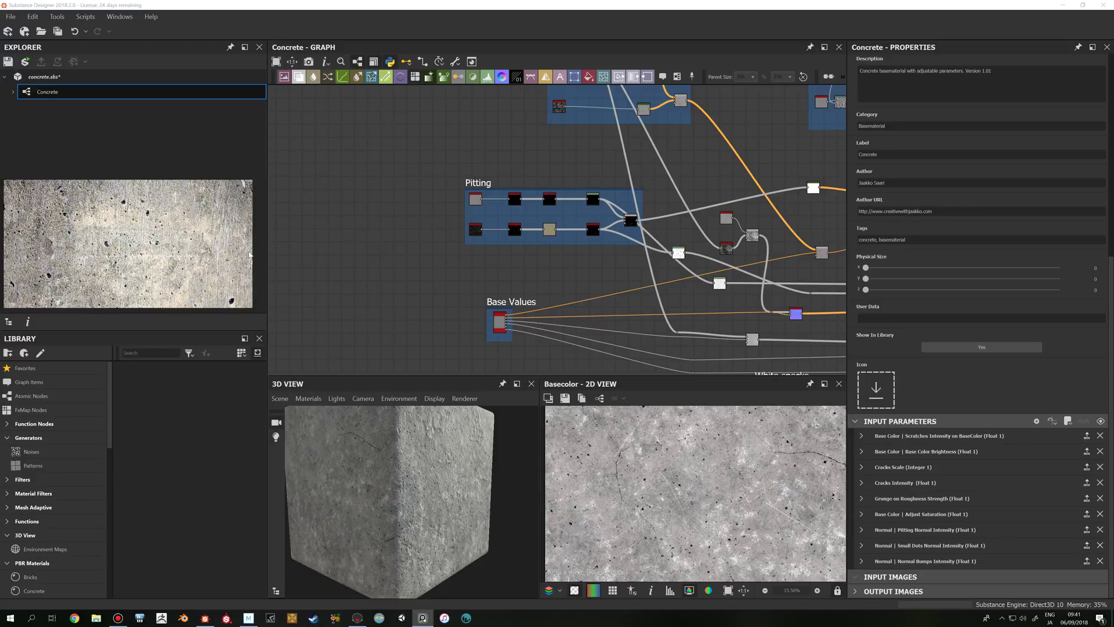
- Examine the beige photo's overall pattern and the small grey plaster image lying between the two concrete photos
scroll(217, 254, "down", 2)
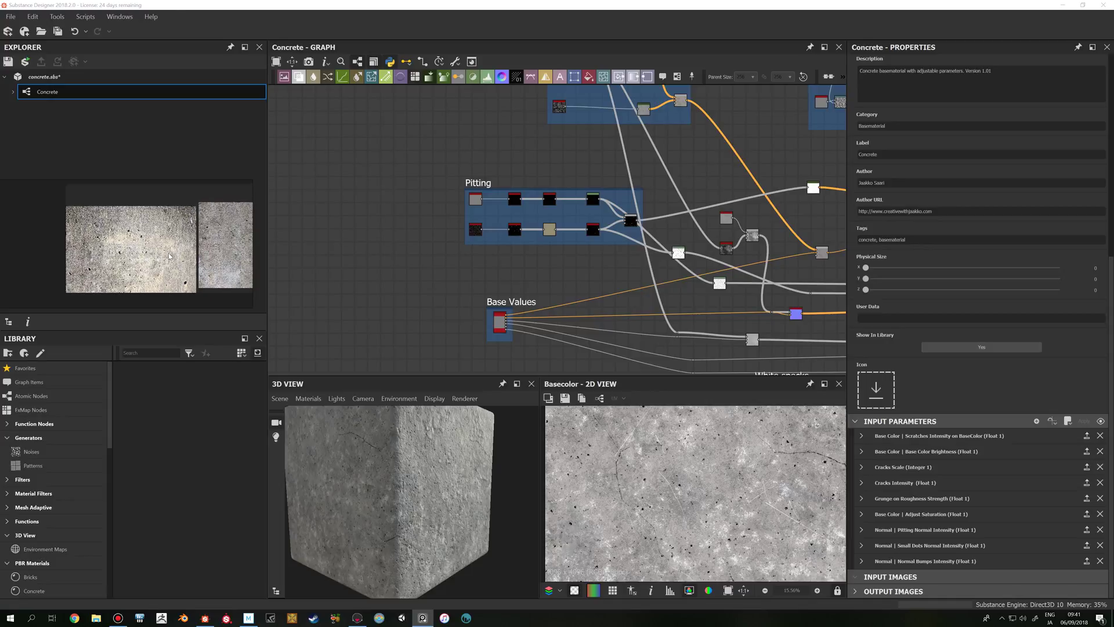
scroll(139, 257, "up", 1)
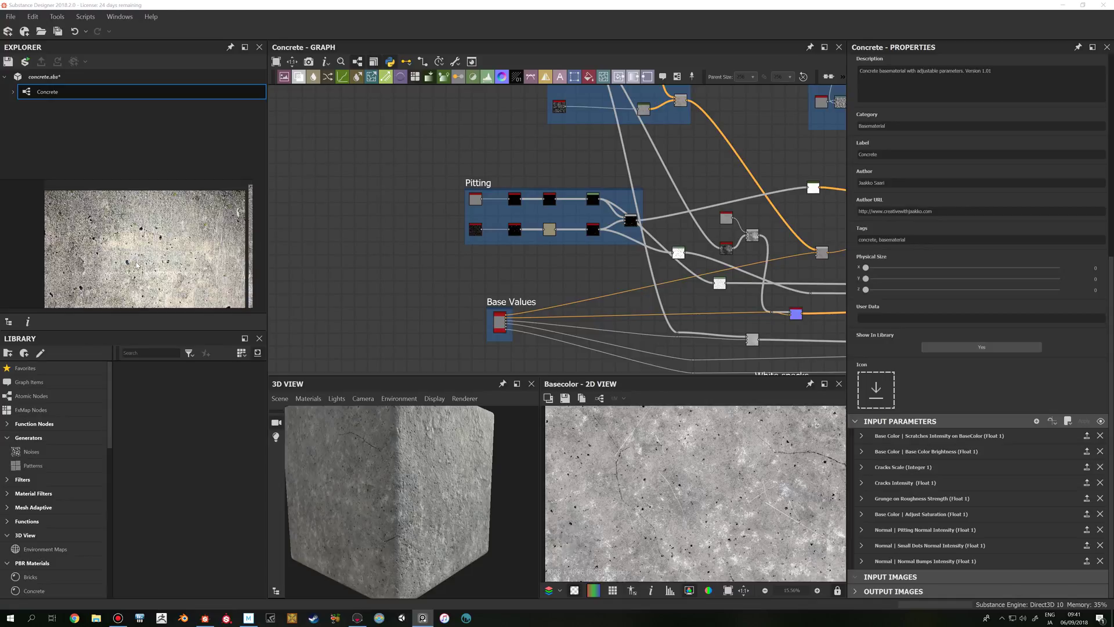
scroll(157, 249, "down", 3)
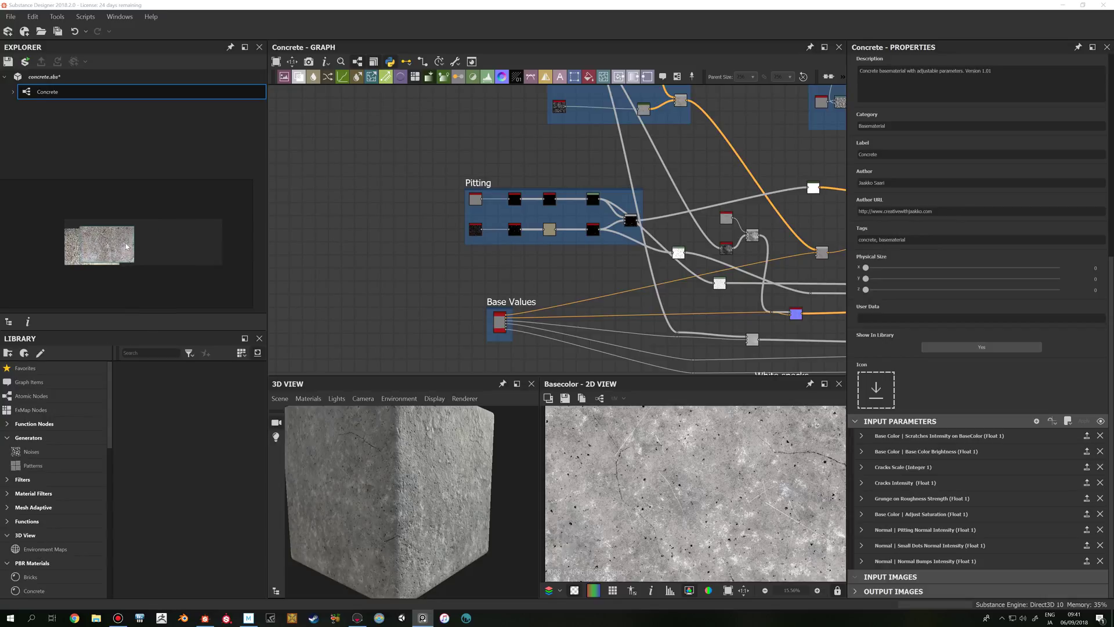
scroll(131, 246, "up", 3)
scroll(98, 240, "up", 10)
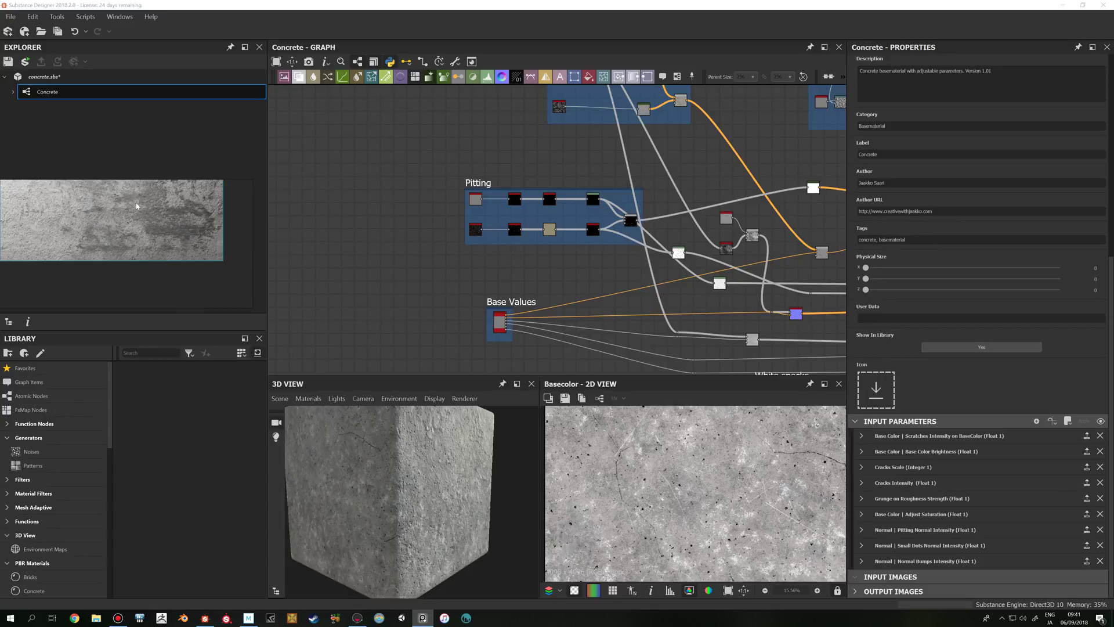
scroll(164, 267, "down", 10)
scroll(163, 268, "down", 5)
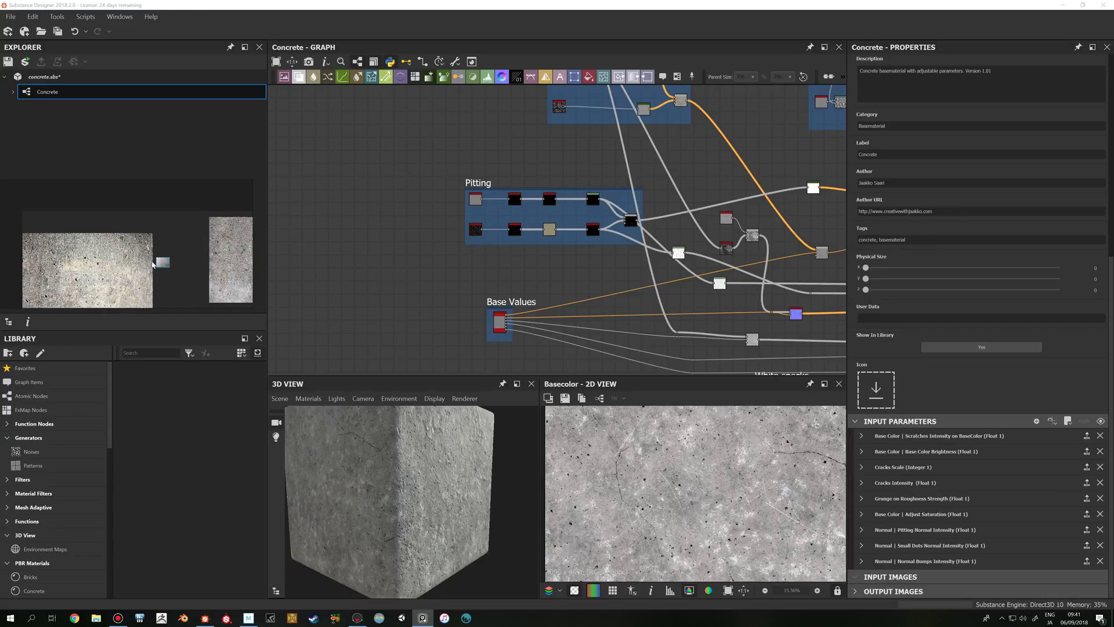
- Place the greyer concrete photo directly beside the beige one, covering the small grey image
middle_click_drag(163, 268, 146, 262)
left_click_drag(154, 264, 111, 258)
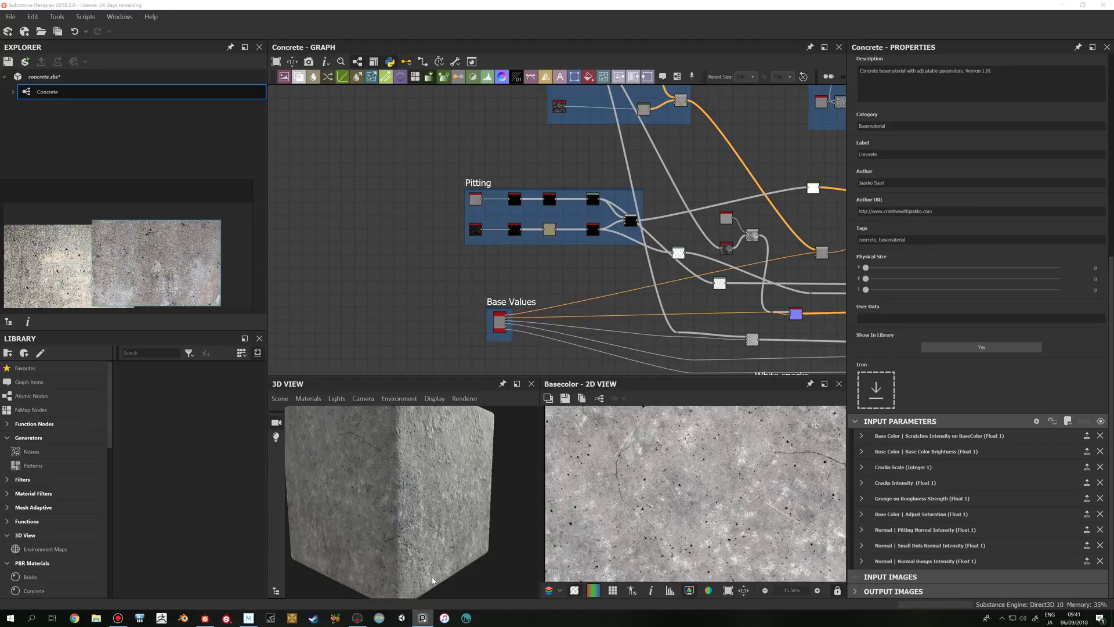
middle_click_drag(157, 279, 167, 270)
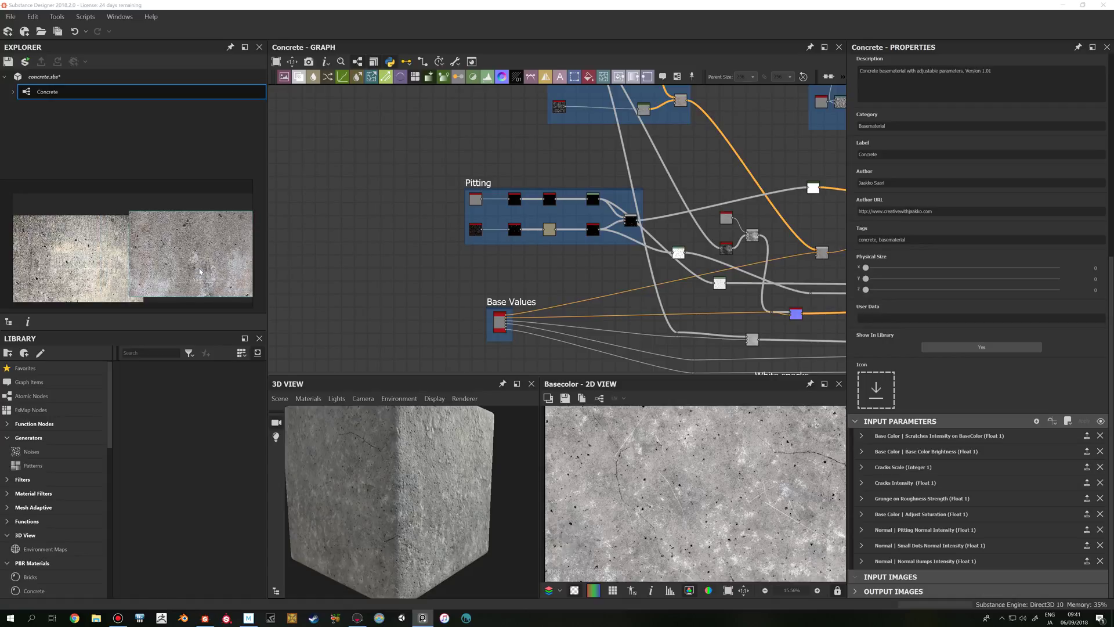
scroll(206, 276, "down", 3)
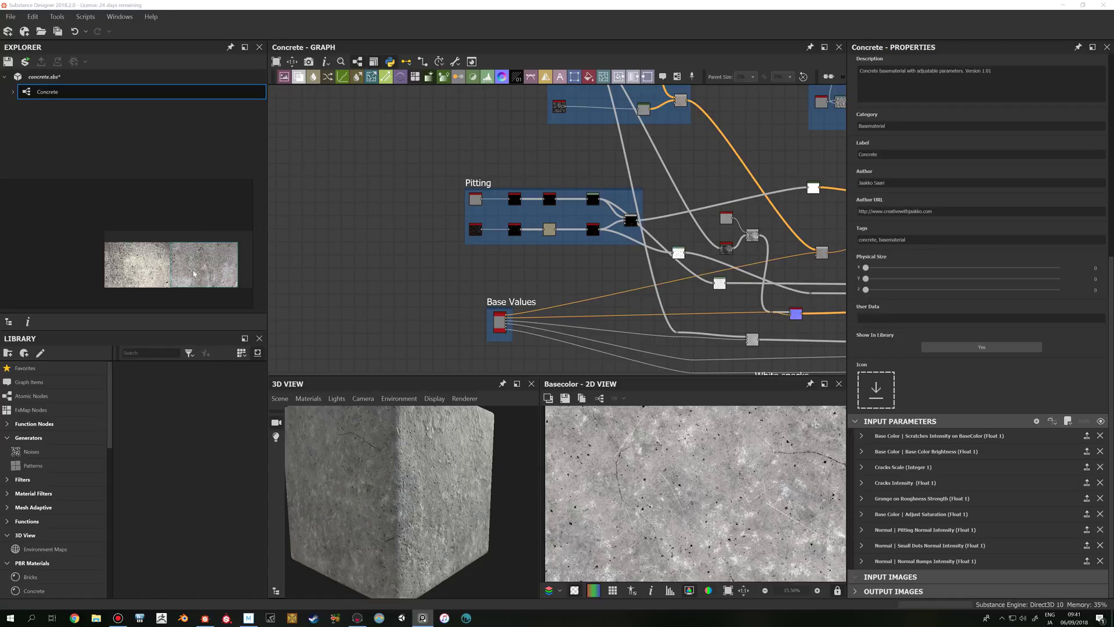
mouse_move(206, 276)
middle_mouse_down()
mouse_move(152, 276)
mouse_move(209, 280)
middle_mouse_up()
- Compare the two adjoining concrete photos with the whole cube in the 3D view and the Pitting group in the graph
scroll(144, 276, "up", 2)
scroll(166, 279, "up", 4)
right_click_drag(210, 280, 225, 280)
scroll(225, 280, "up", 2)
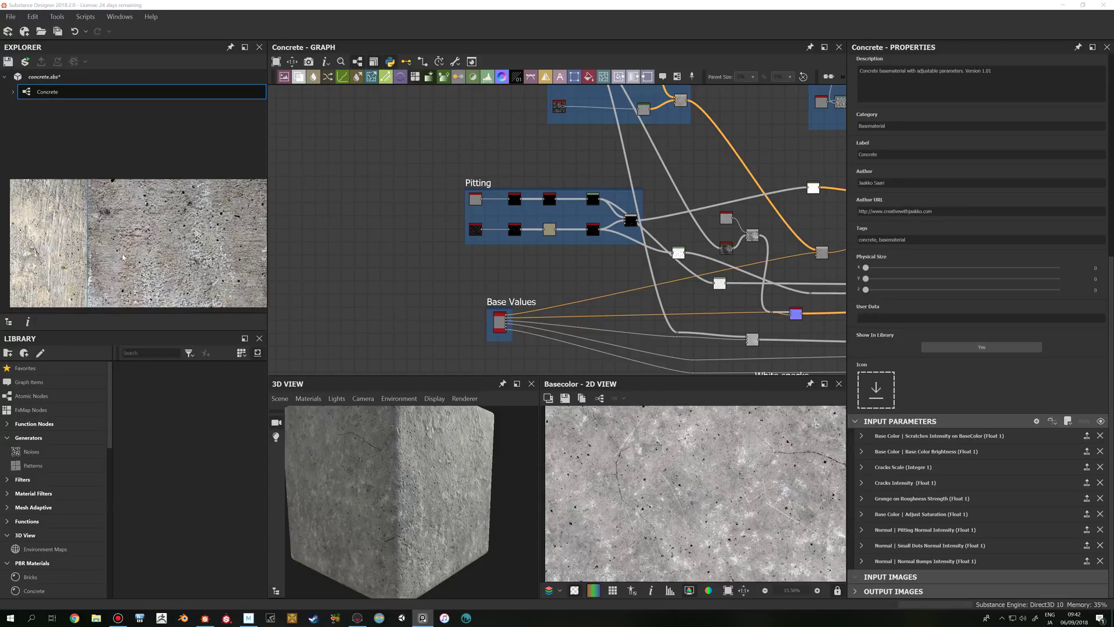
middle_click_drag(131, 254, 204, 254)
scroll(424, 464, "down", 3)
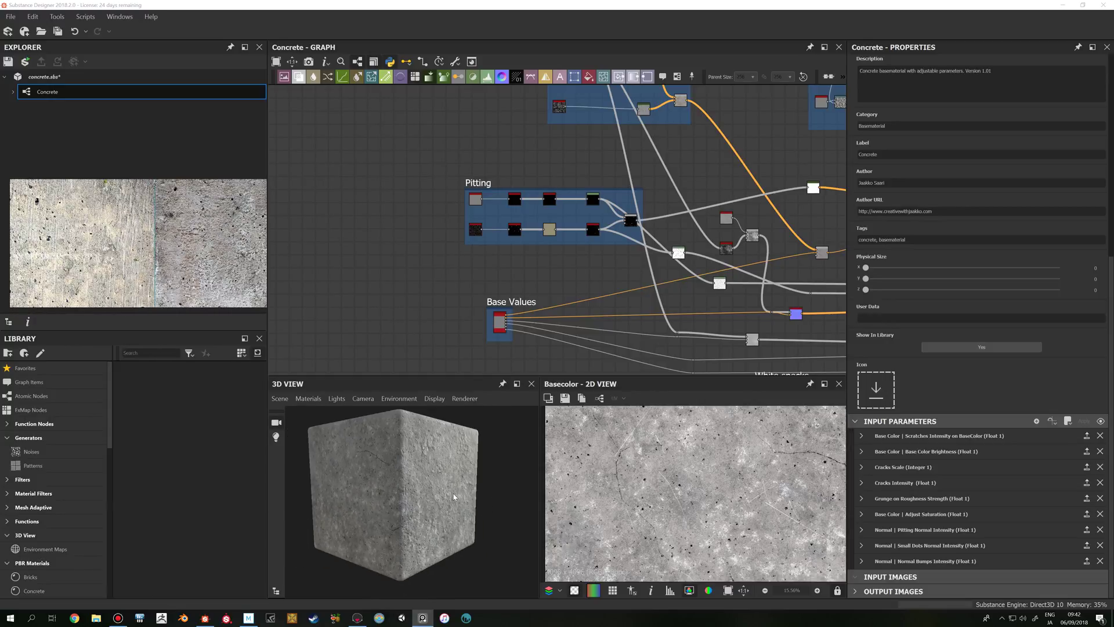
scroll(461, 288, "up", 3)
scroll(131, 254, "down", 4)
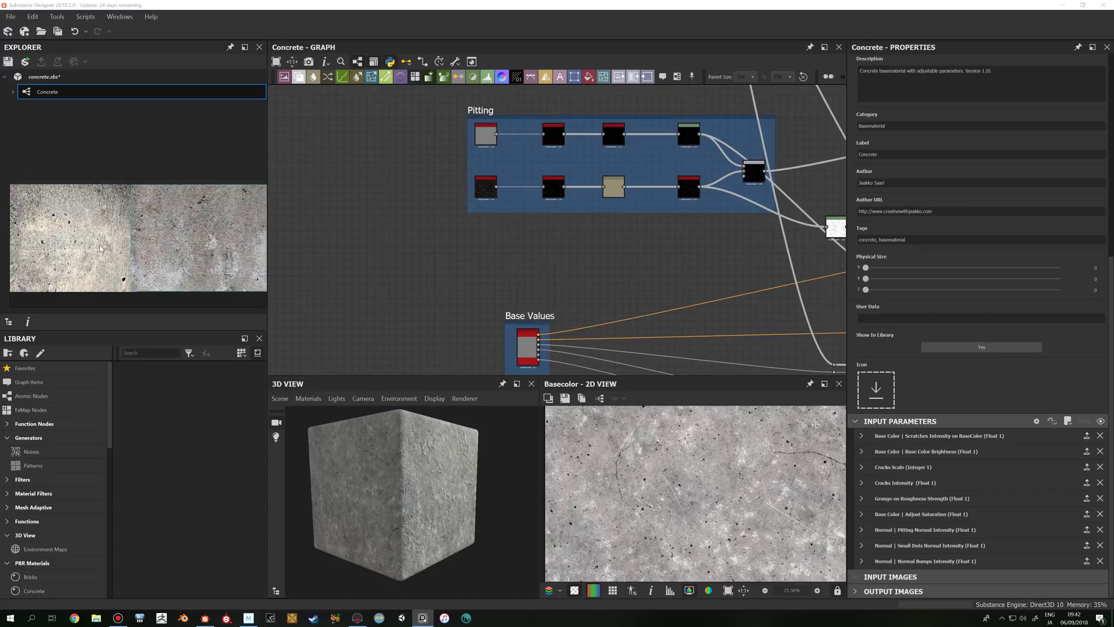
- Examine the large and small pits in the beige concrete photo, from close up and from further out
middle_click_drag(139, 251, 169, 249)
scroll(160, 256, "up", 1)
scroll(149, 227, "up", 2)
scroll(139, 227, "up", 1)
scroll(170, 248, "up", 1)
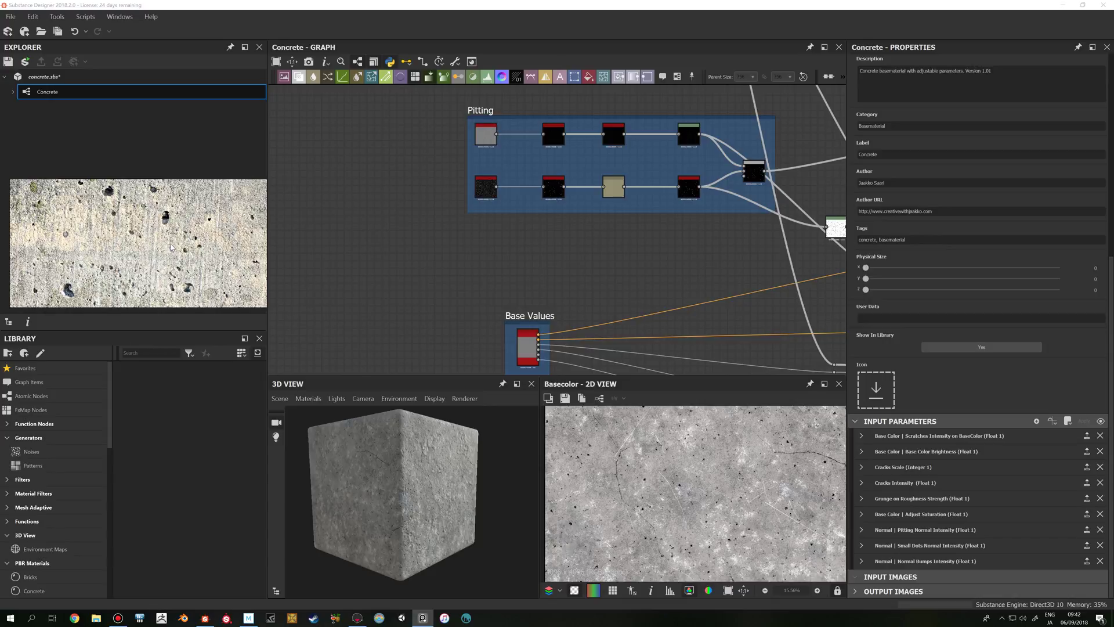
scroll(171, 248, "down", 1)
scroll(171, 248, "down", 1)
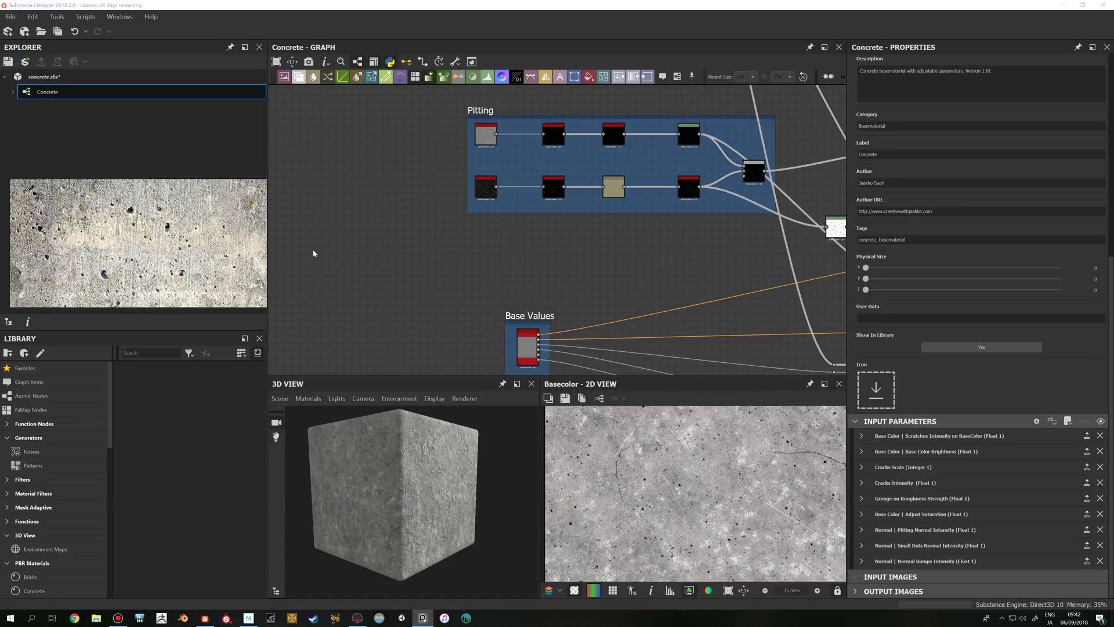
scroll(185, 259, "down", 1)
- Inspect the Pitting group's two source noise nodes and follow both chains to the node that blends them
scroll(428, 211, "up", 2)
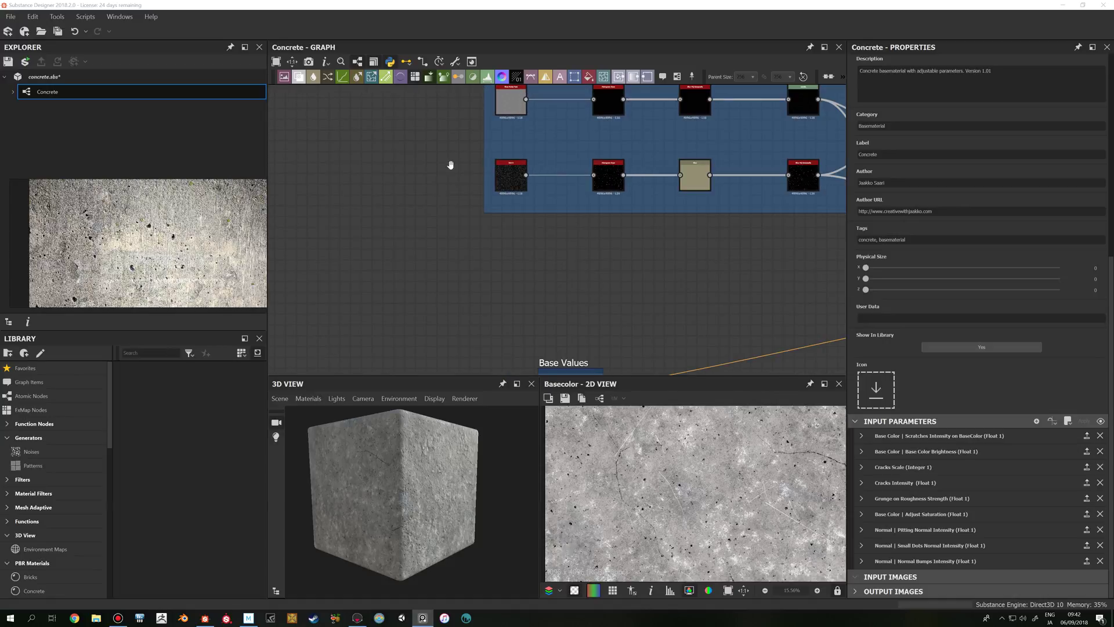
scroll(459, 168, "up", 3)
left_click(508, 169)
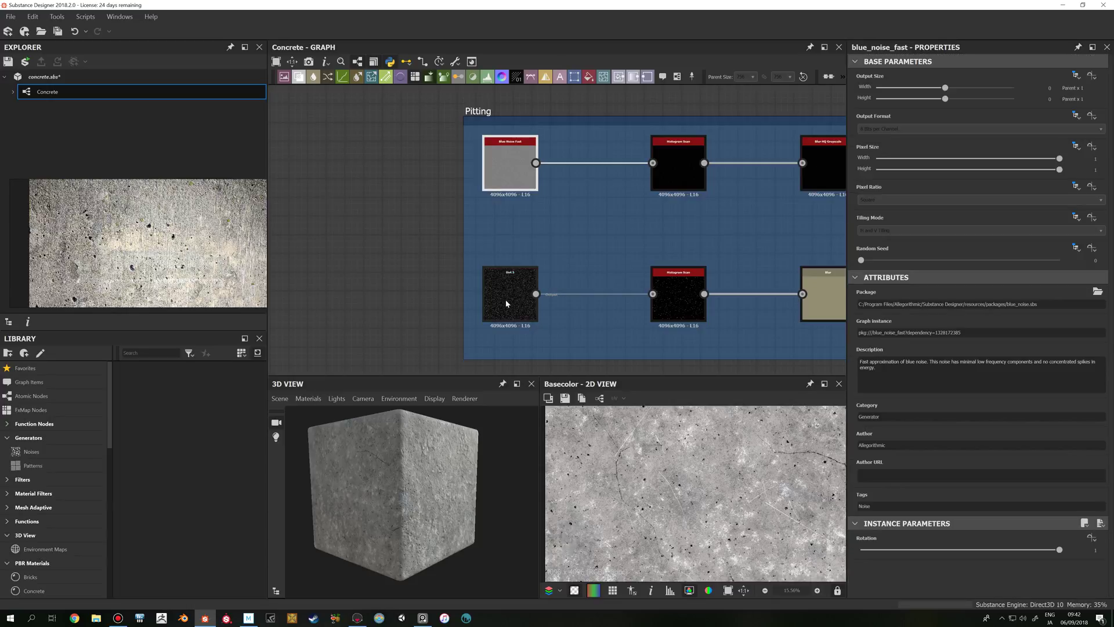
left_click(506, 301)
left_click(519, 160)
scroll(685, 226, "down", 3)
middle_click_drag(667, 229, 536, 232)
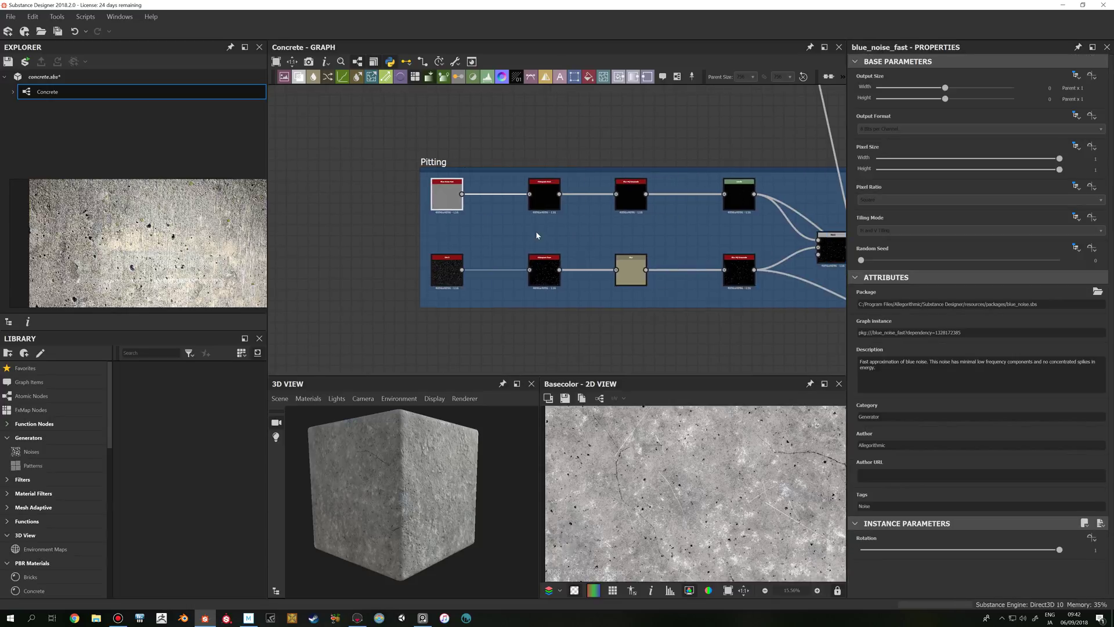
middle_click_drag(829, 244, 734, 259)
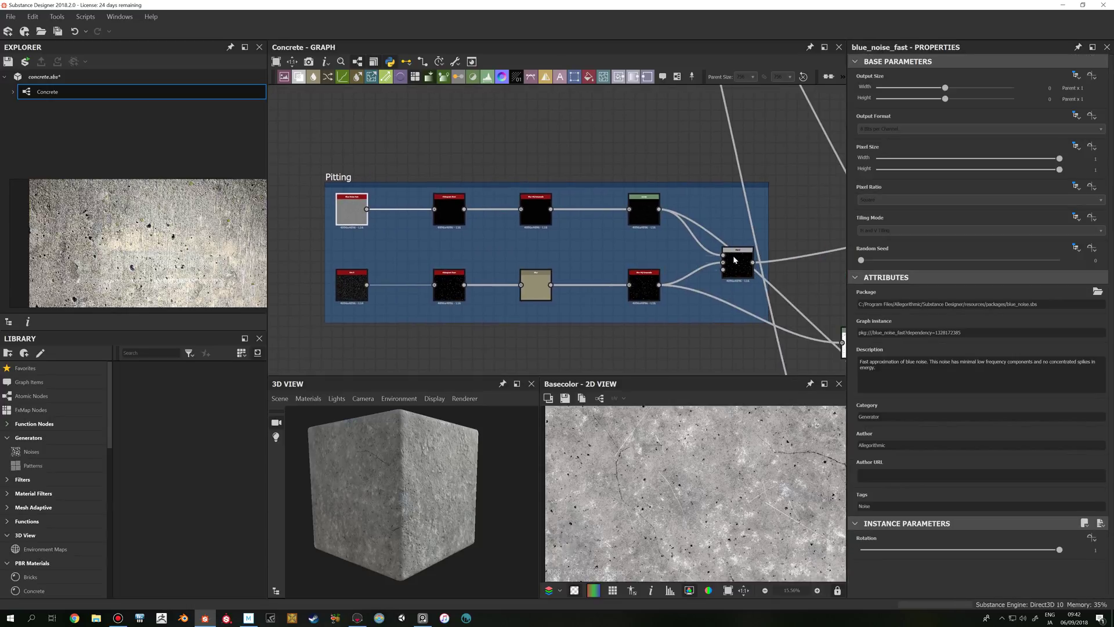
- Preview the upper Pitting chain in the 2D view, one node after another: Blue Noise Fast, Histogram Scan, Blur HQ Grayscale and Levels
double_click(340, 209)
scroll(631, 466, "up", 2)
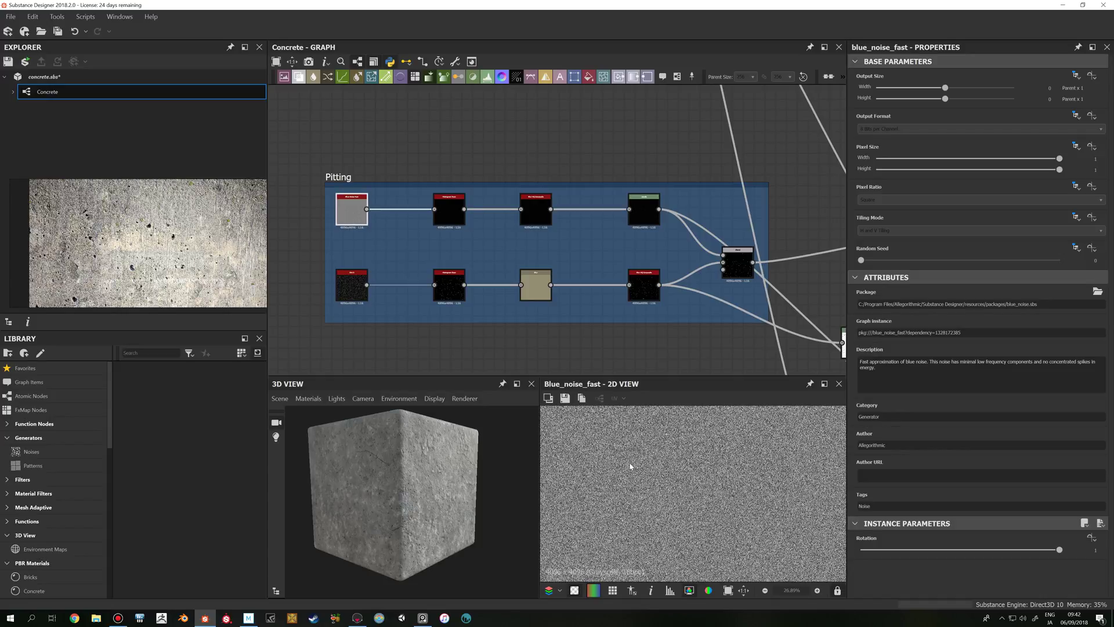
double_click(446, 214)
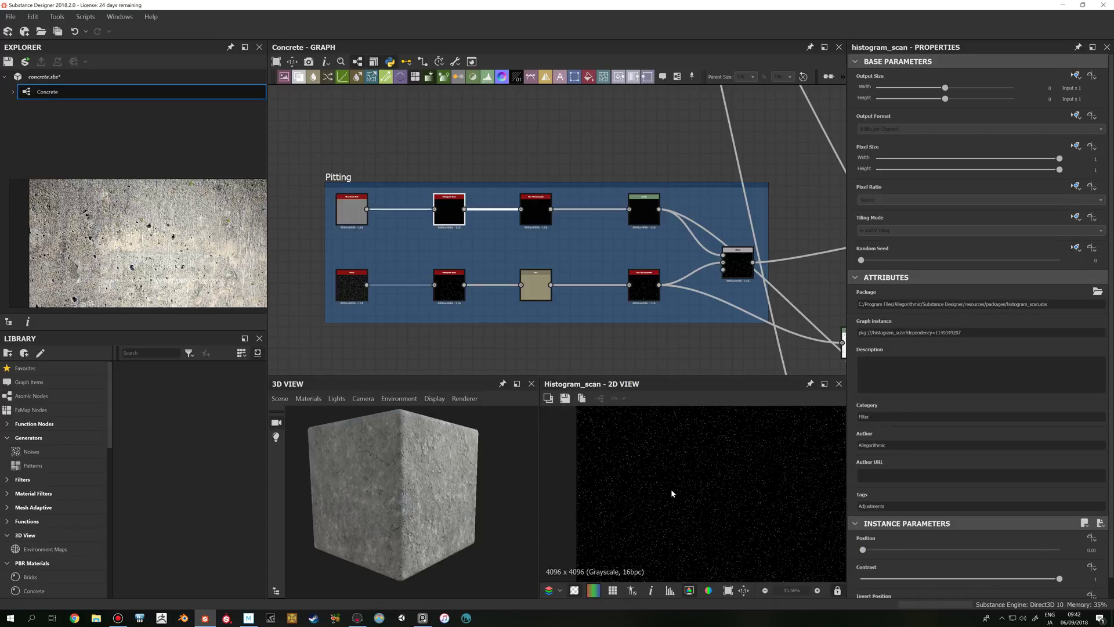
scroll(670, 489, "up", 4)
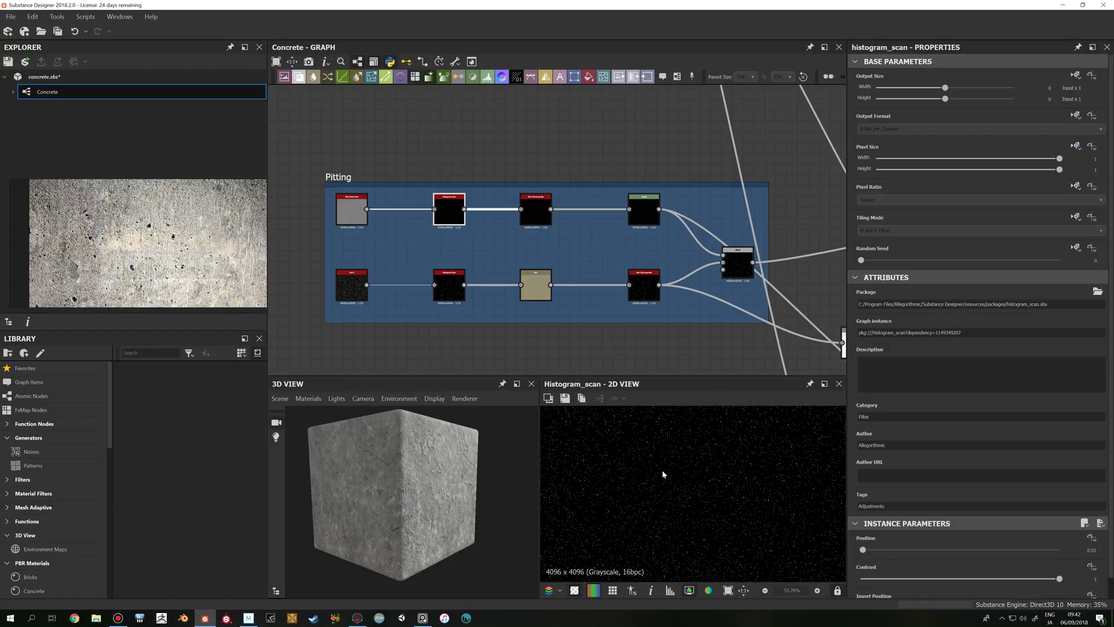
double_click(536, 225)
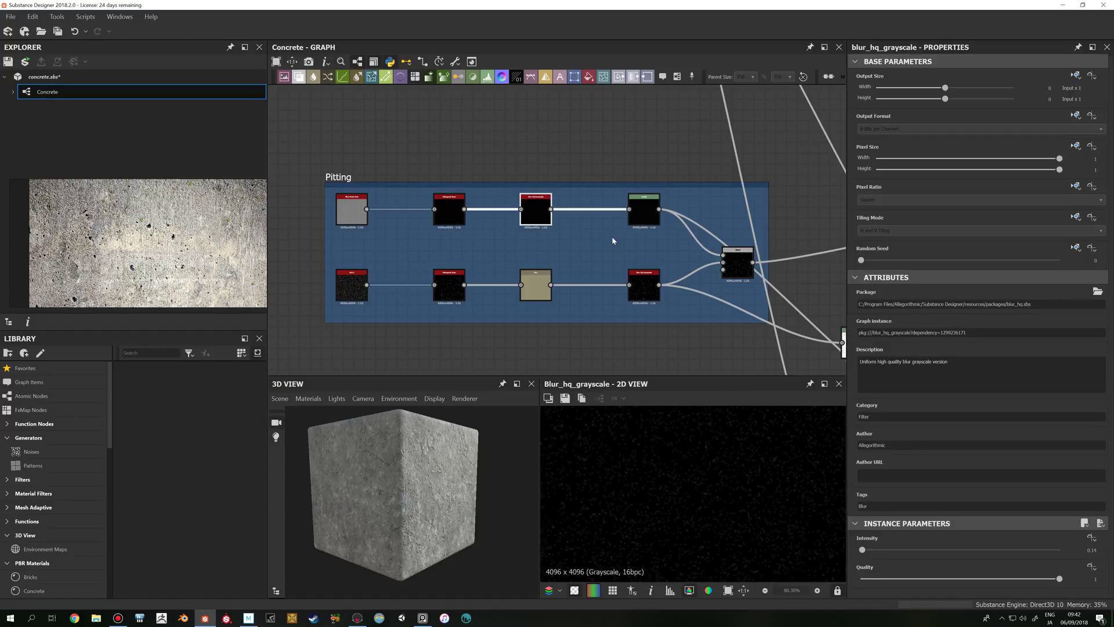
scroll(635, 485, "up", 4)
scroll(673, 481, "up", 8)
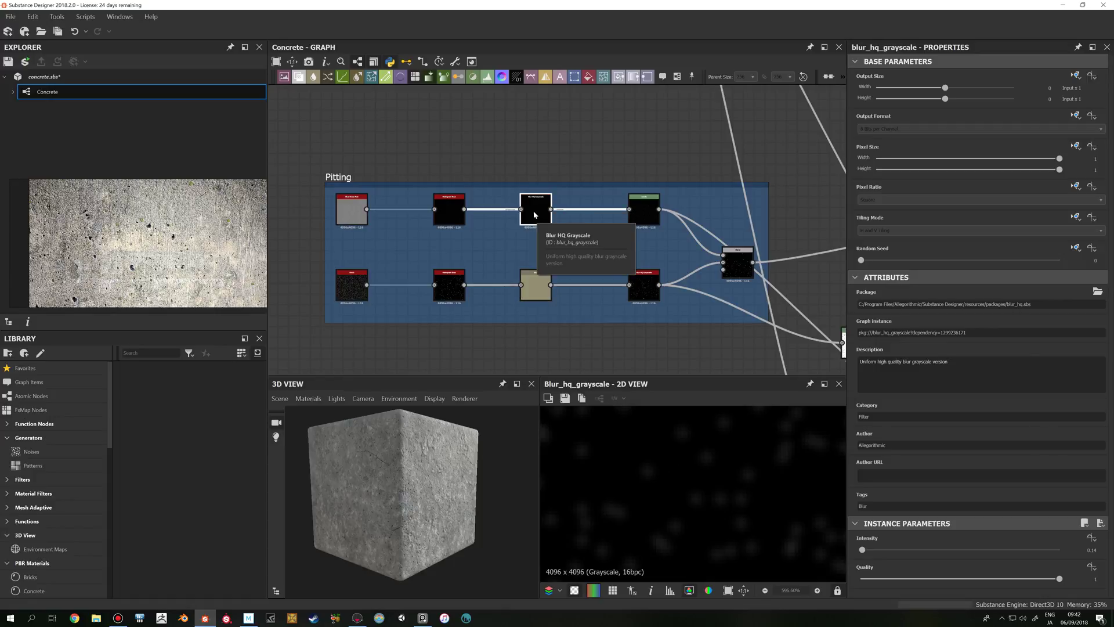
double_click(632, 215)
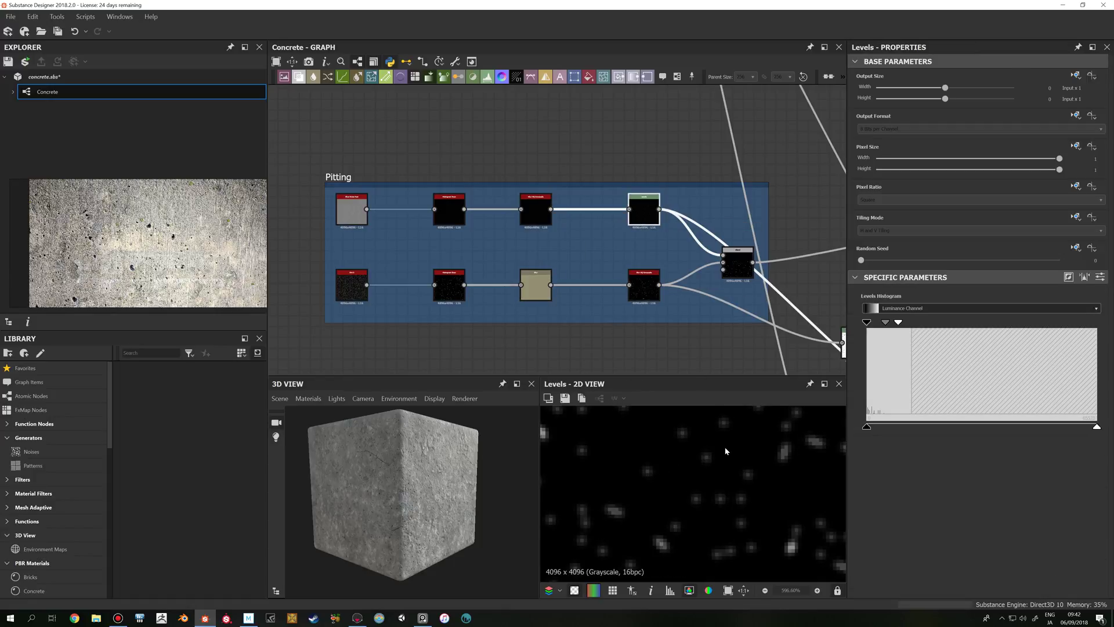
- Examine the Levels result from further out and preview the Pitting group's Blend node in the 2D view
scroll(725, 447, "down", 10)
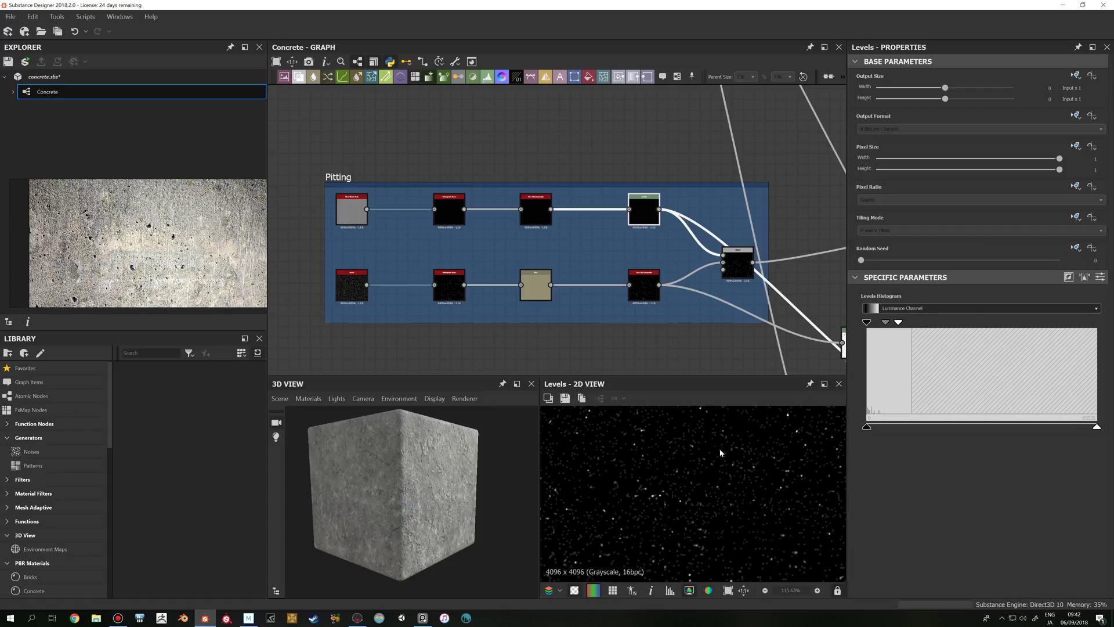
double_click(737, 264)
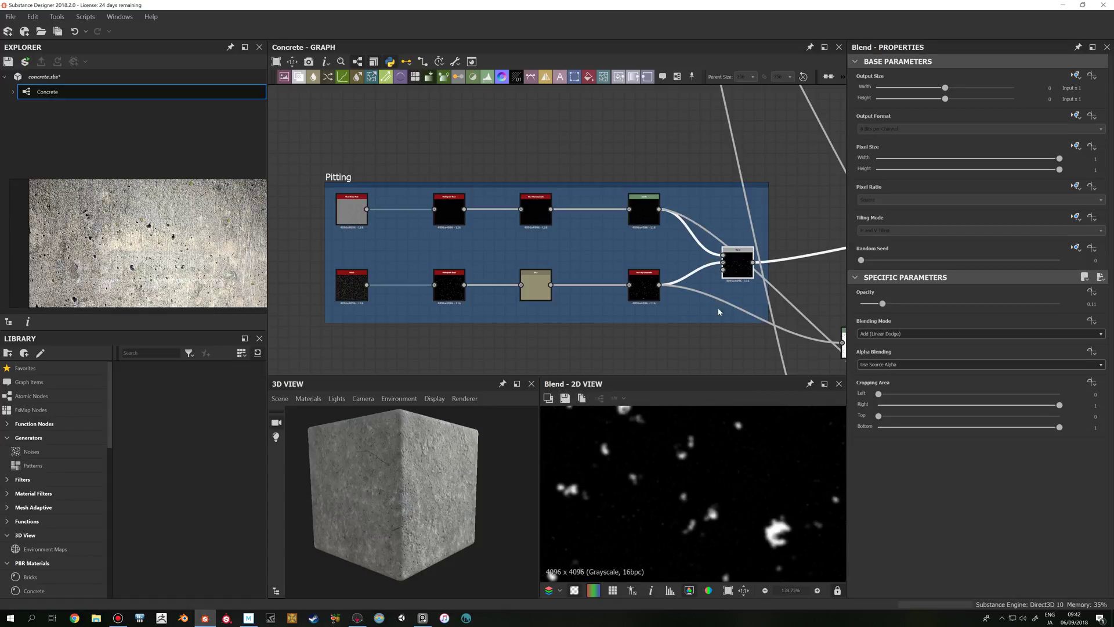
scroll(714, 314, "down", 2)
scroll(621, 304, "up", 3)
- Preview the first two nodes of the lower Pitting chain in the 2D view: Dirt 5 and Histogram Scan
double_click(403, 269)
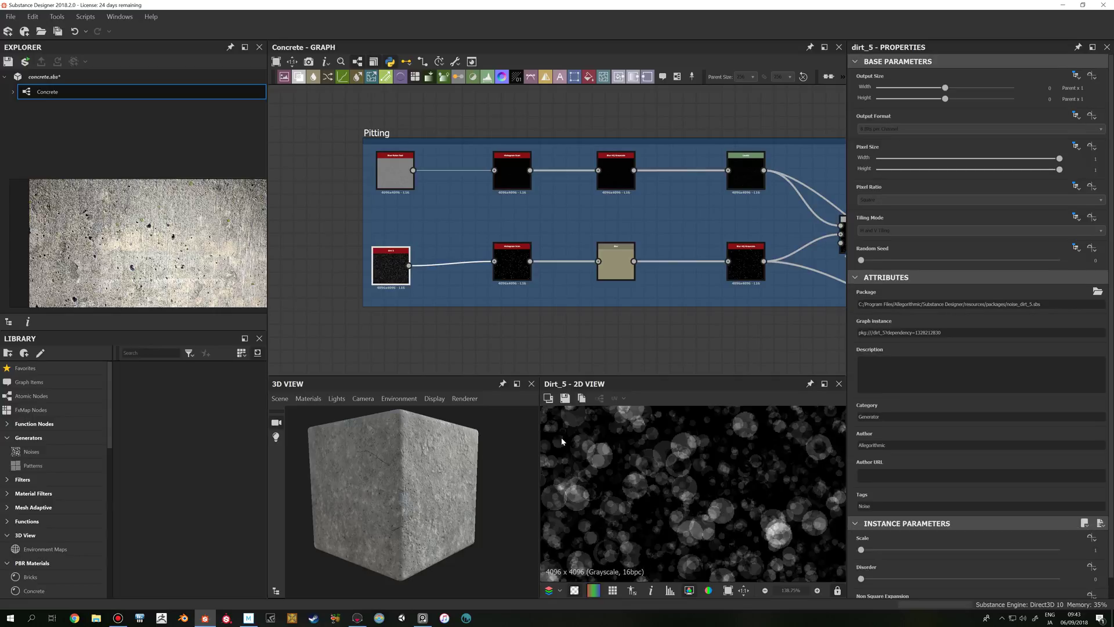
double_click(509, 264)
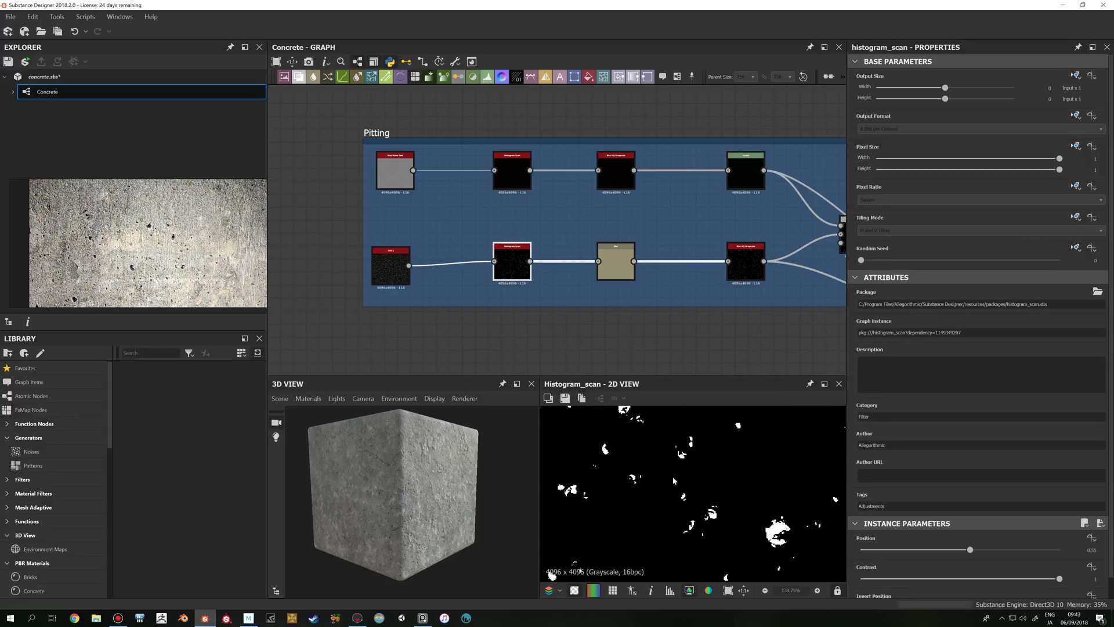
scroll(680, 495, "up", 2)
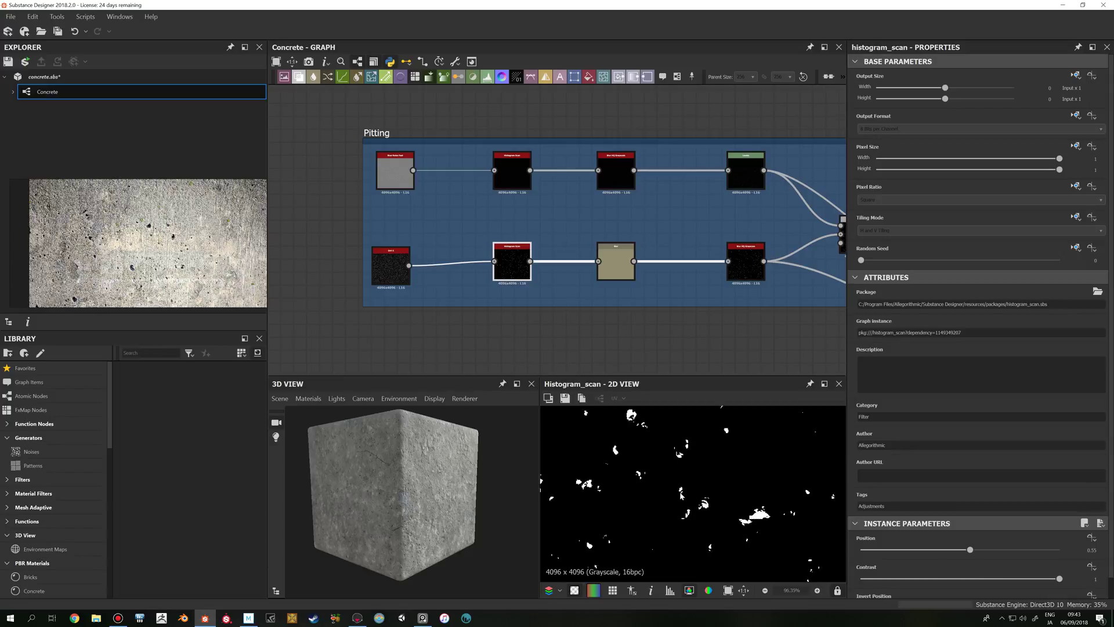
scroll(688, 490, "down", 2)
- Preview the lower Pitting chain's Blur node and examine its blurred spots from close up and from further out
double_click(620, 269)
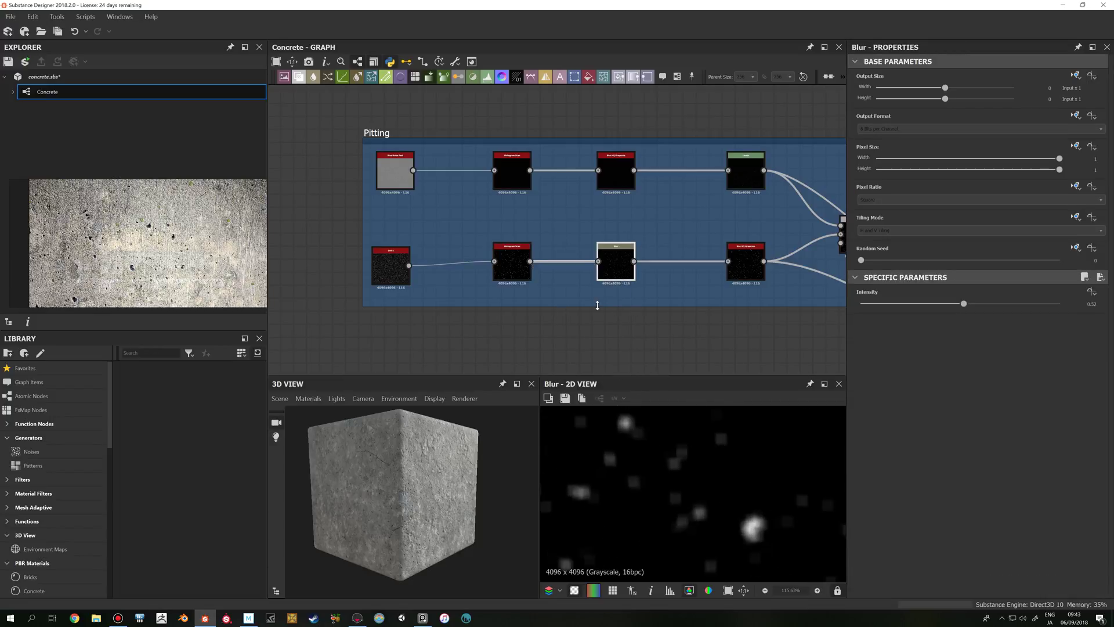
scroll(597, 307, "down", 1)
scroll(650, 467, "down", 3)
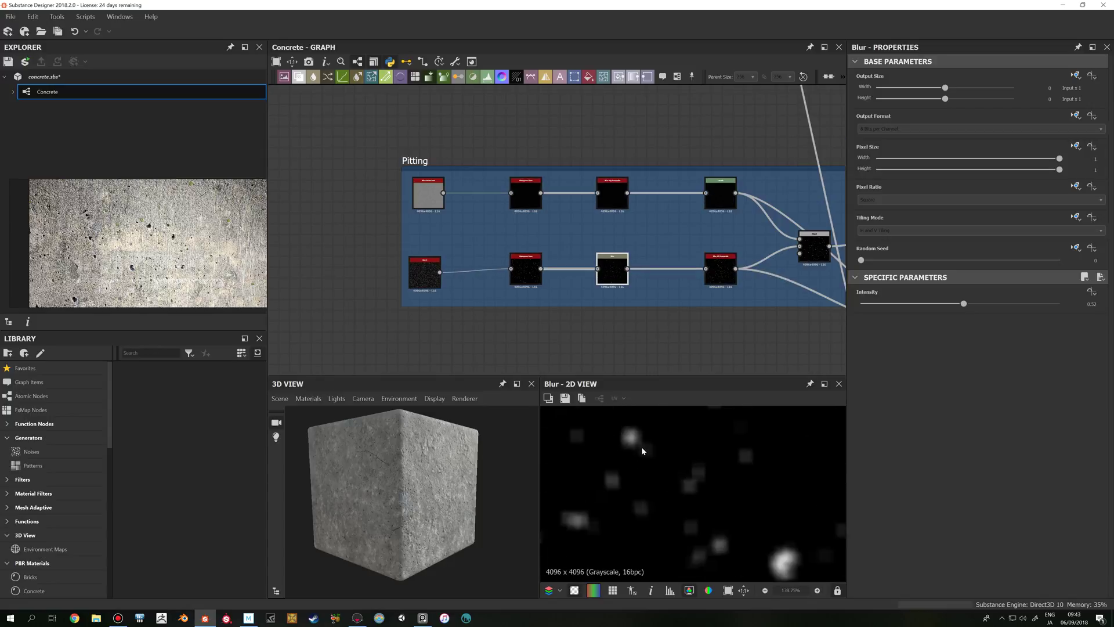
scroll(642, 458, "up", 5)
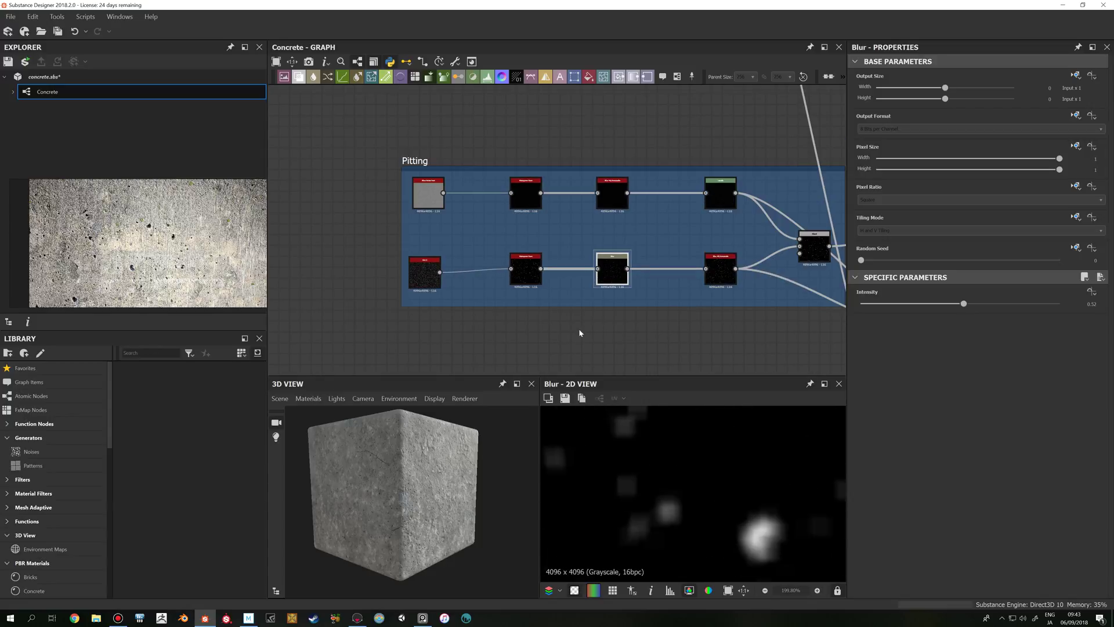
scroll(686, 519, "down", 8)
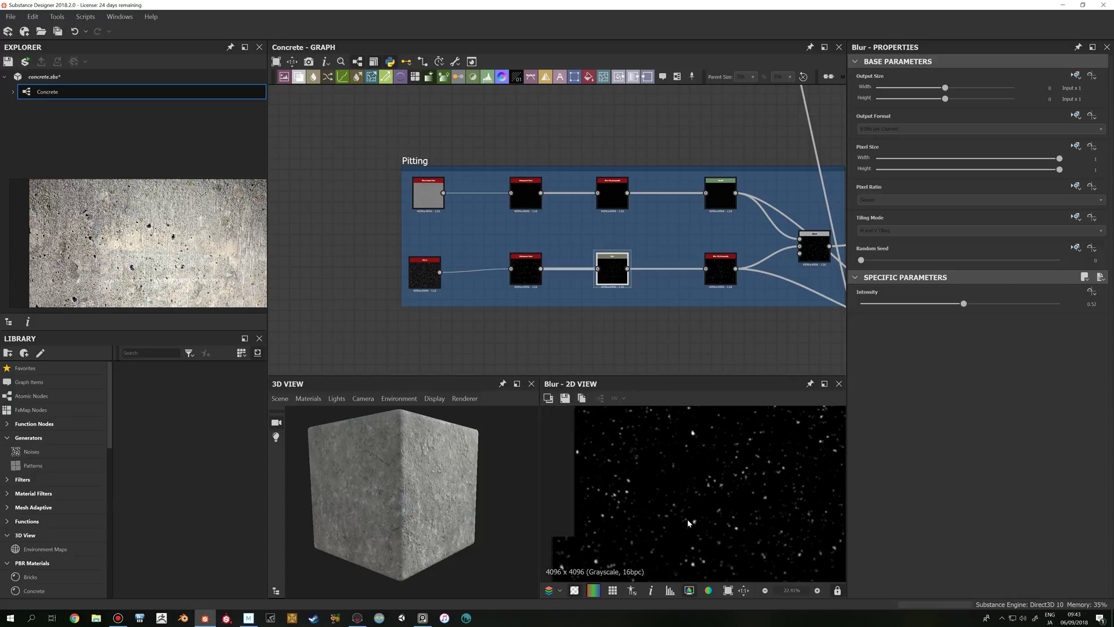
- Preview the lower Pitting chain's Blur HQ Grayscale node and examine the softened pit shapes close up
left_click(712, 271)
scroll(730, 360, "down", 1)
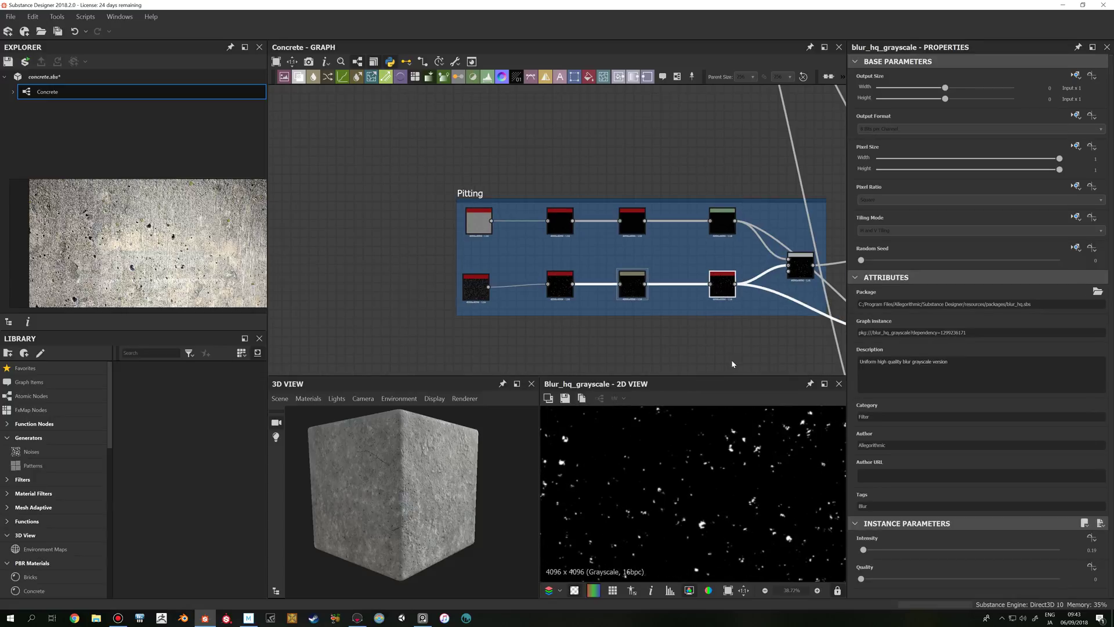
middle_click_drag(800, 369, 672, 360)
scroll(633, 450, "up", 5)
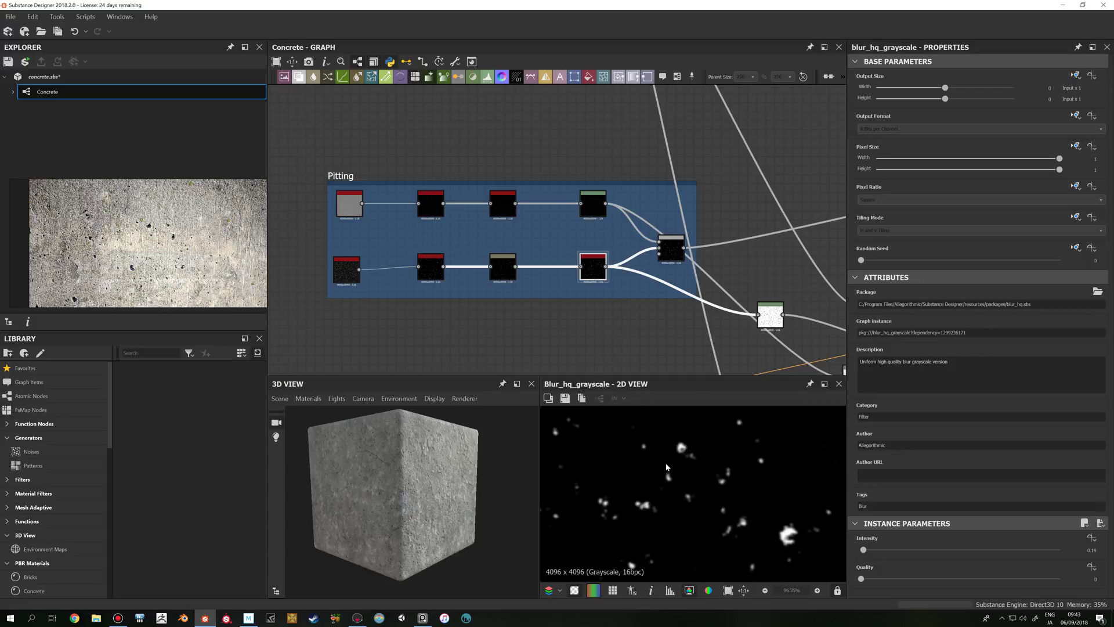
scroll(673, 461, "up", 2)
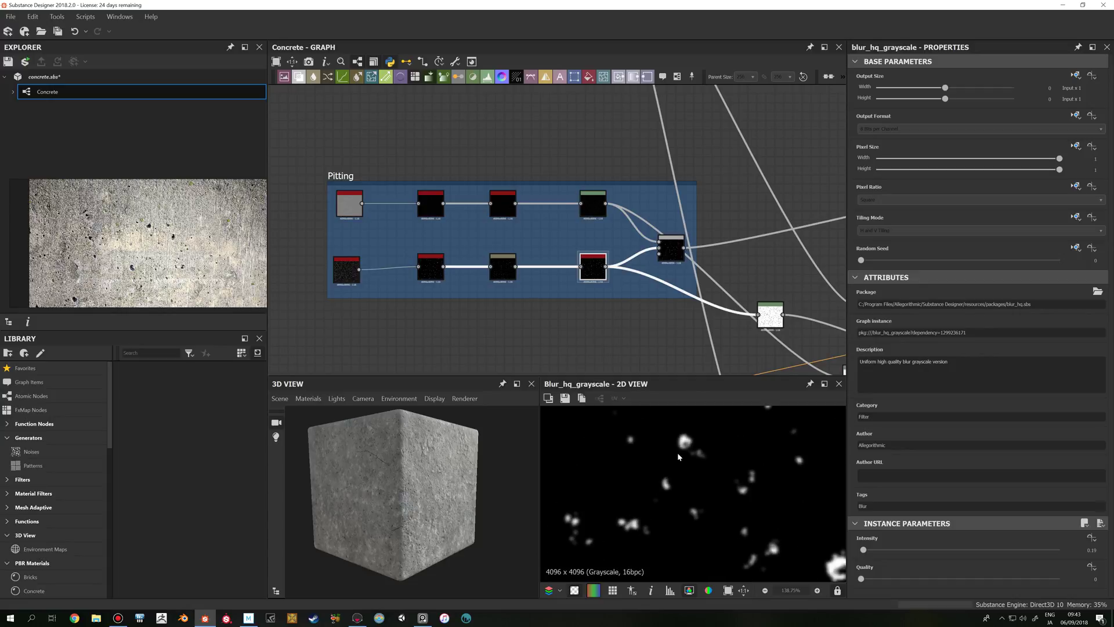
scroll(695, 466, "down", 2)
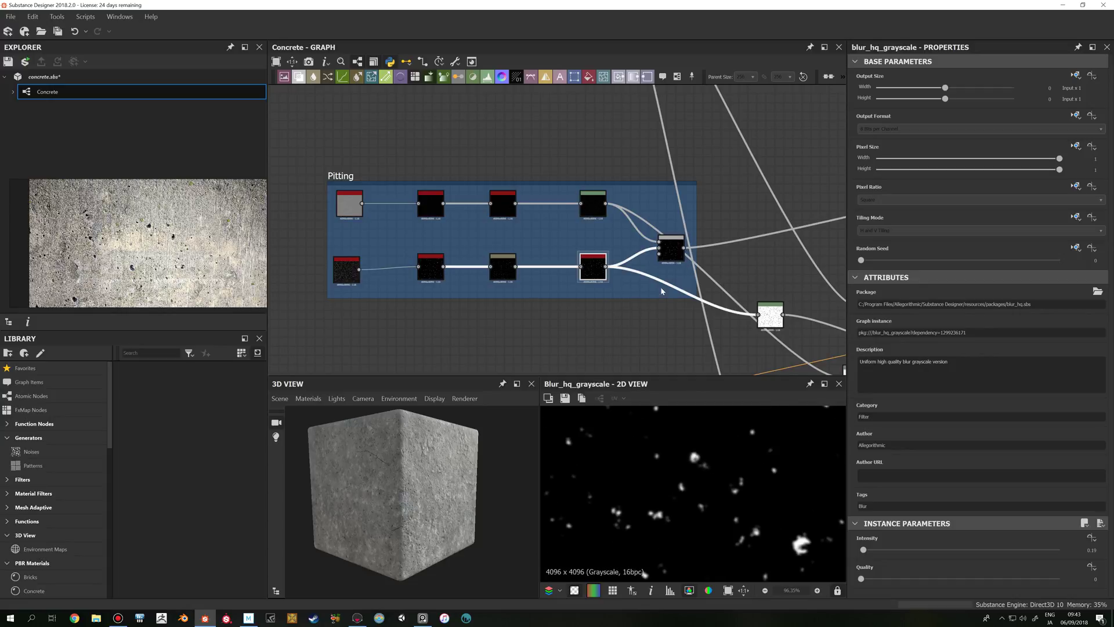
- Preview the Blend node joining both Pitting chains and inspect the combined large and small pits at different zoom levels
double_click(670, 253)
scroll(682, 319, "down", 2)
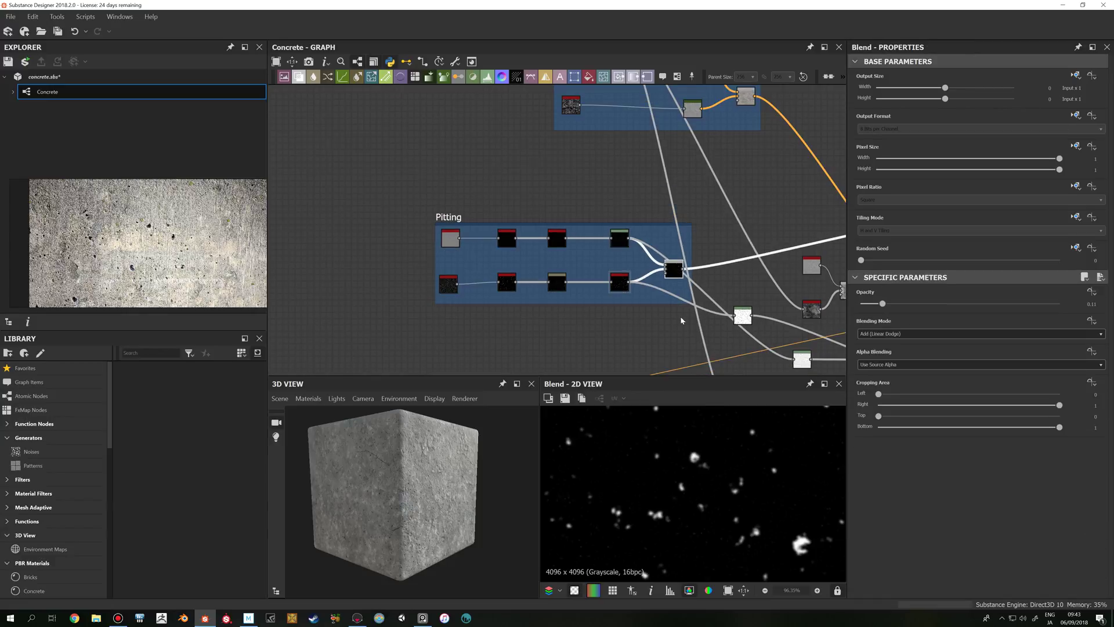
middle_click_drag(681, 349, 644, 348)
scroll(690, 470, "down", 3)
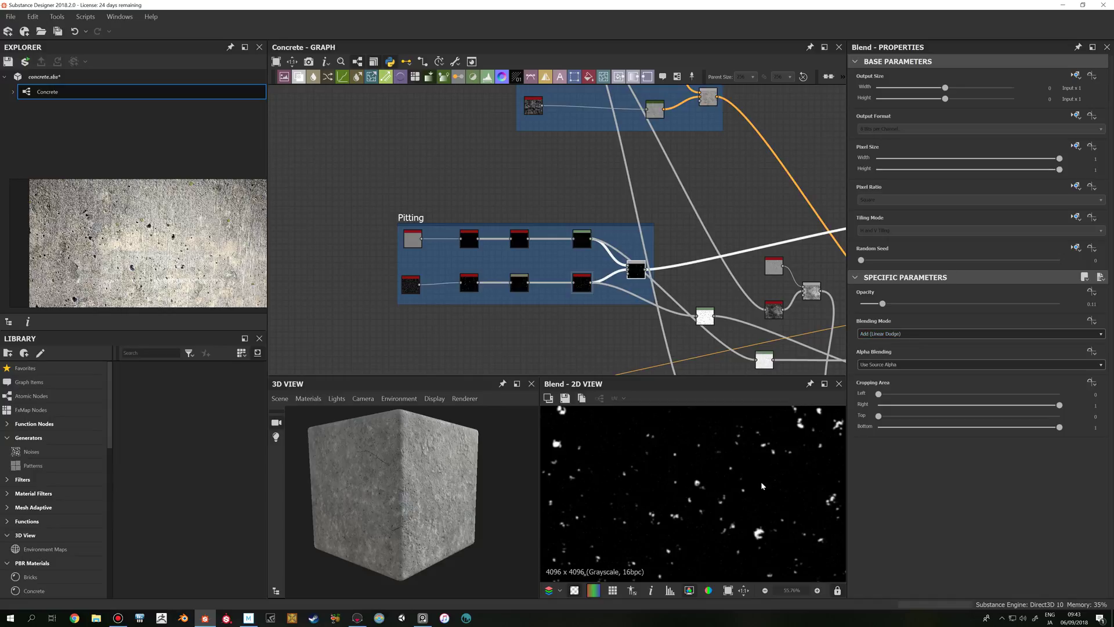
scroll(736, 483, "up", 2)
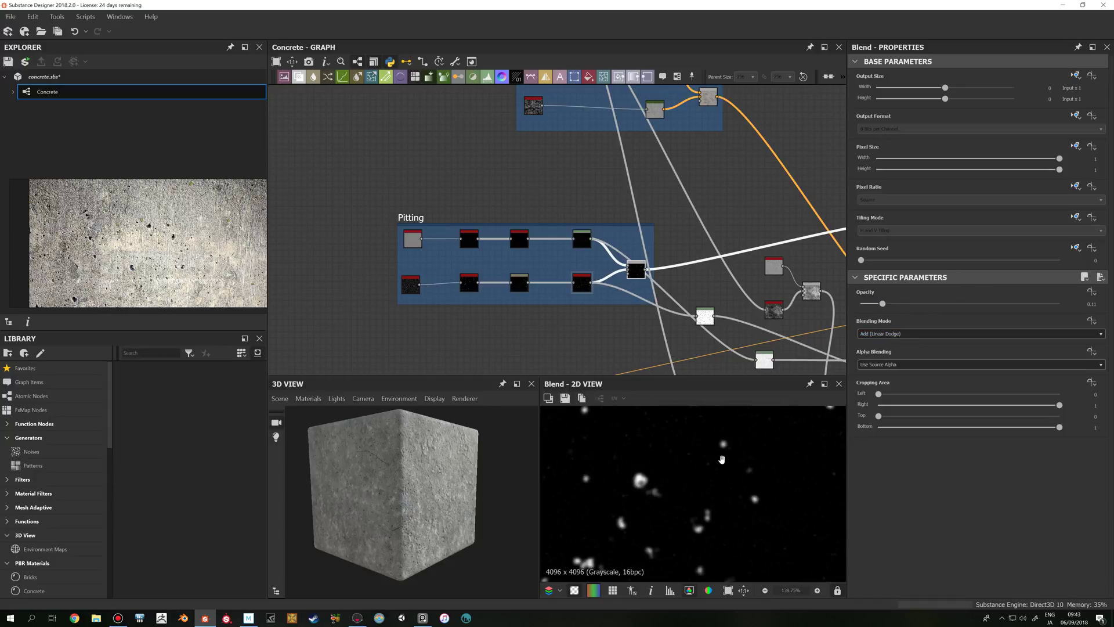
scroll(719, 460, "up", 3)
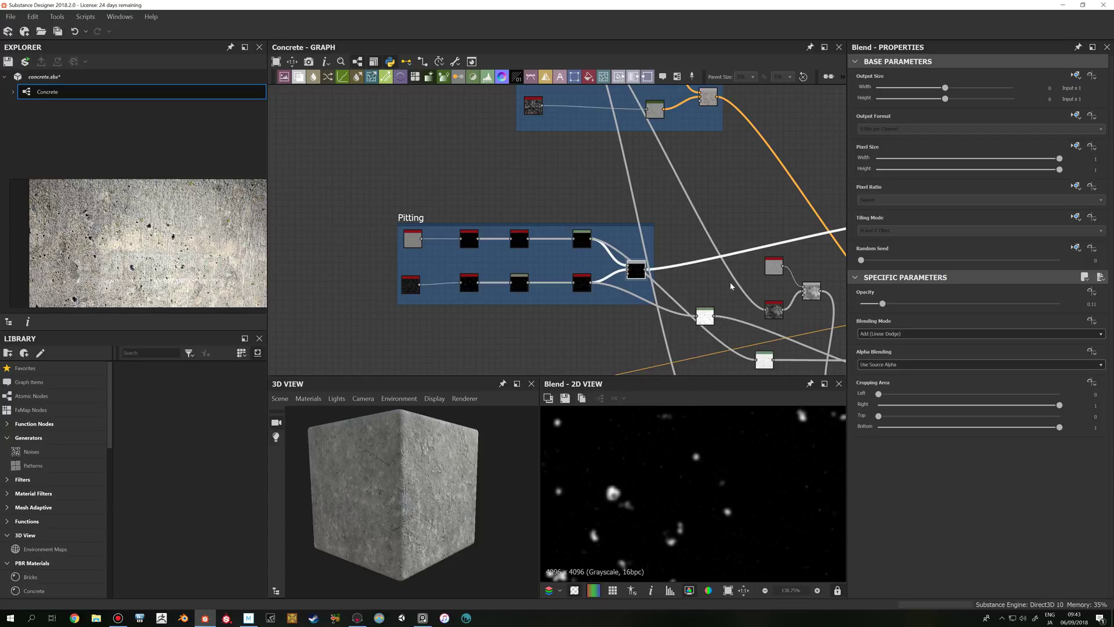
scroll(708, 291, "down", 3)
scroll(720, 310, "up", 1)
- Follow the Pitting output through the graph to the Multiply Blend node and examine the dark pits in its colour preview
middle_click_drag(732, 322, 519, 296)
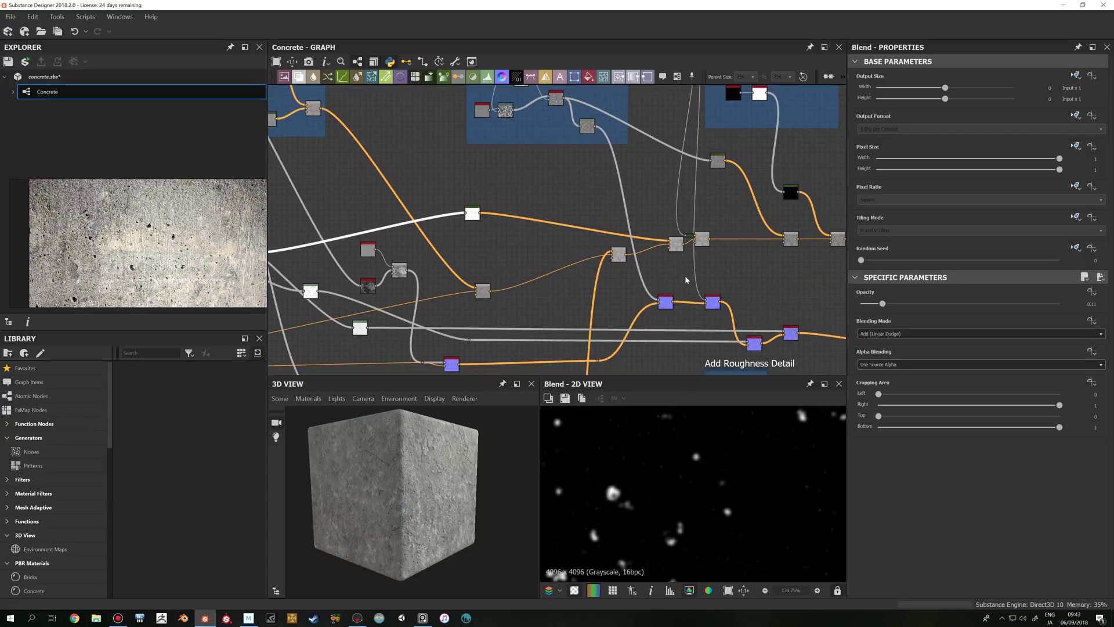
middle_click_drag(666, 272, 651, 272)
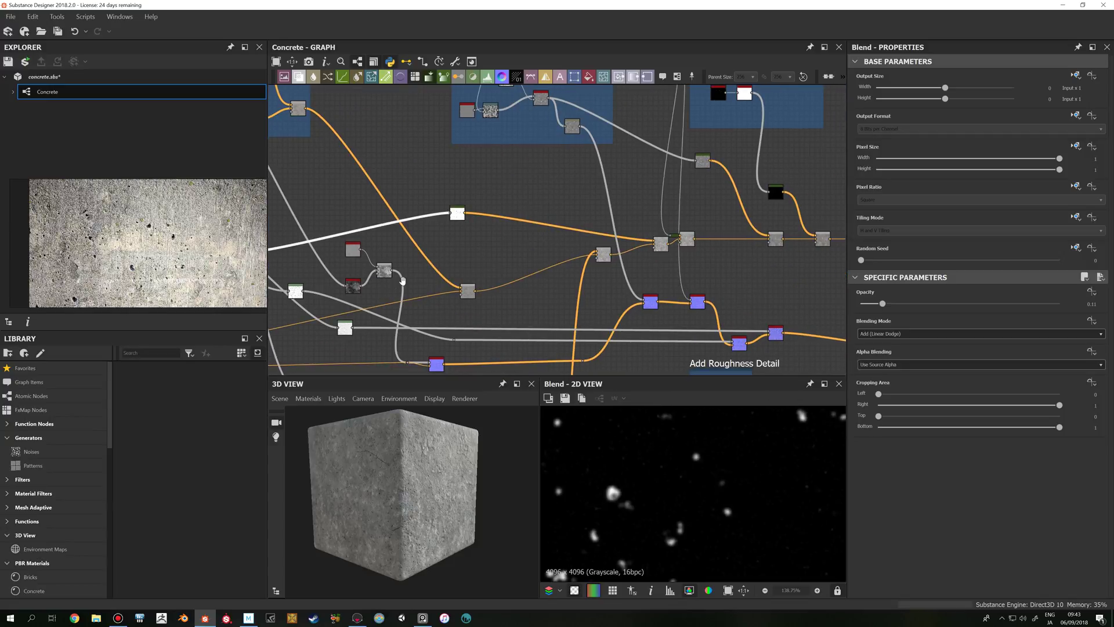
middle_click_drag(401, 278, 589, 256)
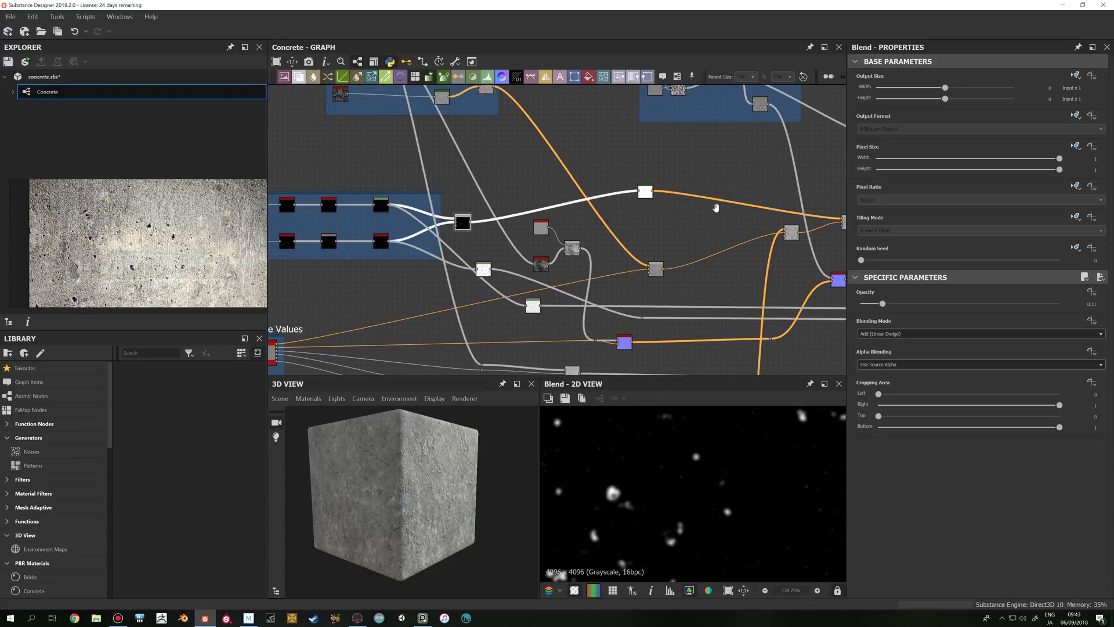
middle_click_drag(844, 221, 603, 209)
left_click(604, 210)
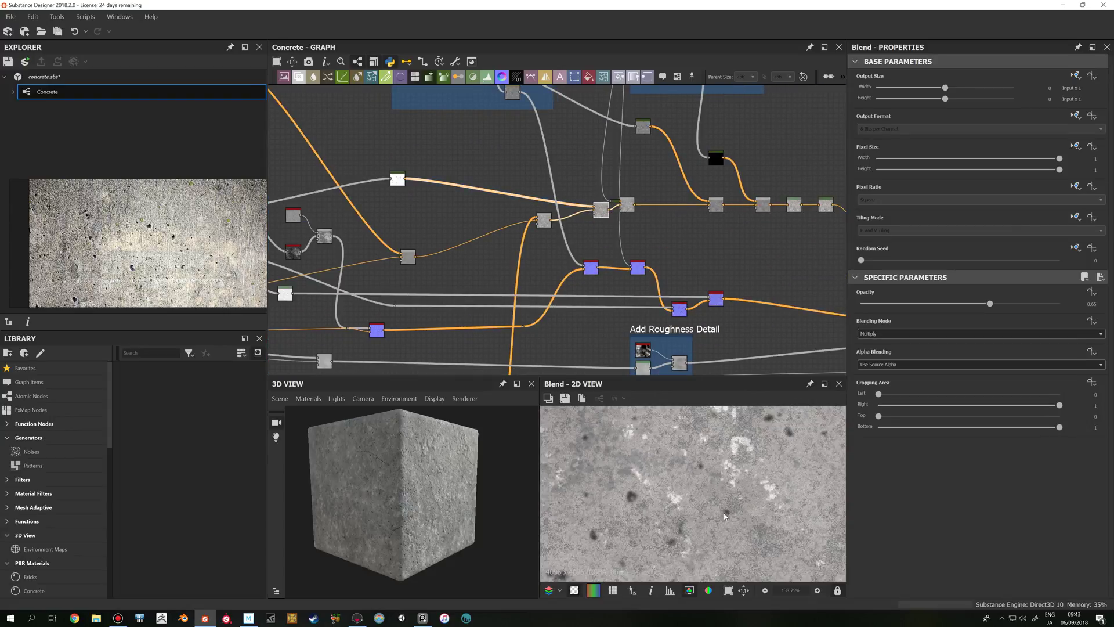
scroll(724, 515, "up", 3)
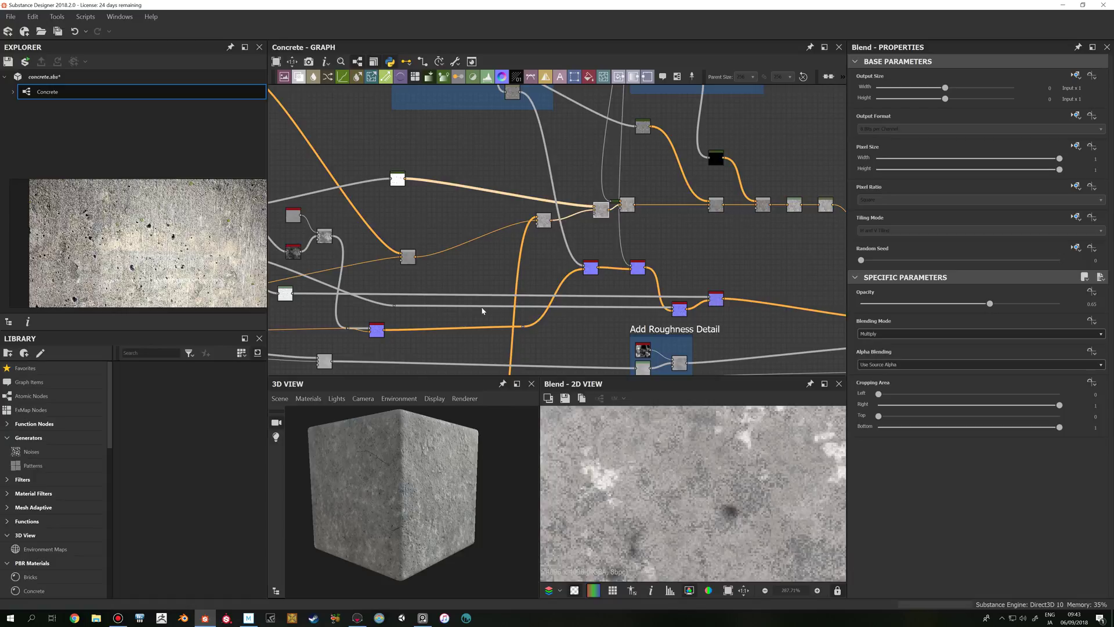
scroll(473, 305, "down", 3)
scroll(628, 483, "up", 3)
- Survey the graph from the Output group back through the Pitting group's outgoing connections and up to the BaseColor group
scroll(627, 481, "down", 3)
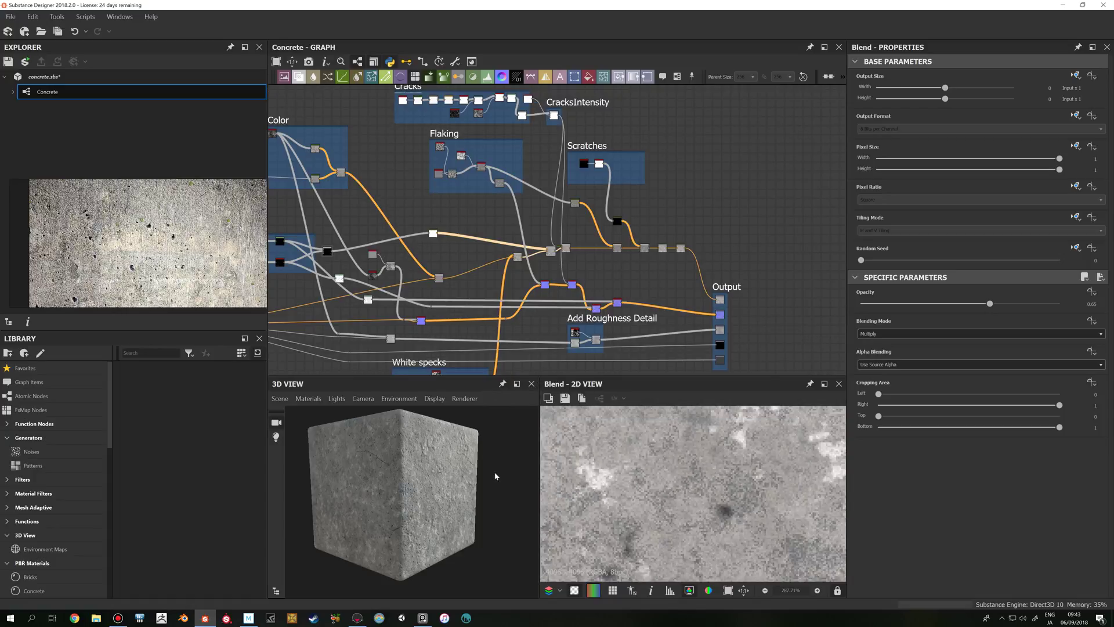
scroll(495, 475, "down", 1)
scroll(467, 336, "down", 1)
middle_click_drag(408, 333, 570, 289)
scroll(519, 248, "up", 2)
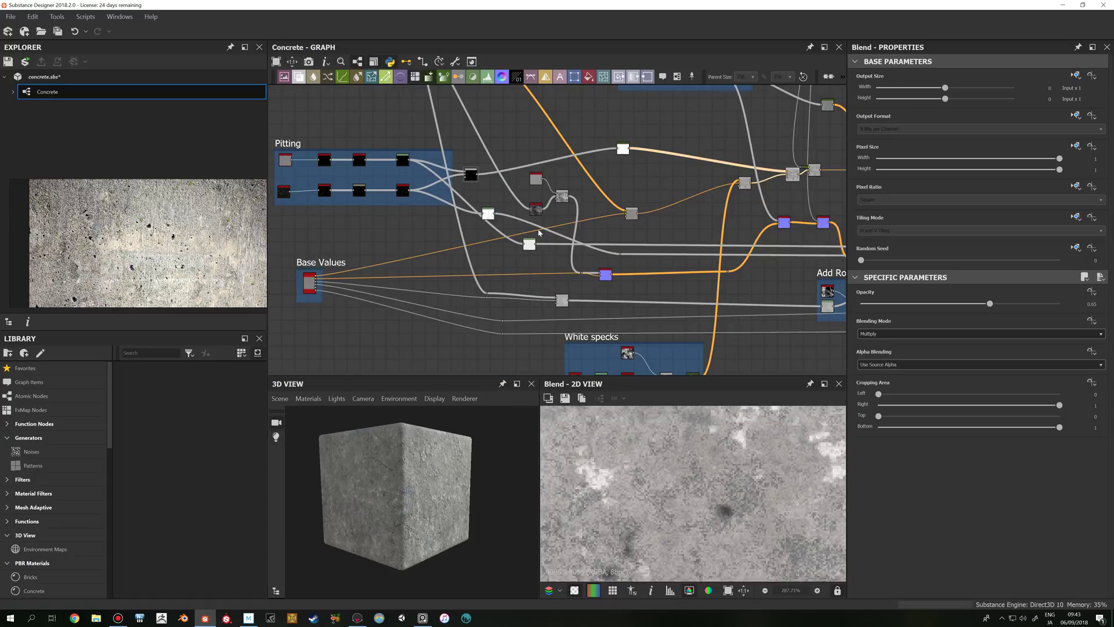
middle_click_drag(519, 248, 553, 260)
scroll(553, 261, "up", 1)
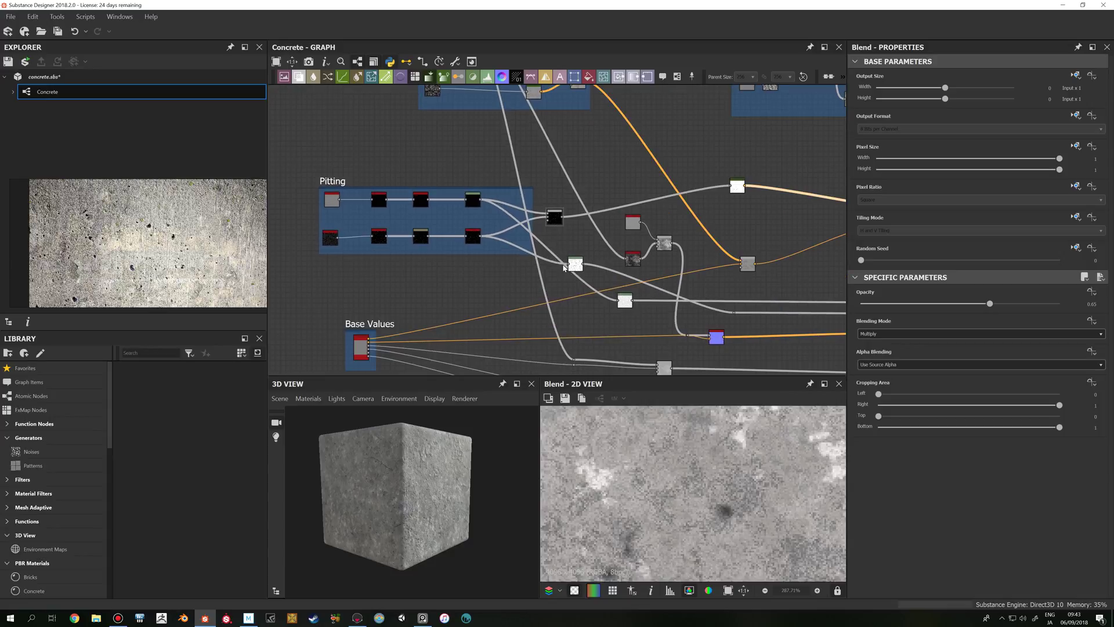
middle_click_drag(612, 278, 601, 302)
scroll(560, 244, "down", 1)
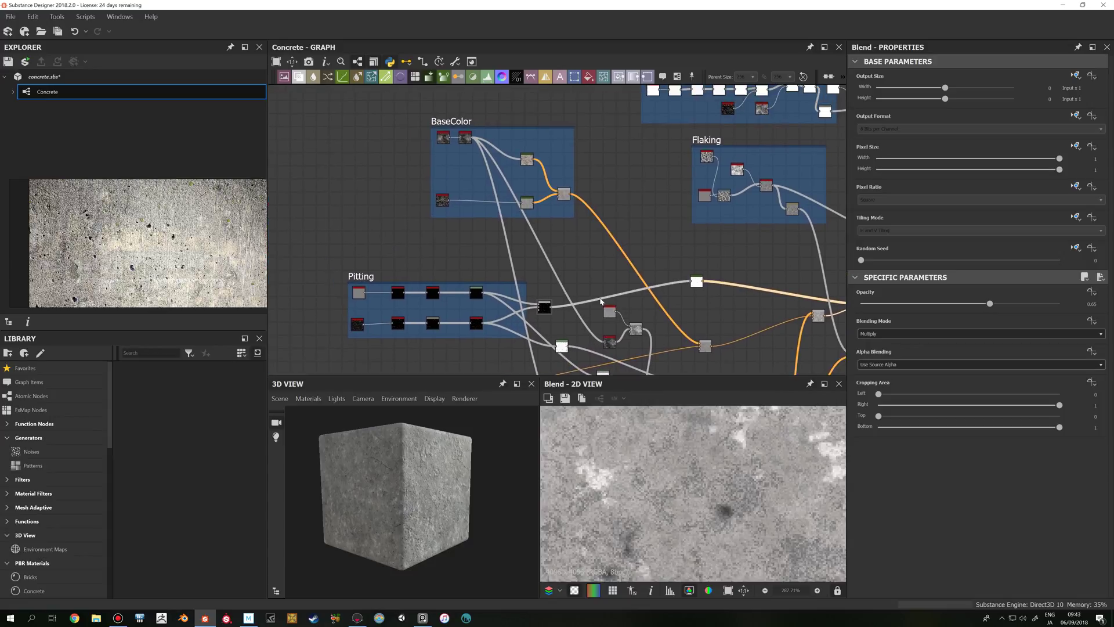
middle_click_drag(538, 214, 561, 265)
scroll(562, 265, "up", 3)
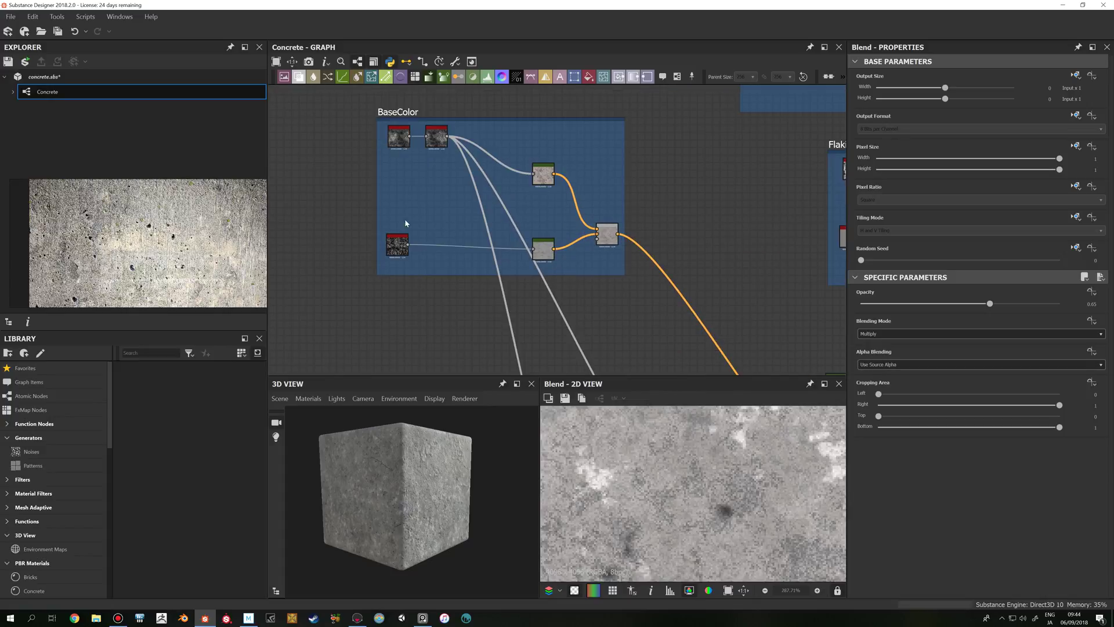
- Compare the BaseColor group's two source noises, Fractal Sum 2 and Dirt 4, in the 2D view
left_click(399, 137)
scroll(750, 472, "down", 5)
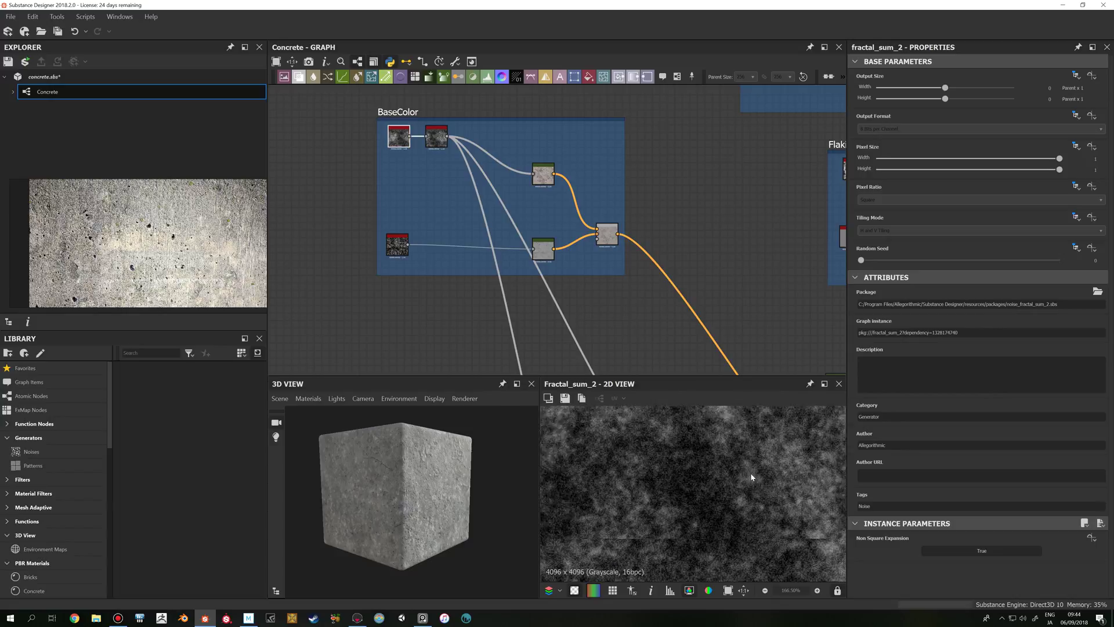
left_click(397, 251)
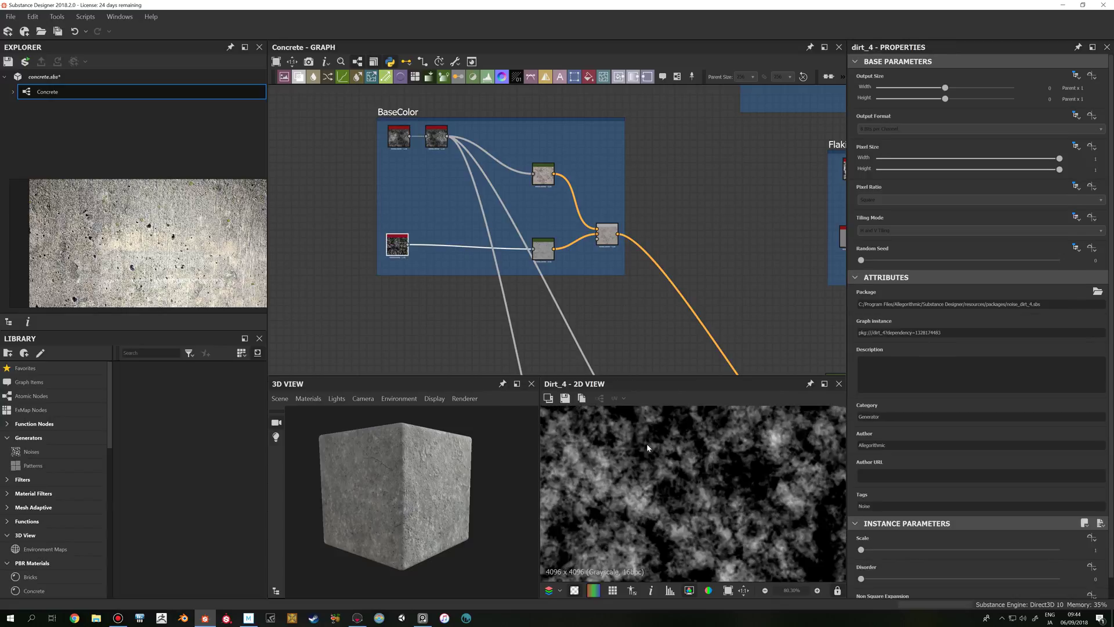
scroll(650, 447, "down", 2)
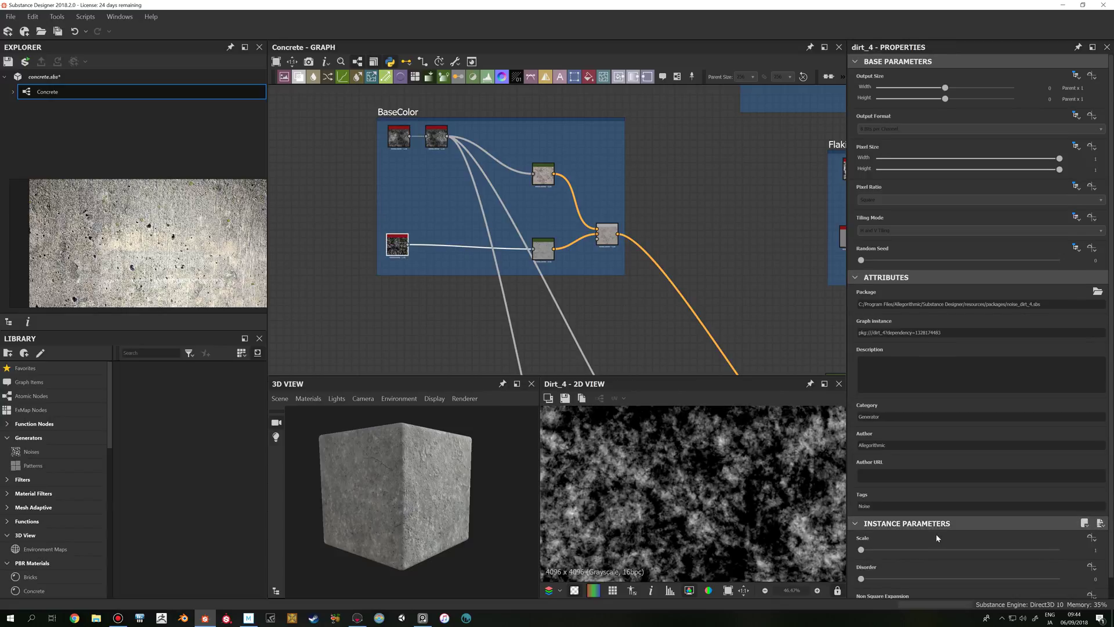
scroll(936, 537, "down", 1)
left_click(397, 136)
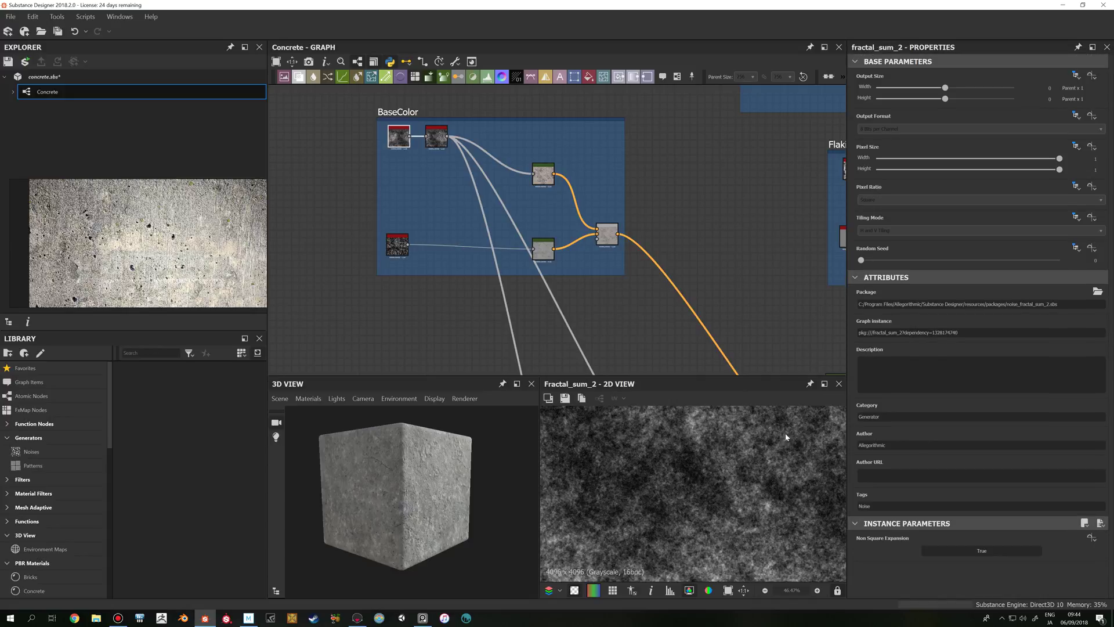
scroll(712, 463, "down", 3)
scroll(712, 463, "down", 1)
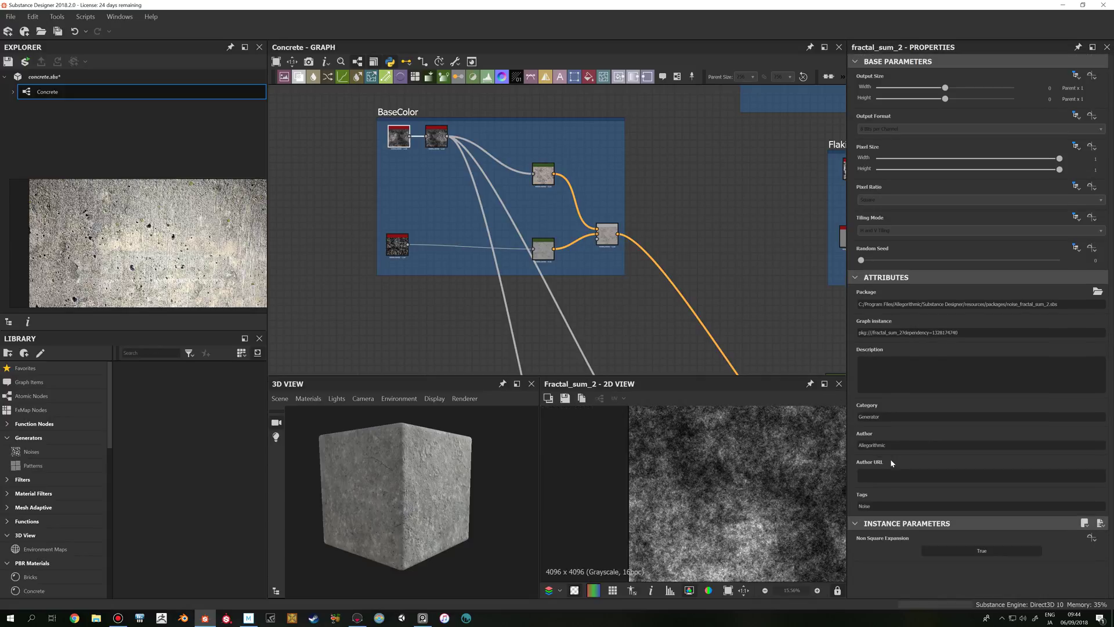
- Preview the BaseColor group's Safe Transform Grayscale node and the upper Gradient Map fed by it
double_click(441, 141)
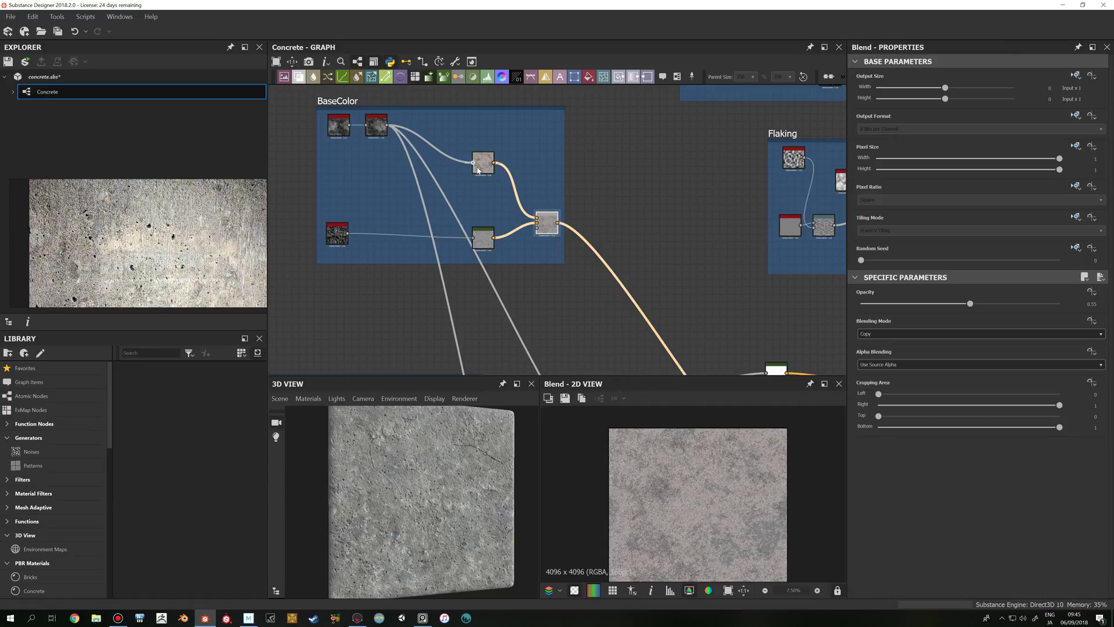
double_click(481, 170)
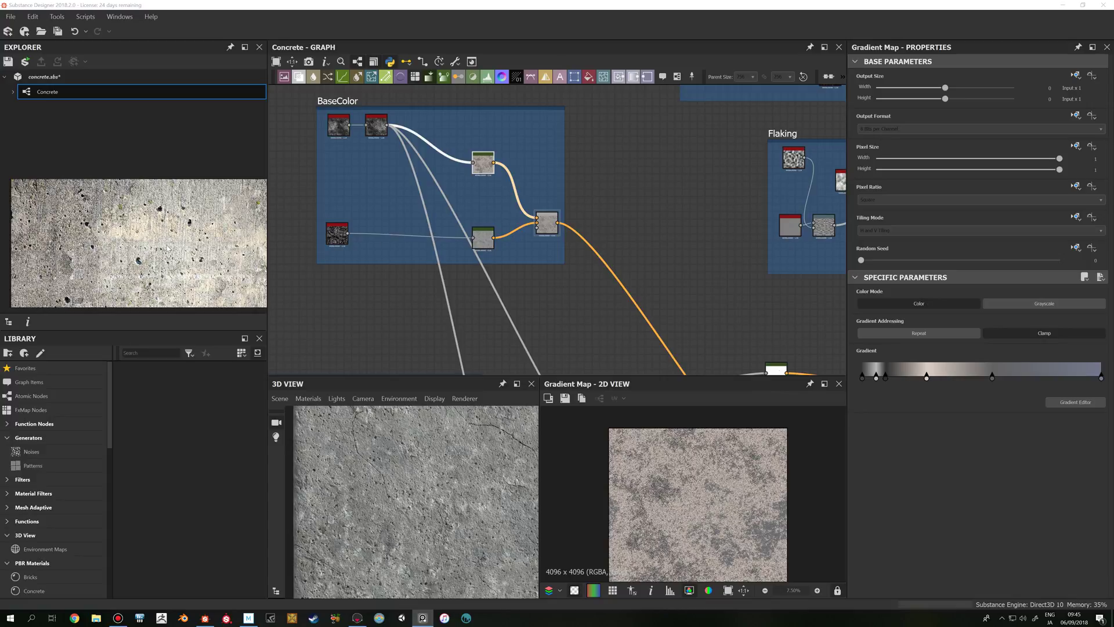
scroll(641, 496, "up", 3)
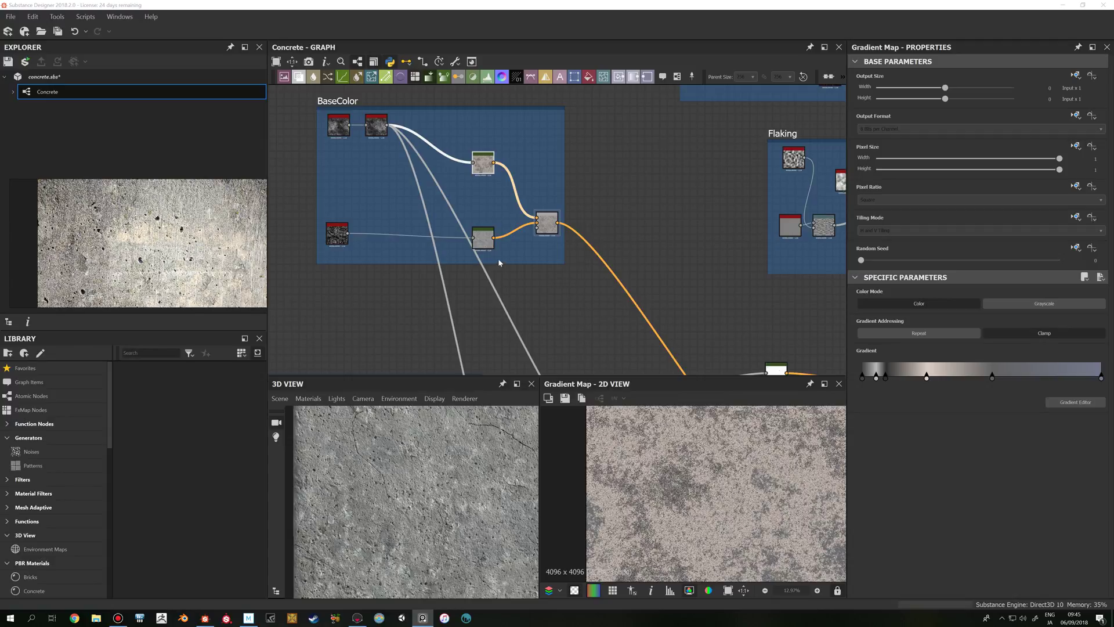
- Preview the BaseColor group's lower Gradient Map, fed by Dirt 4, in the 2D view
scroll(423, 450, "down", 2)
scroll(423, 449, "up", 5)
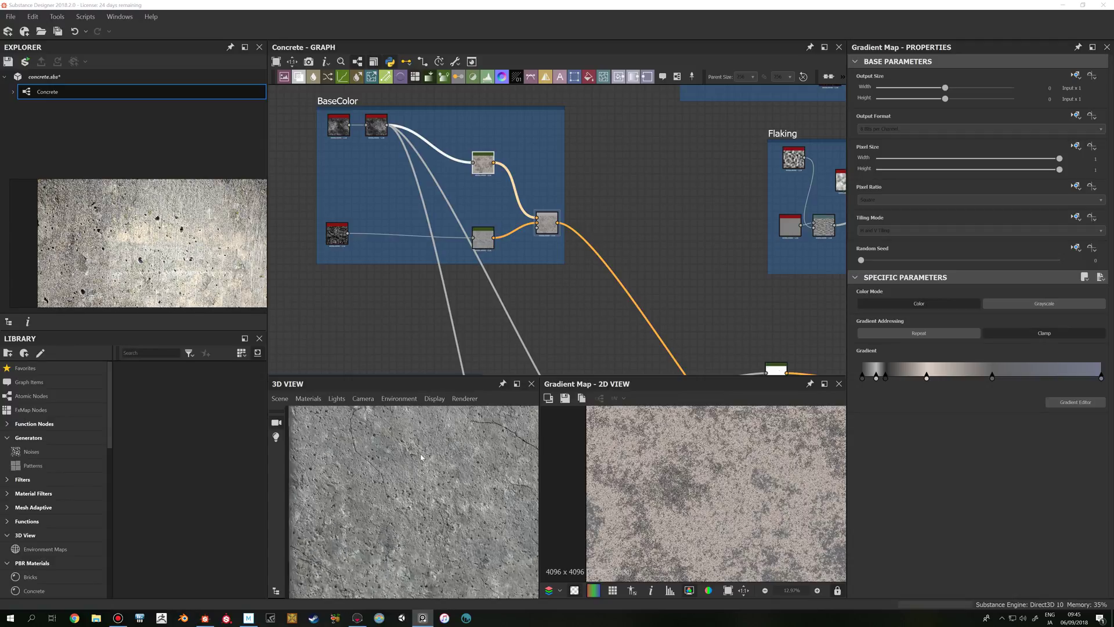
left_click(487, 246)
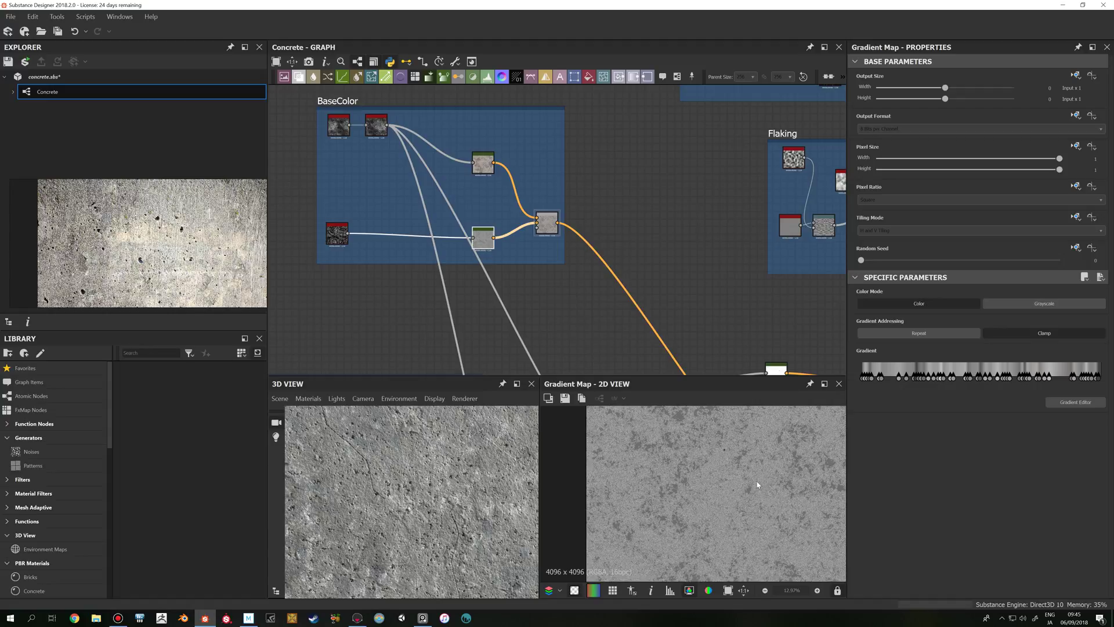
scroll(757, 485, "down", 1)
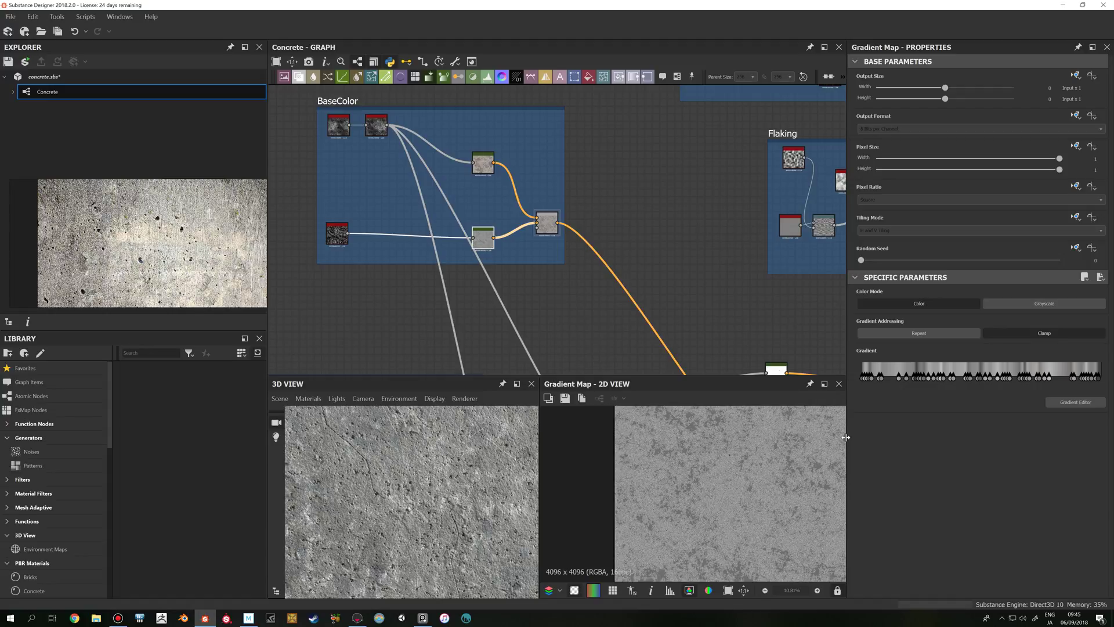
- Try picking new gradients for the lower Gradient Map from the concrete reference photo, and undo the picks
left_click(1066, 402)
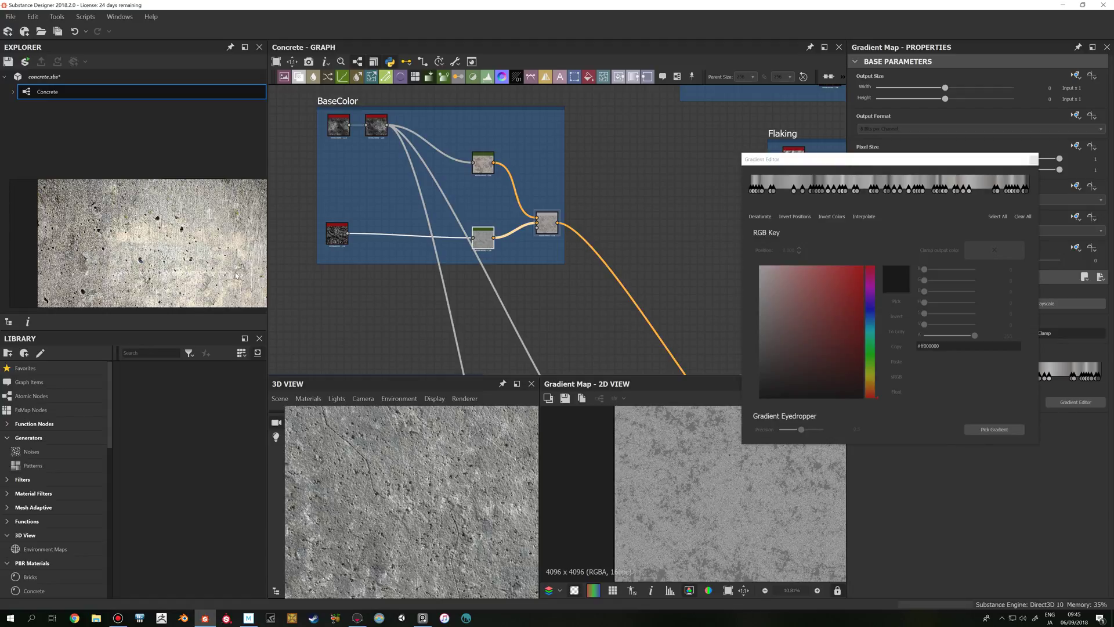
left_click(989, 431)
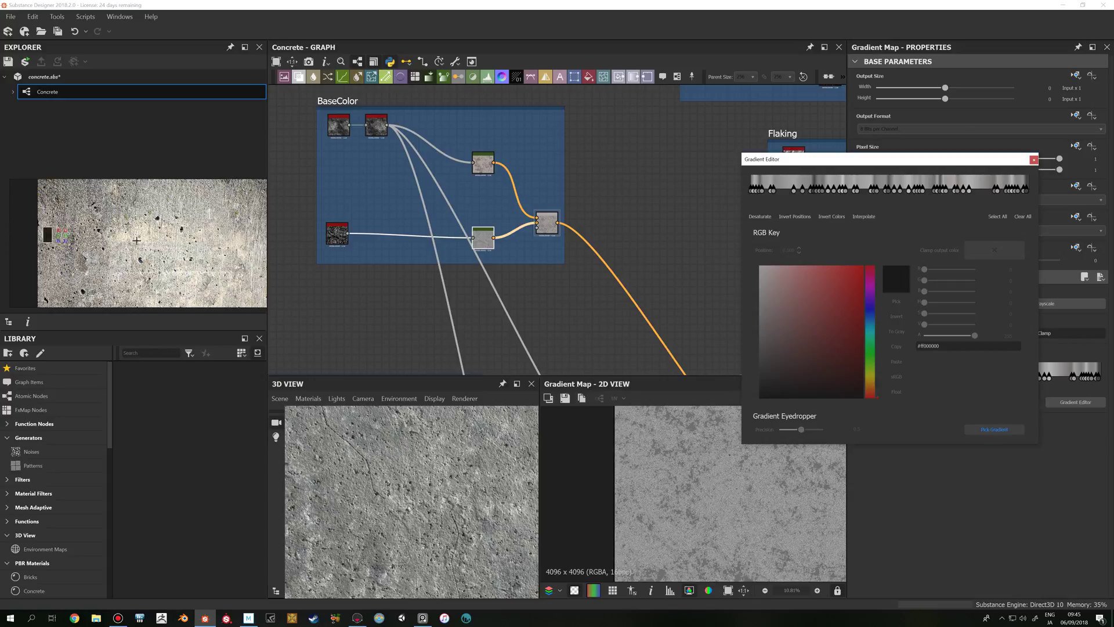
mouse_move(51, 234)
left_mouse_down()
mouse_move(203, 258)
mouse_move(151, 256)
left_mouse_up()
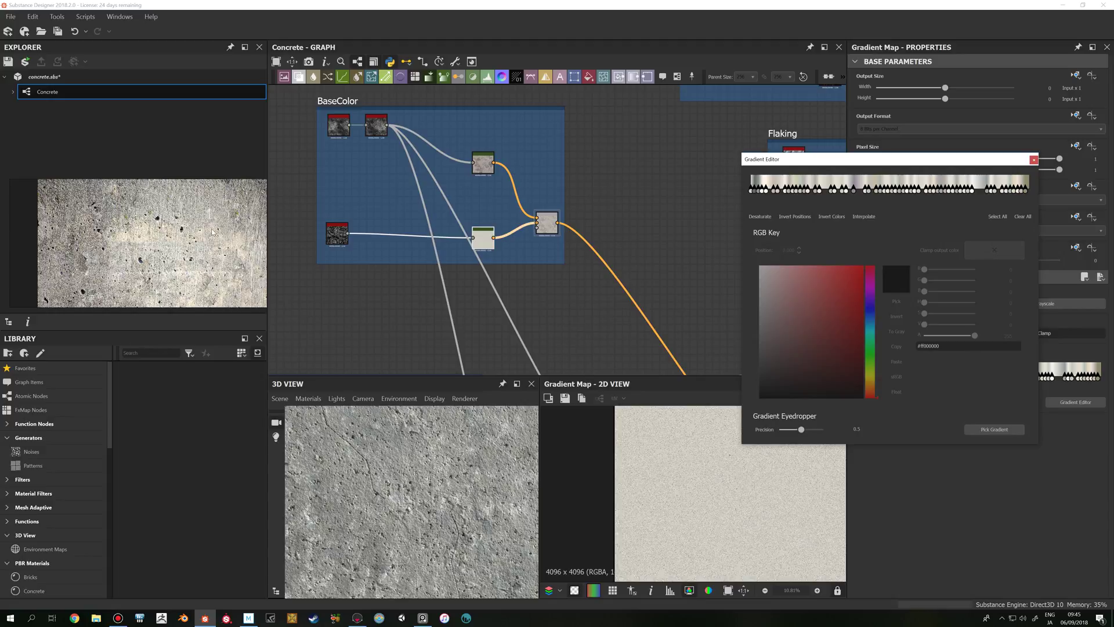
left_click(993, 429)
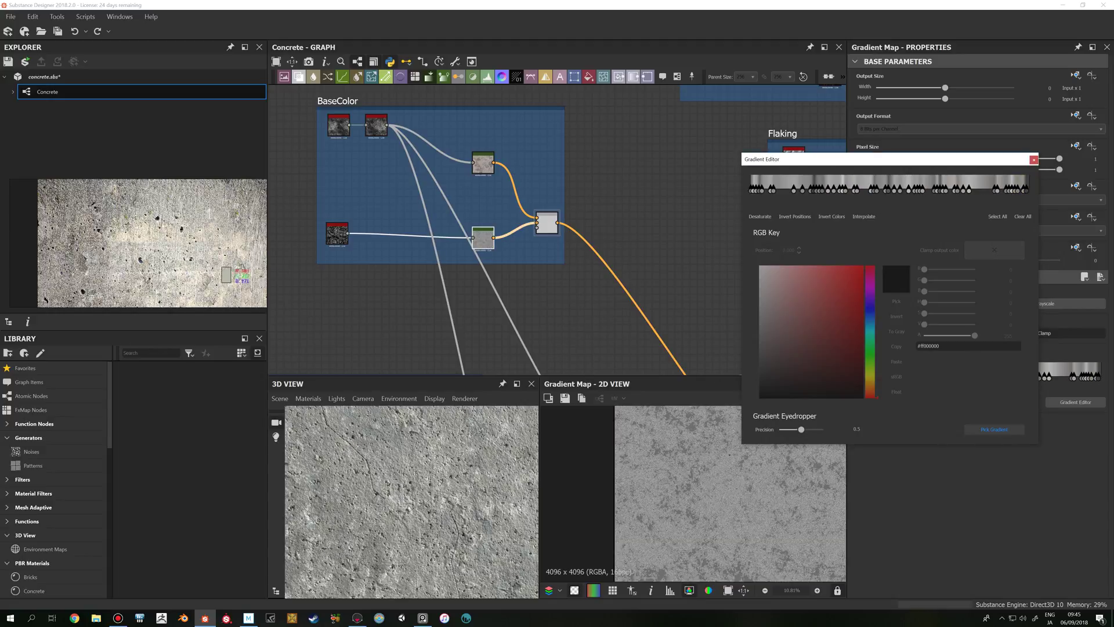
left_click_drag(104, 235, 93, 231)
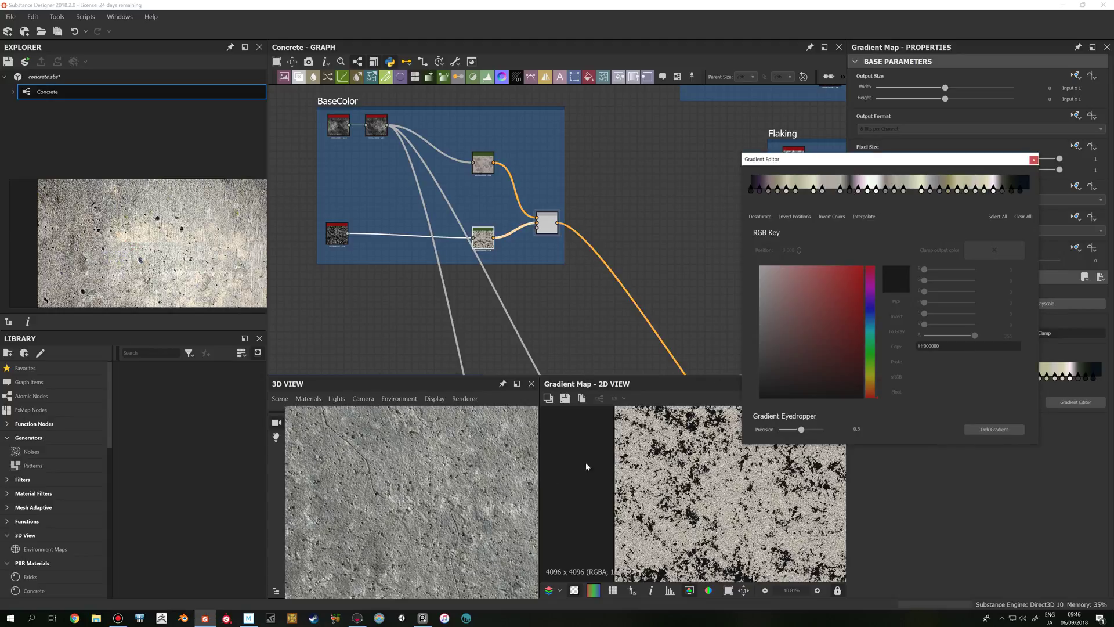
scroll(441, 478, "down", 3)
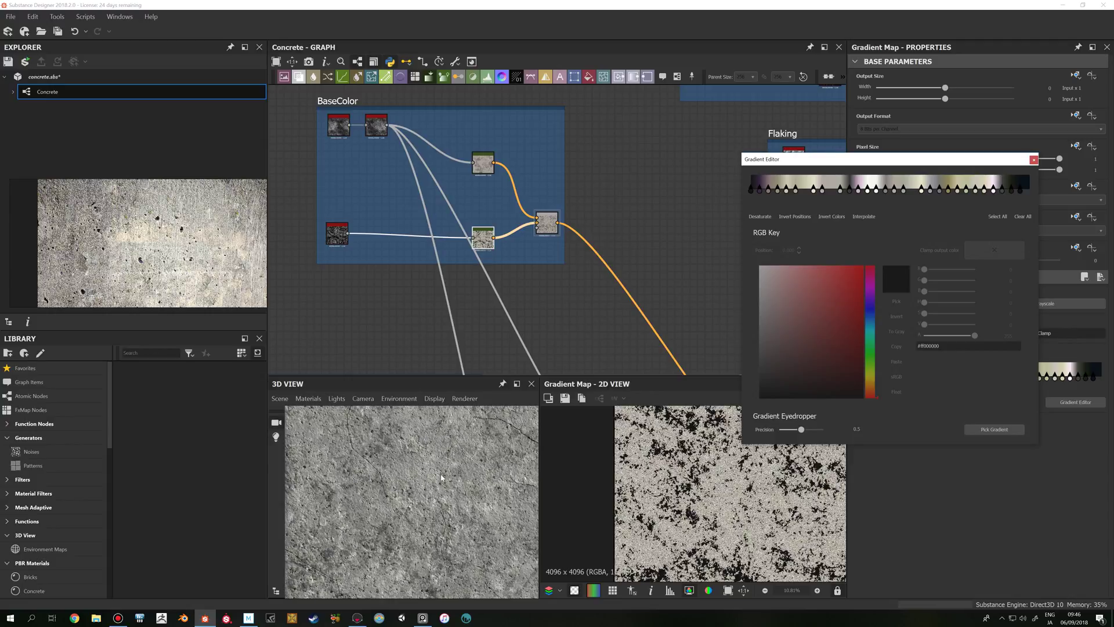
key("ctrl+z")
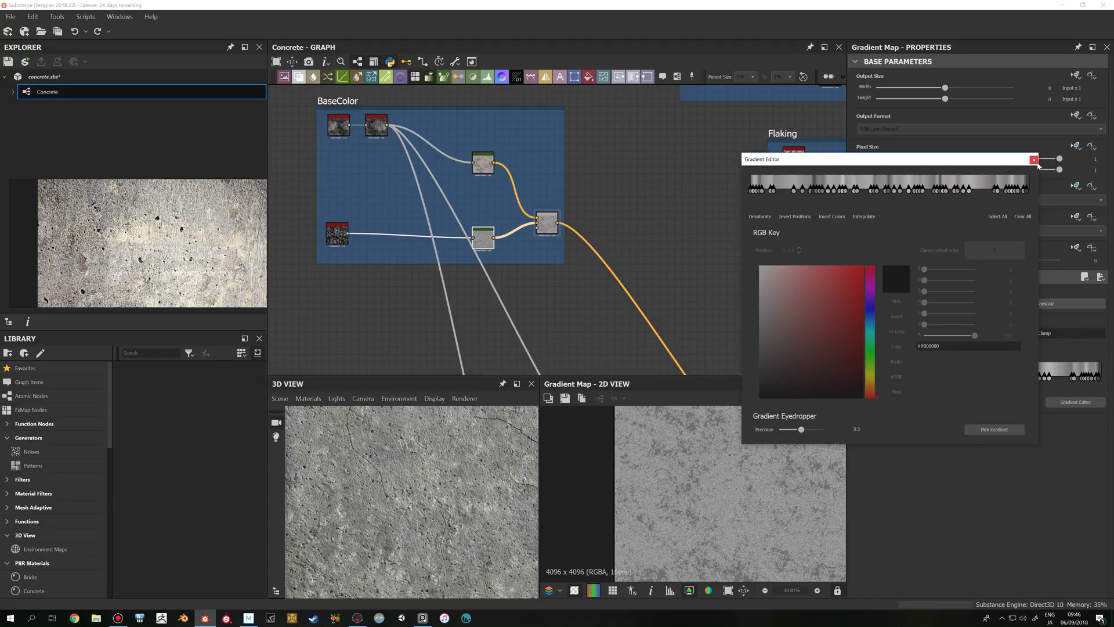
left_click(1034, 159)
- Compare the lower Gradient Map's fine grey pattern with its Dirt 4 source noise at close range in the 2D view
scroll(739, 271, "down", 3)
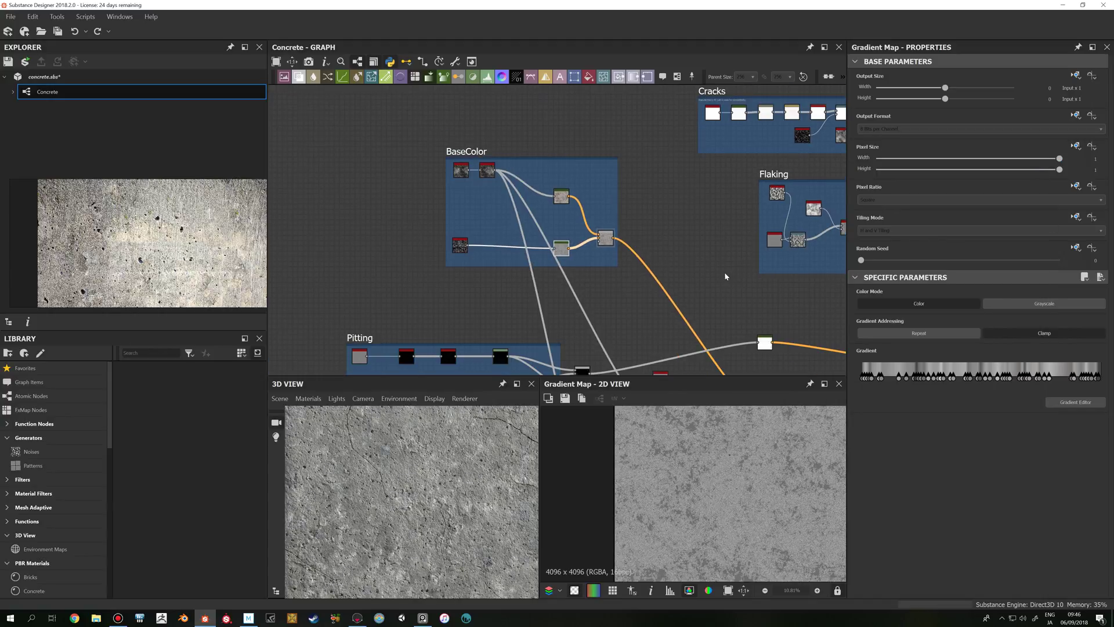
middle_click_drag(724, 271, 695, 239)
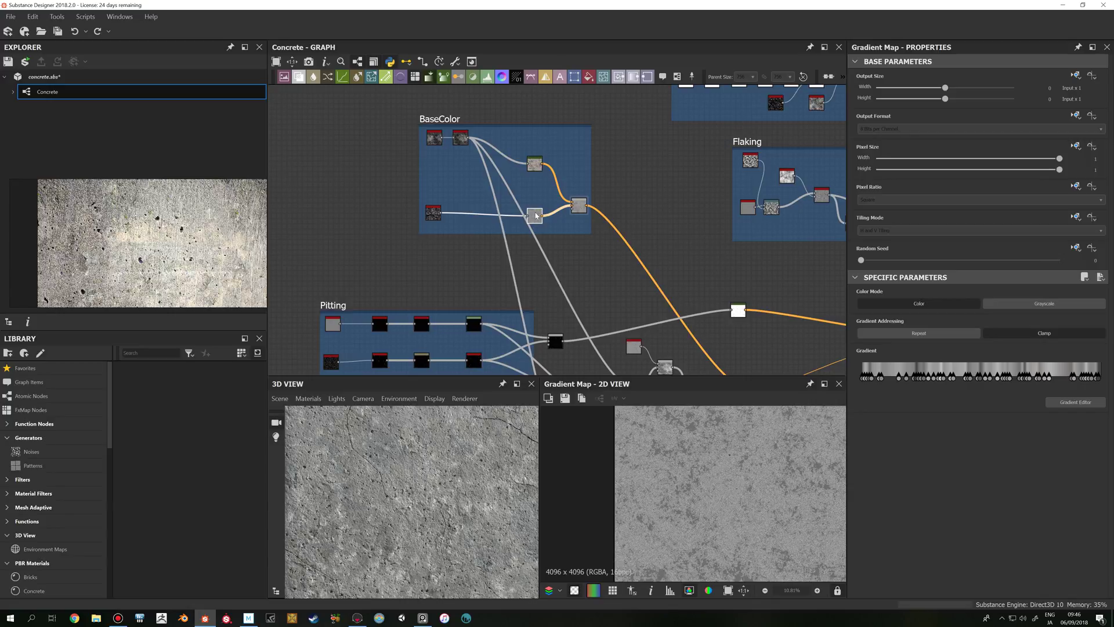
scroll(681, 514, "down", 2)
scroll(680, 514, "up", 12)
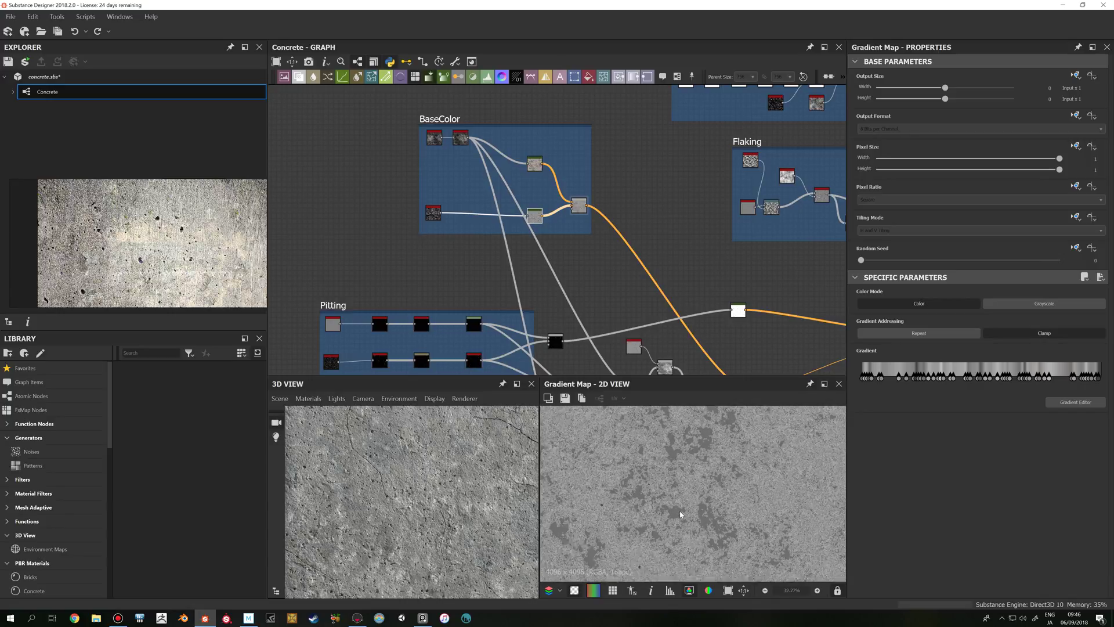
middle_click_drag(522, 164, 552, 176)
scroll(560, 235, "up", 3)
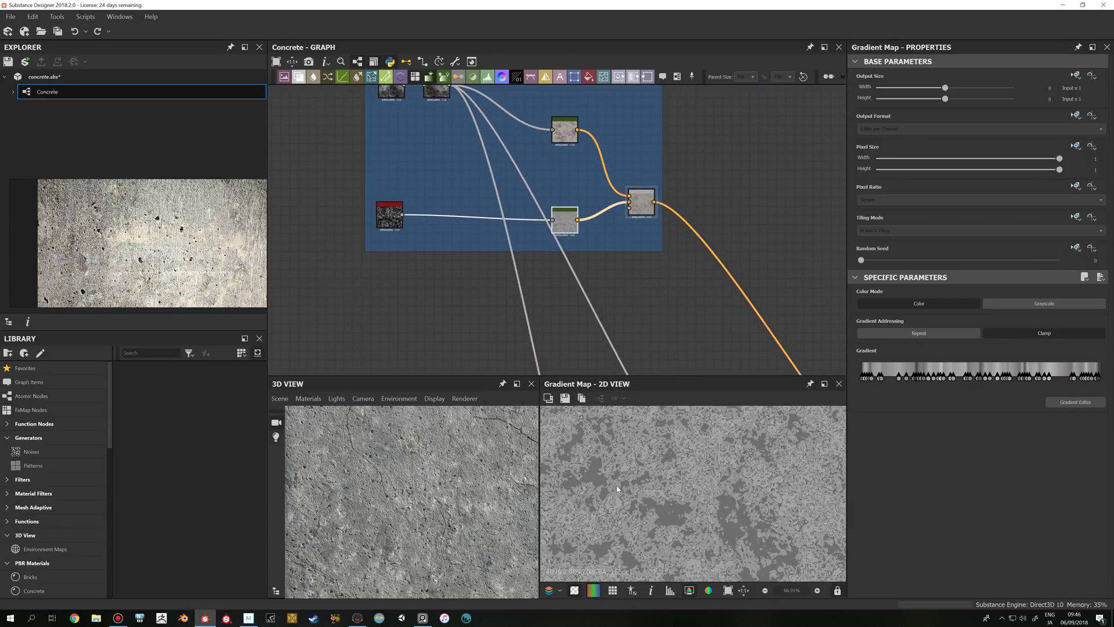
left_click(438, 214)
double_click(387, 216)
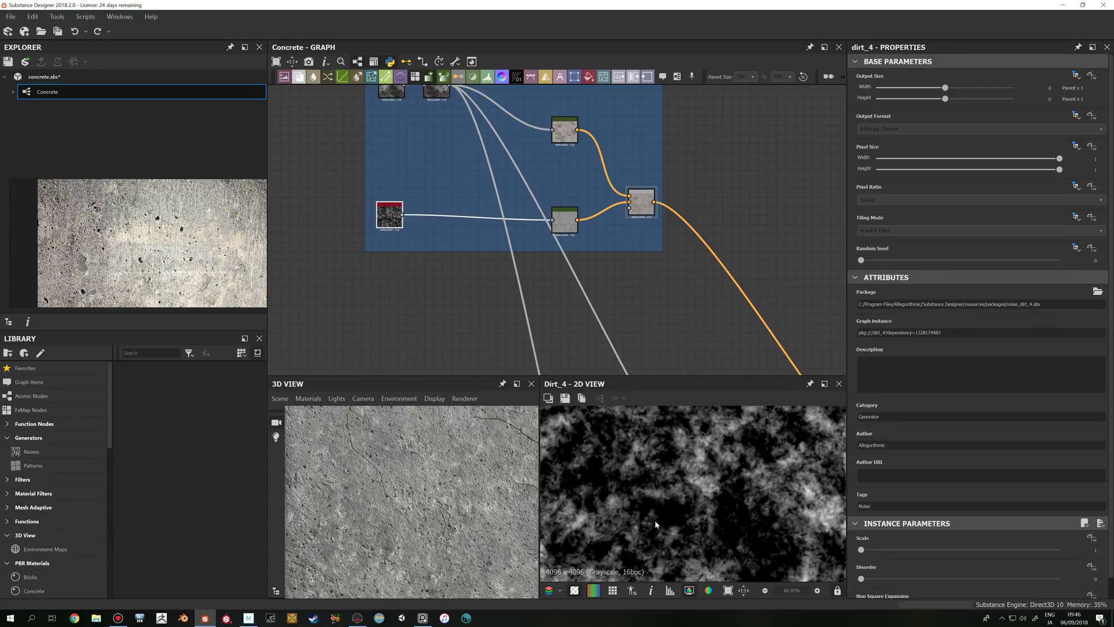
double_click(564, 220)
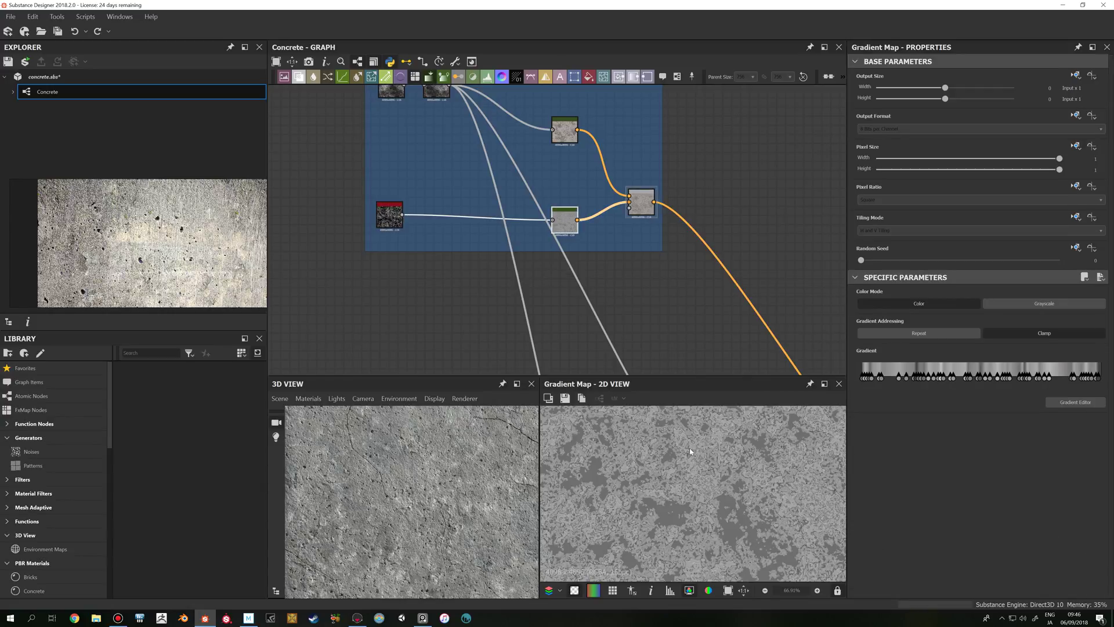
scroll(714, 510, "up", 3)
scroll(661, 483, "down", 4)
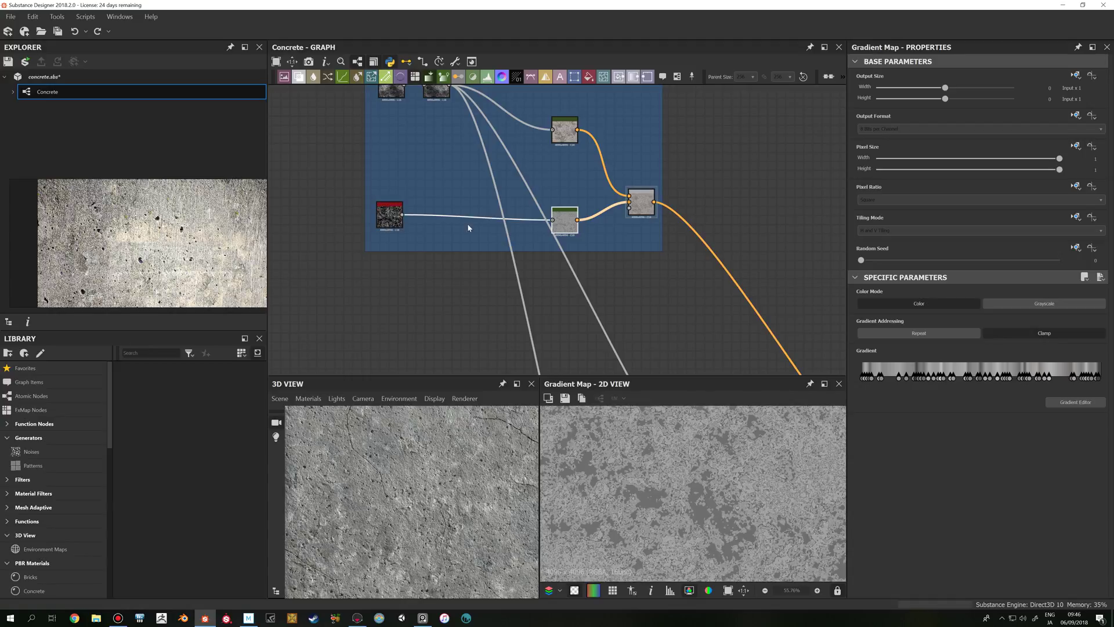
- Preview the Blend node that combines the BaseColor group's two Gradient Maps and examine the mixed colour
middle_click_drag(644, 262, 594, 244)
double_click(594, 193)
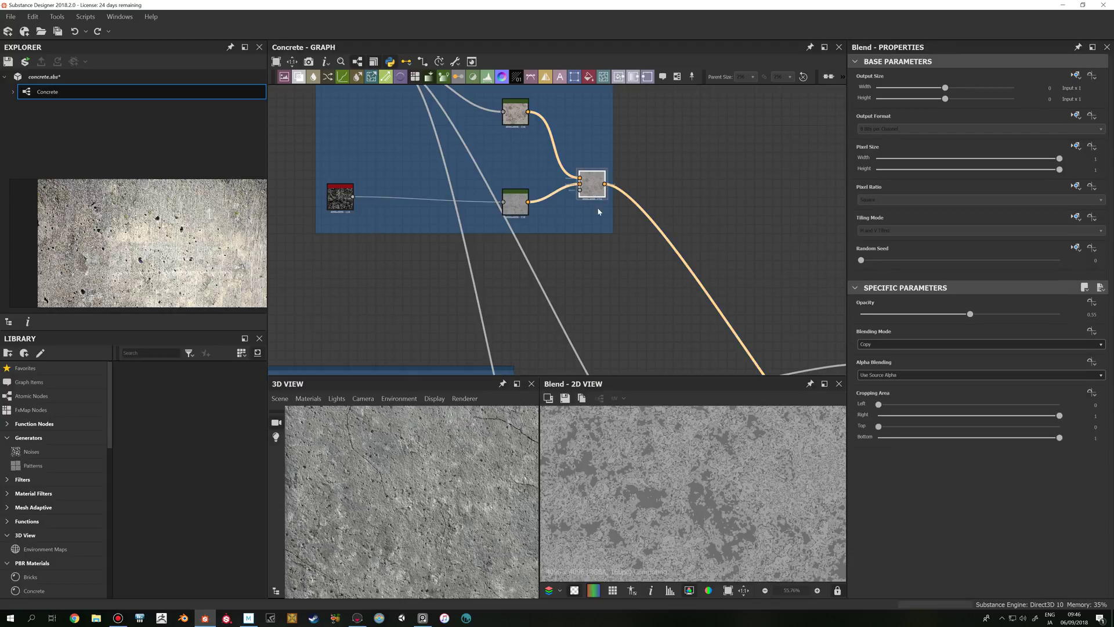
scroll(674, 496, "down", 6)
scroll(674, 493, "down", 3)
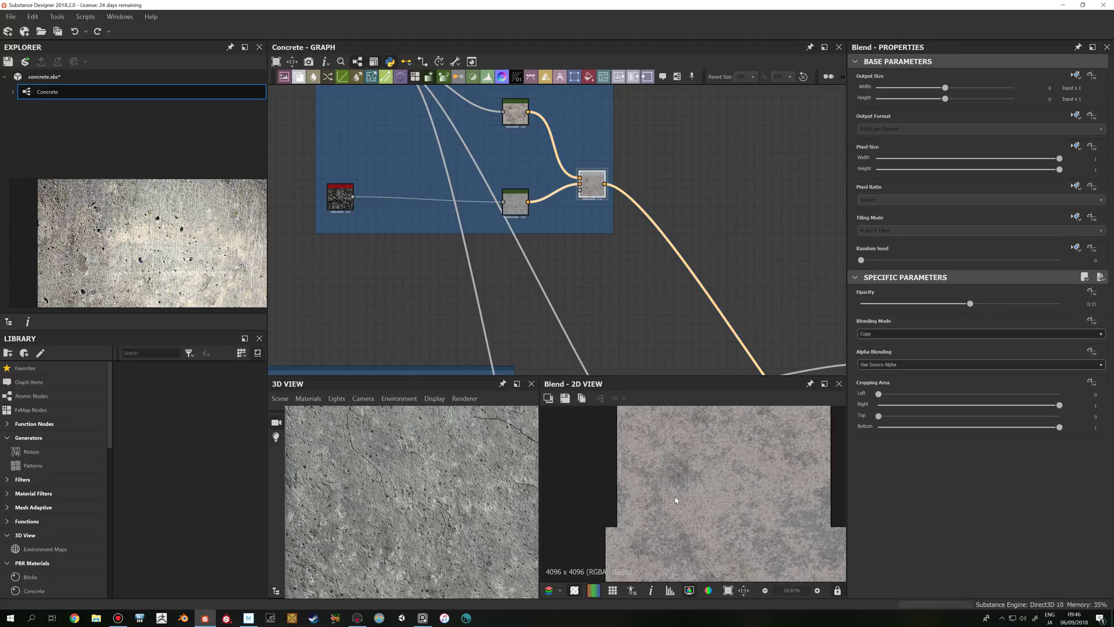
scroll(631, 253, "down", 4)
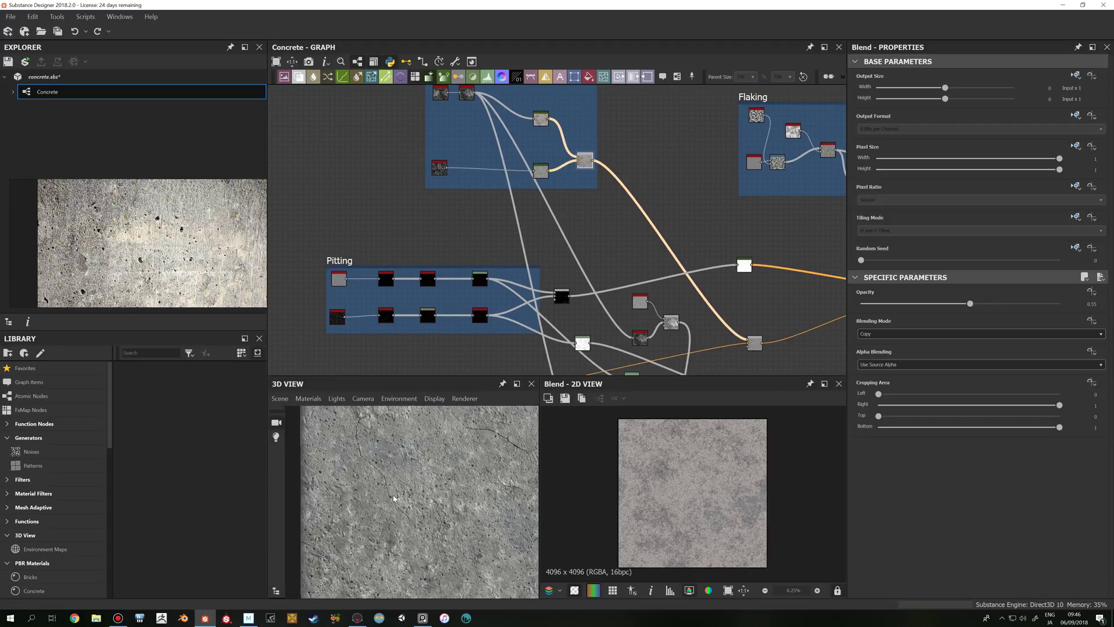
- Follow the BaseColor output through the graph, move on to the Flaking group, and preview its Perlin Noise node
middle_click_drag(747, 272, 604, 210)
middle_click_drag(589, 275, 533, 204)
scroll(636, 206, "down", 3)
scroll(541, 317, "up", 3)
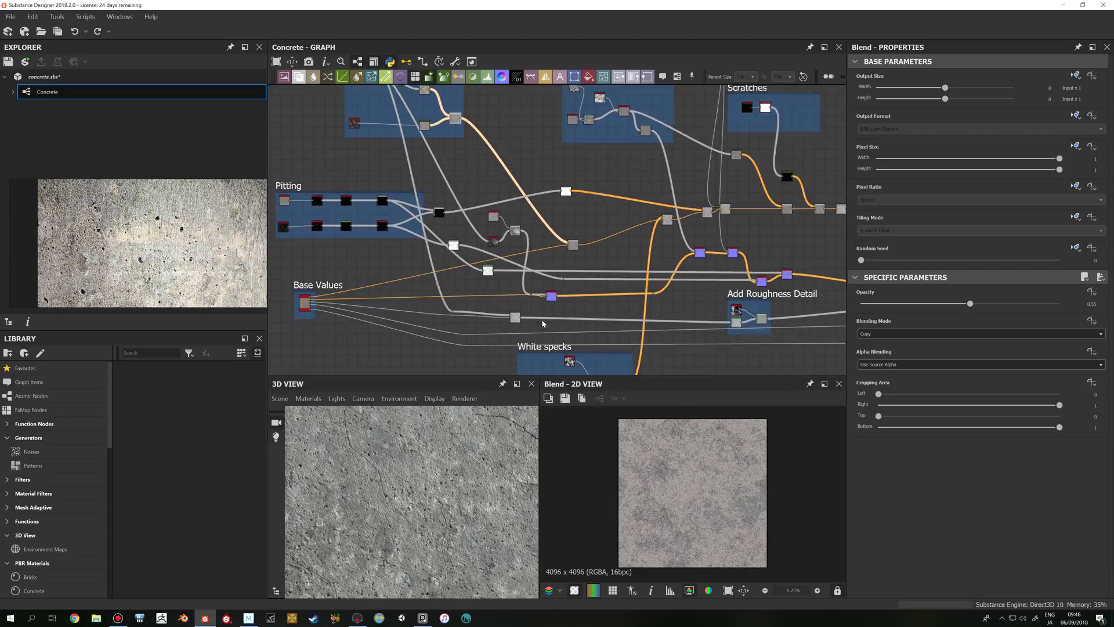
scroll(604, 183, "down", 3)
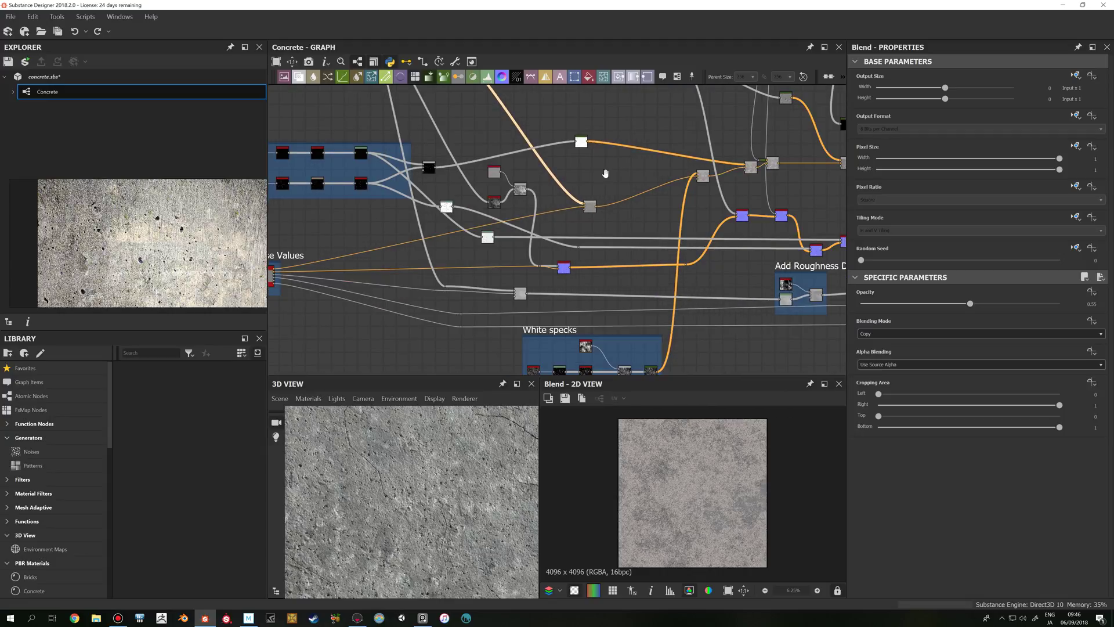
middle_click_drag(605, 183, 520, 252)
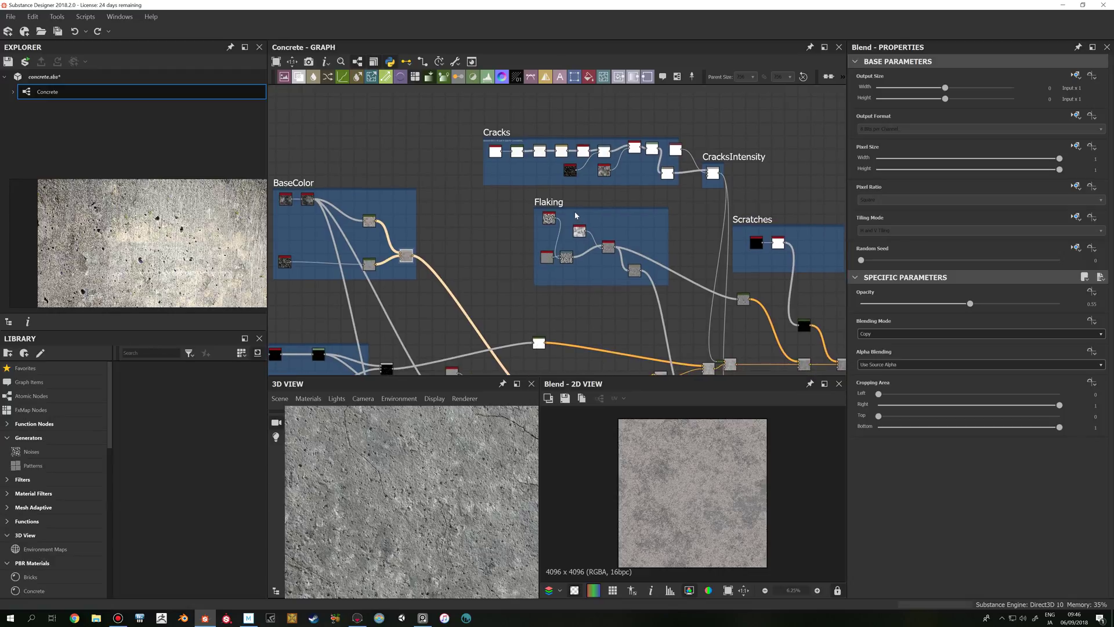
left_click(554, 221)
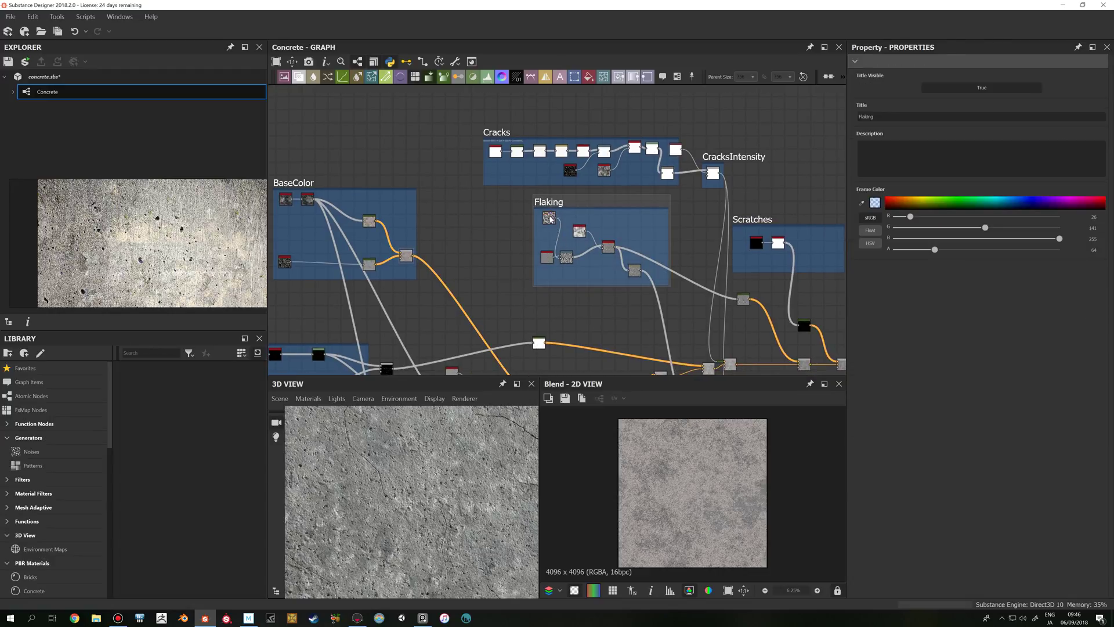
double_click(549, 218)
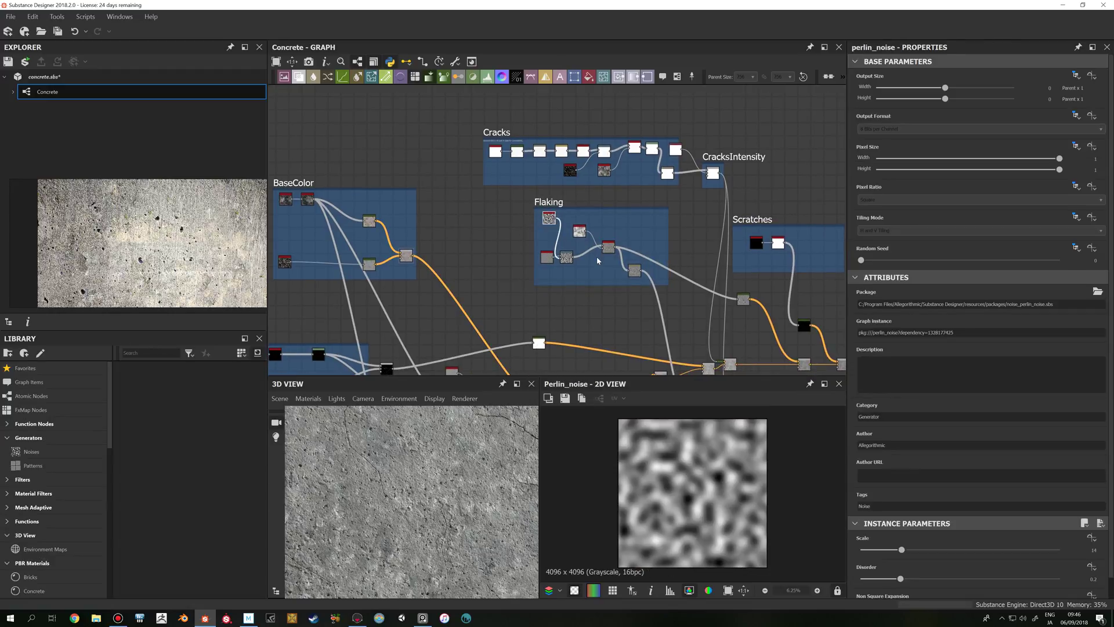
- Examine the concrete's surface relief in the 3D view from different angles
scroll(597, 261, "down", 1)
middle_click_drag(597, 260, 584, 233)
left_click_drag(388, 511, 422, 509)
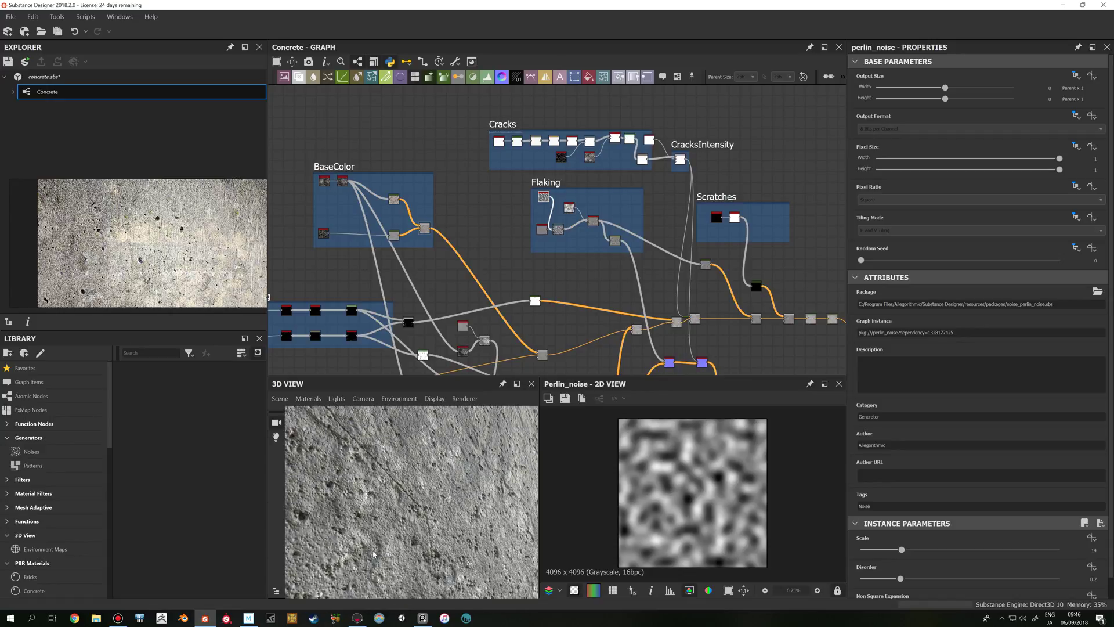
left_click_drag(364, 531, 441, 489, "alt")
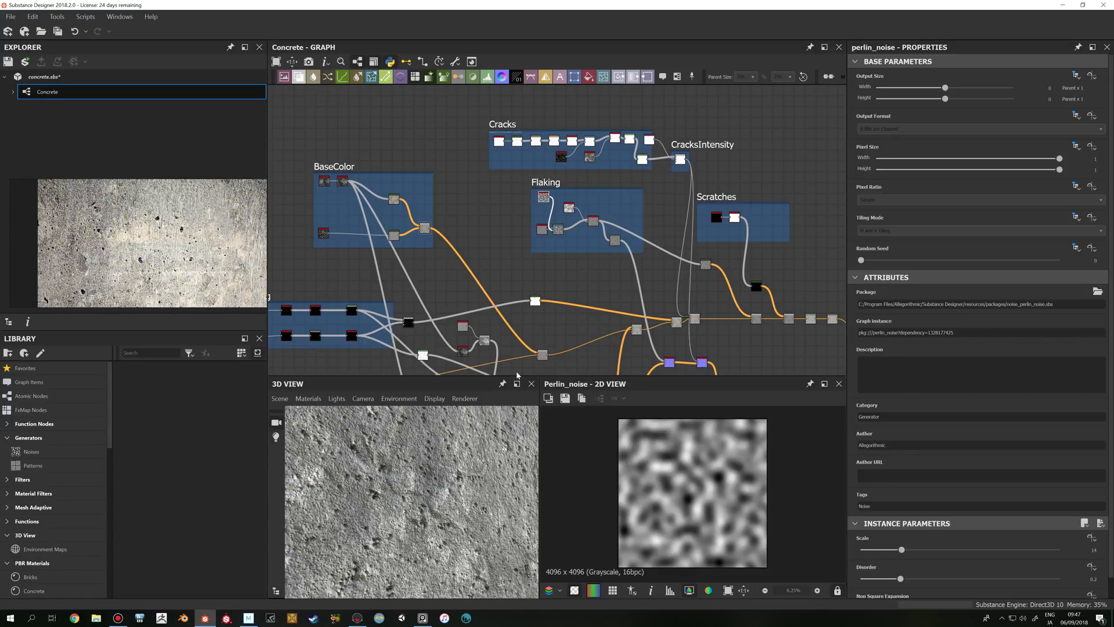
- Preview the Flaking group's Warp node and examine its wavy stripes at close range
scroll(590, 263, "up", 5)
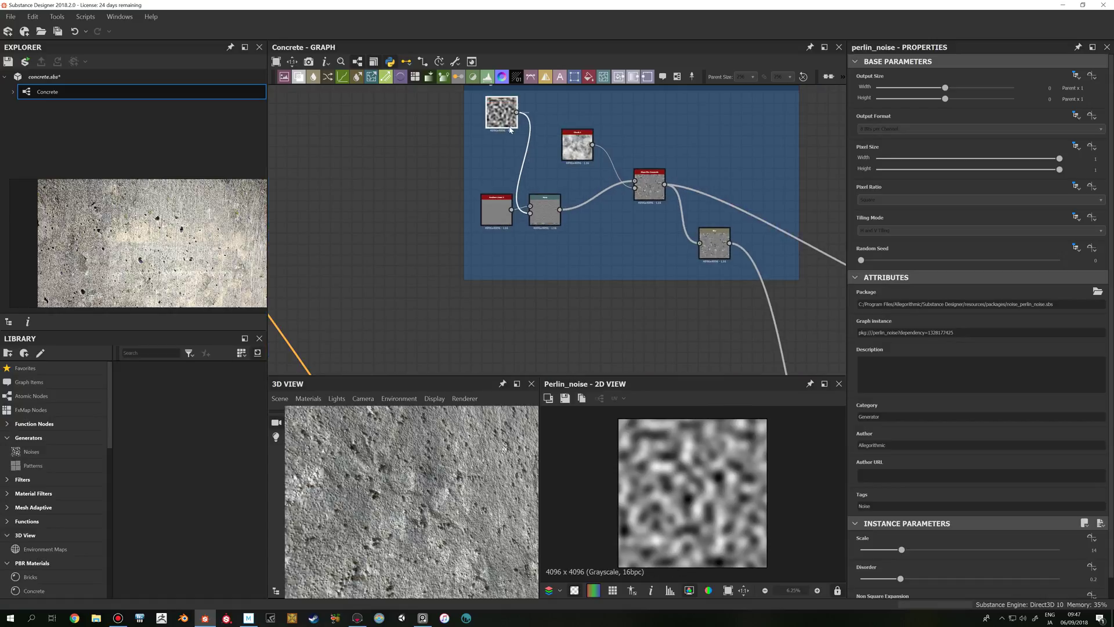
double_click(539, 211)
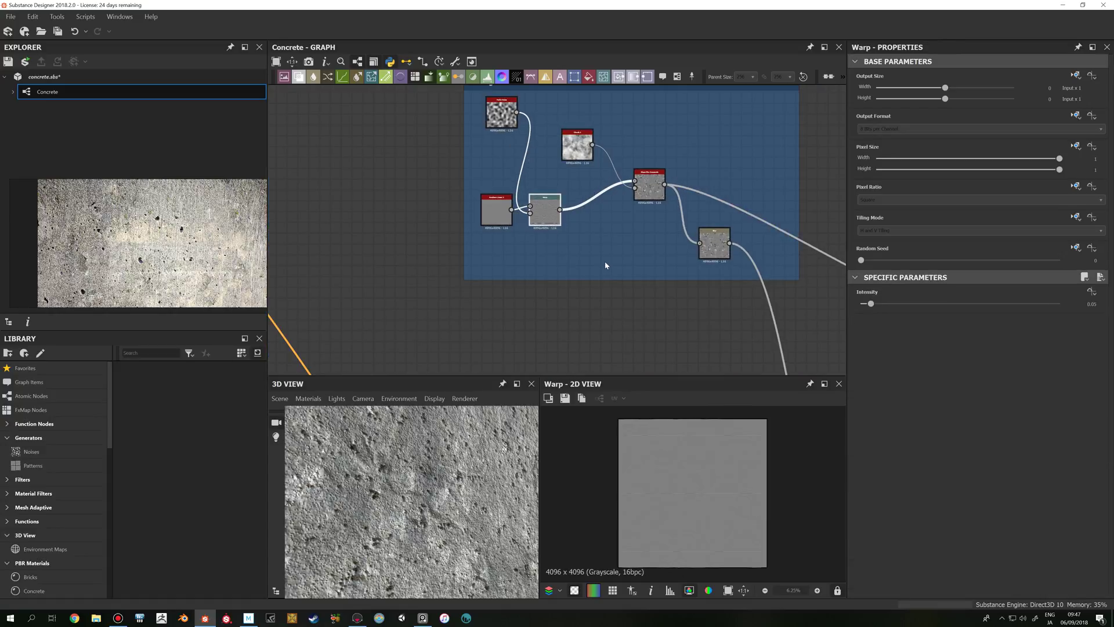
middle_click_drag(624, 218, 602, 251)
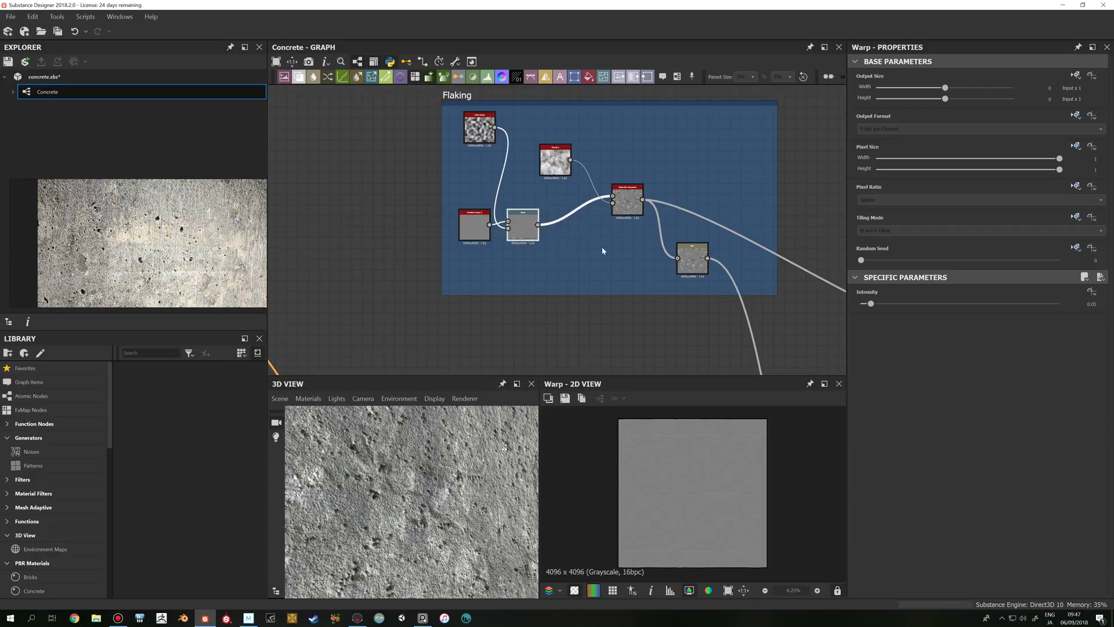
scroll(652, 523, "up", 10)
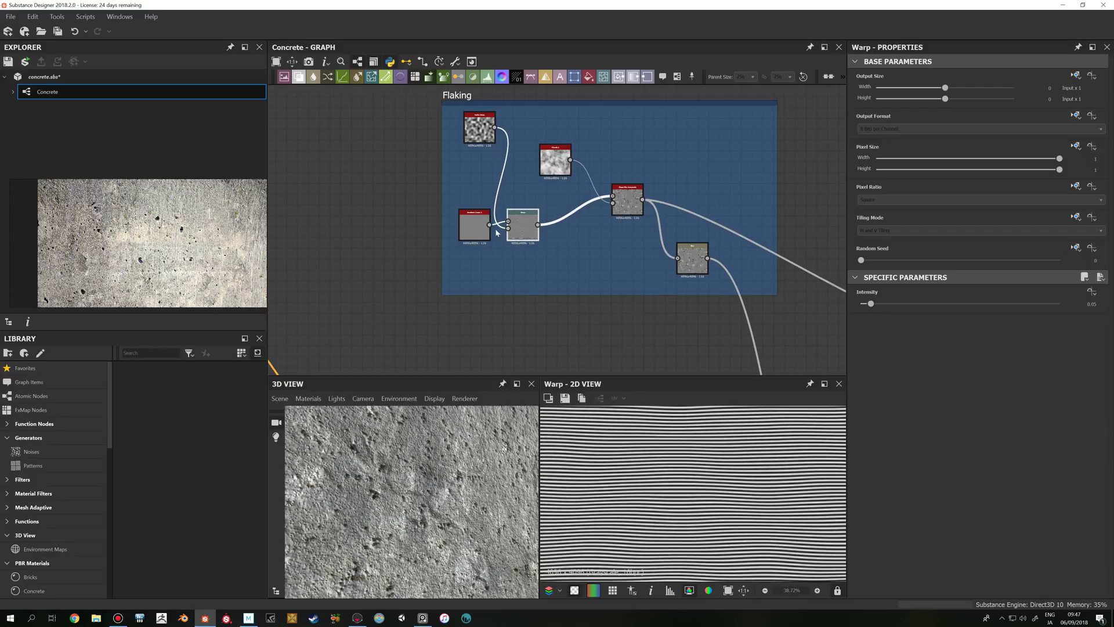
- Preview the Gradient Linear 3 node feeding the Warp and inspect its tiling, position and rotation parameters
double_click(478, 236)
scroll(703, 512, "up", 2)
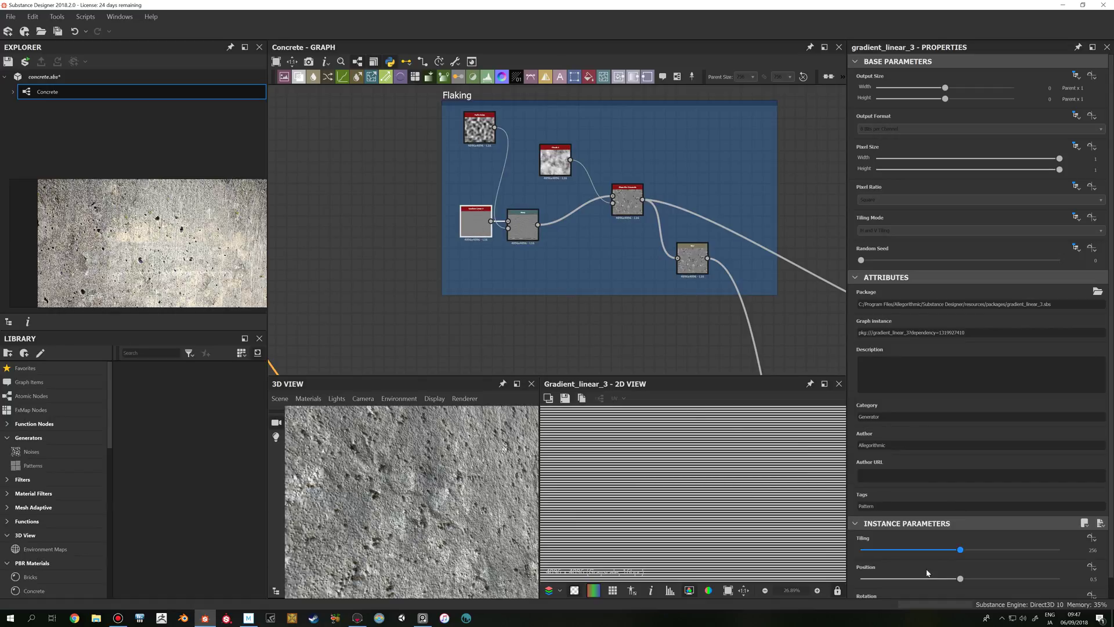
scroll(953, 539, "down", 1)
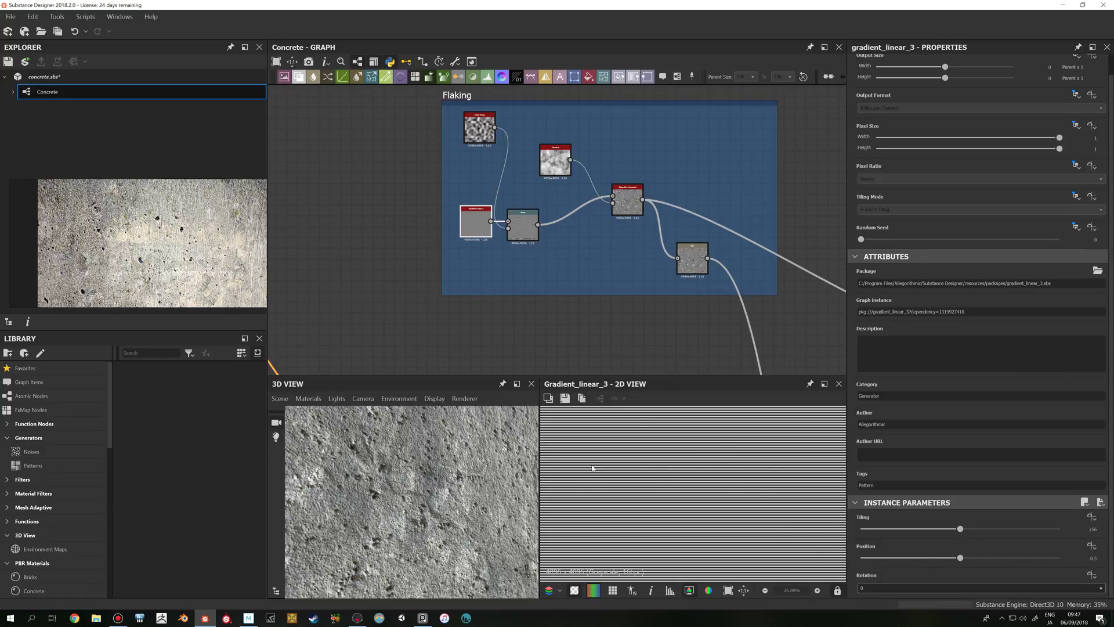
- Compare the Warp node's distorted stripes with the Perlin Noise that drives the distortion
double_click(522, 229)
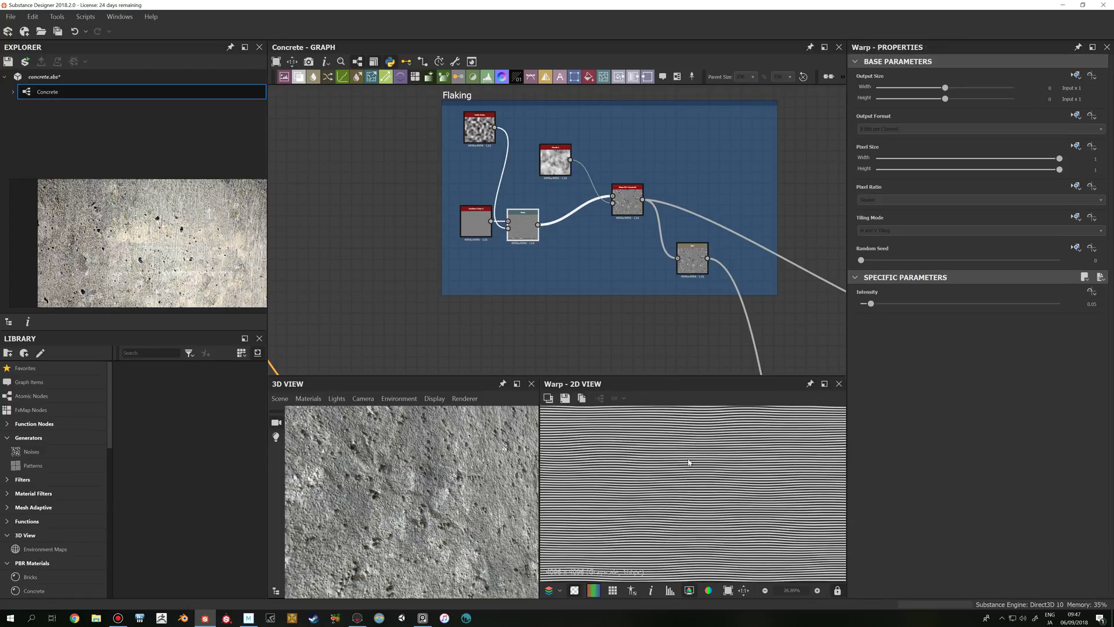
double_click(480, 128)
double_click(522, 236)
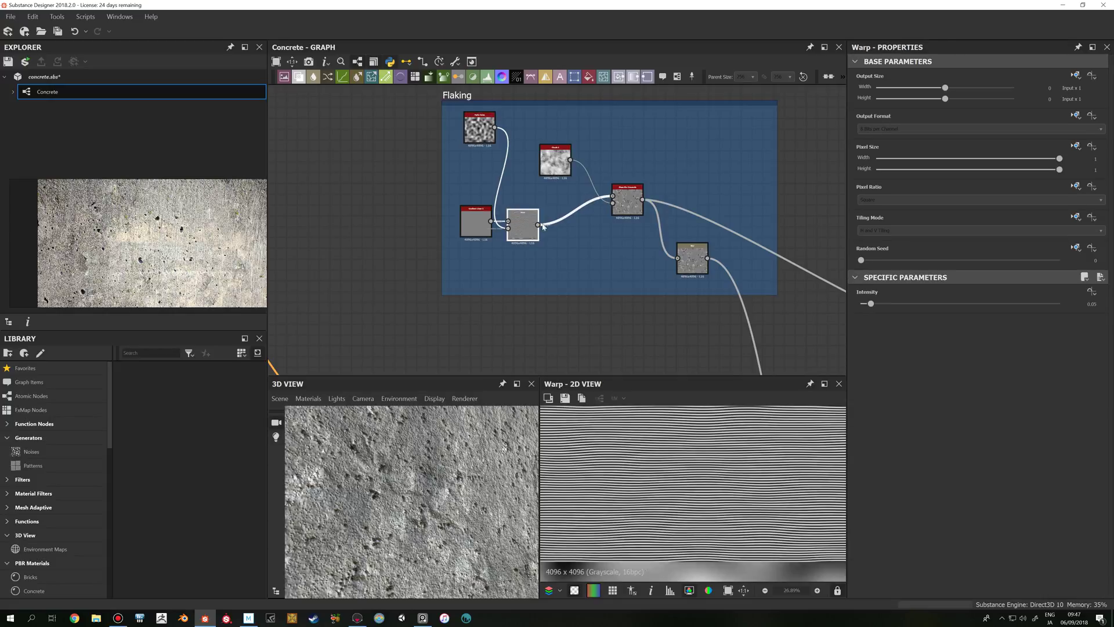
- Preview the Flaking group's Slope Blur Grayscale node, which is fed by the Warp node
double_click(629, 214)
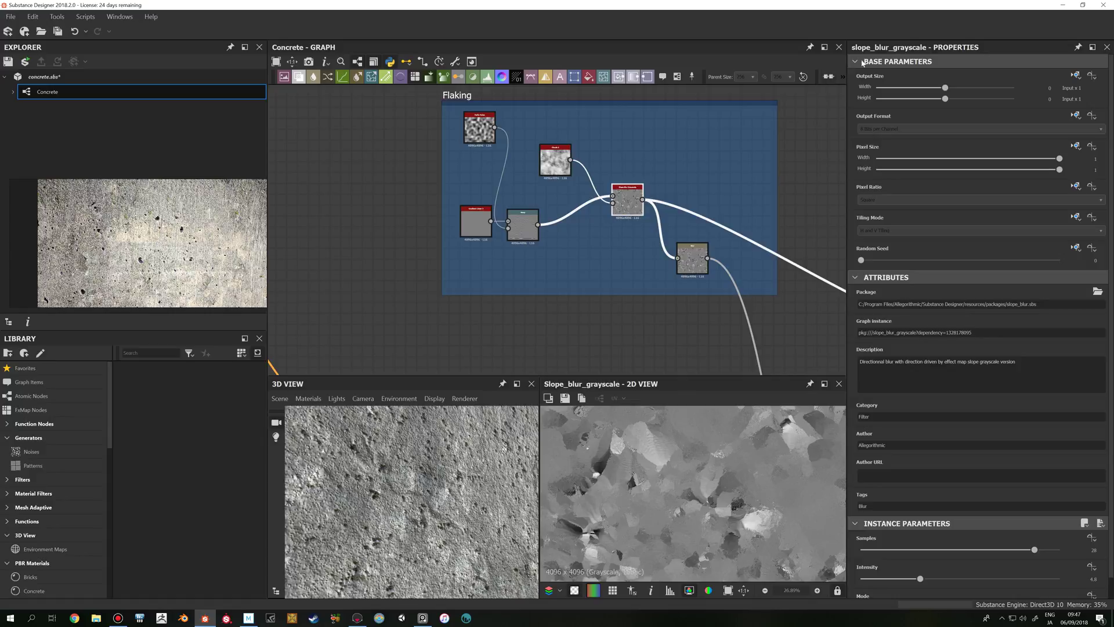
scroll(627, 200, "up", 5)
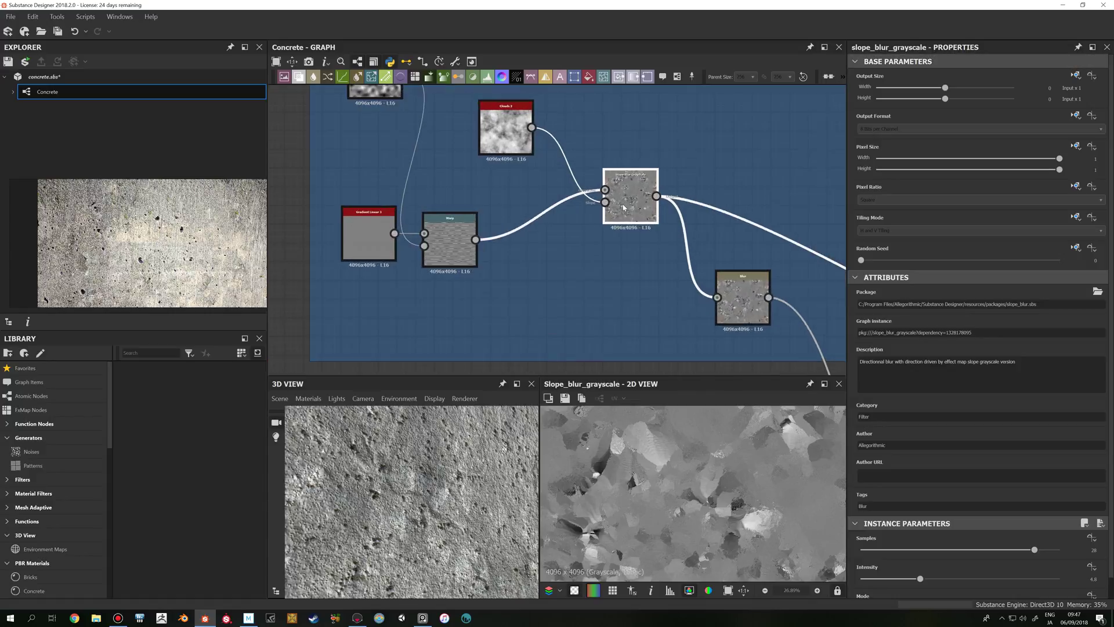
scroll(701, 466, "down", 2)
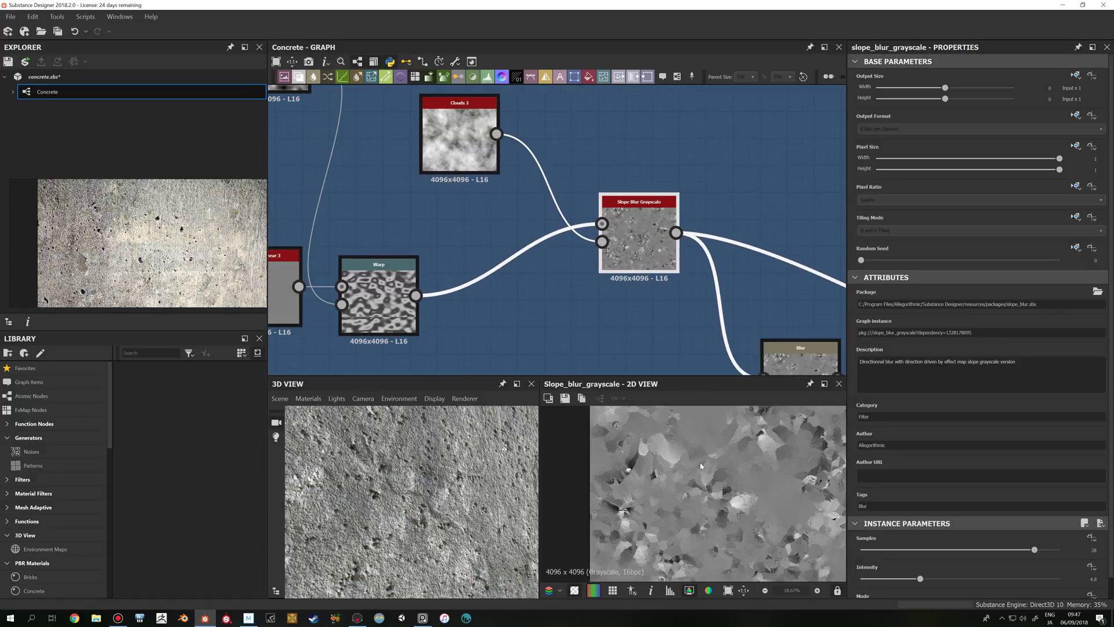
- Compare the Clouds 2 noise that drives the slope with the Slope Blur Grayscale node's output
left_click(475, 151)
left_click(650, 262)
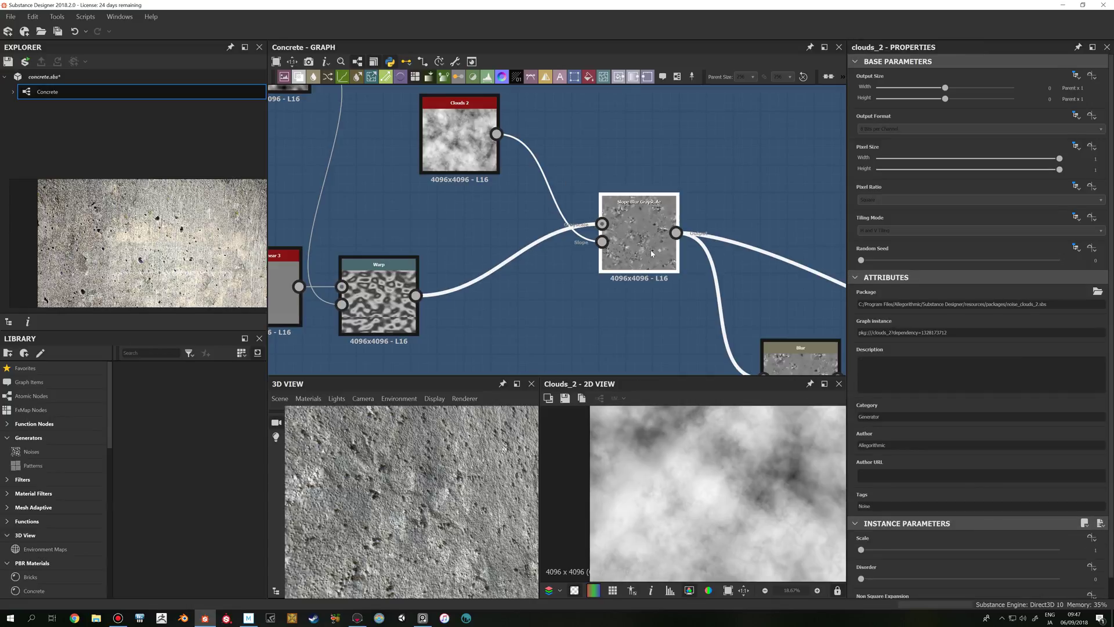
scroll(720, 507, "down", 3)
scroll(742, 508, "up", 3)
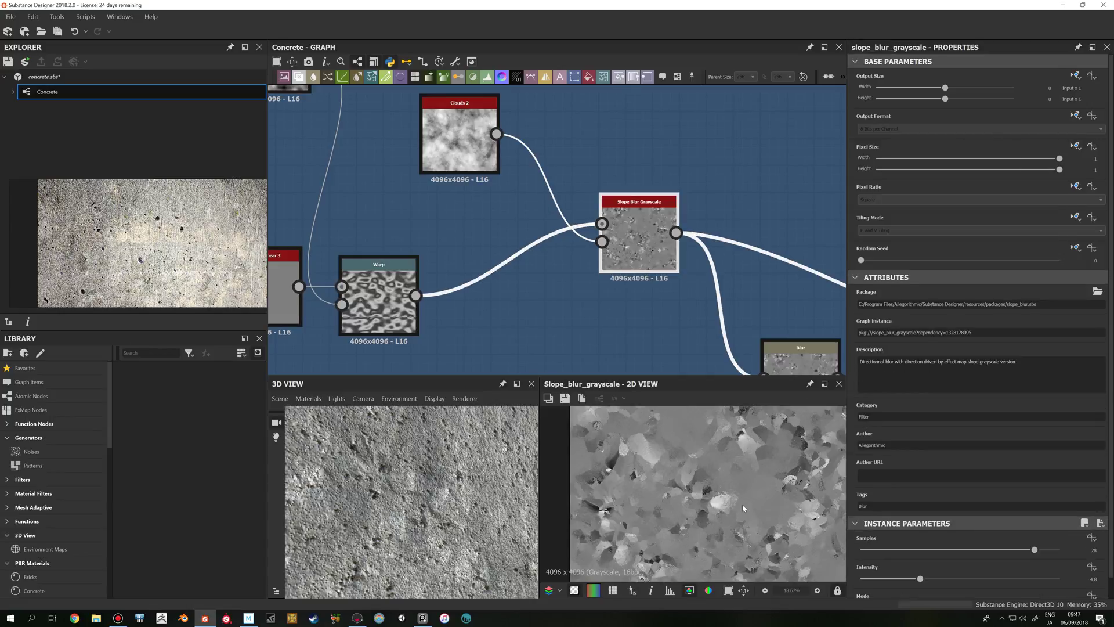
left_click(469, 153)
double_click(634, 244)
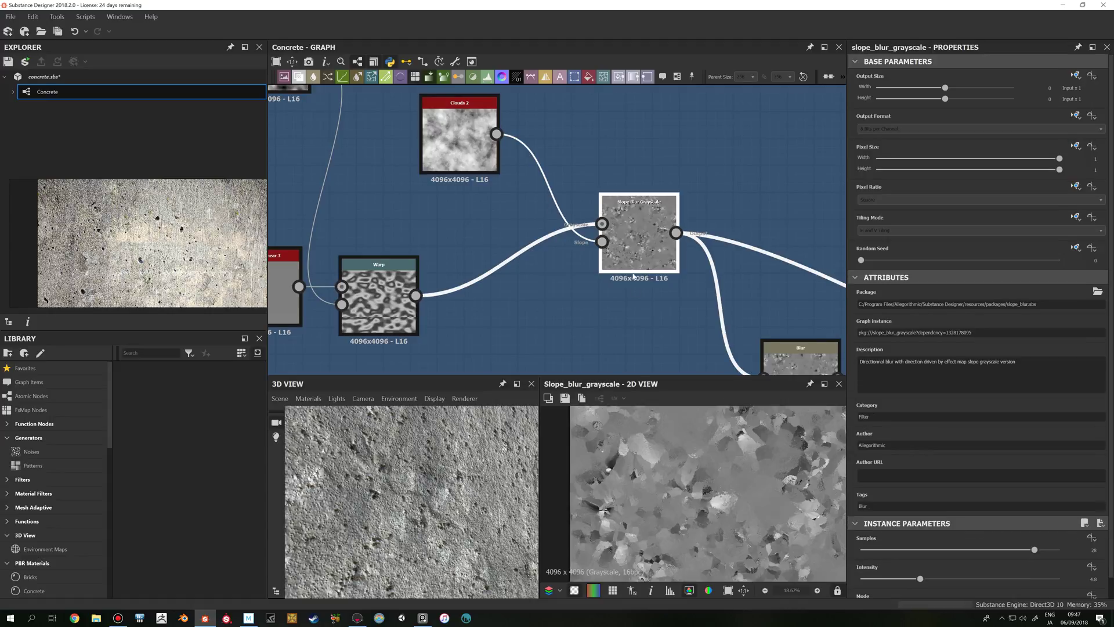
- Examine the flake shapes in the Slope Blur Grayscale output at close range across several areas
scroll(682, 483, "up", 2)
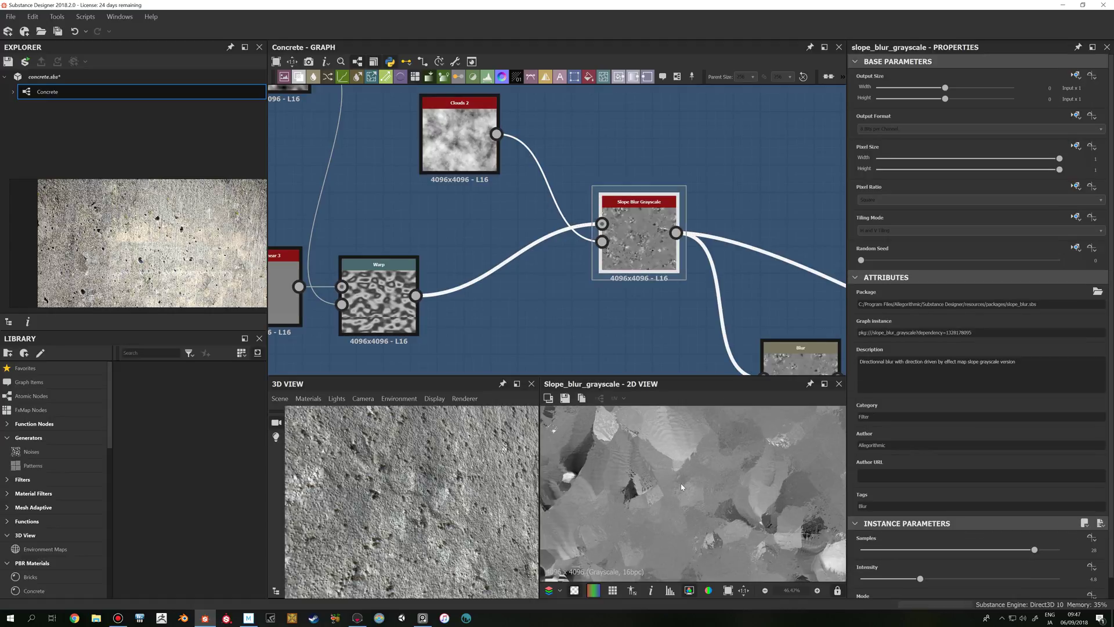
scroll(624, 442, "down", 3)
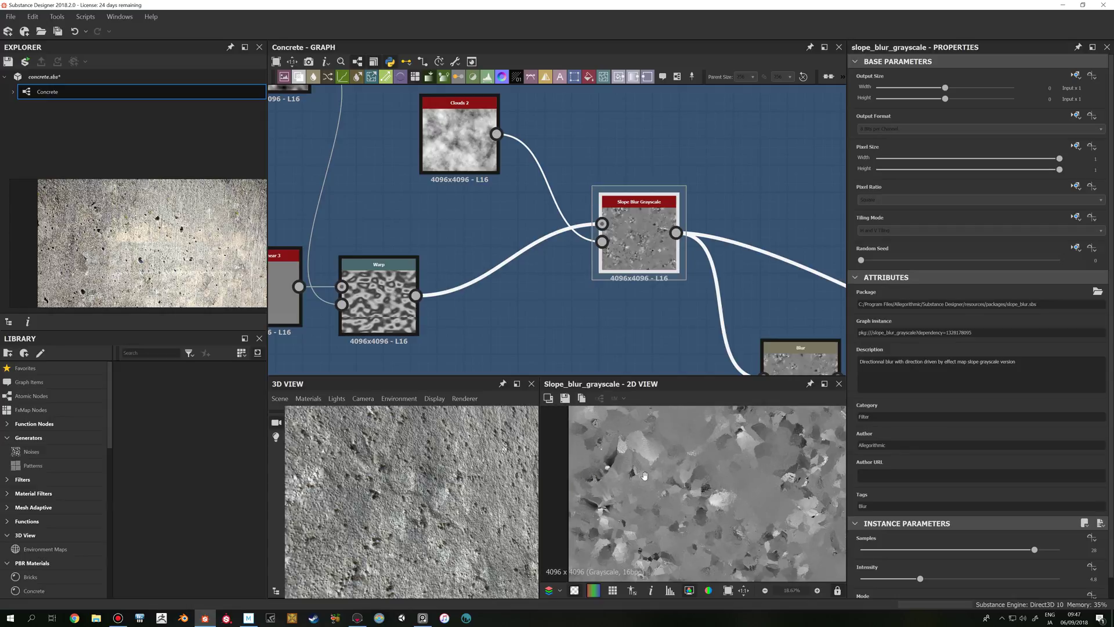
scroll(661, 498, "up", 2)
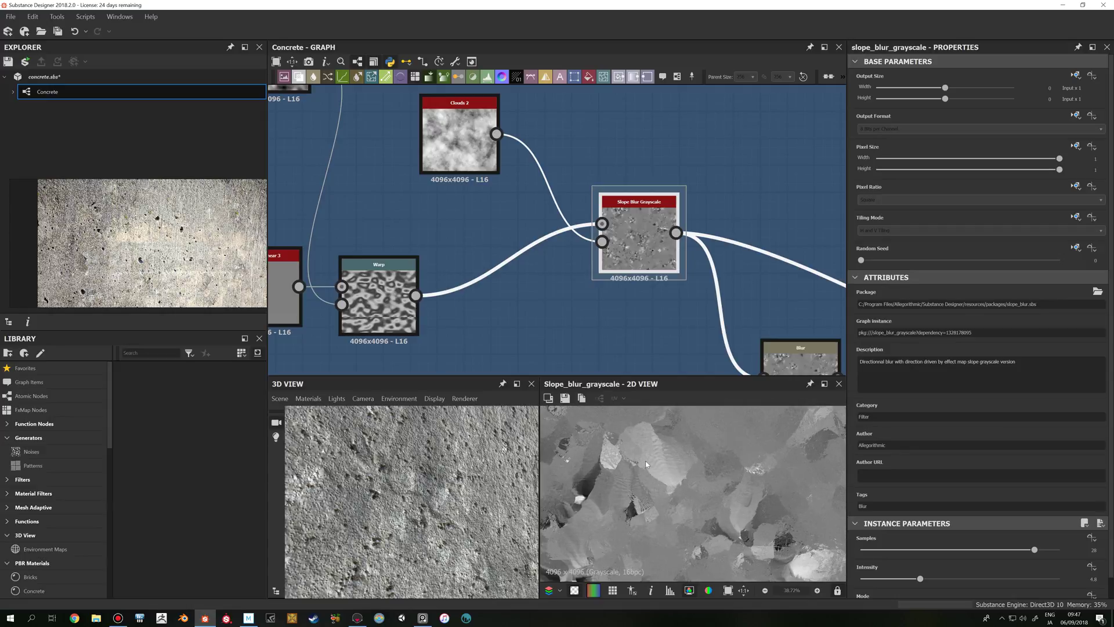
middle_click_drag(658, 470, 604, 428)
scroll(656, 459, "down", 2)
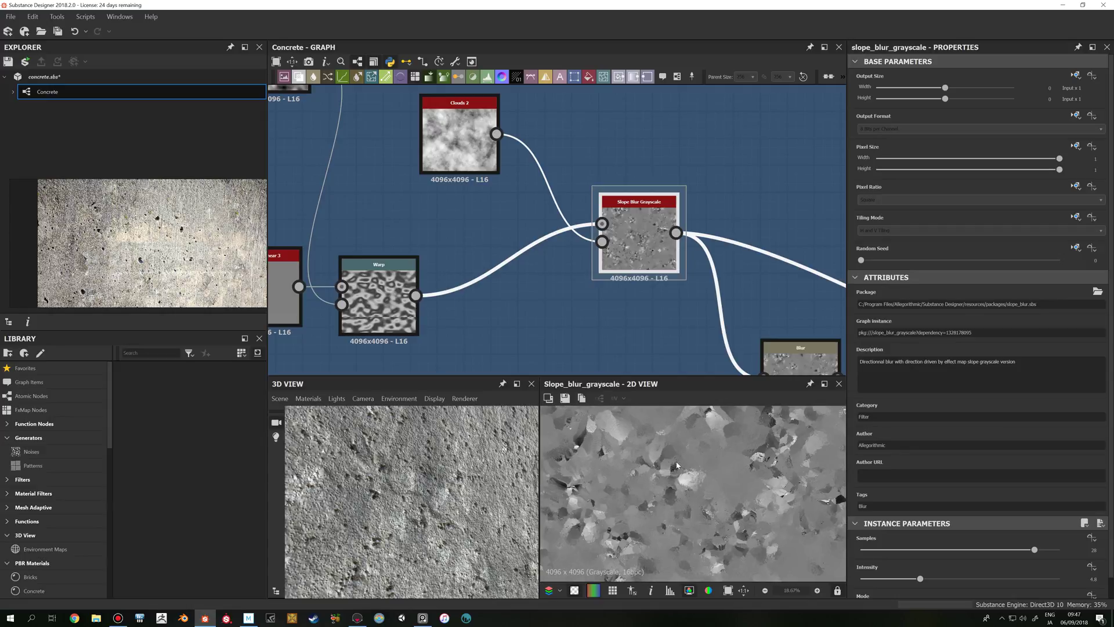
scroll(727, 484, "up", 2)
middle_click_drag(727, 484, 671, 459)
scroll(672, 459, "down", 1)
scroll(672, 458, "up", 2)
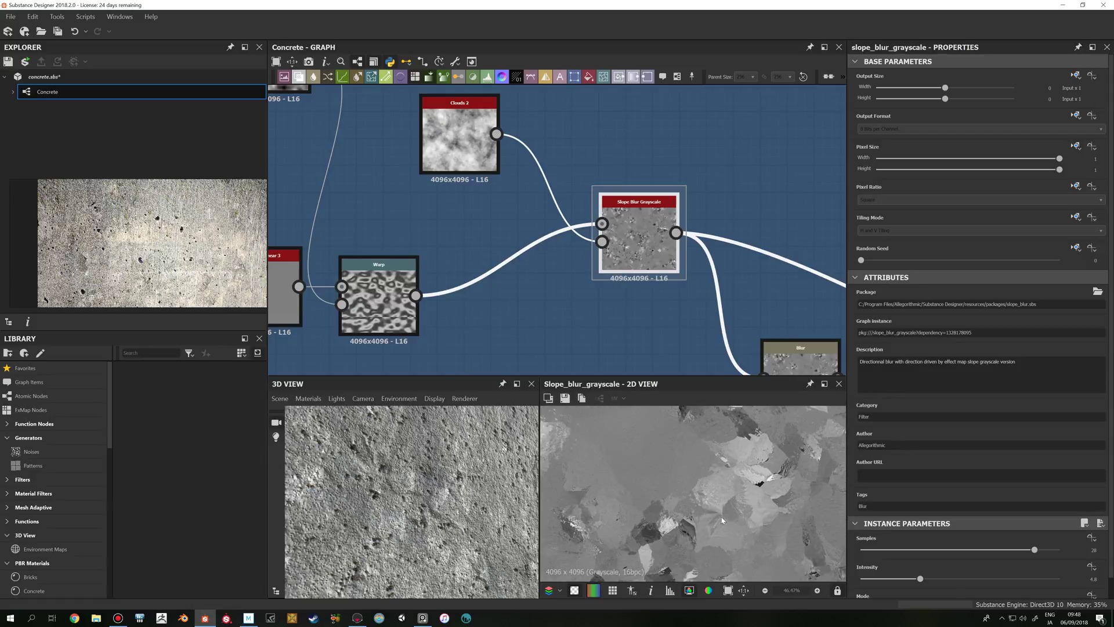
middle_click_drag(722, 520, 696, 482)
scroll(693, 486, "down", 2)
scroll(684, 493, "up", 2)
scroll(643, 509, "up", 2)
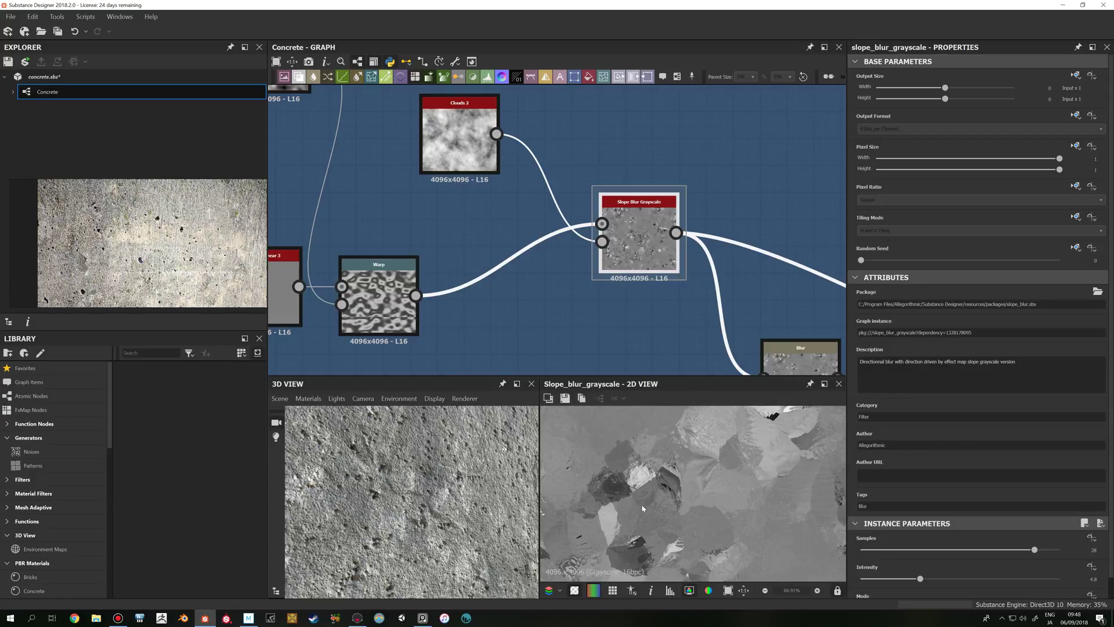
- Compare the flake pattern of the Slope Blur Grayscale with the concrete surface in the 3D view
scroll(648, 248, "down", 5)
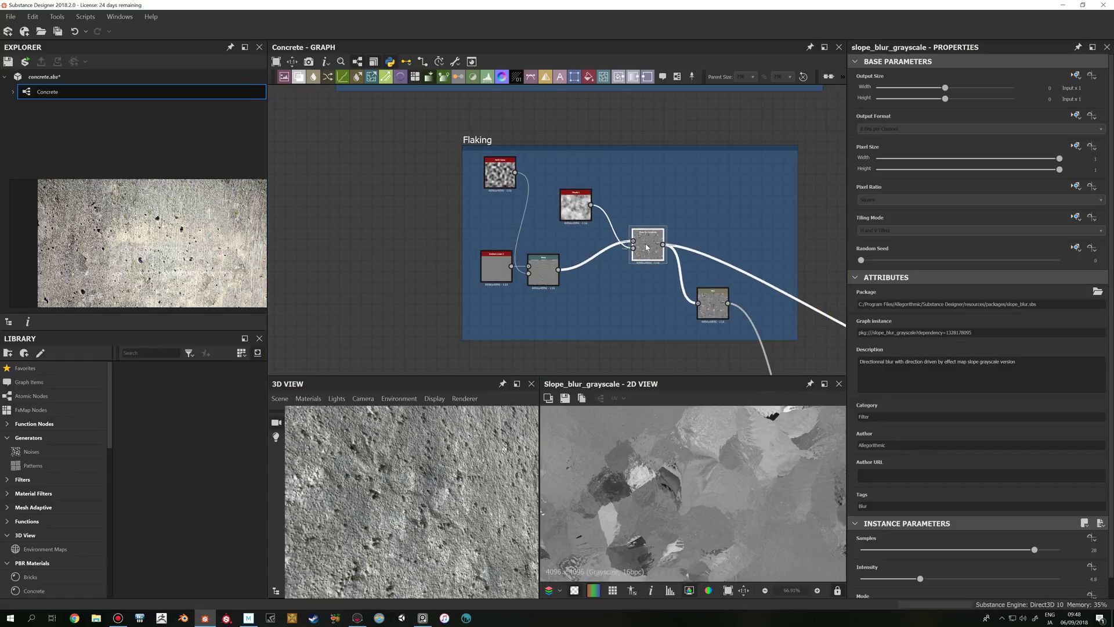
scroll(649, 247, "up", 4)
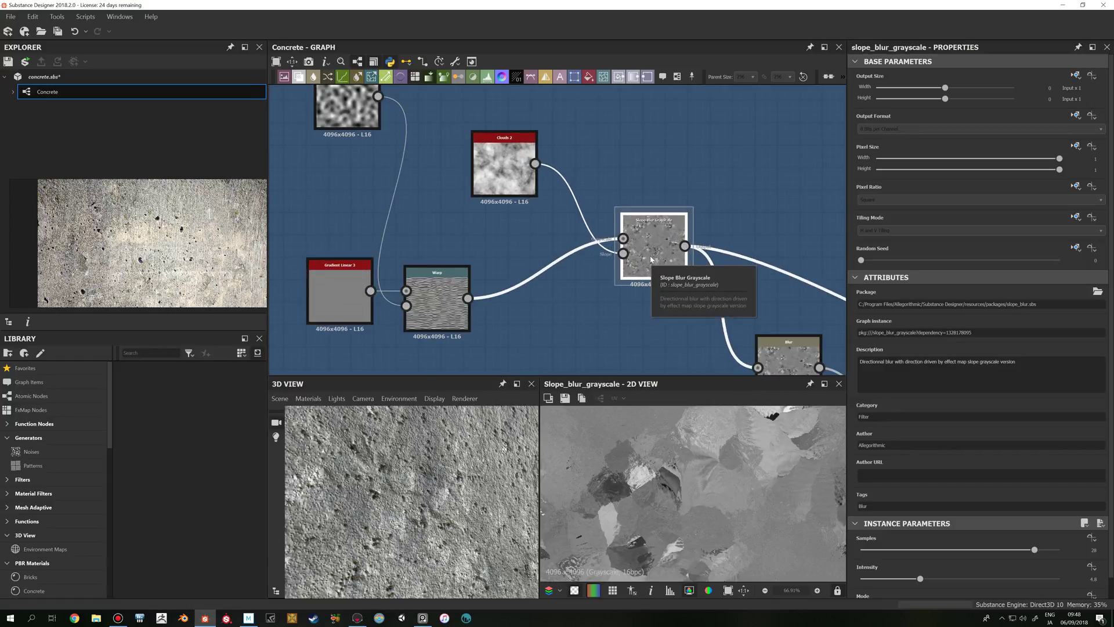
scroll(419, 473, "down", 4)
left_click_drag(429, 477, 417, 463)
middle_click_drag(459, 438, 442, 544)
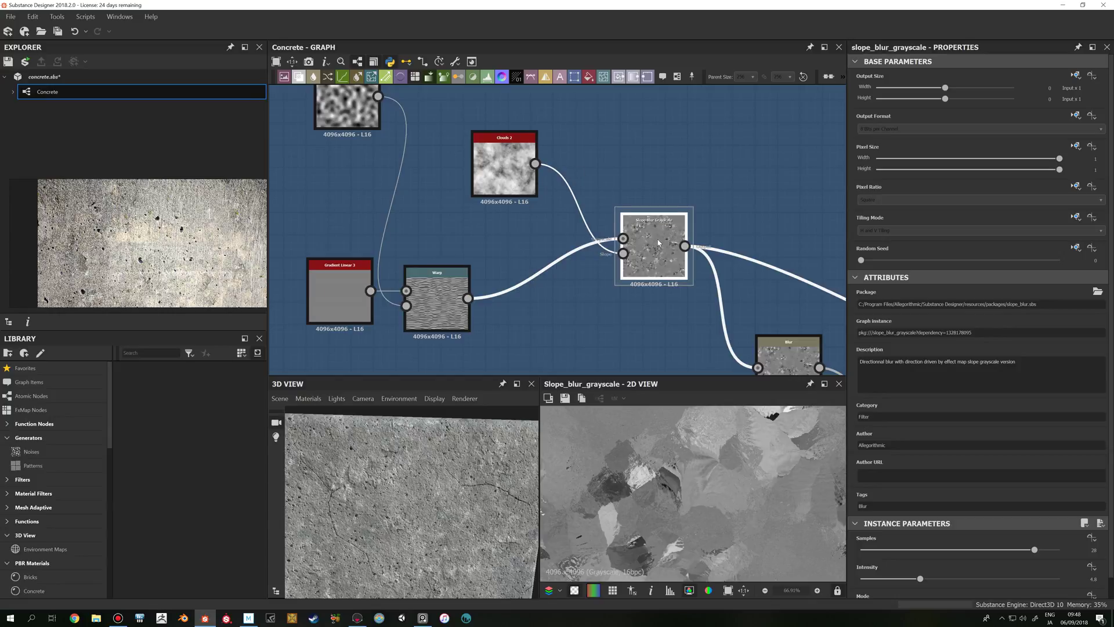
scroll(657, 243, "up", 3)
scroll(658, 242, "down", 4)
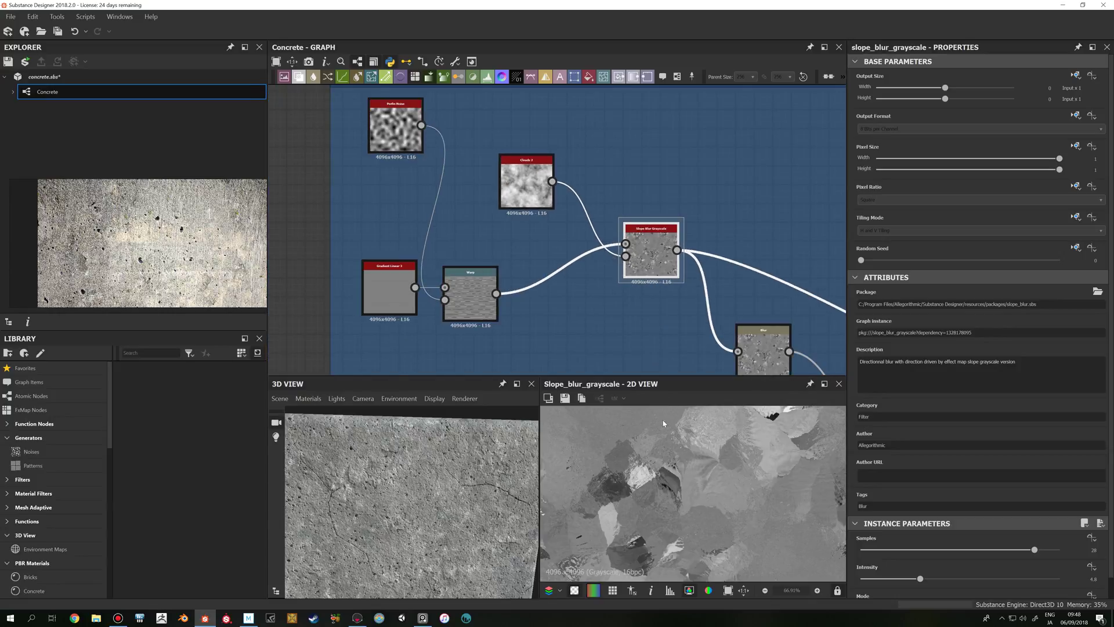
scroll(655, 509, "up", 4)
scroll(488, 494, "up", 3)
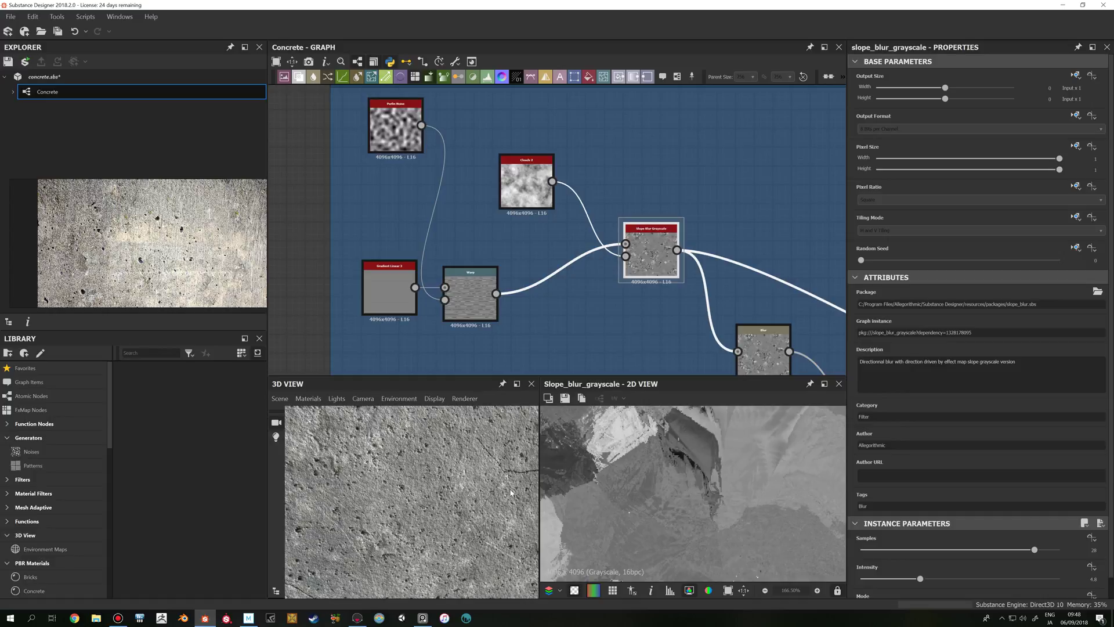
scroll(488, 493, "up", 3)
left_click_drag(488, 493, 455, 459)
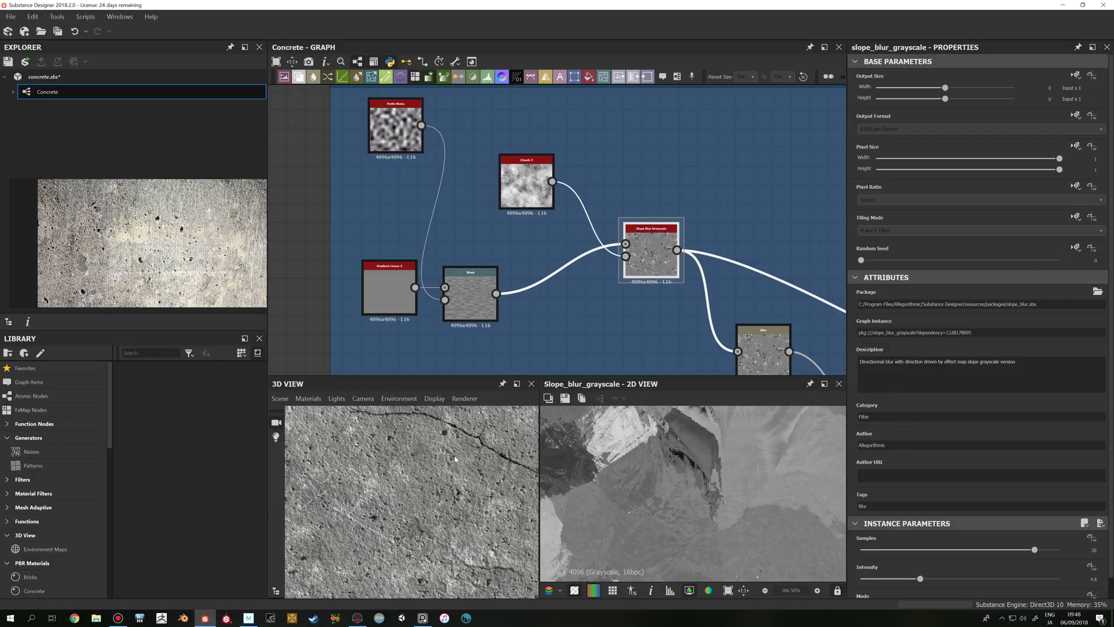
- Preview the Flaking group's Blur node and examine the softened flakes and where its output leads
scroll(460, 454, "down", 2)
scroll(607, 326, "down", 1)
middle_click_drag(606, 311, 526, 206)
middle_click_drag(594, 251, 546, 268)
scroll(640, 460, "down", 10)
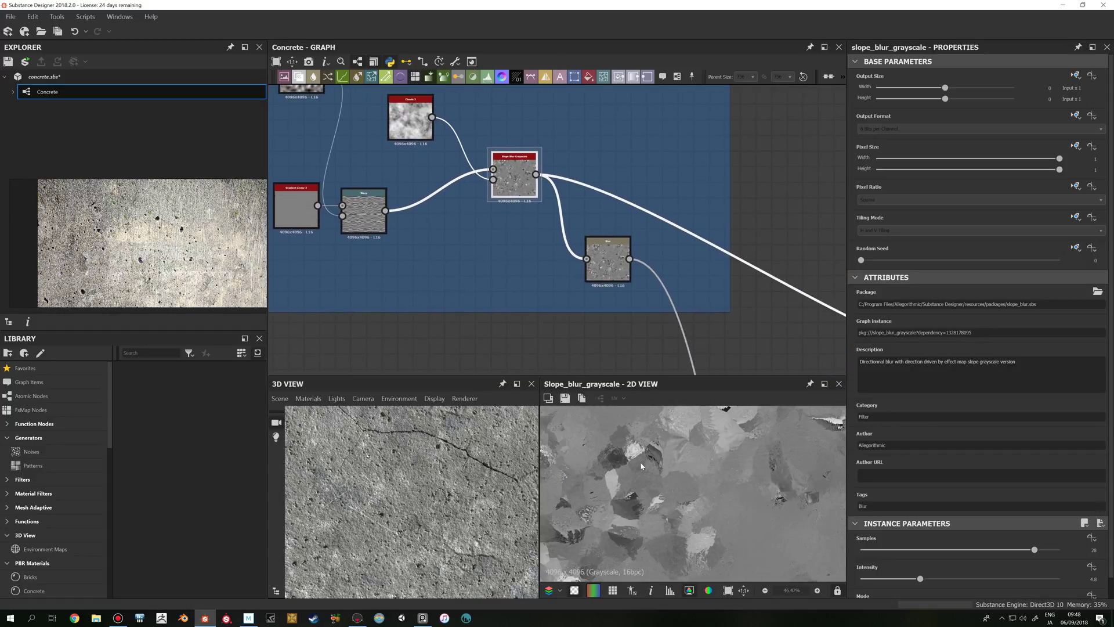
scroll(581, 313, "down", 2)
scroll(580, 308, "down", 2)
middle_click_drag(580, 308, 518, 178)
left_click(518, 178)
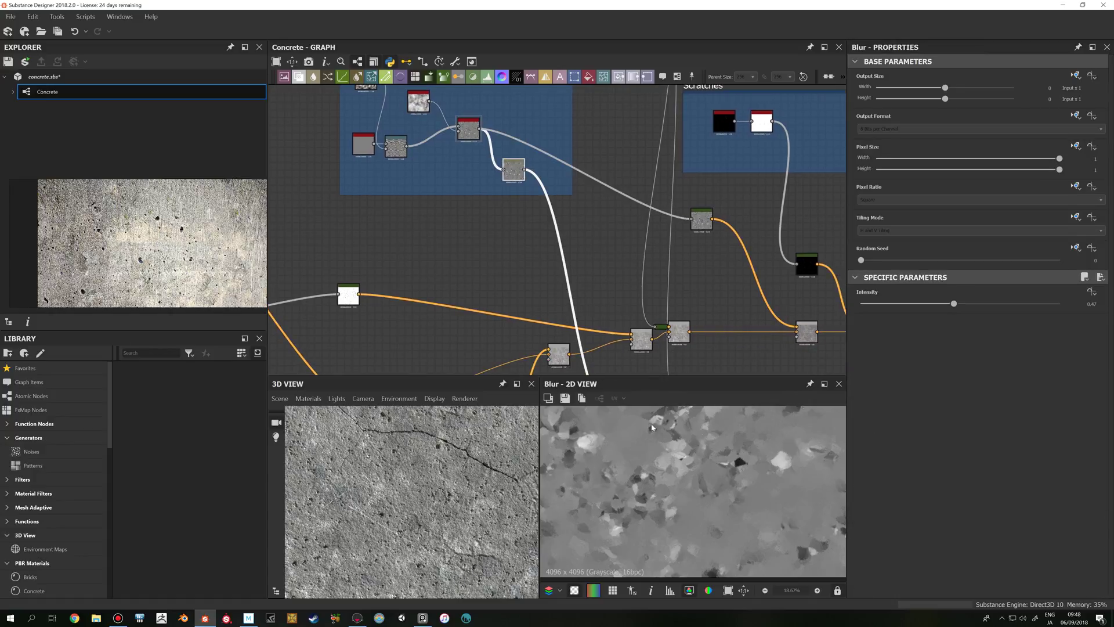
scroll(649, 511, "up", 3)
scroll(579, 235, "down", 2)
scroll(587, 252, "up", 4)
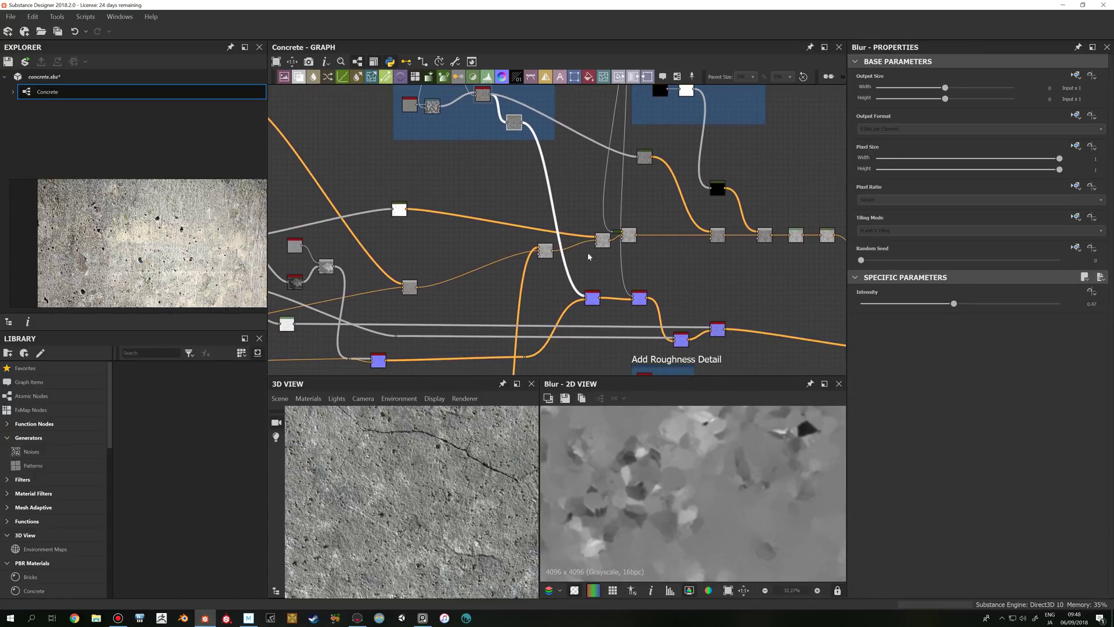
- Preview the Height Normal Blend node fed by the Blur and examine the flaking in the normal map
left_click(594, 321)
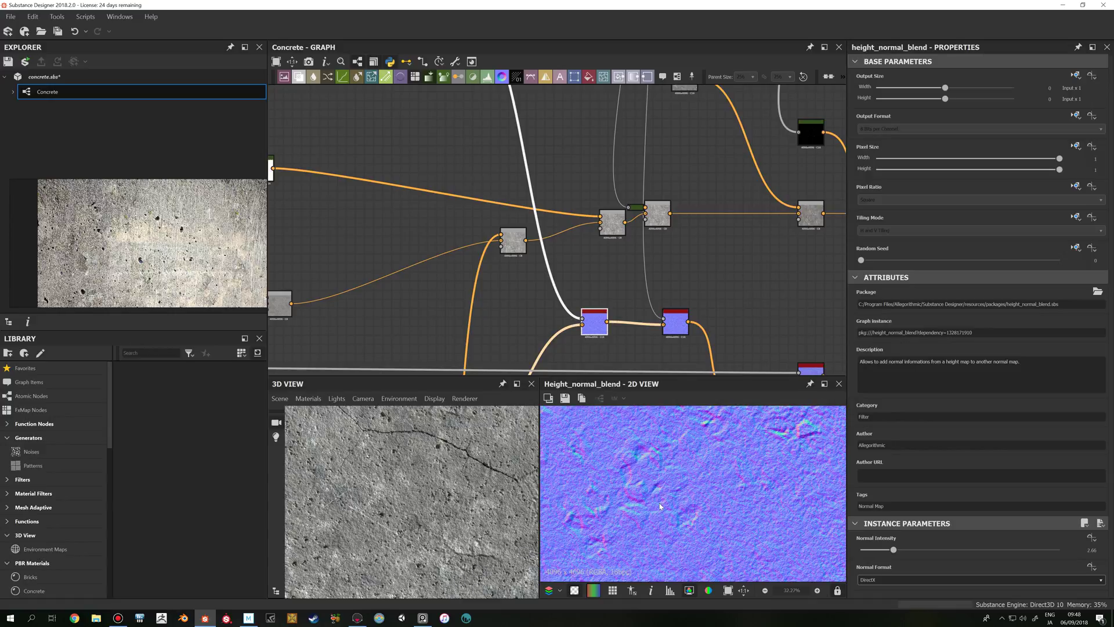
scroll(621, 470, "down", 1)
middle_click_drag(645, 458, 662, 474)
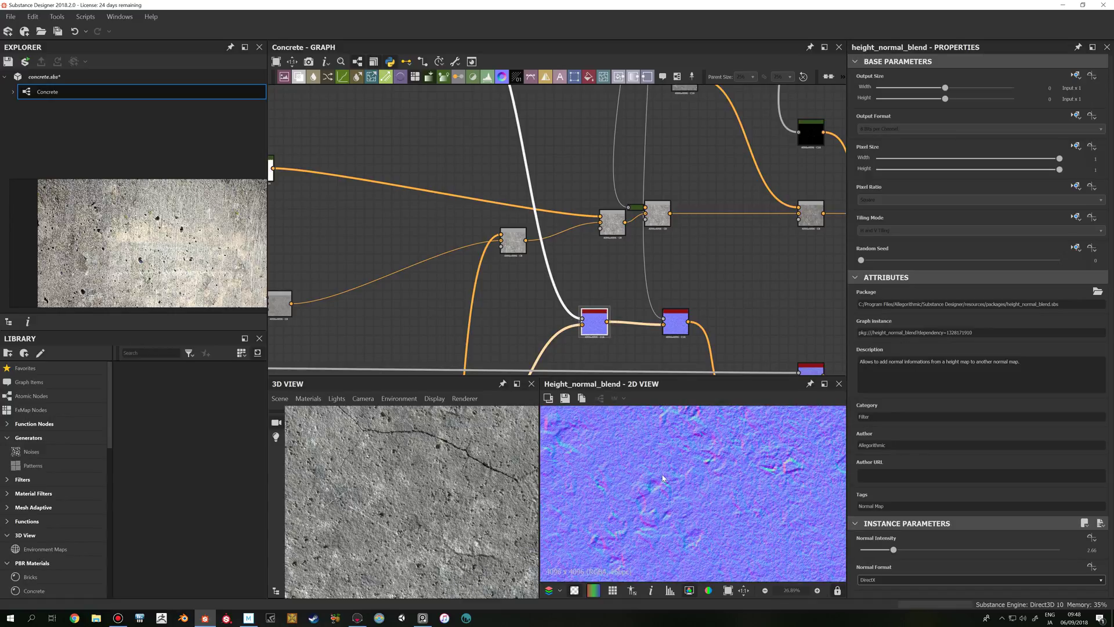
scroll(582, 309, "down", 3)
- Compare the preceding Height Normal Blend with the one that receives the flaking, and inspect the added relief up close
middle_click_drag(582, 309, 629, 229)
left_click(426, 294)
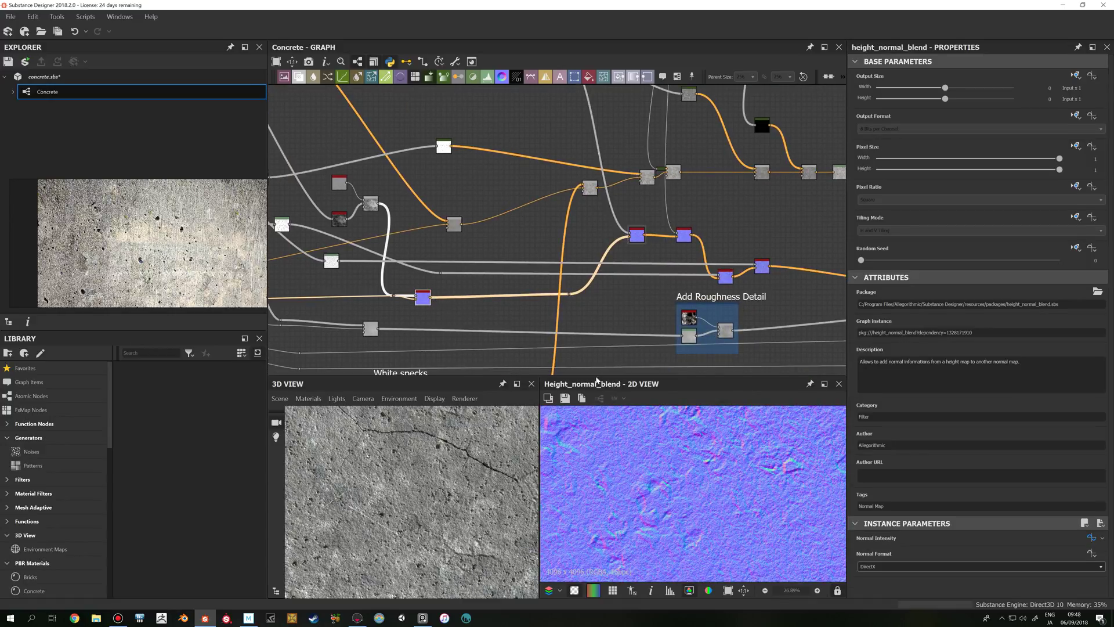
double_click(636, 235)
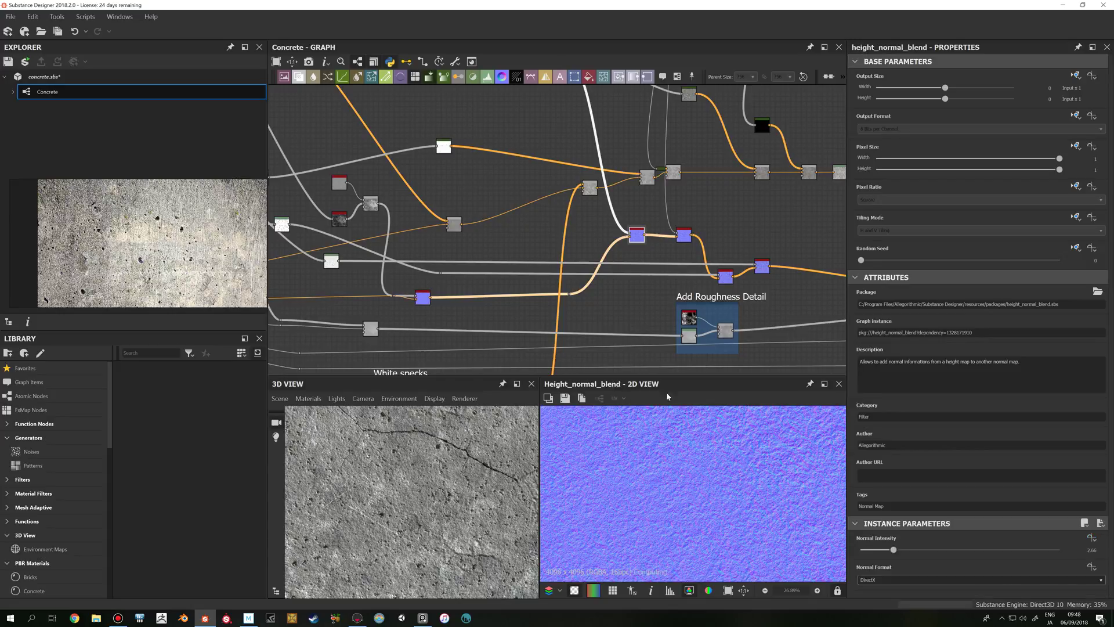
scroll(719, 480, "up", 3)
scroll(719, 479, "down", 4)
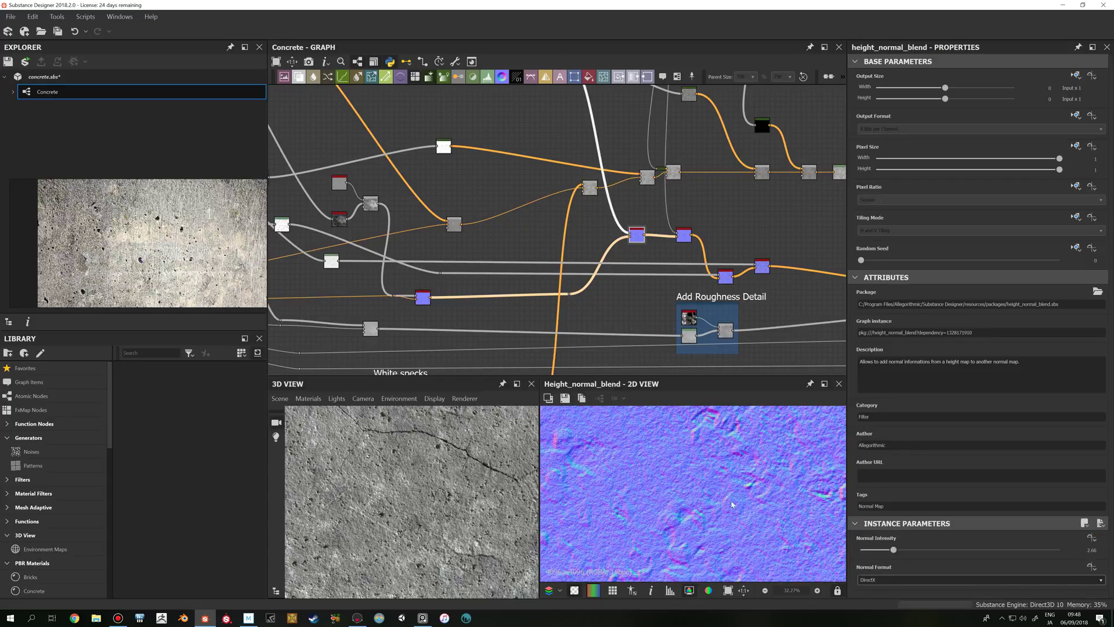
scroll(727, 506, "up", 2)
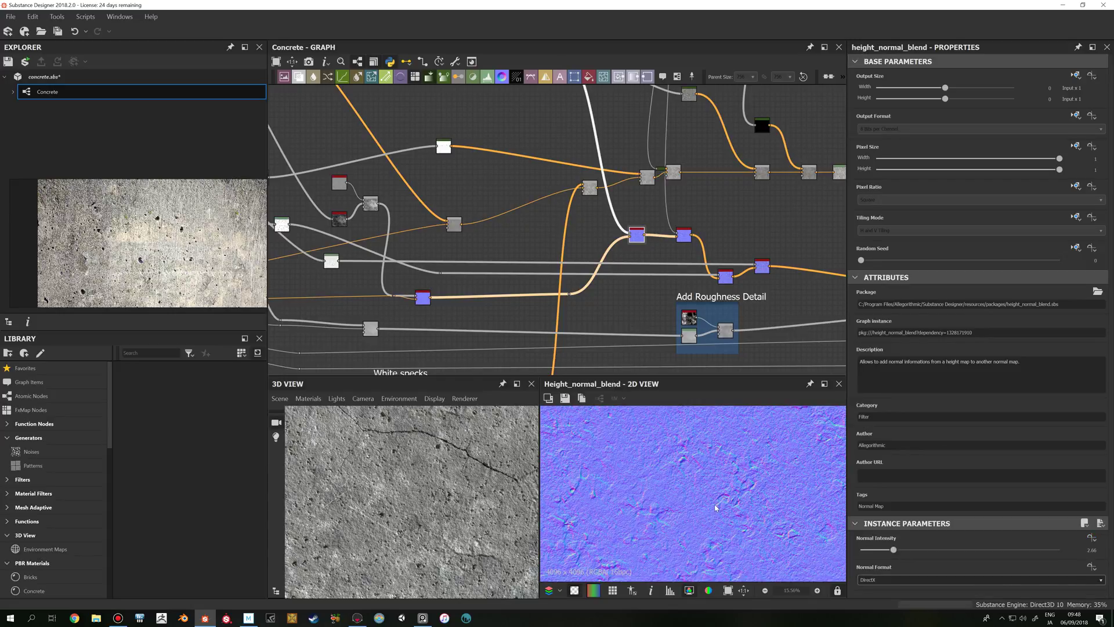
middle_click_drag(734, 495, 783, 472)
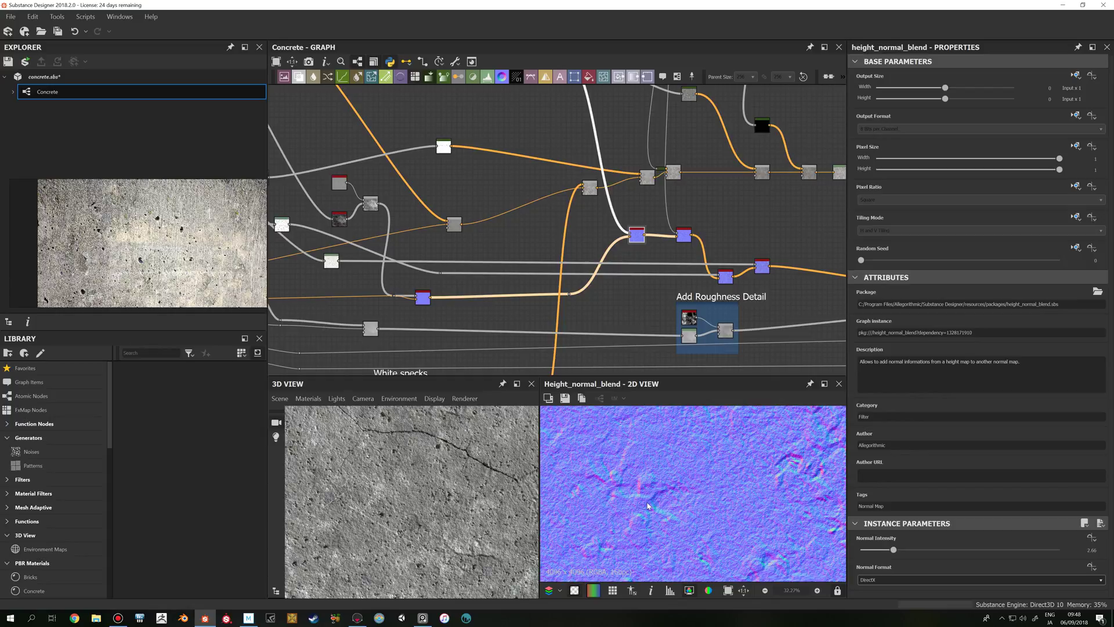
middle_click_drag(648, 500, 680, 514)
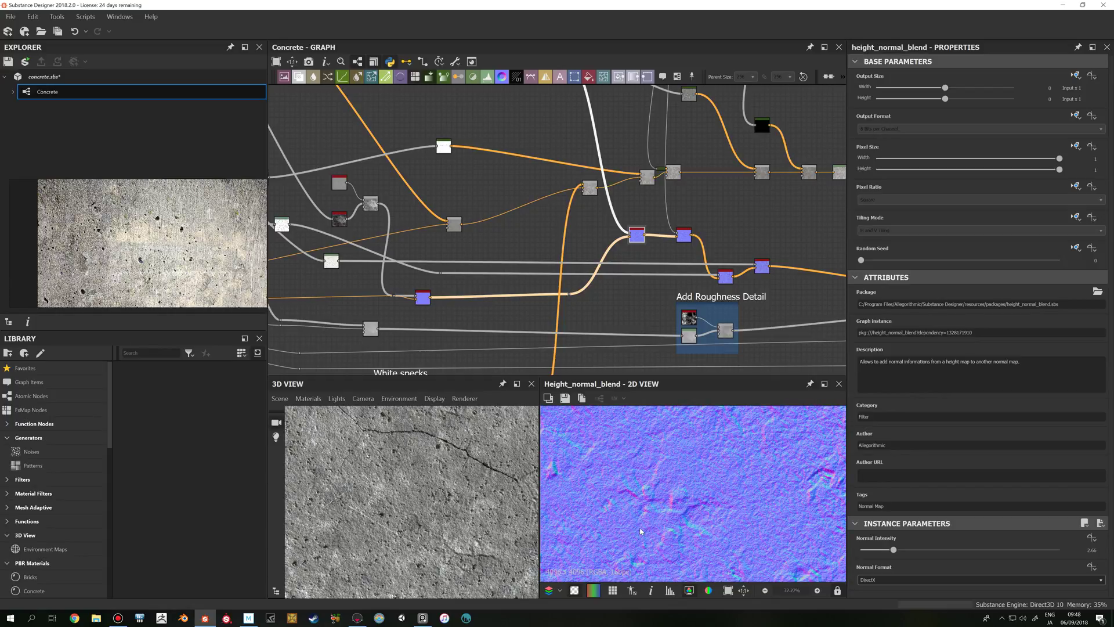
- Preview the Gradient Map node that carries the Slope Blur Grayscale output into the colour chain
scroll(627, 259, "down", 5)
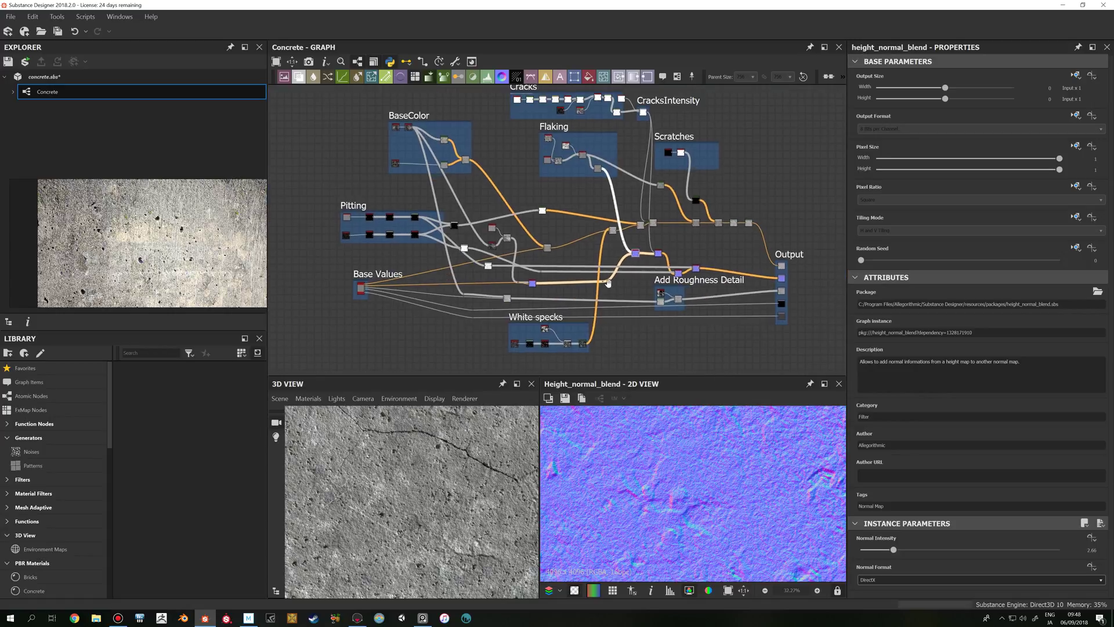
scroll(626, 259, "up", 5)
double_click(666, 194)
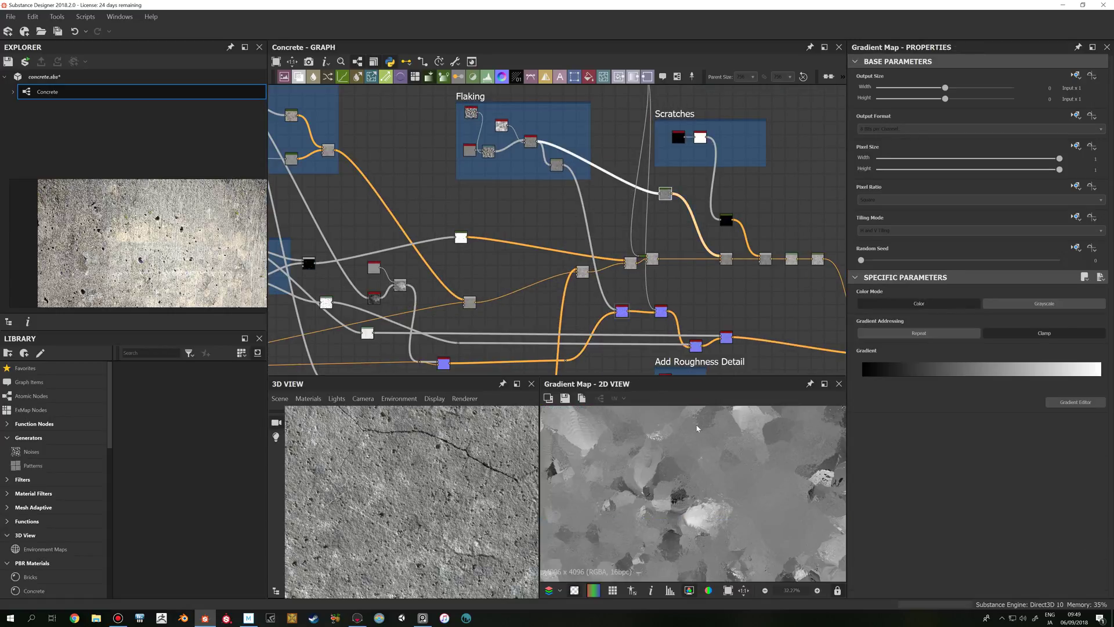
- Preview the Blend node that multiplies the flaking into the base colour and compare it with the 3D surface
double_click(725, 262)
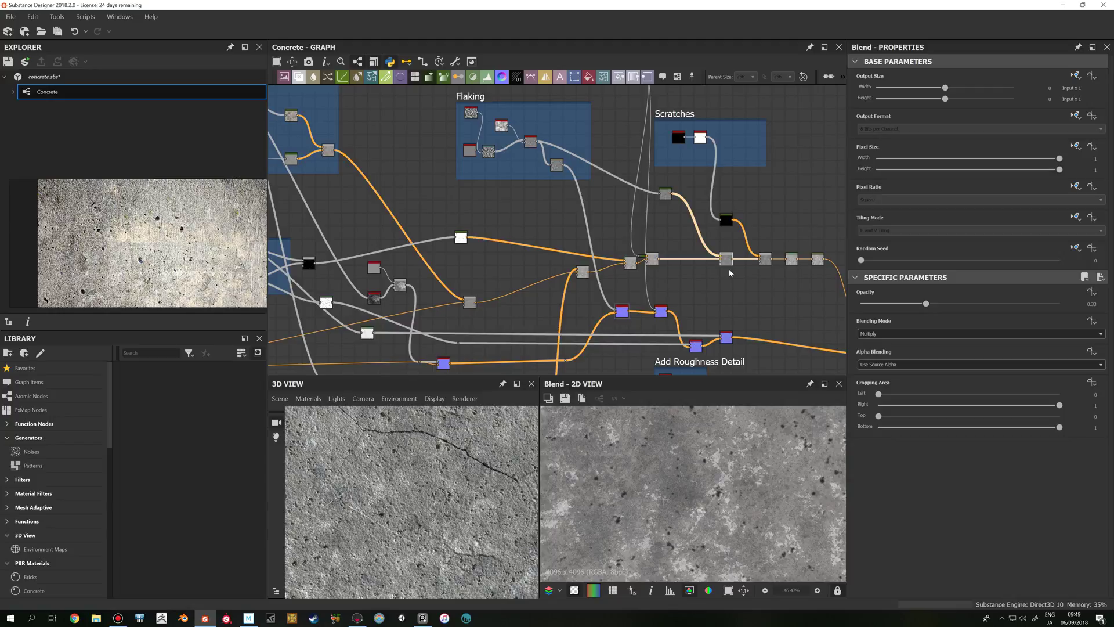
scroll(710, 485, "down", 3)
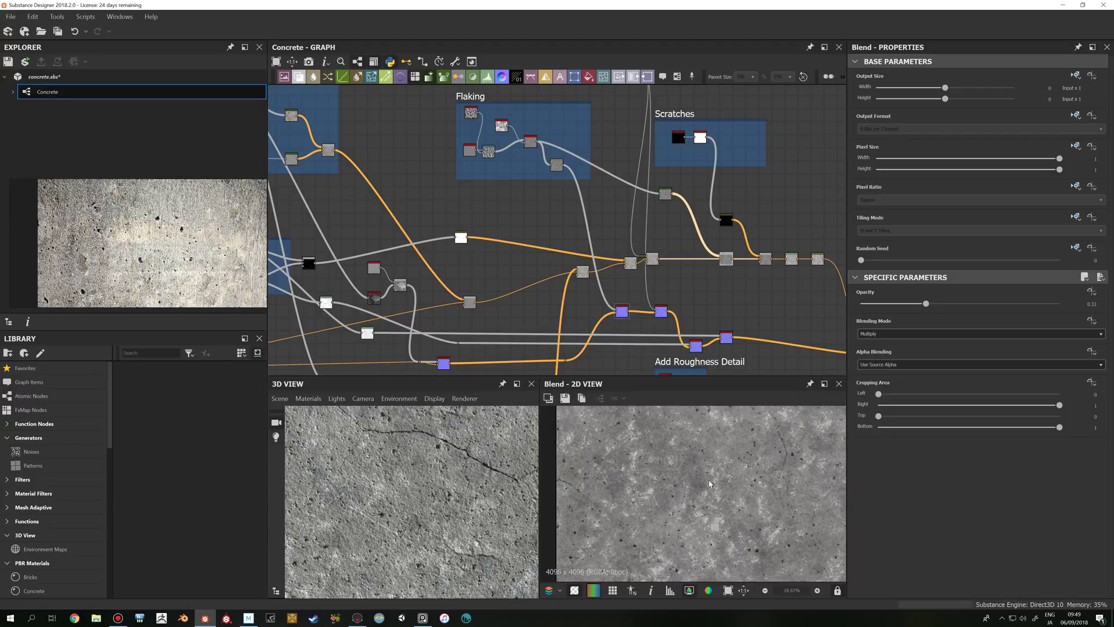
scroll(493, 497, "up", 2)
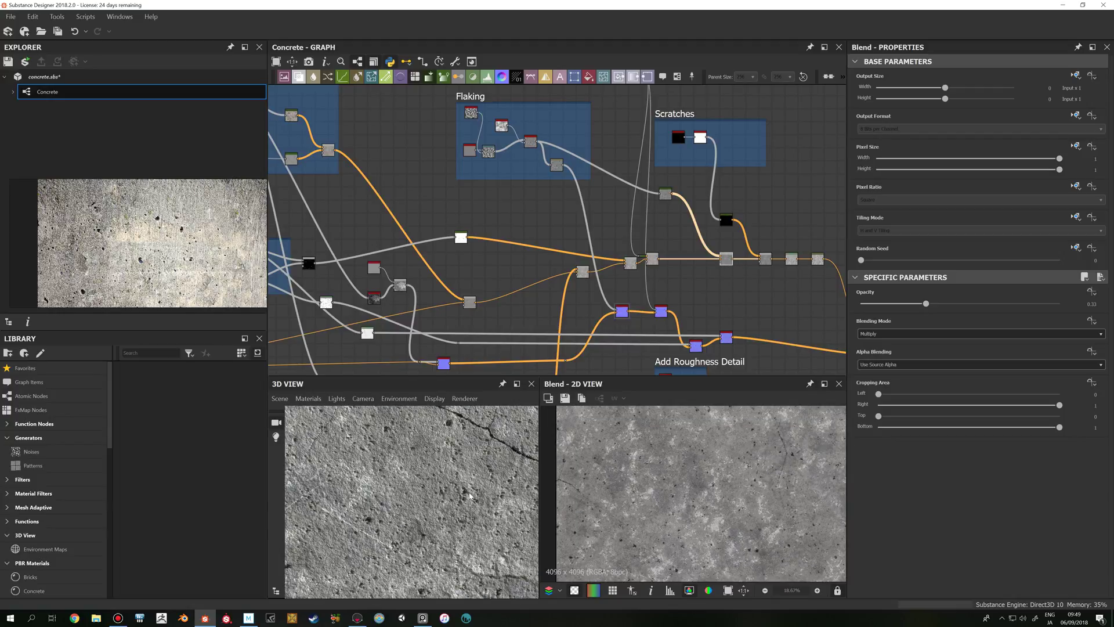
scroll(470, 496, "up", 1)
scroll(692, 484, "down", 1)
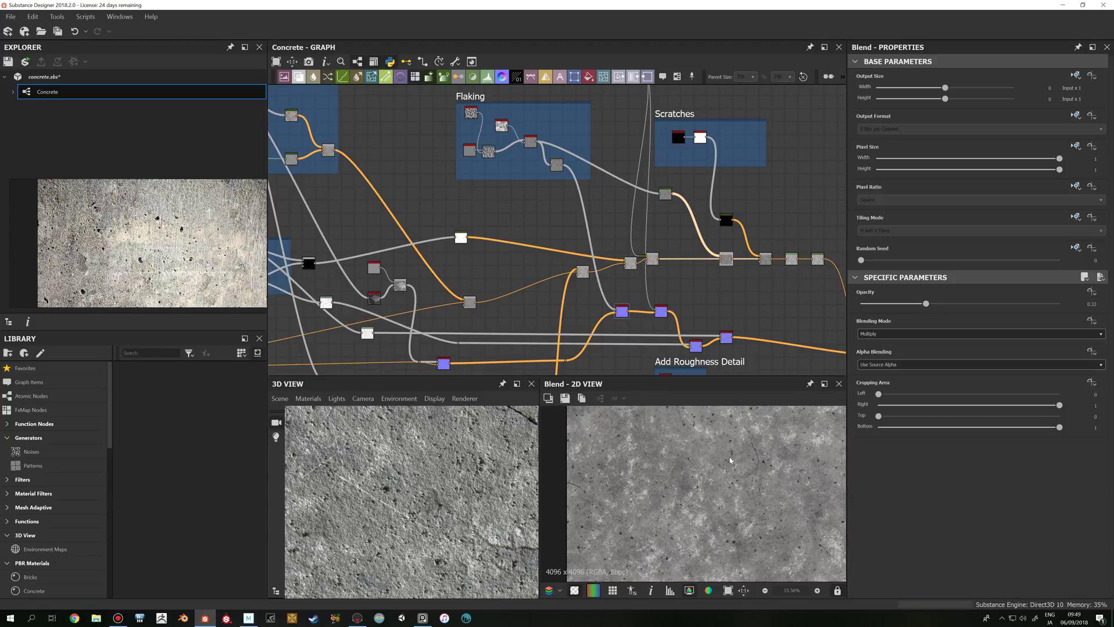
- Find the Cracks group above Flaking, preview its first node, Cells 3, and examine the cell edges that the cracks start from
scroll(712, 483, "down", 1)
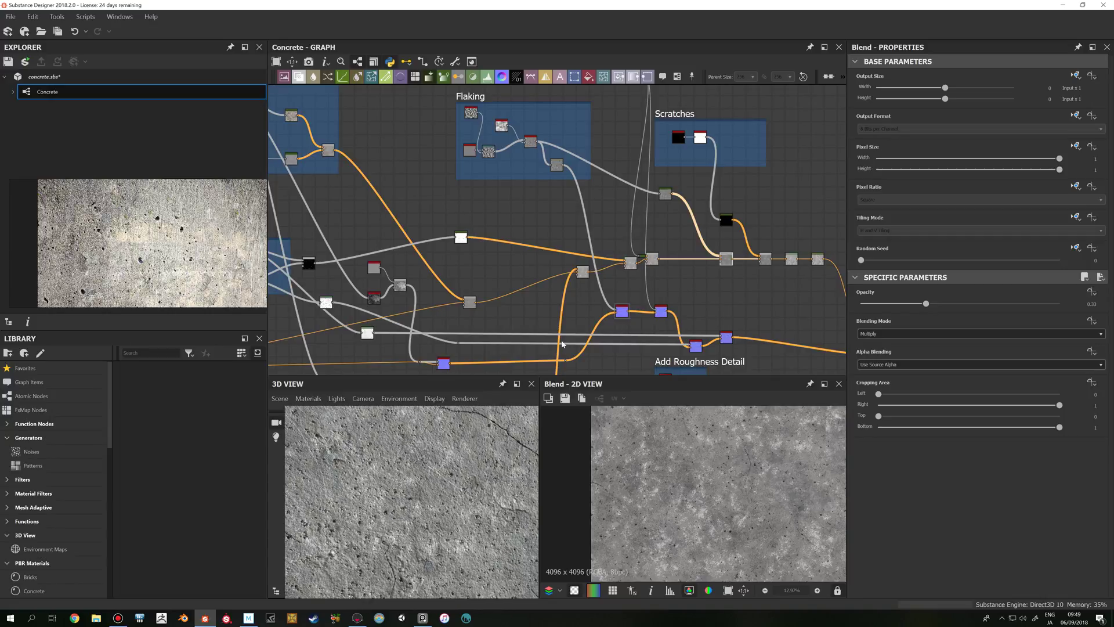
middle_click_drag(602, 189, 642, 265)
scroll(653, 276, "down", 2)
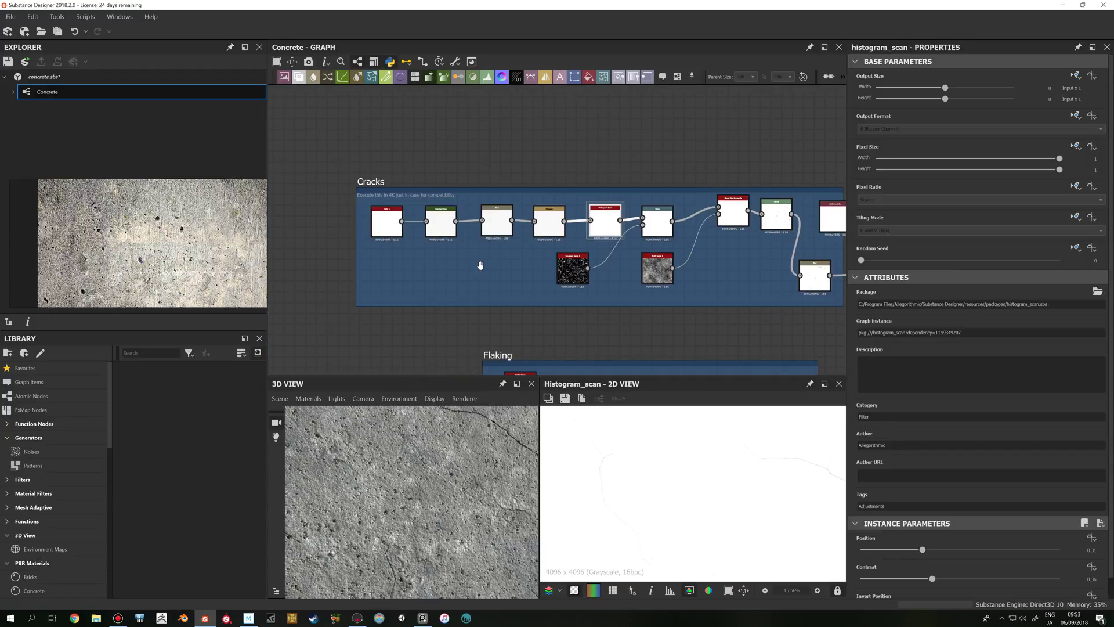
middle_click_drag(481, 265, 465, 244)
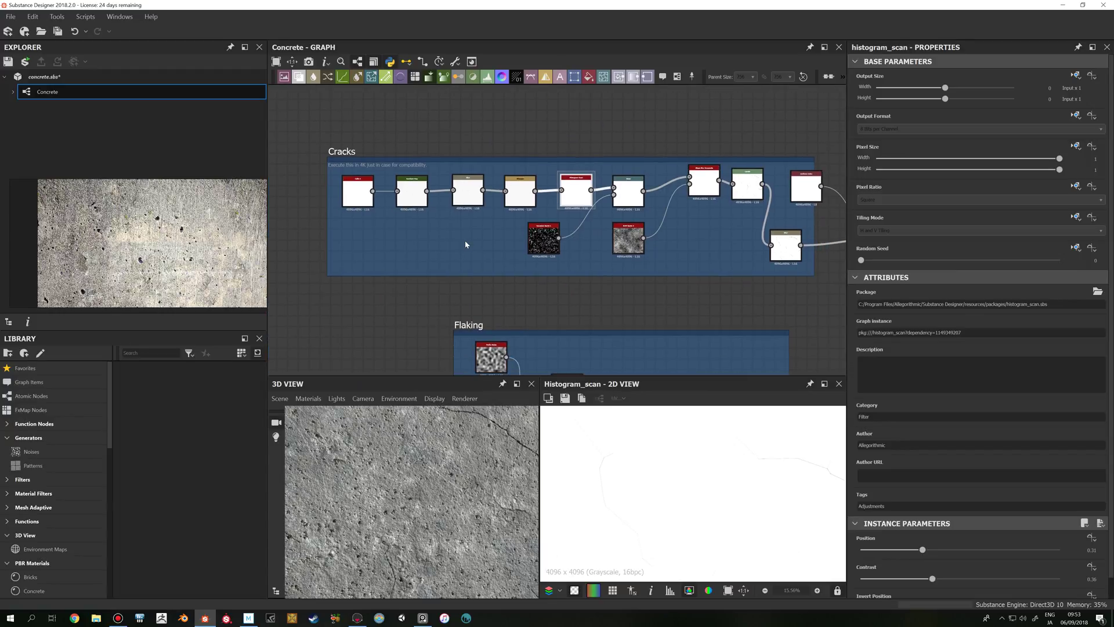
scroll(466, 244, "down", 1)
scroll(379, 246, "up", 2)
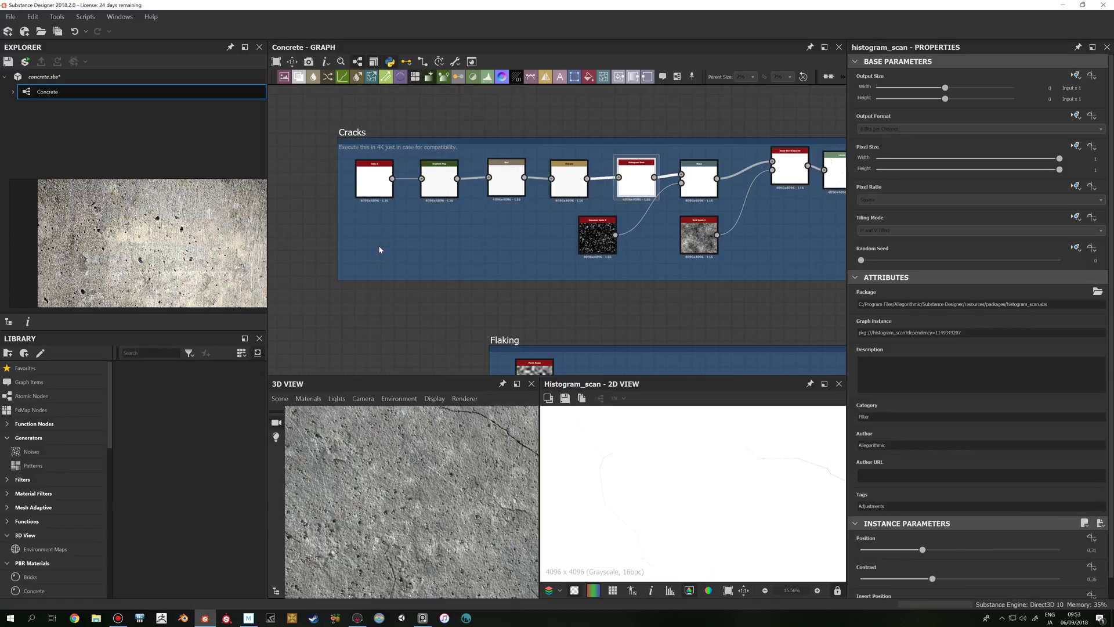
left_click(374, 179)
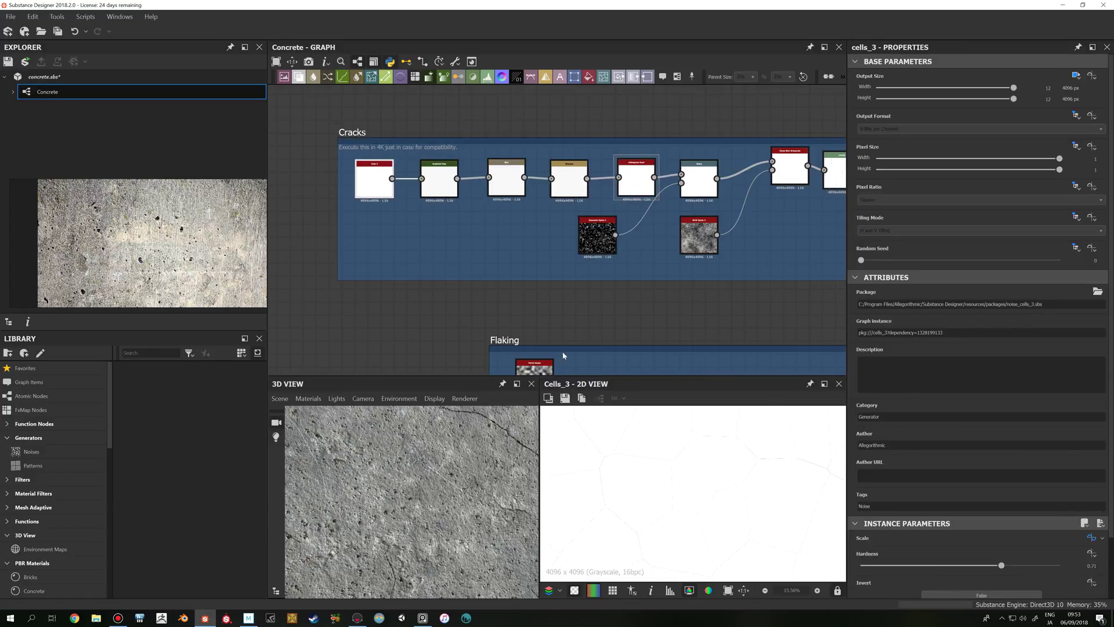
scroll(521, 314, "down", 1)
middle_click_drag(518, 321, 518, 356)
scroll(668, 467, "down", 5)
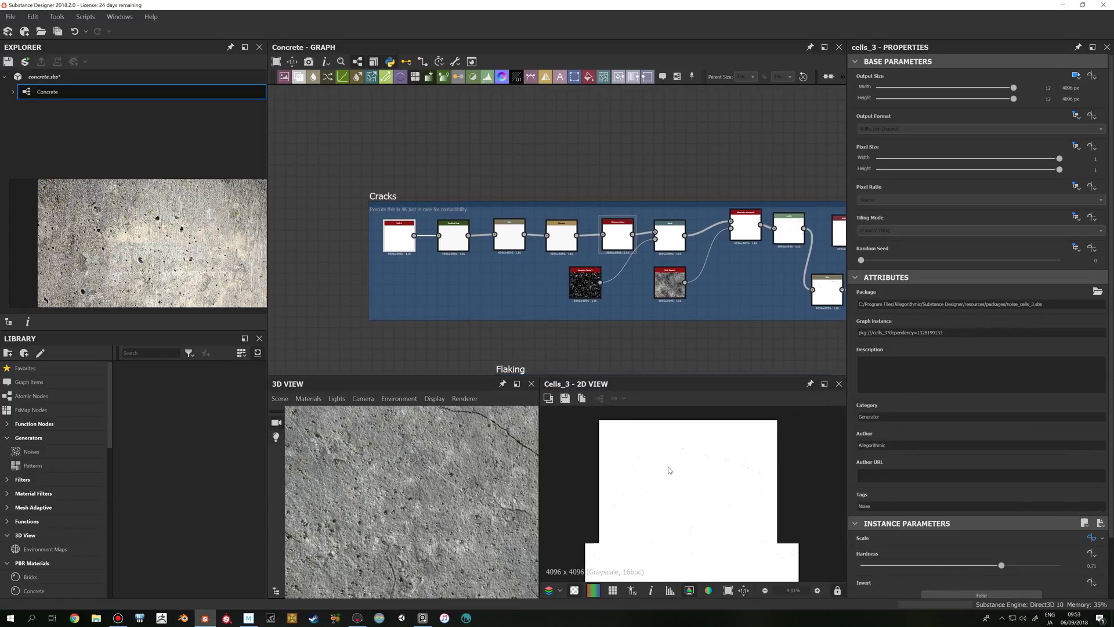
scroll(667, 466, "up", 5)
middle_click_drag(668, 466, 650, 465)
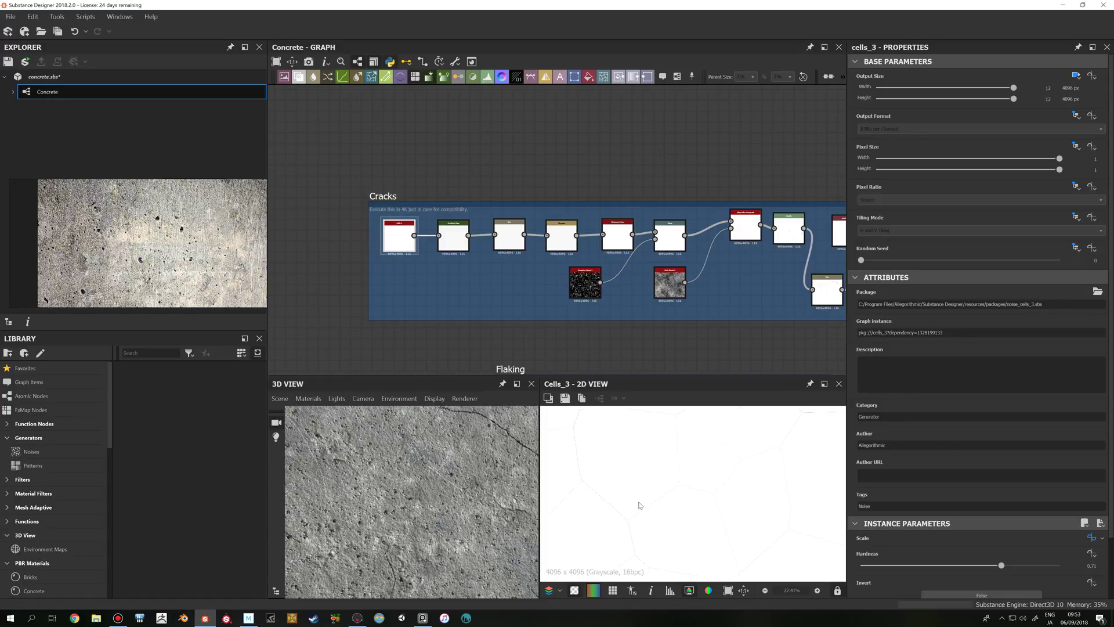
scroll(463, 312, "down", 2)
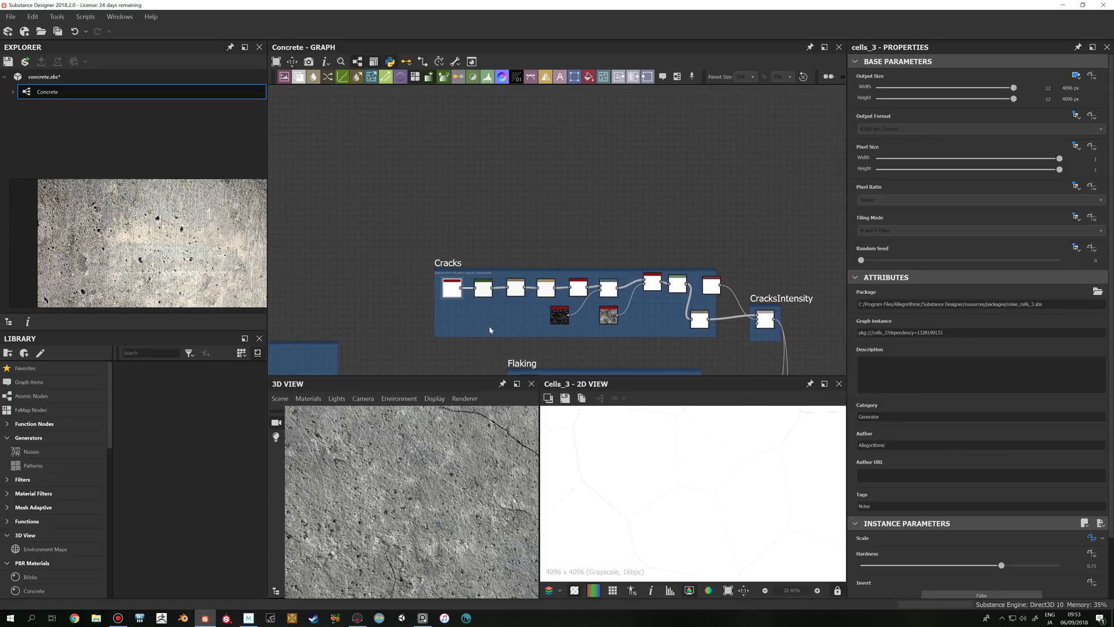
- Add a separate Cells 3 node above the Cracks group and set its Invert option to True
key("space")
type("cra")
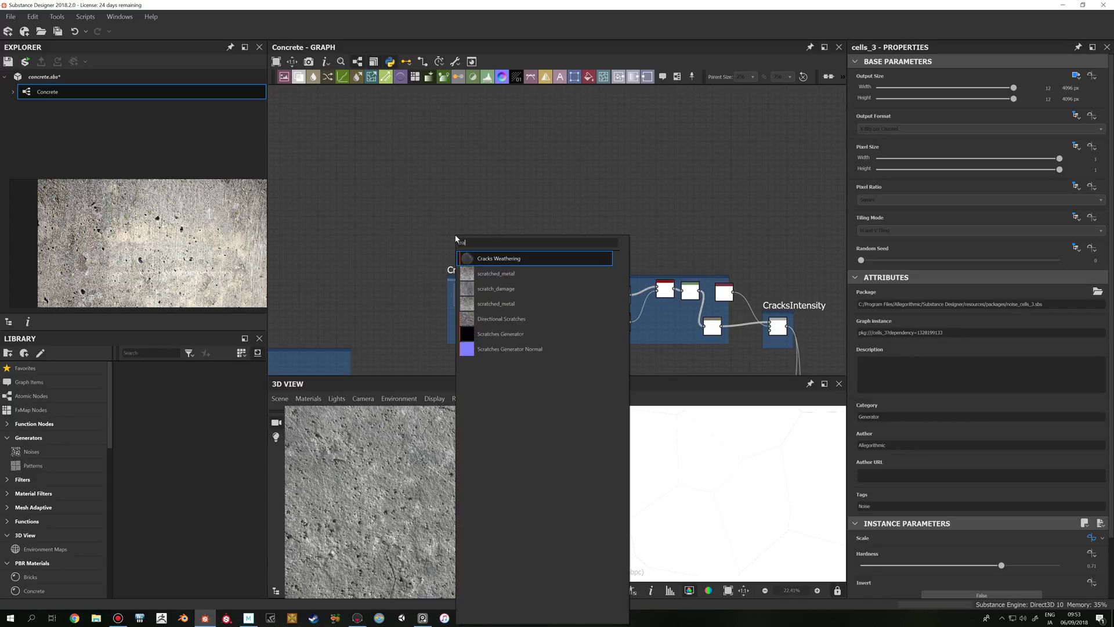
type("cel")
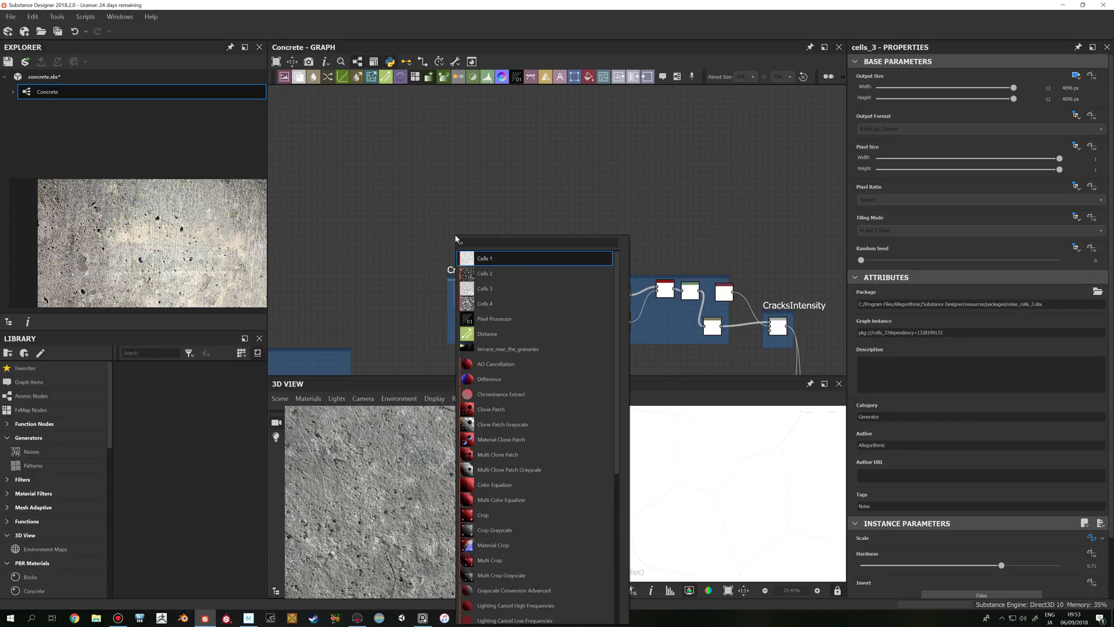
left_click(484, 288)
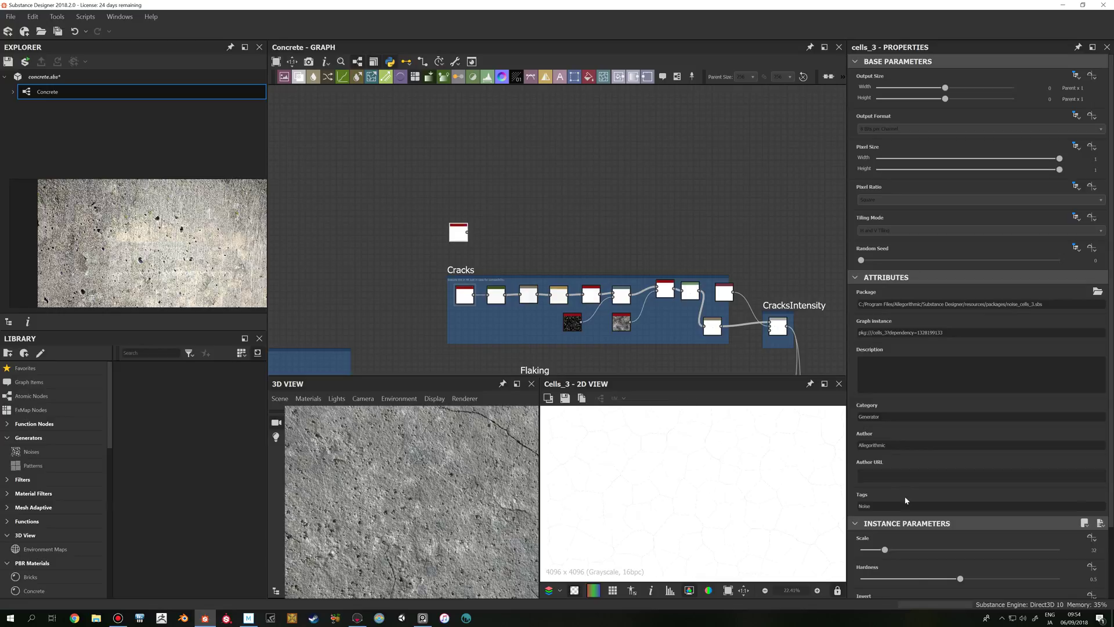
scroll(905, 500, "down", 2)
left_click(982, 528)
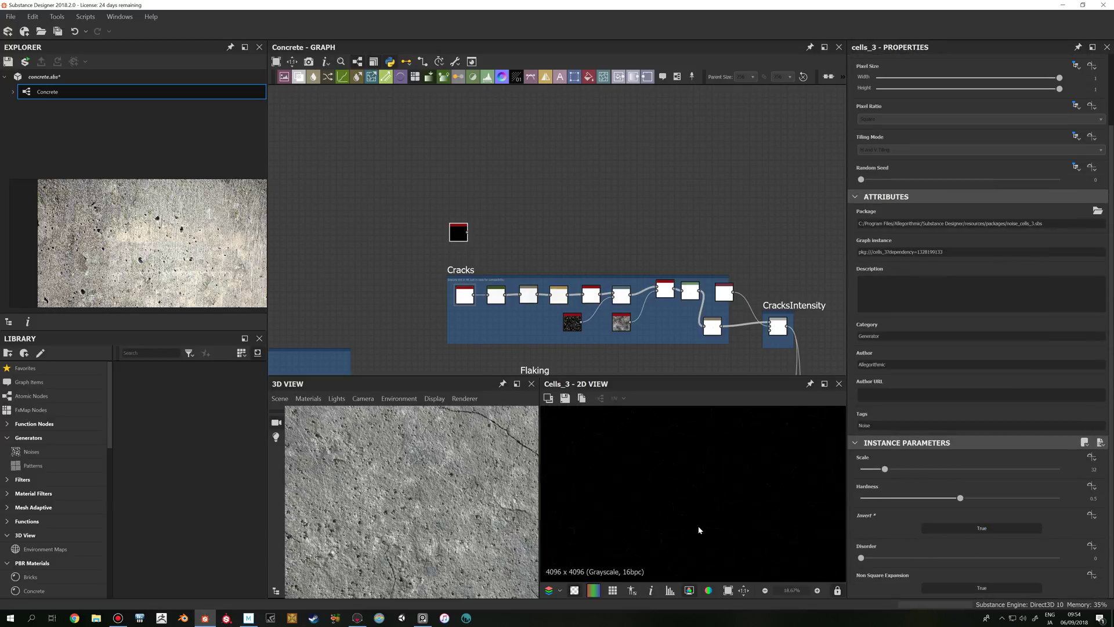
- Examine the inverted cell pattern of the separate Cells 3 node, and delete that node
scroll(698, 516, "up", 3)
scroll(696, 480, "down", 1)
scroll(656, 467, "up", 1)
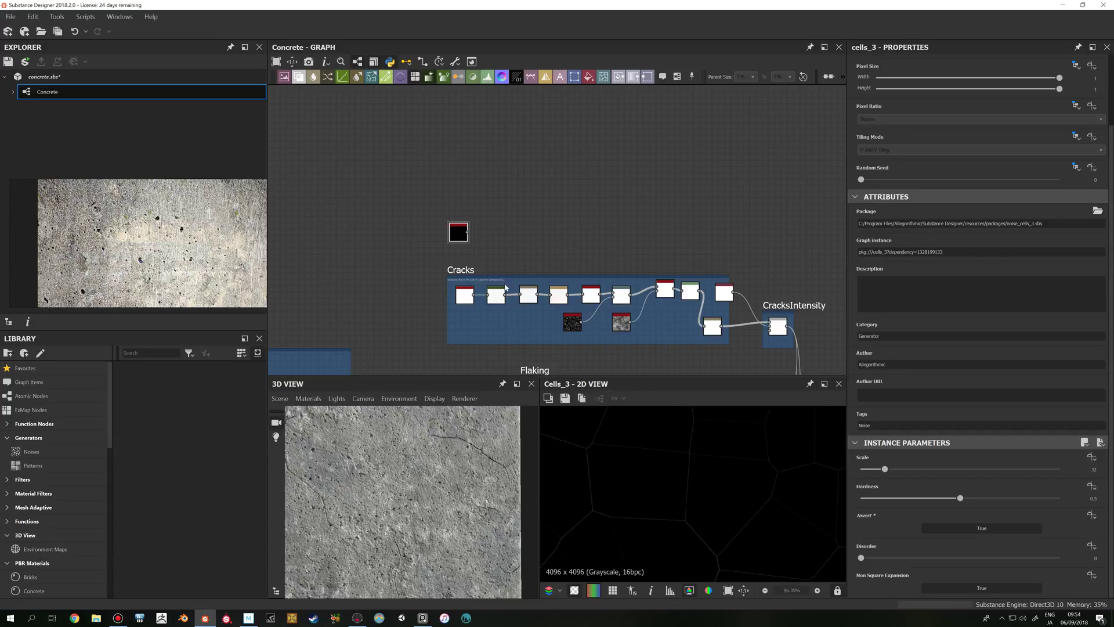
left_click_drag(457, 236, 452, 218)
key("Delete")
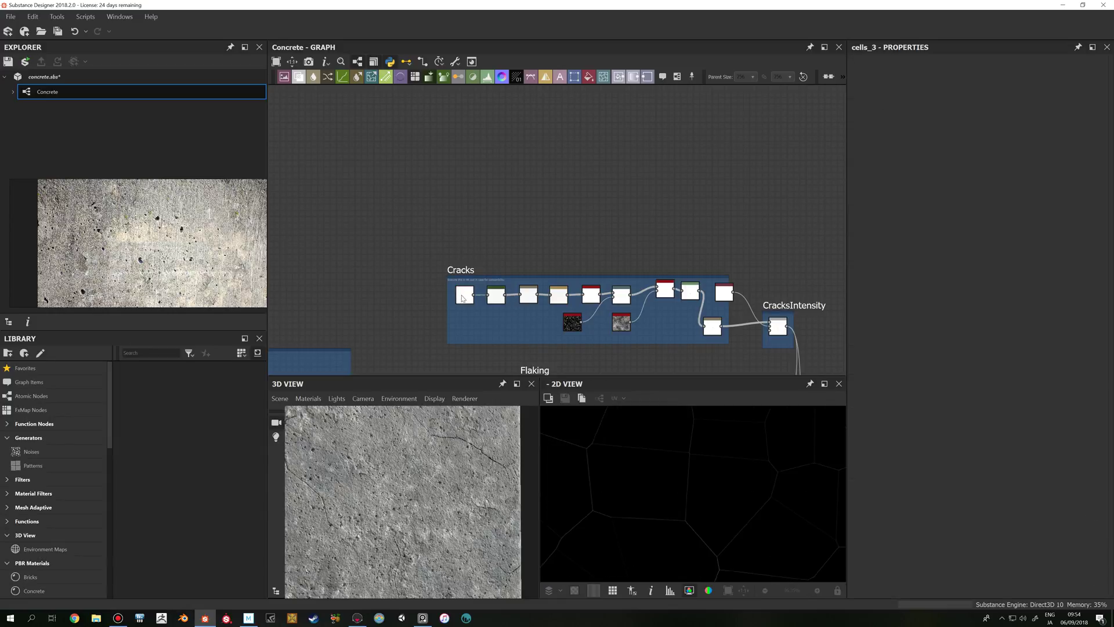
- Preview the original Cells 3 node of the Cracks group and review its instance parameters
double_click(462, 299)
scroll(660, 471, "down", 2)
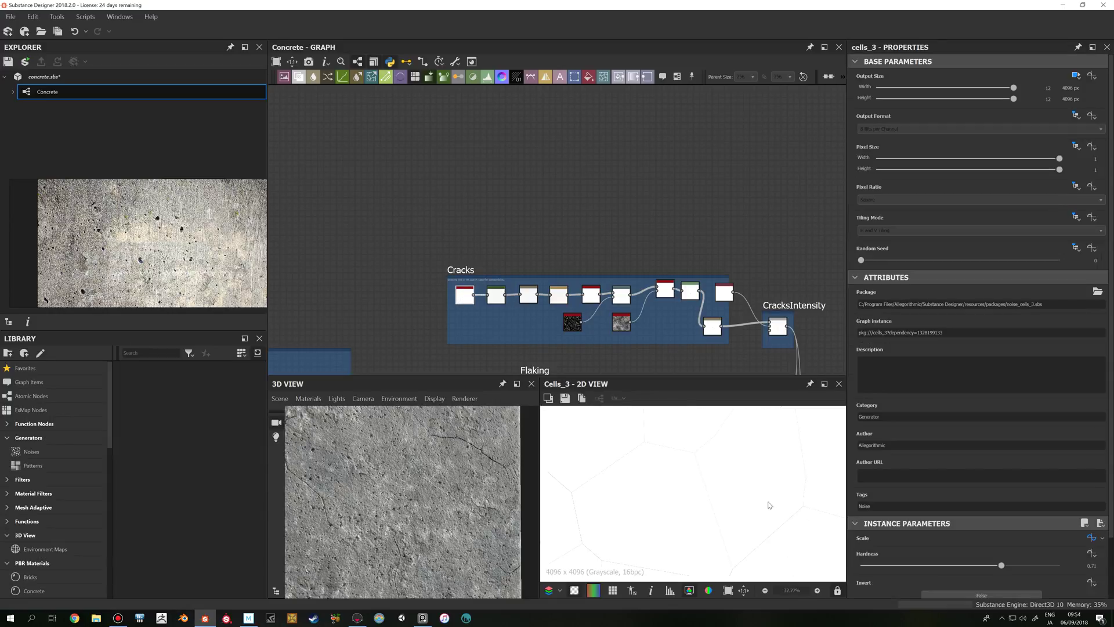
scroll(905, 493, "down", 2)
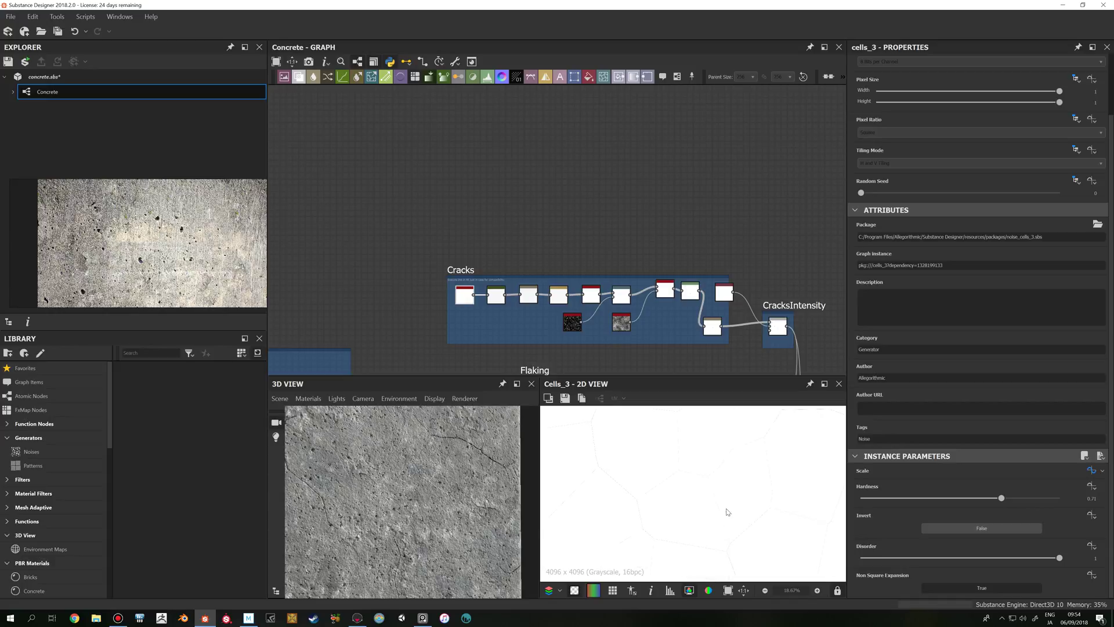
- Preview the Gradient Map node after Cells 3 and examine how it strengthens the cell edges
double_click(498, 298)
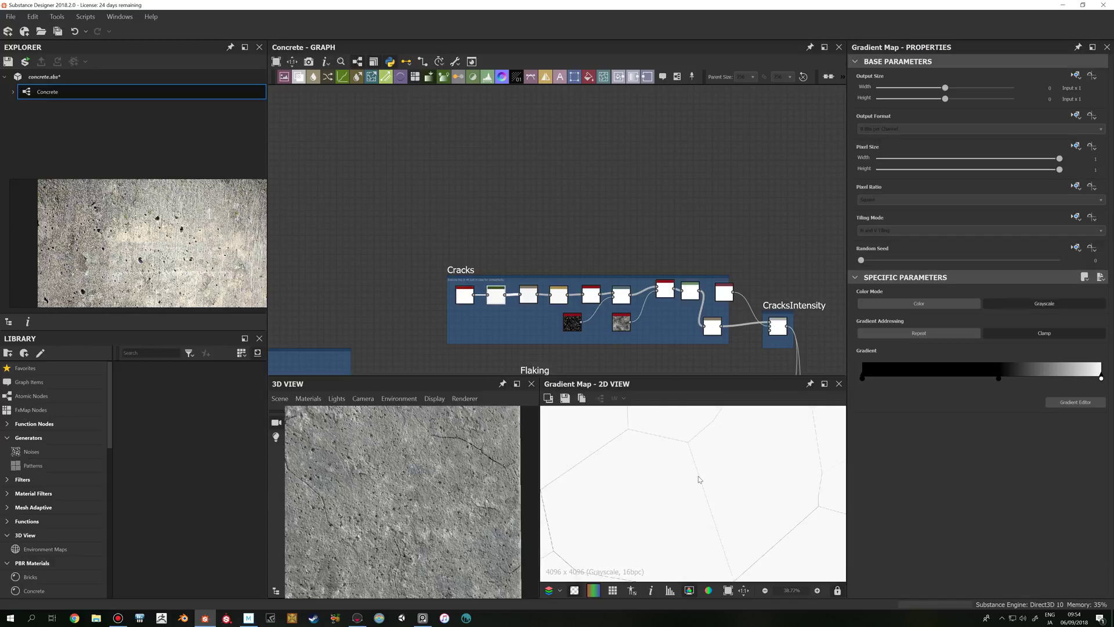
scroll(702, 481, "up", 2)
scroll(702, 480, "down", 2)
middle_click_drag(723, 468, 705, 518)
scroll(707, 483, "up", 5)
- Preview the Blur and Sharpen nodes of the Cracks group and compare their effect on the cell edges
double_click(528, 294)
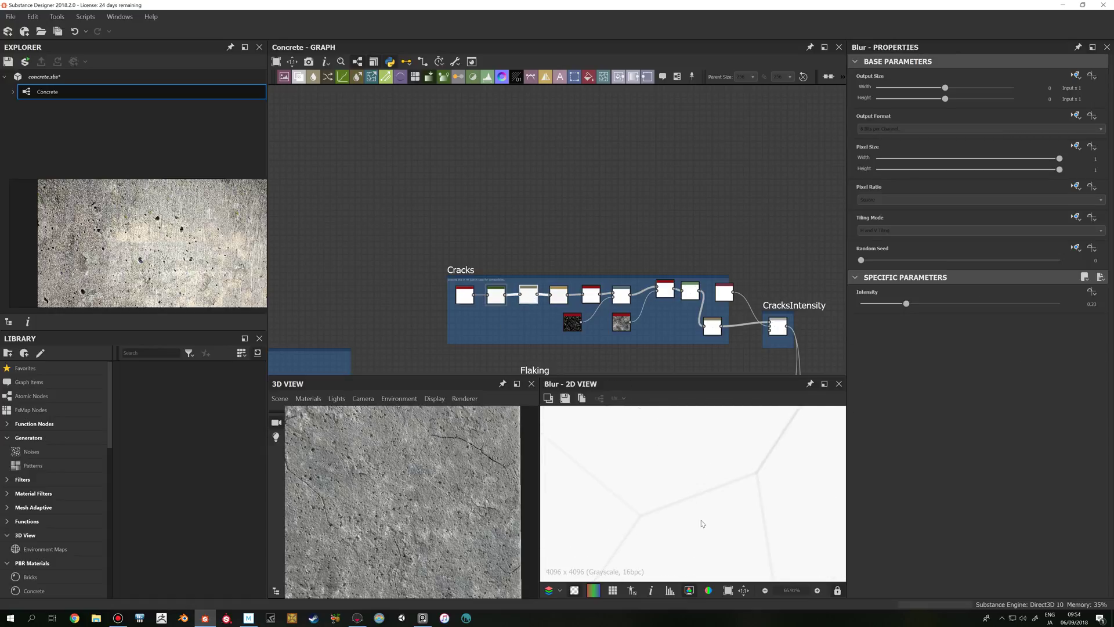
scroll(754, 500, "down", 6)
double_click(590, 295)
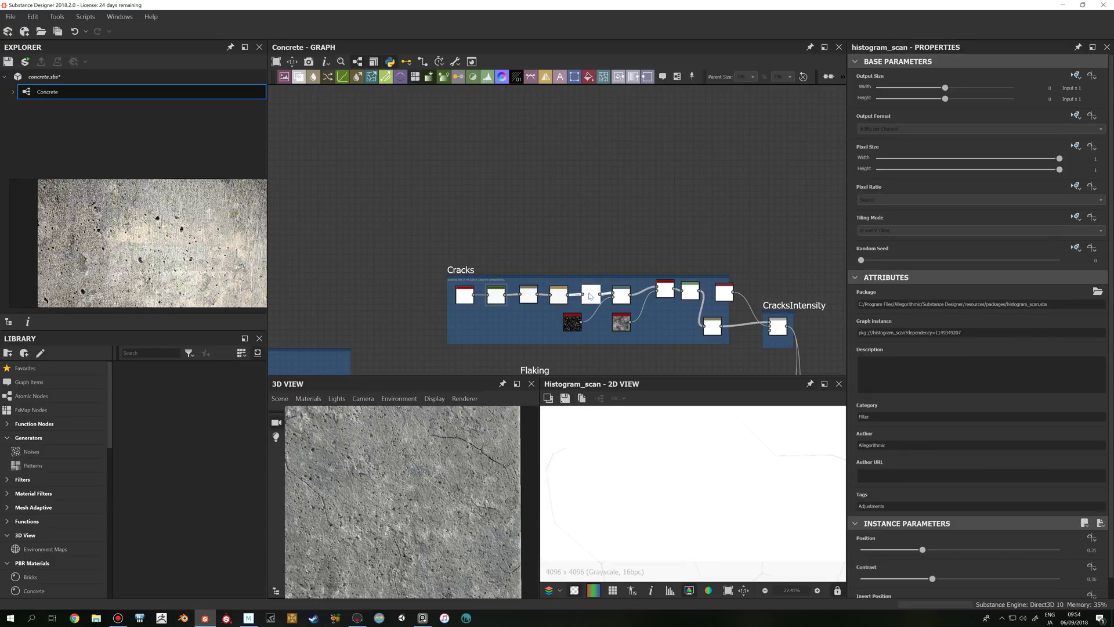
double_click(558, 292)
scroll(559, 294, "up", 3)
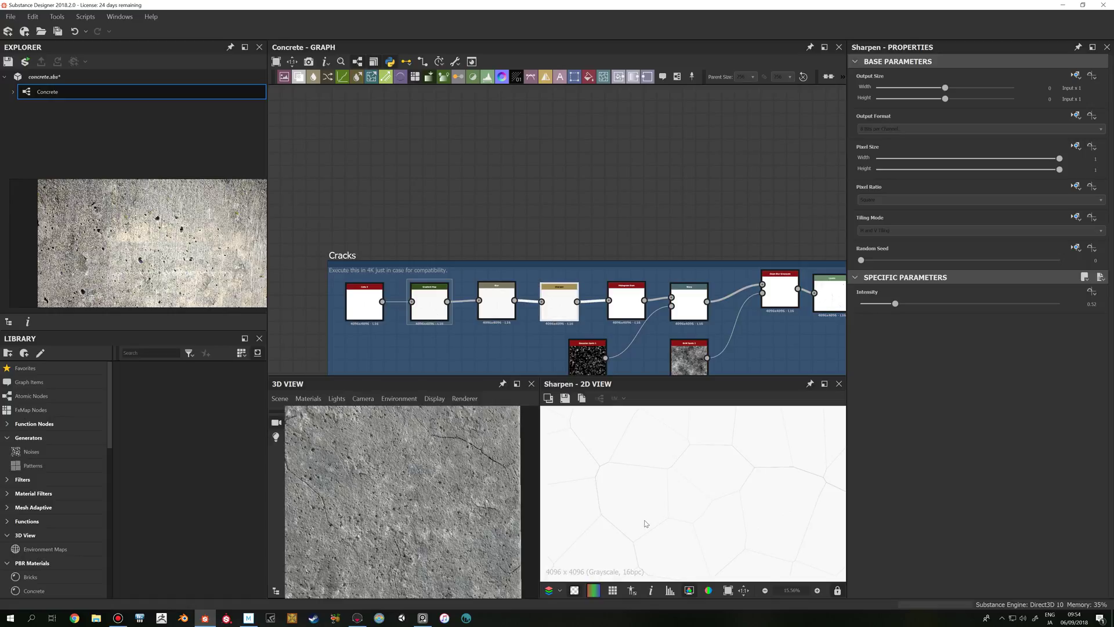
- Preview the Histogram Scan node after Sharpen and examine which crack lines it keeps across the tile
double_click(629, 296)
scroll(754, 522, "down", 2)
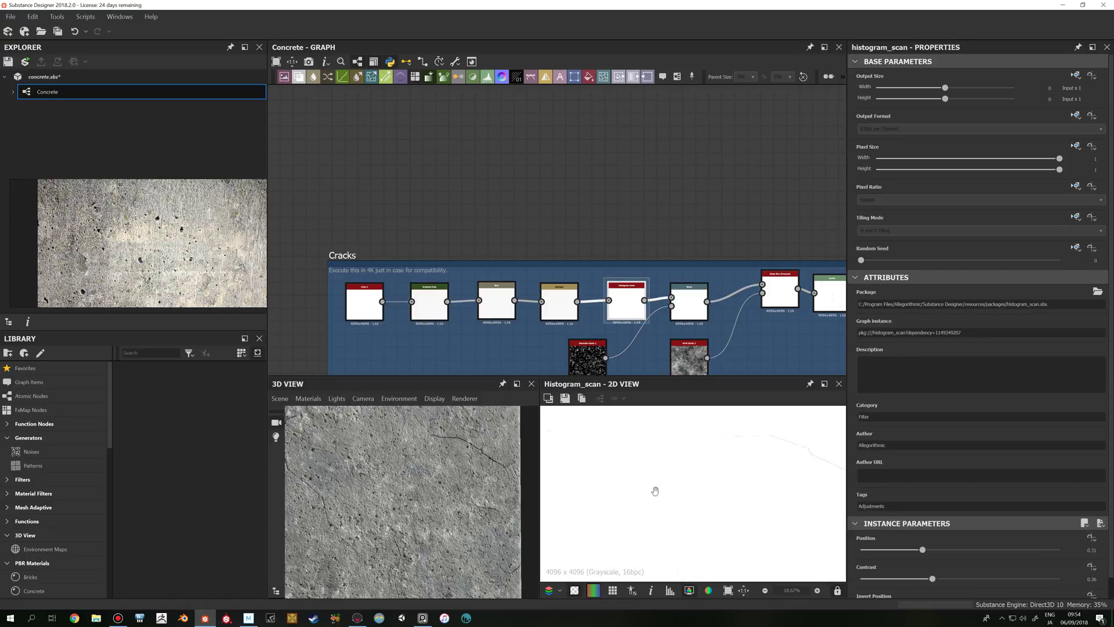
scroll(658, 484, "down", 2)
scroll(656, 485, "down", 1)
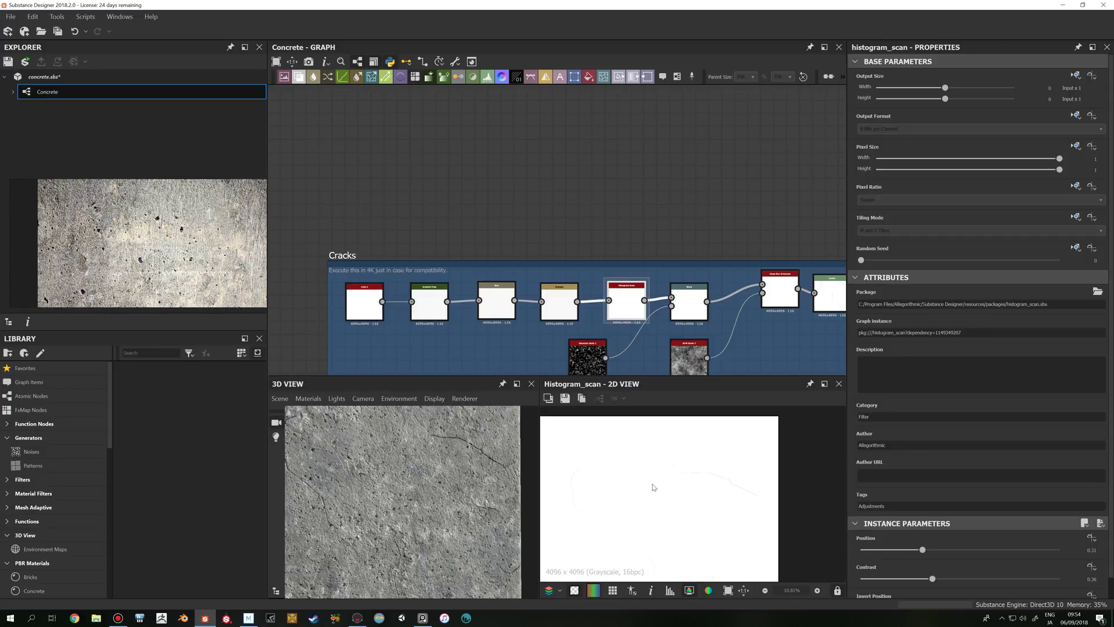
scroll(644, 478, "down", 1)
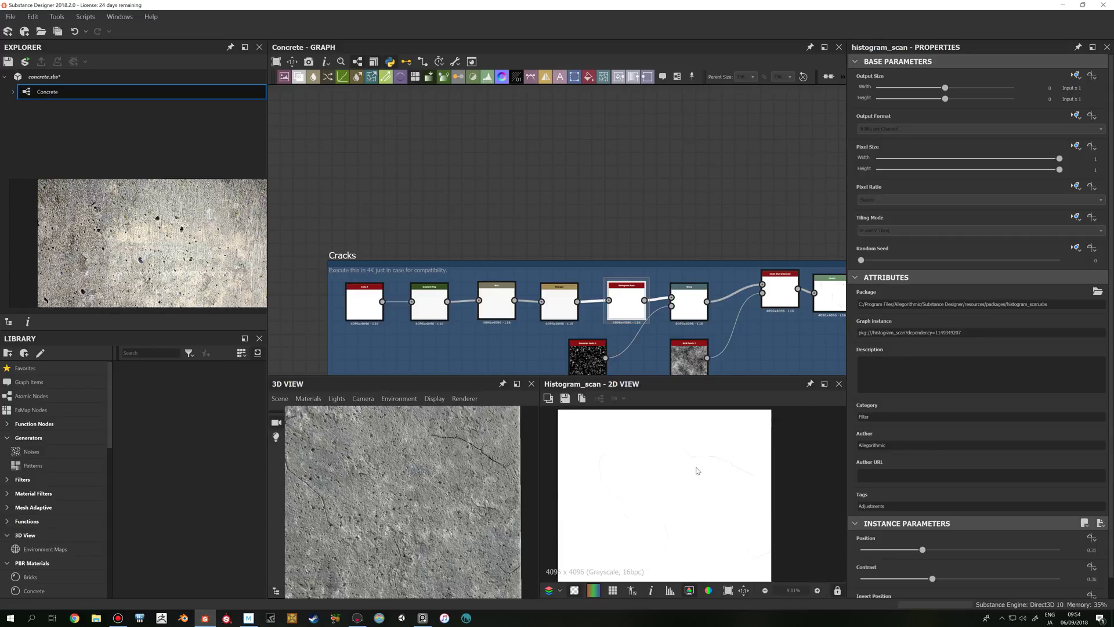
scroll(697, 471, "up", 3)
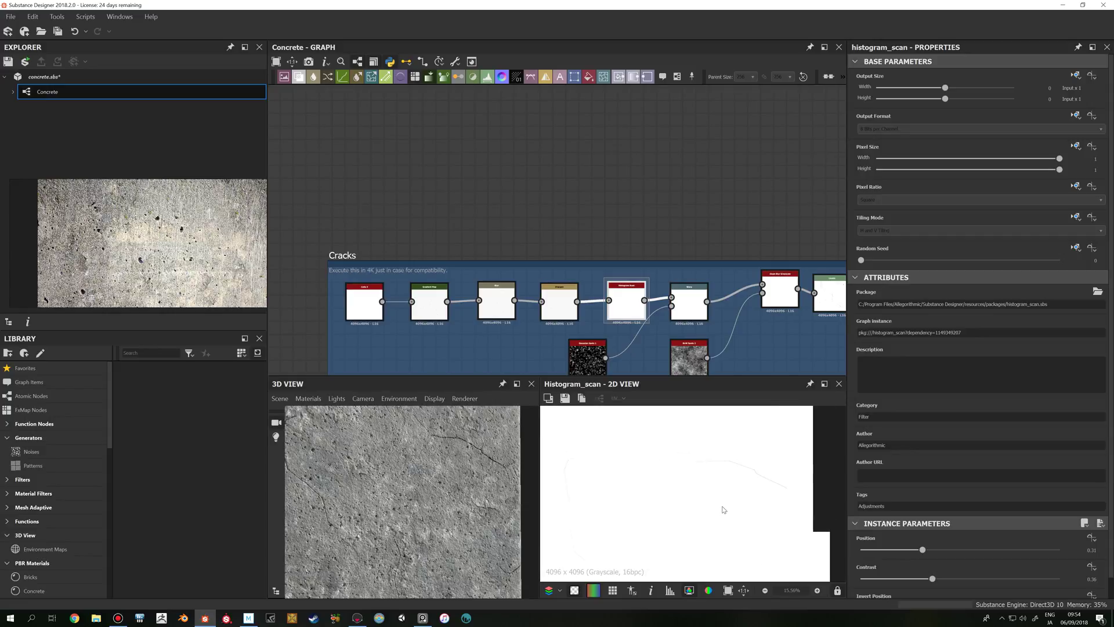
scroll(706, 460, "down", 2)
- Inspect the cracks on the 3D cube from a distance and up close
scroll(439, 490, "down", 4)
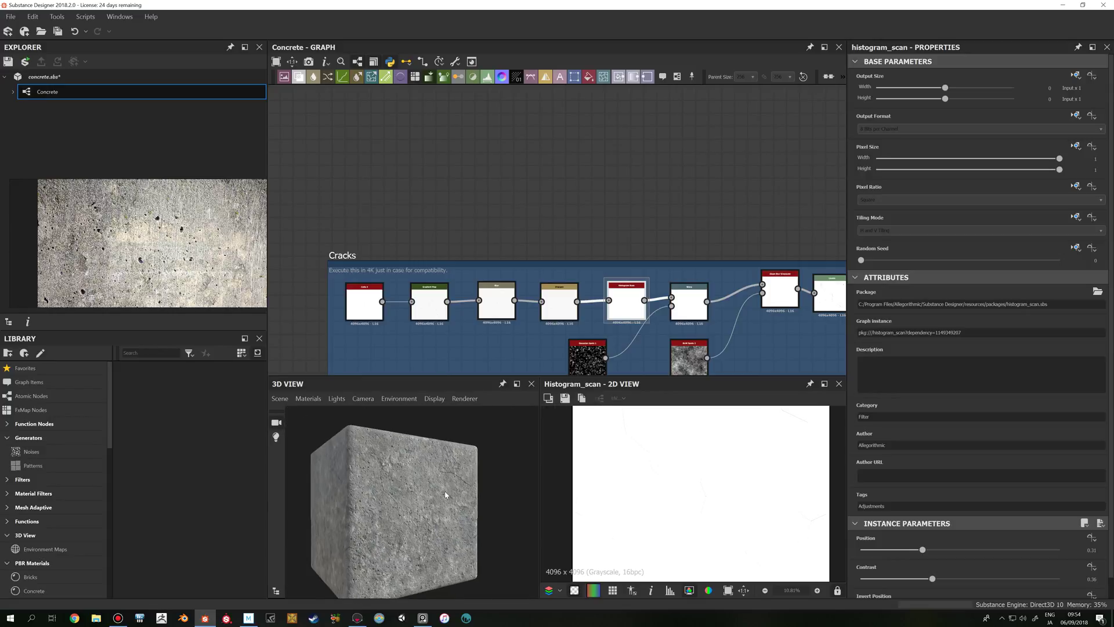
scroll(441, 490, "up", 5)
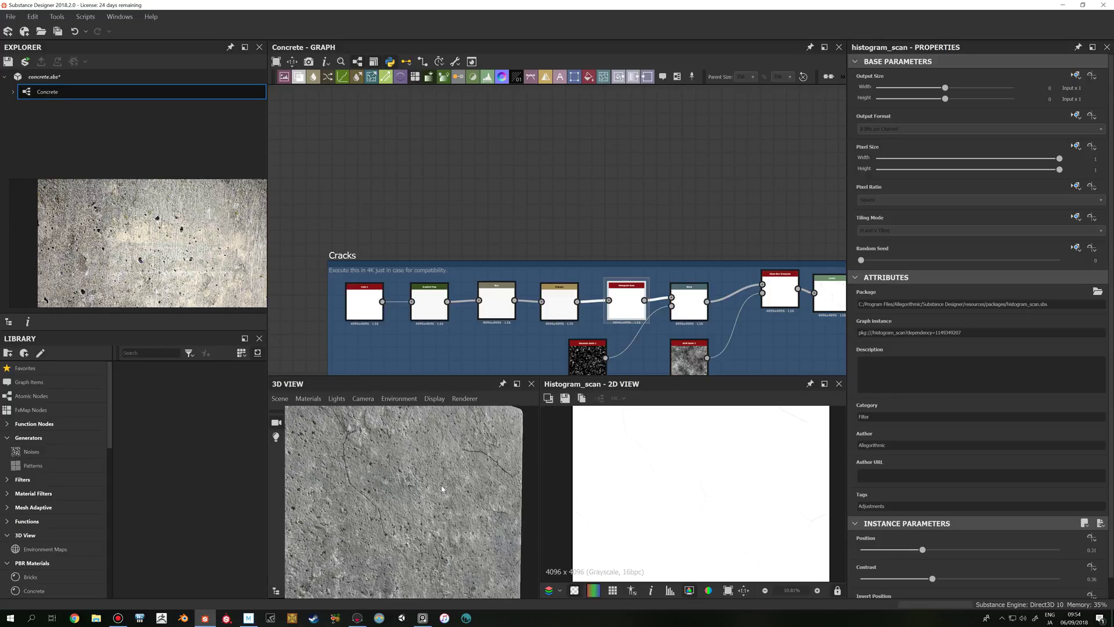
scroll(441, 487, "down", 5)
scroll(429, 490, "up", 4)
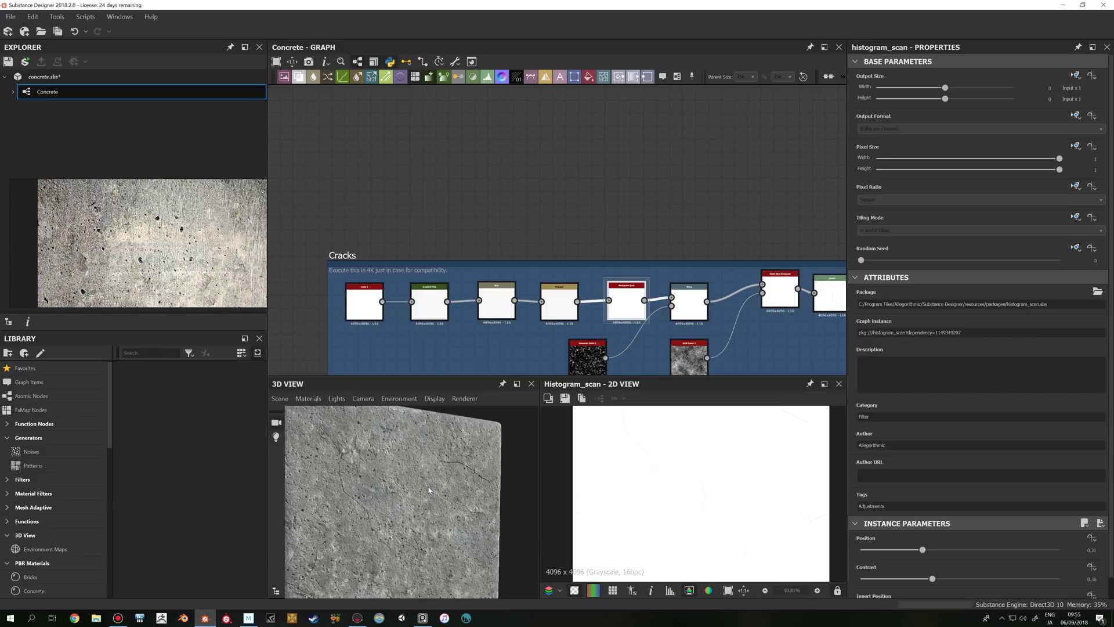
scroll(435, 489, "up", 3)
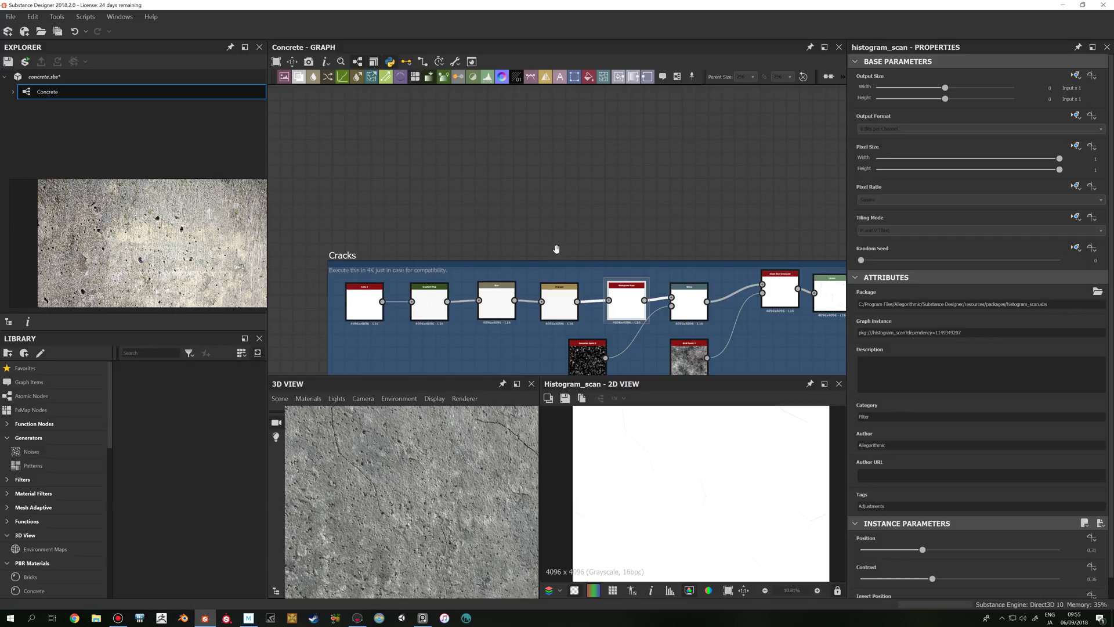
- Preview the Warp node after Histogram Scan and compare it with its Gaussian Spots 1 gradient input
middle_click_drag(555, 248, 510, 179)
scroll(638, 261, "up", 5)
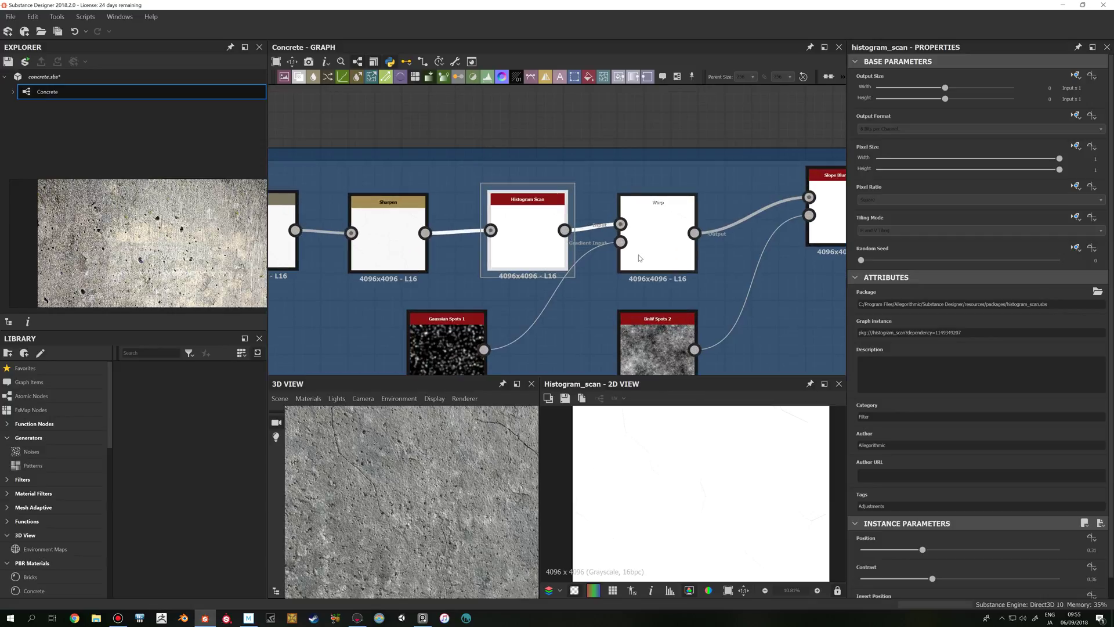
left_click_drag(539, 242, 535, 245)
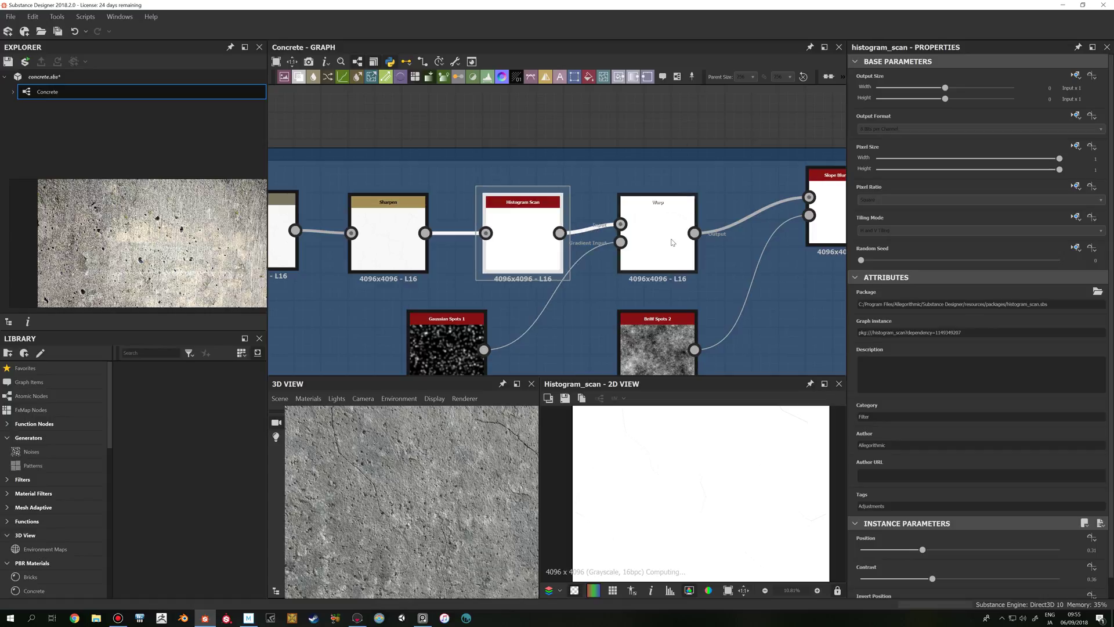
double_click(673, 242)
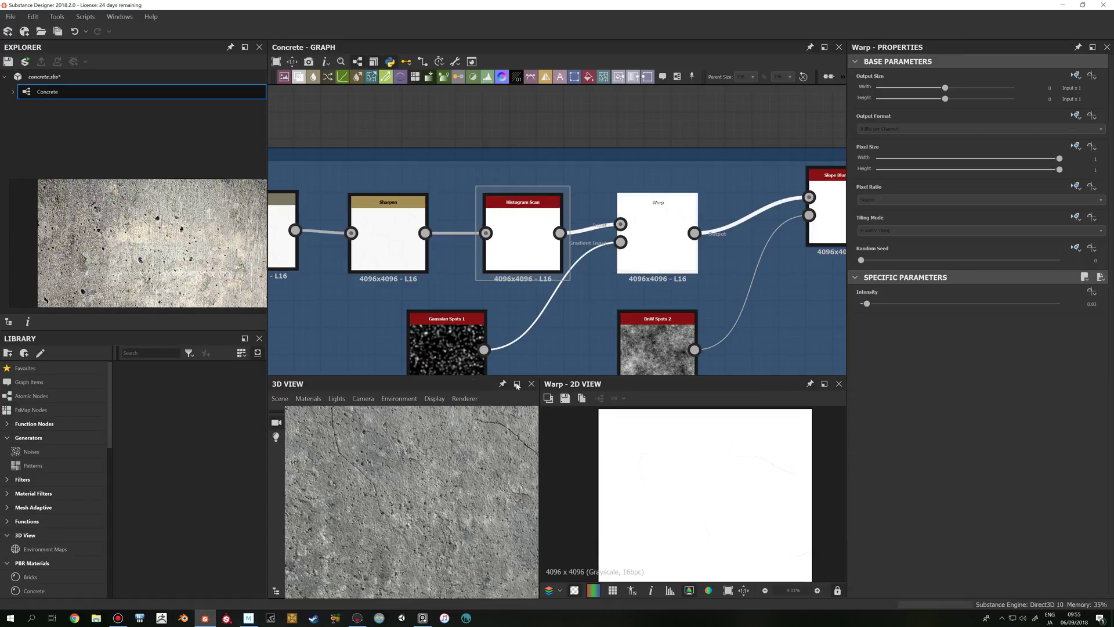
double_click(458, 352)
left_click(638, 249)
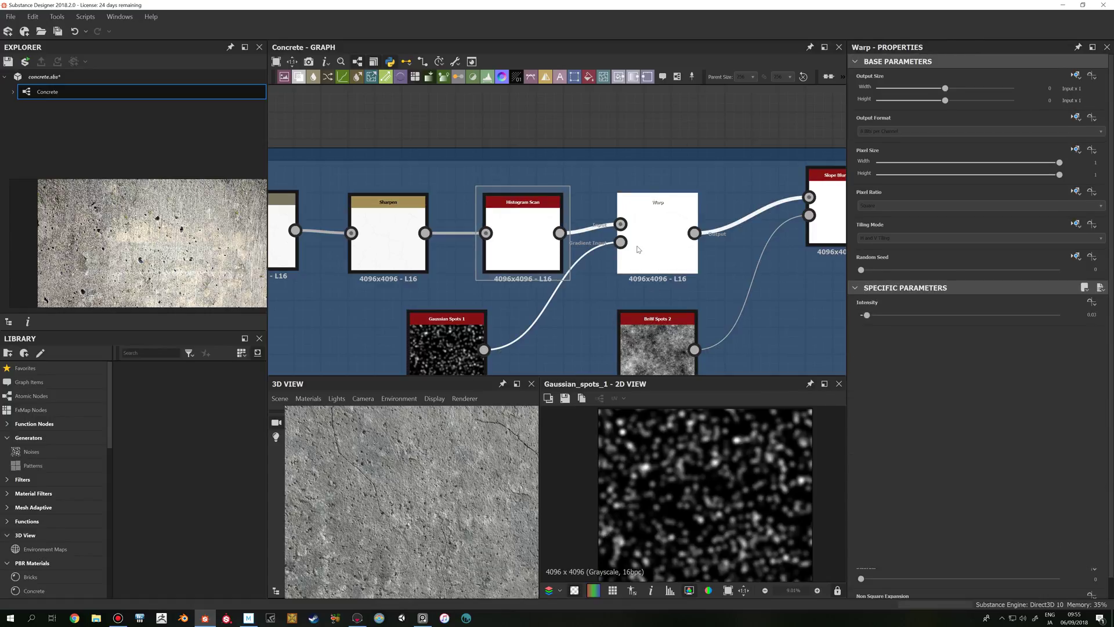
double_click(638, 249)
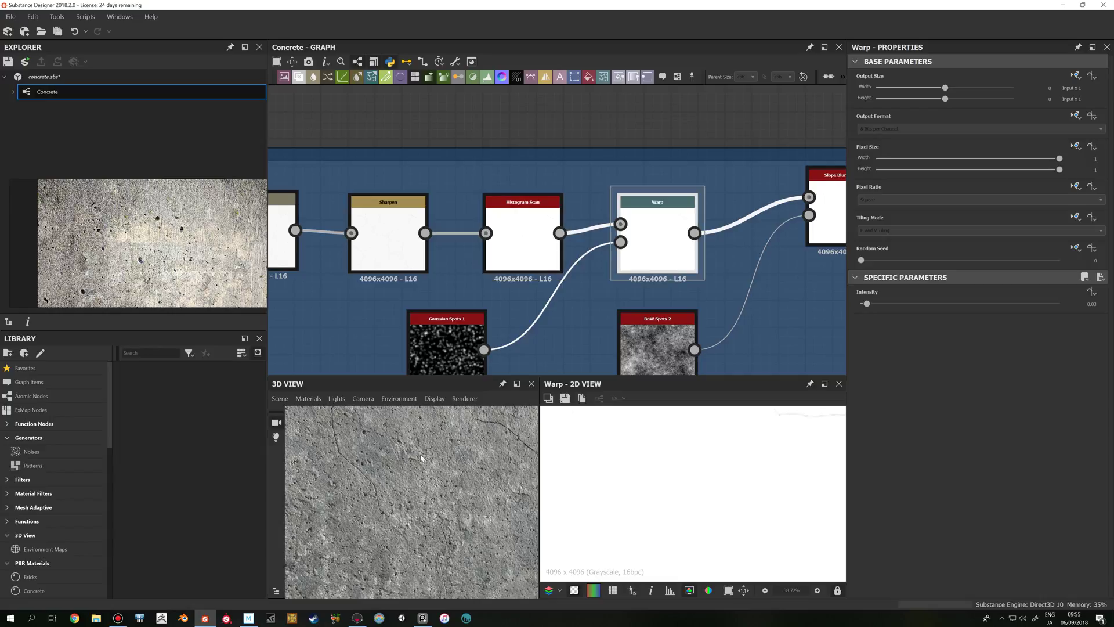
- Inspect the warped crack line up close on the 3D surface
scroll(394, 450, "up", 3)
middle_click_drag(385, 440, 428, 479)
left_click_drag(428, 479, 368, 469)
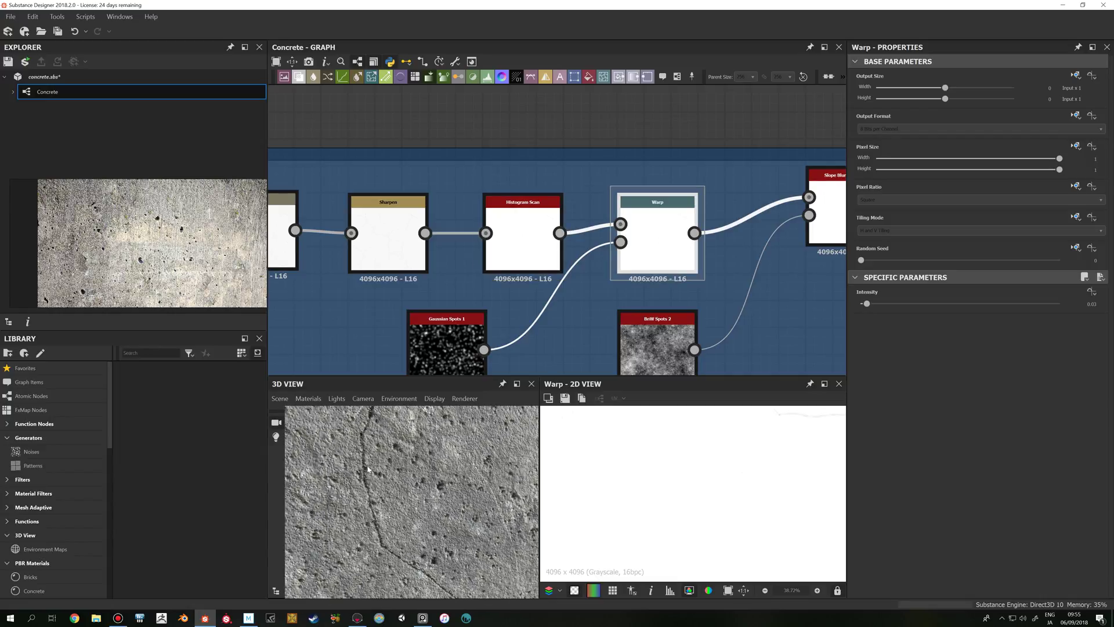
scroll(655, 340, "down", 3)
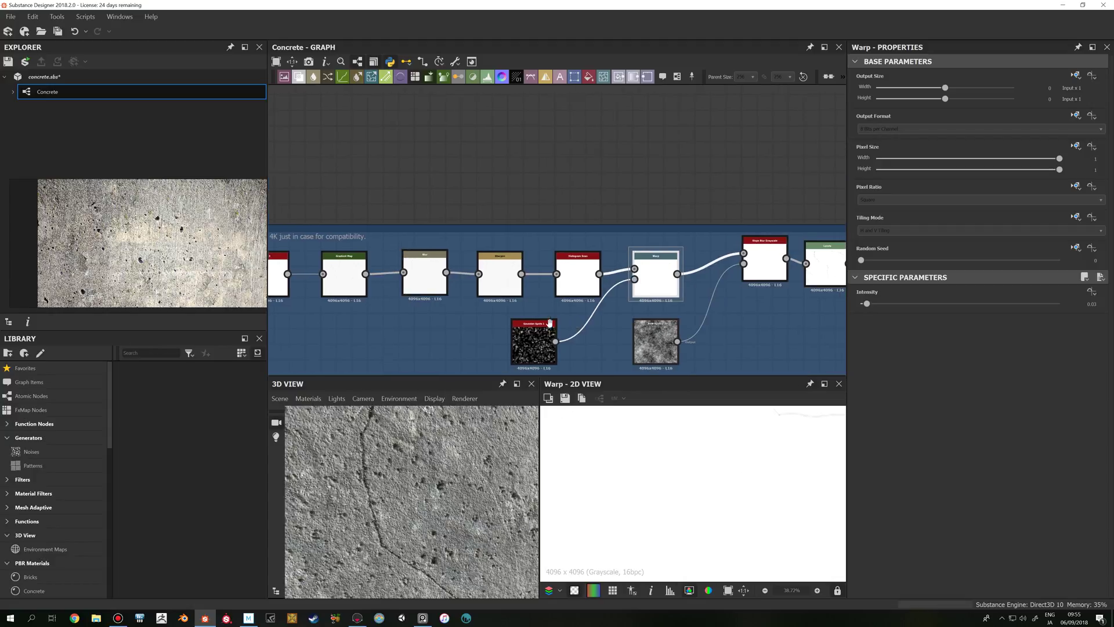
- Preview the Slope Blur Grayscale node after Warp, examine its crack line up close, and show the parameters of its BnW Spots 2 input
middle_click_drag(758, 301, 633, 294)
scroll(633, 294, "up", 3)
double_click(641, 247)
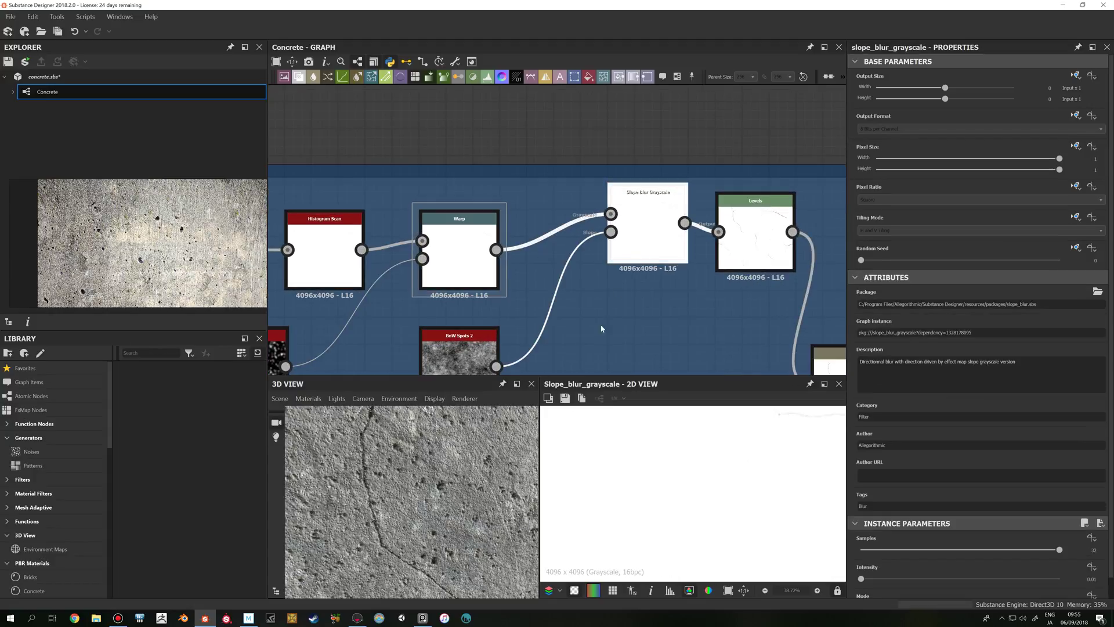
scroll(642, 460, "up", 4)
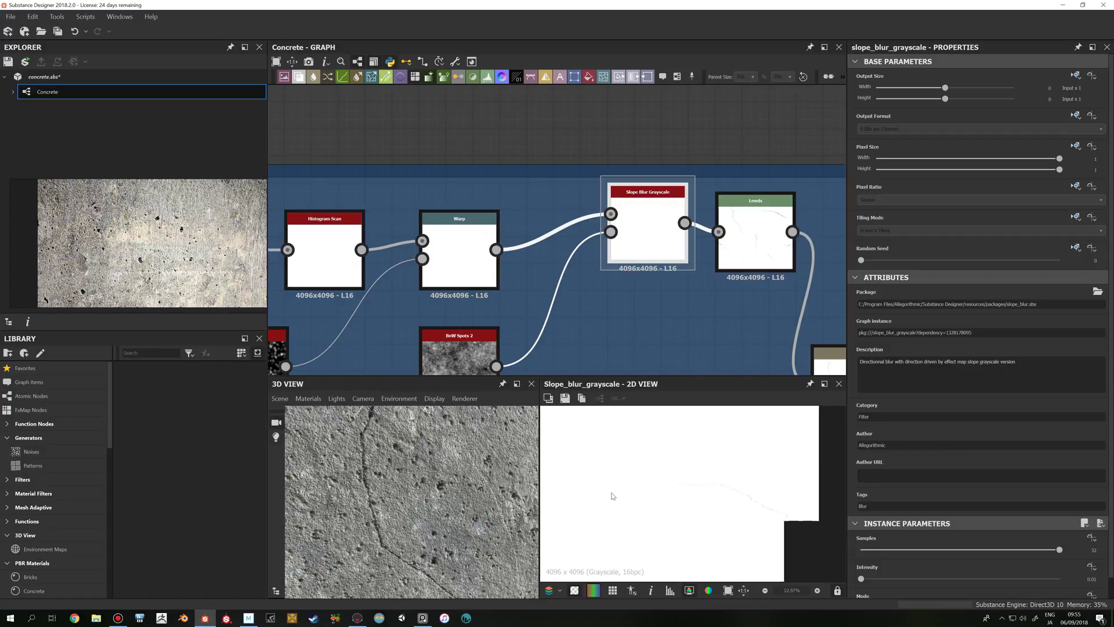
scroll(659, 491, "up", 6)
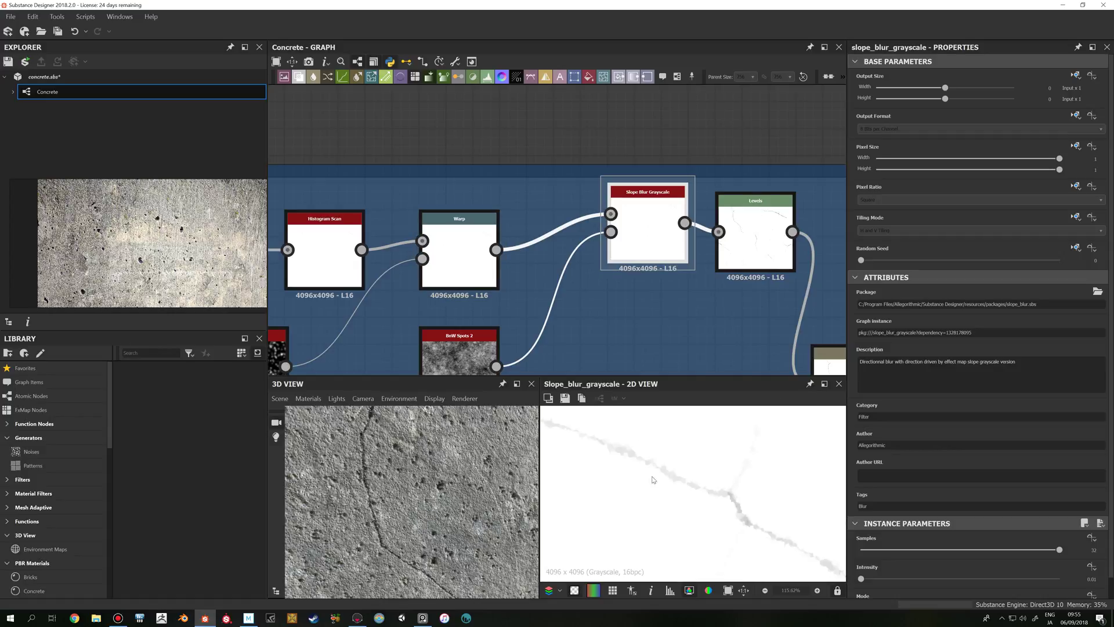
middle_click_drag(755, 525, 690, 485)
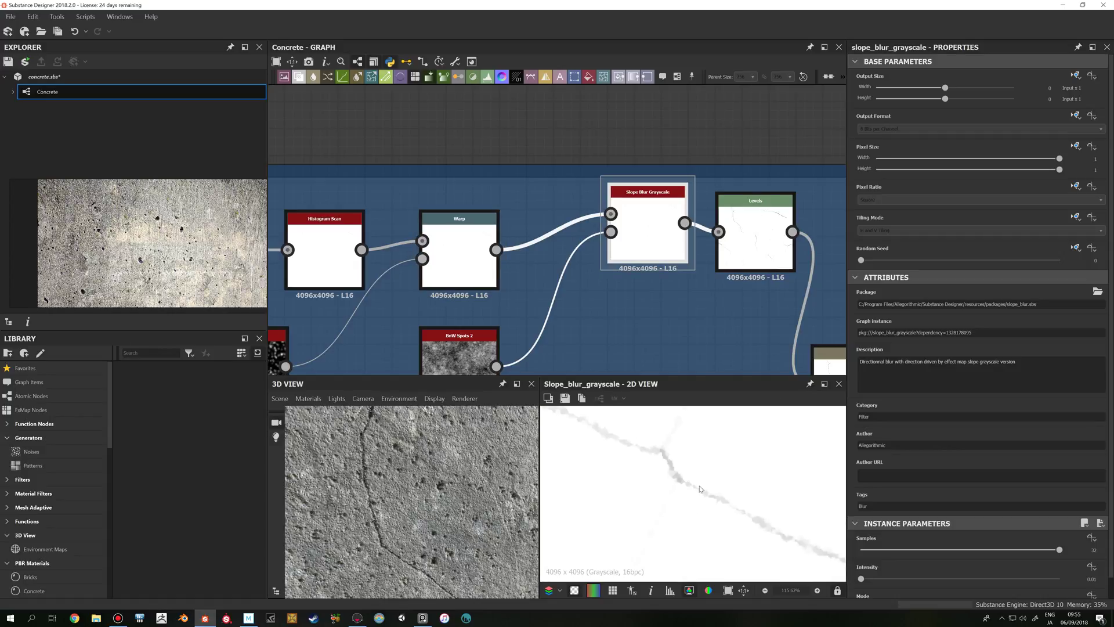
middle_click_drag(553, 289, 562, 265)
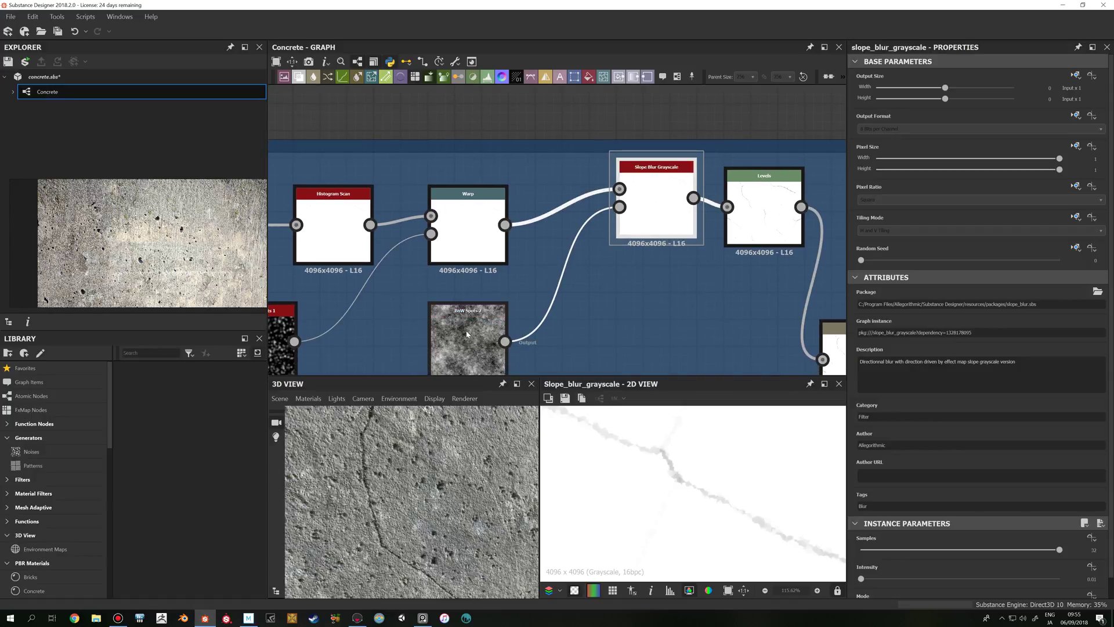
left_click(481, 334)
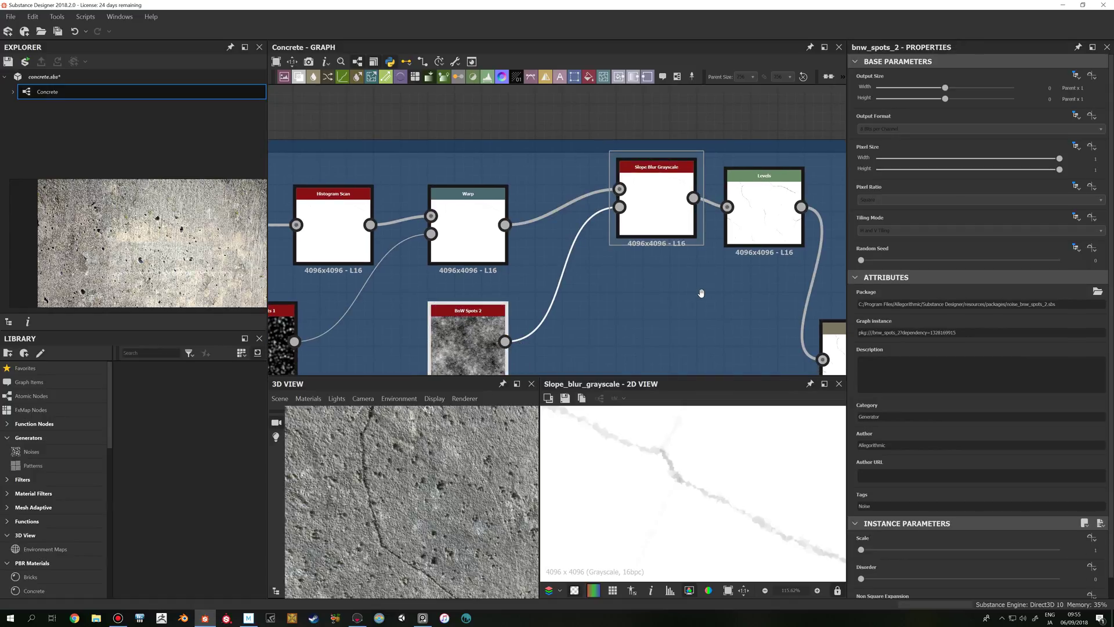
- Preview the Levels node after Slope Blur Grayscale and examine the darkened crack lines across the tile and up close
middle_click_drag(481, 334, 334, 342)
double_click(617, 214)
scroll(672, 445, "down", 10)
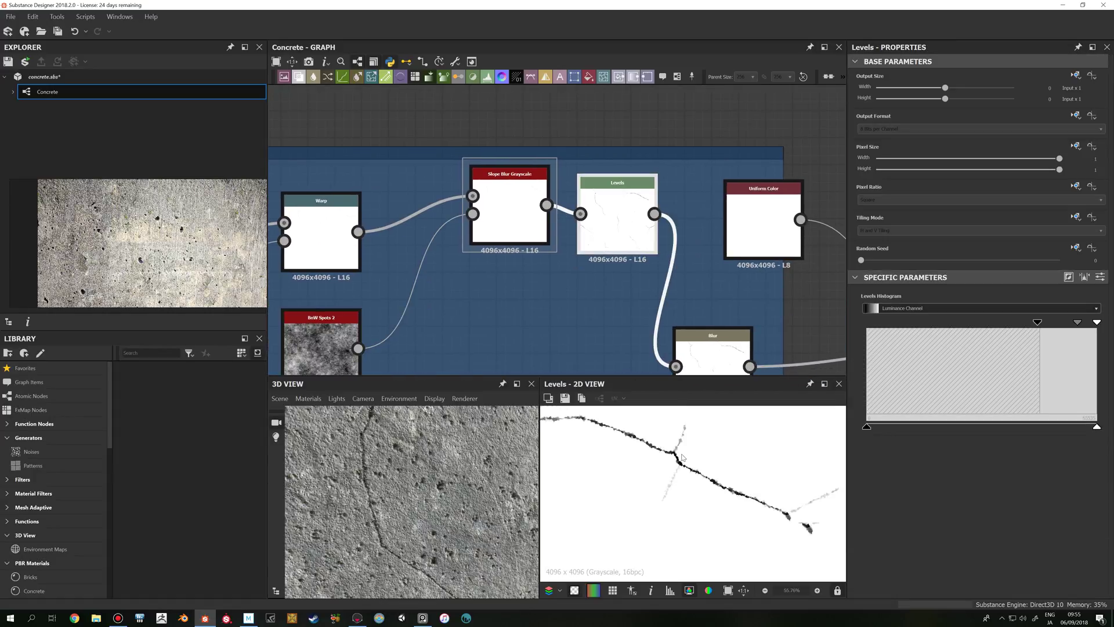
scroll(705, 473, "down", 5)
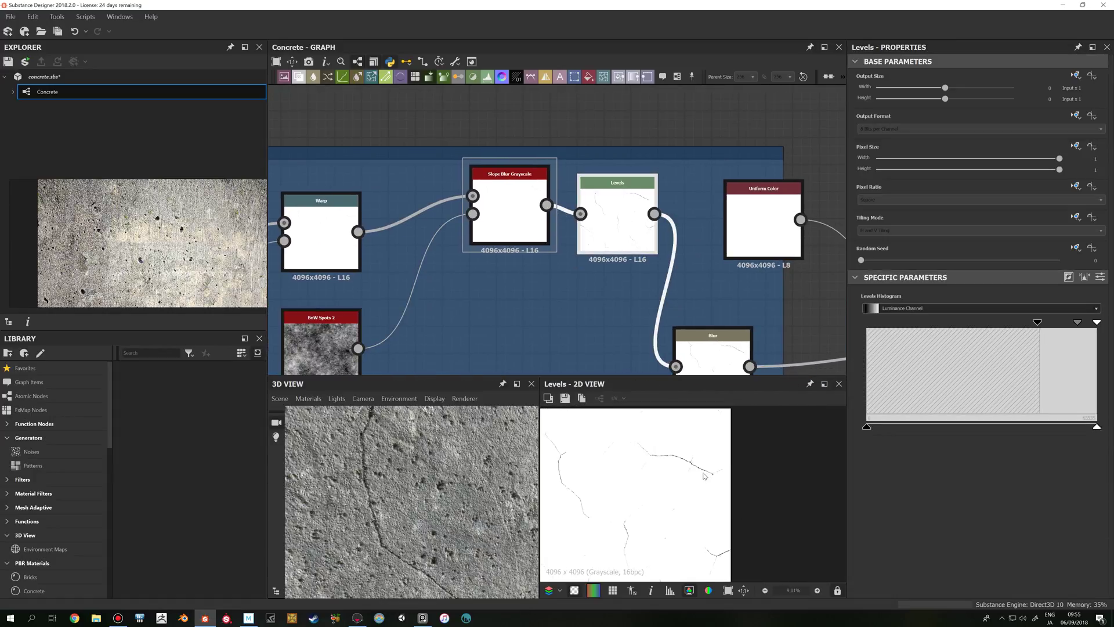
scroll(673, 462, "up", 5)
scroll(672, 464, "up", 2)
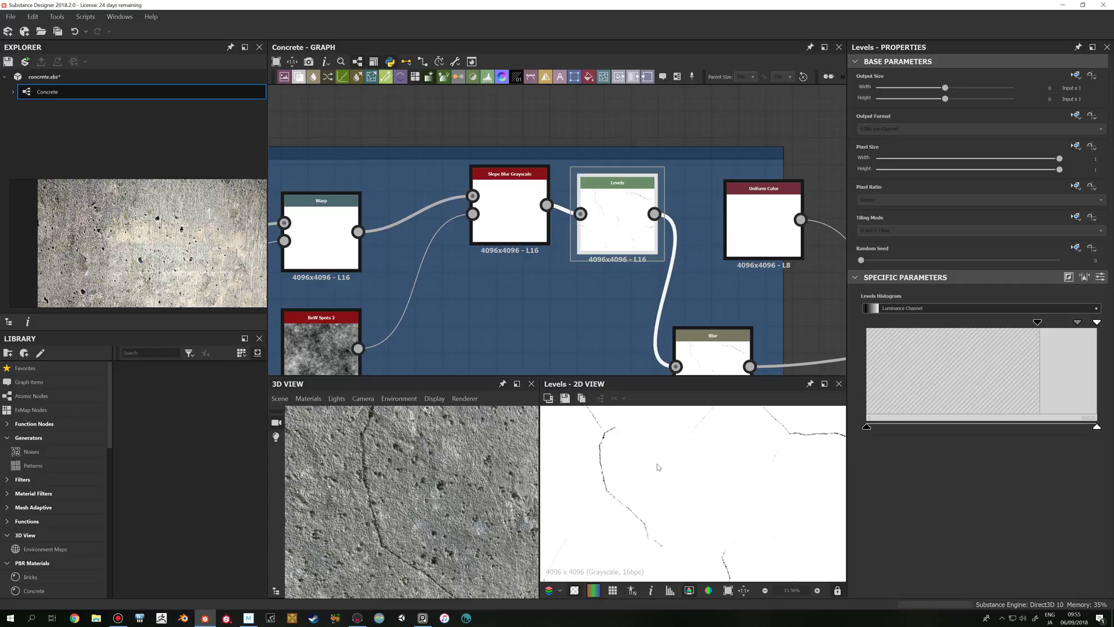
scroll(668, 289, "down", 1)
- Preview the Blur node that follows Levels at the end of the Cracks group
middle_click_drag(668, 289, 576, 228)
scroll(631, 476, "up", 1)
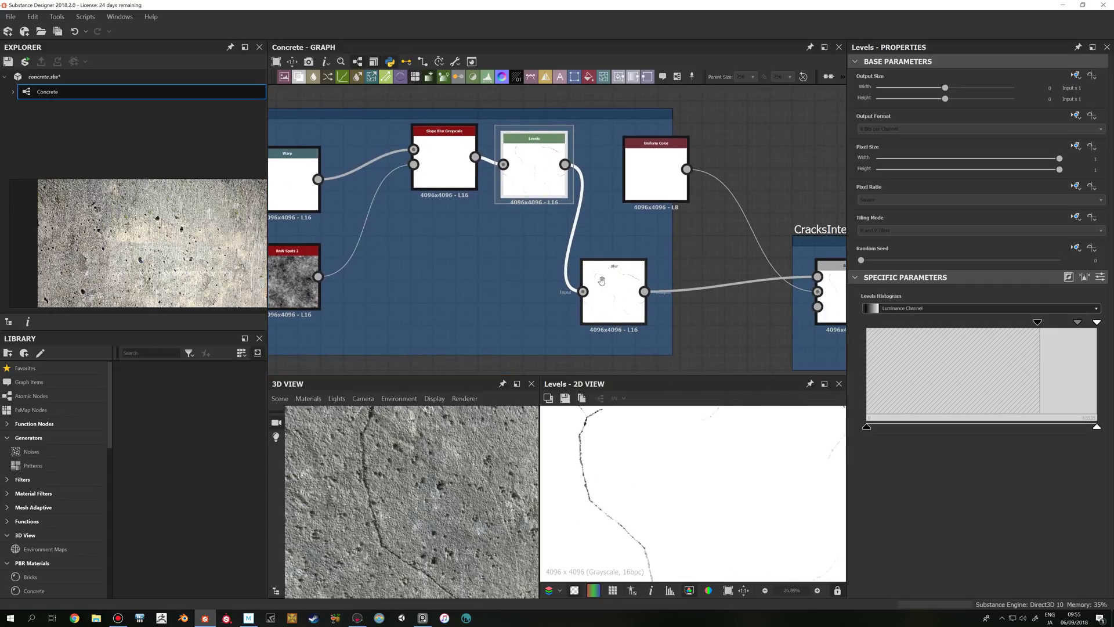
middle_click_drag(600, 279, 572, 275)
double_click(567, 265)
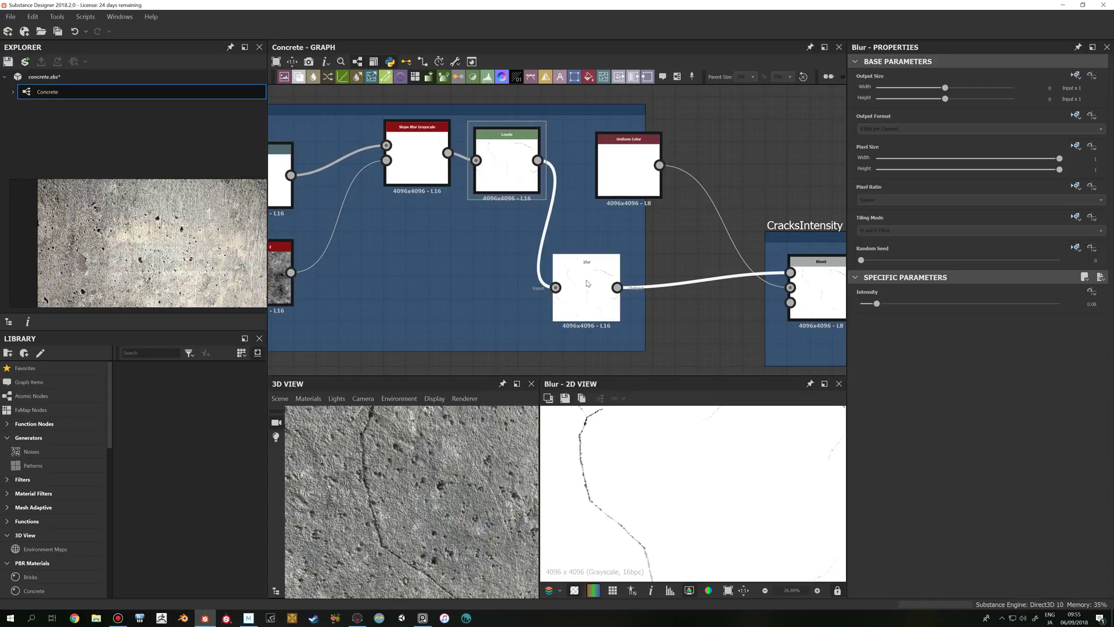
- Show the parameters of the Blend node in the CracksIntensity frame
scroll(766, 321, "down", 2)
middle_click_drag(759, 320, 640, 307)
scroll(639, 308, "up", 3)
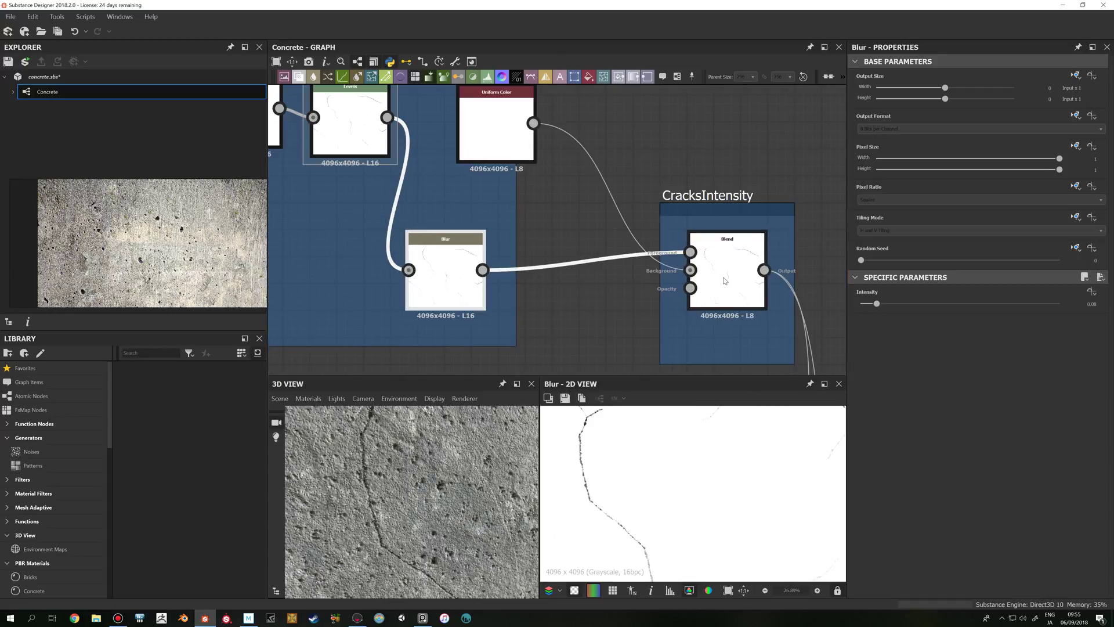
left_click(731, 273)
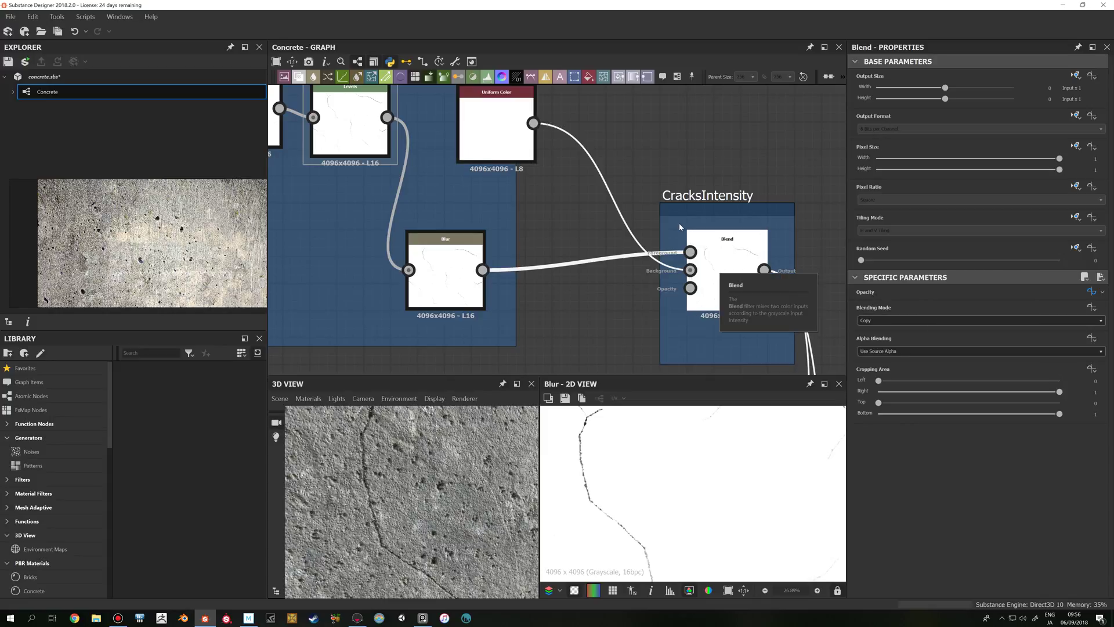
- Trace the CracksIntensity Blend's output connections through the graph to the base color and normal chains
scroll(723, 319, "down", 3)
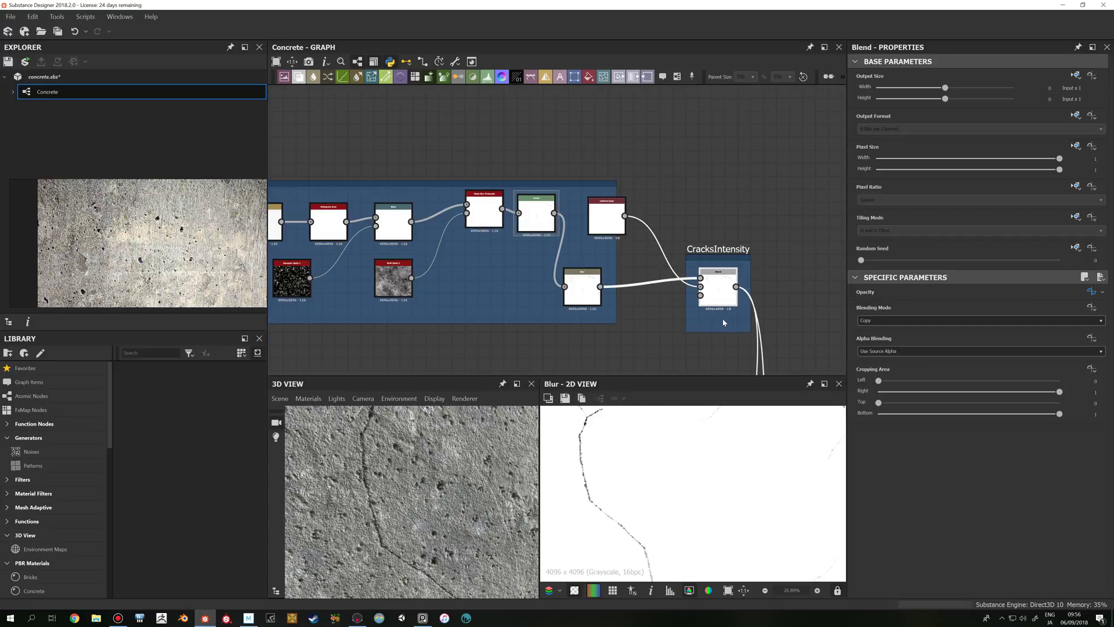
scroll(724, 323, "down", 1)
middle_click_drag(717, 337, 683, 215)
scroll(682, 222, "down", 3)
middle_click_drag(688, 294, 664, 209)
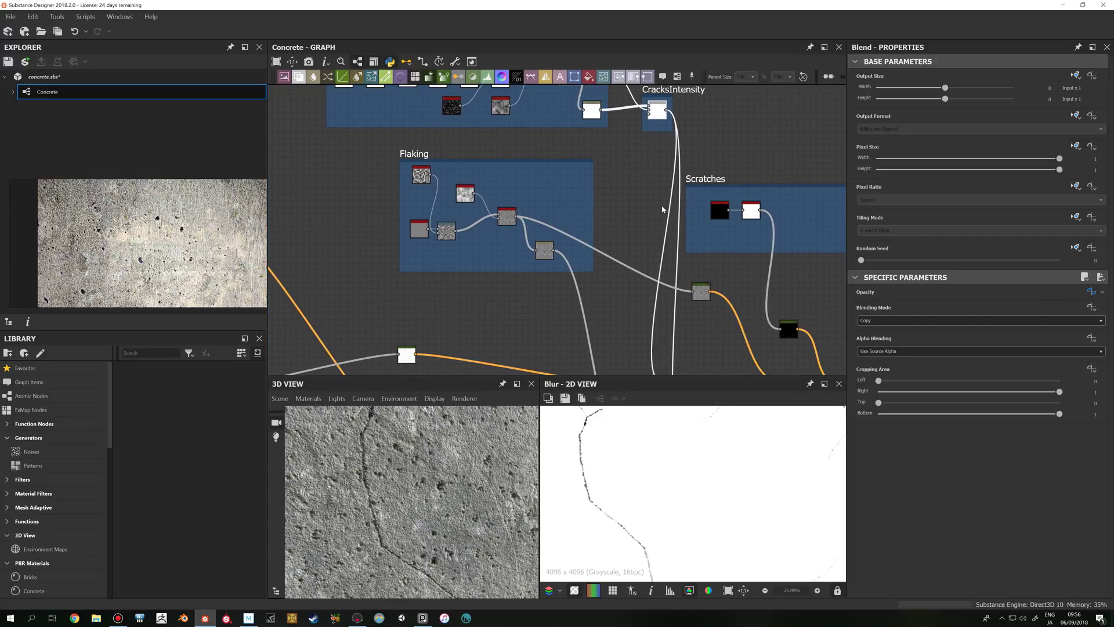
scroll(615, 290, "down", 4)
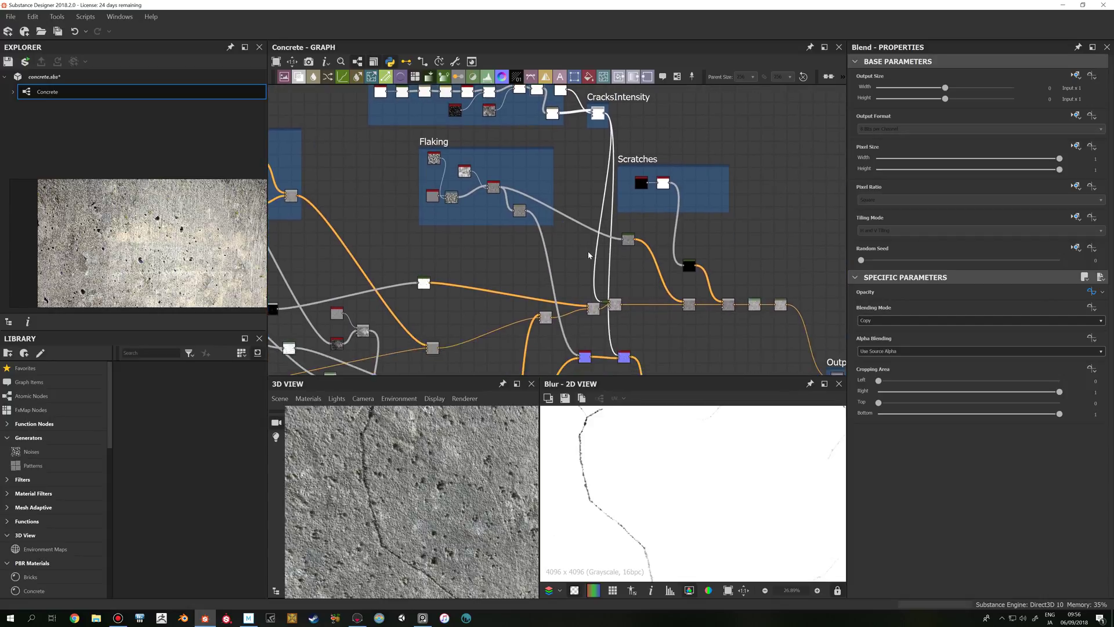
middle_click_drag(602, 137, 600, 145)
middle_click_drag(569, 199, 597, 156)
scroll(602, 153, "up", 3)
scroll(601, 152, "down", 3)
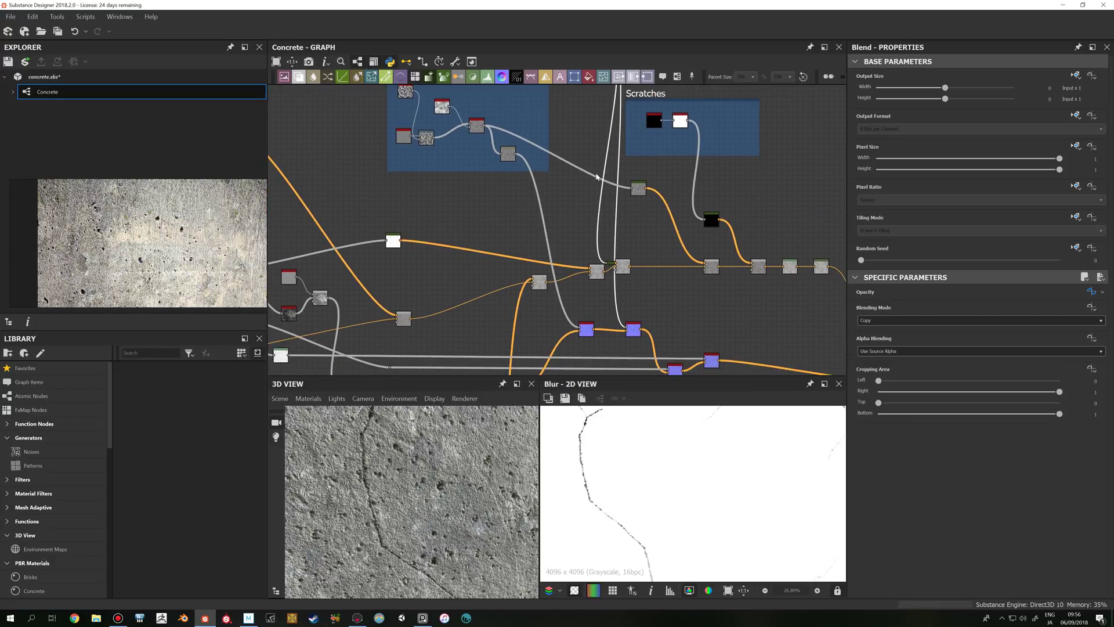
scroll(591, 186, "up", 2)
mouse_move(581, 234)
middle_mouse_down()
mouse_move(595, 350)
mouse_move(594, 257)
mouse_move(536, 180)
middle_mouse_up()
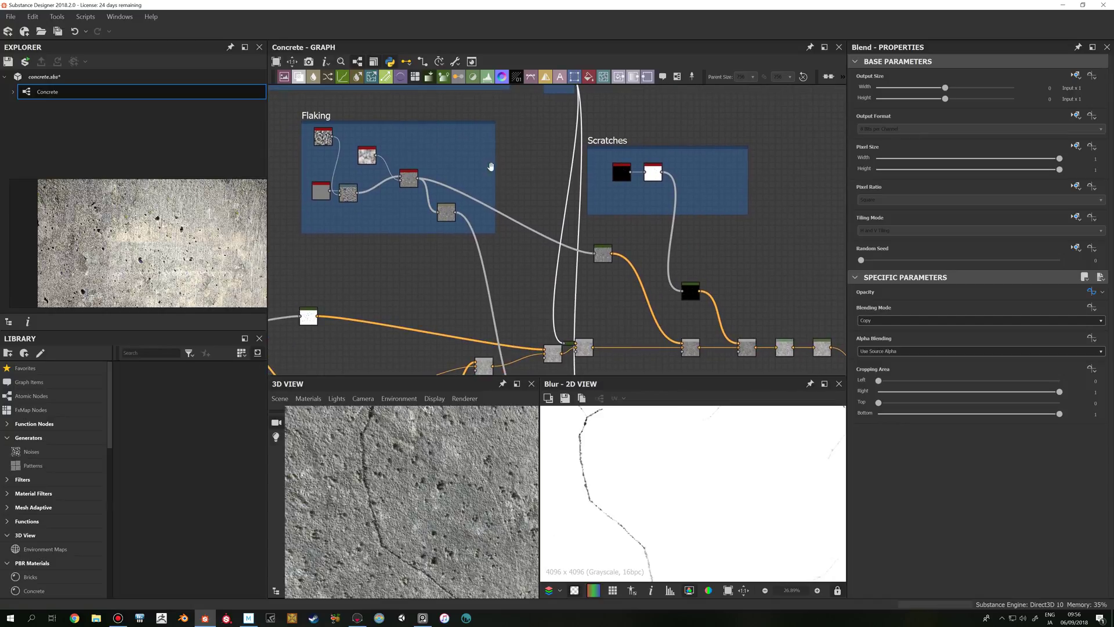
- Preview the scratches generator, the node after it in the Scratches group, and the Gradient Map they feed
middle_click_drag(617, 178, 559, 132)
double_click(559, 131)
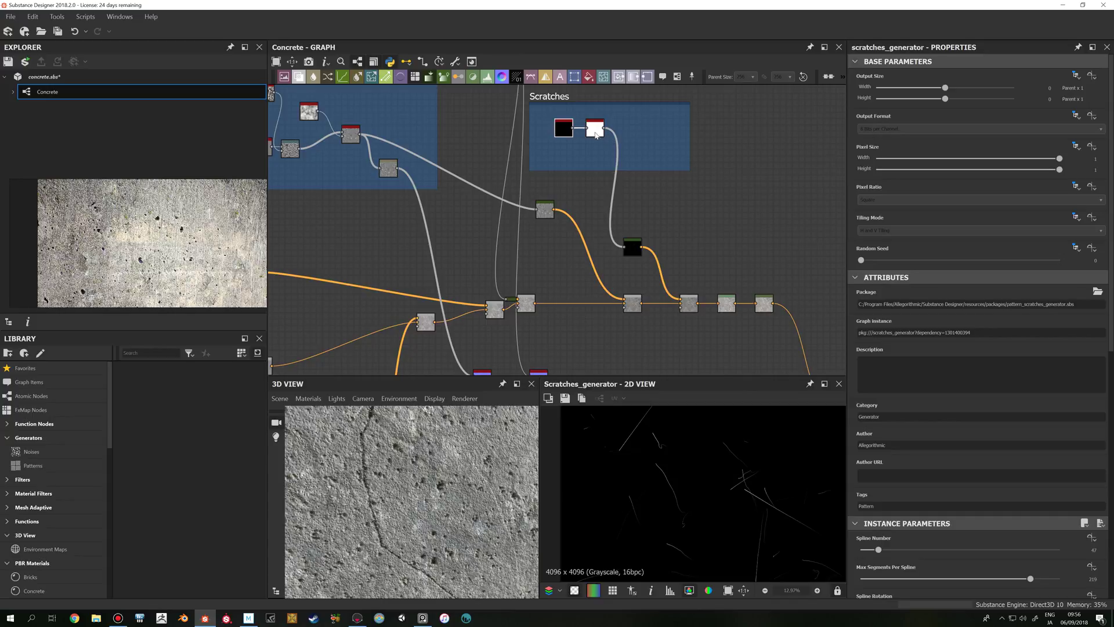
double_click(596, 133)
middle_click_drag(654, 251, 634, 241)
double_click(612, 238)
- Preview the Add (Linear Dodge) Blend that merges the scratches into the base color, and inspect the concrete on the 3D surface
middle_click_drag(706, 244, 658, 262)
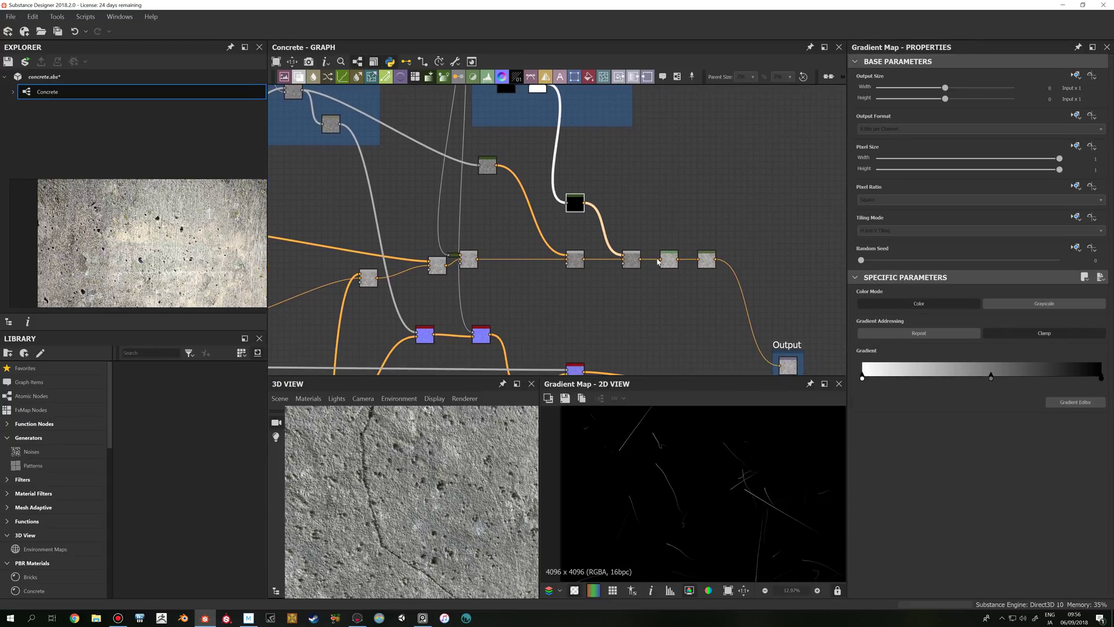
double_click(630, 259)
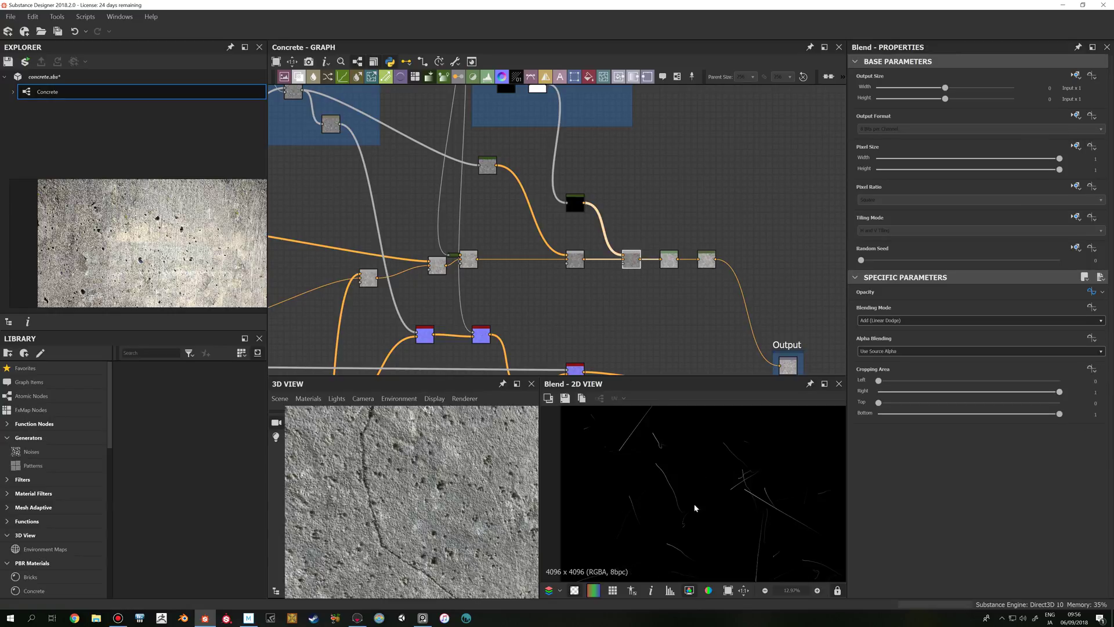
scroll(691, 504, "up", 2)
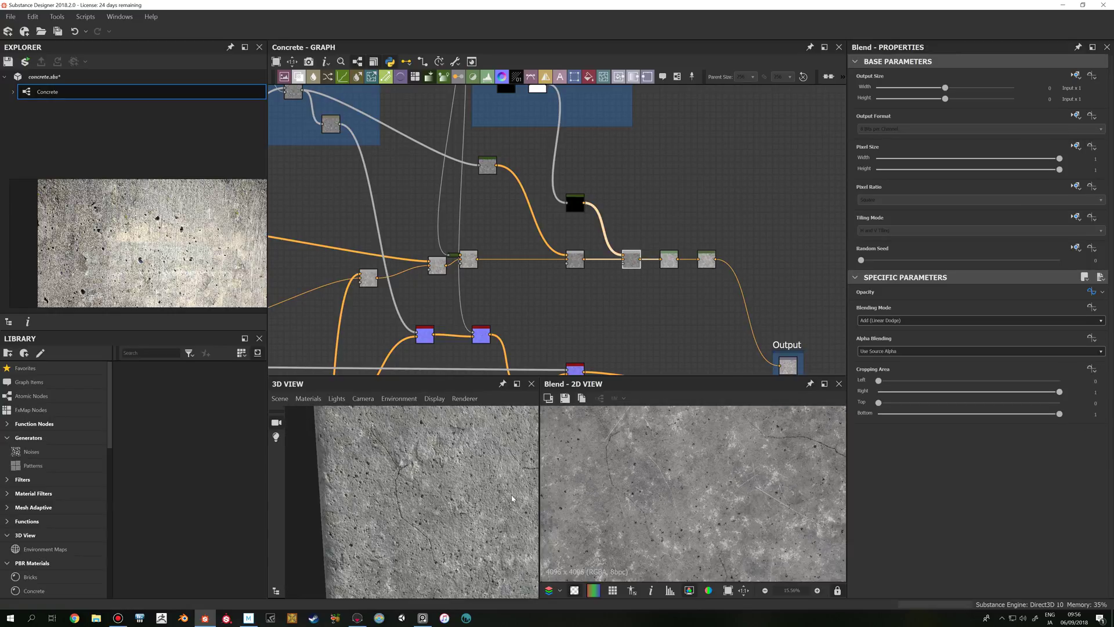
left_click_drag(485, 502, 472, 441)
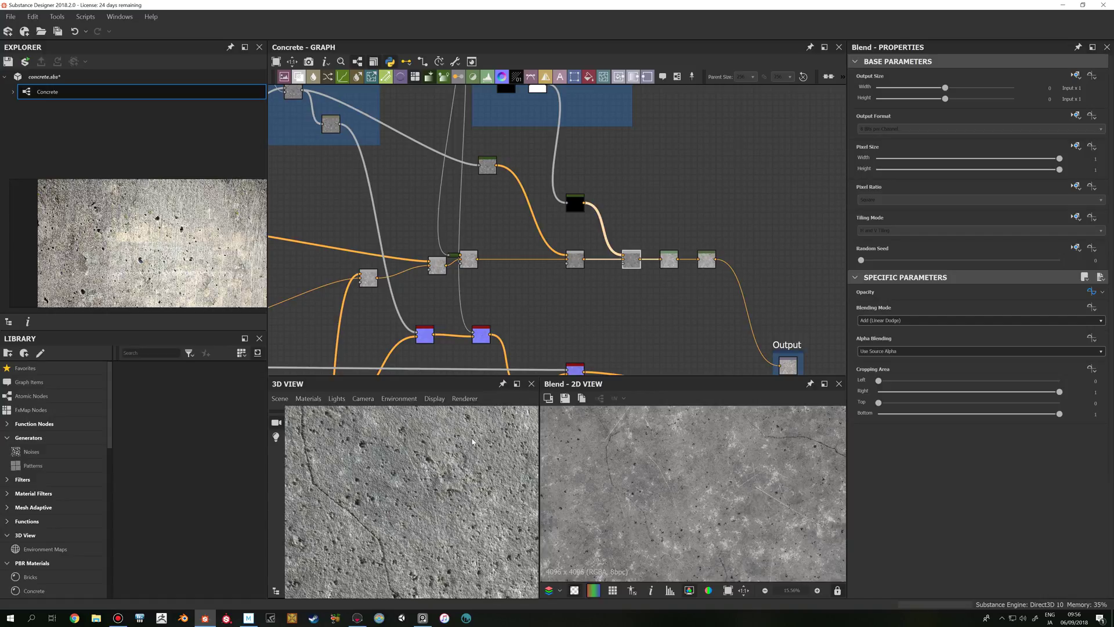
- Review the Levels histogram and the HSL node's Saturation and Lightness parameters at the end of the base color chain
scroll(650, 284, "down", 1)
middle_click_drag(656, 294, 621, 285)
left_click(630, 255)
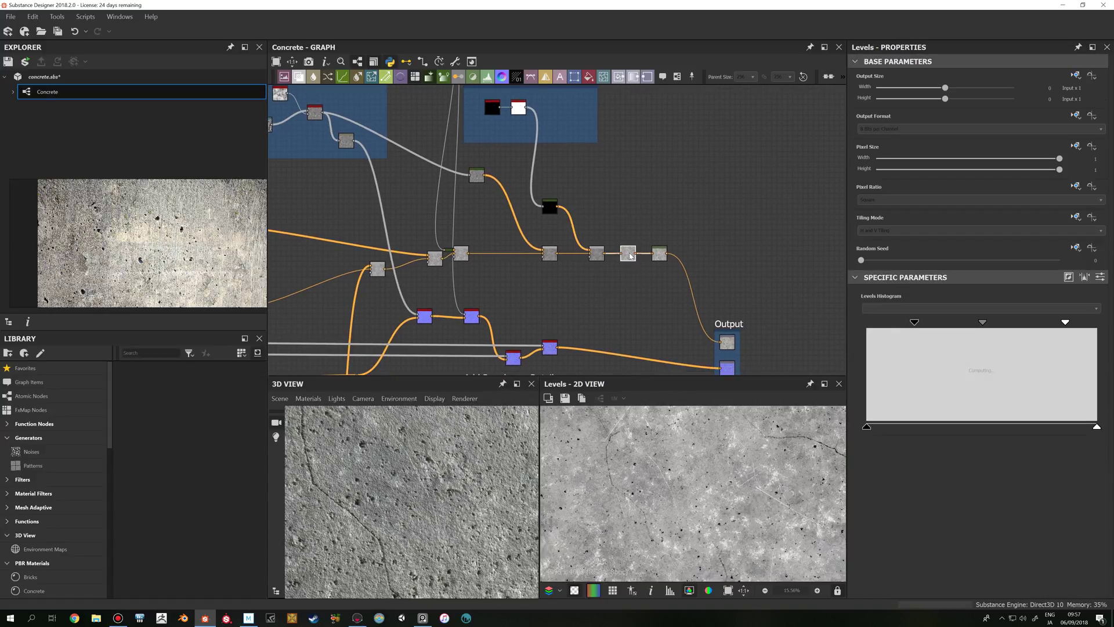
left_click(660, 258)
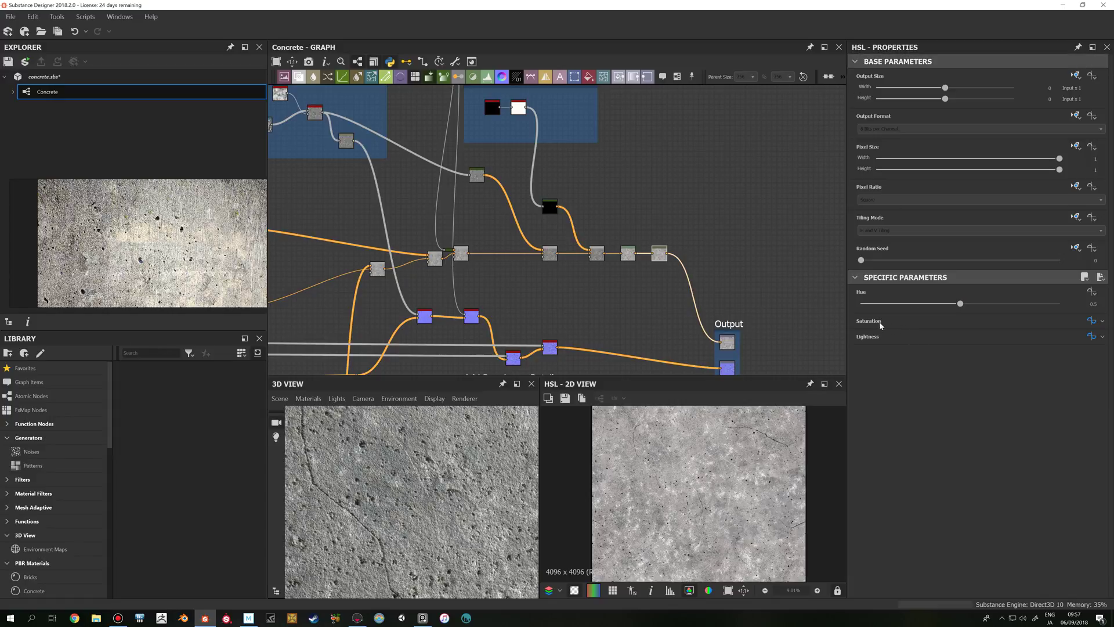
mouse_move(876, 341)
- Preview the Base Color output and examine its cracks, pits and scratches up close and across the whole tile
scroll(690, 320, "down", 2)
middle_click_drag(689, 317, 706, 225)
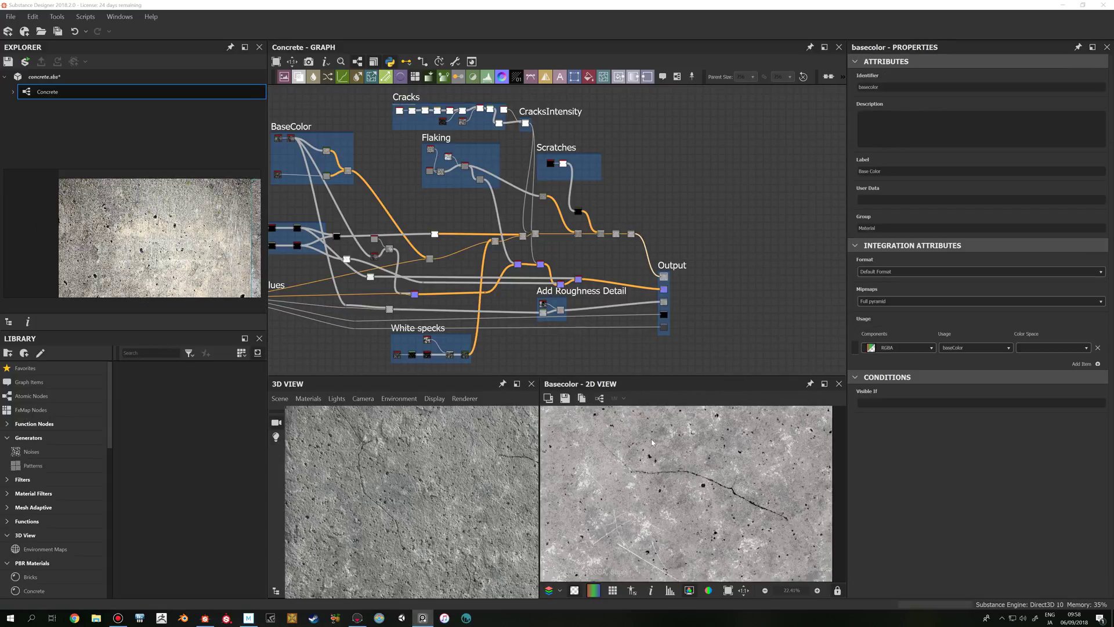
scroll(652, 443, "up", 2)
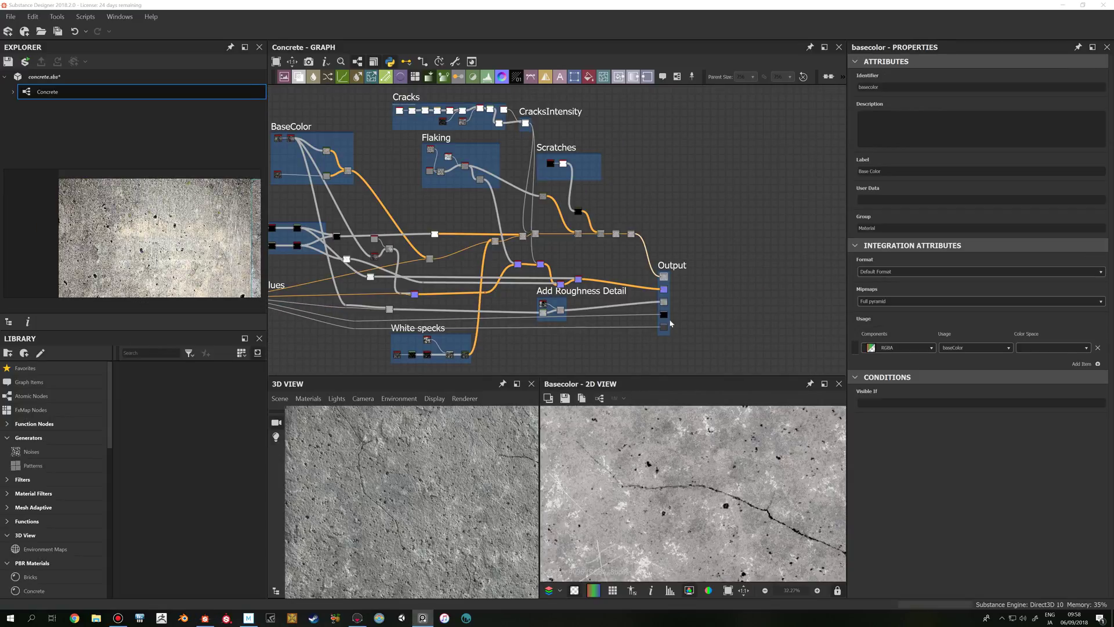
scroll(681, 496, "up", 2)
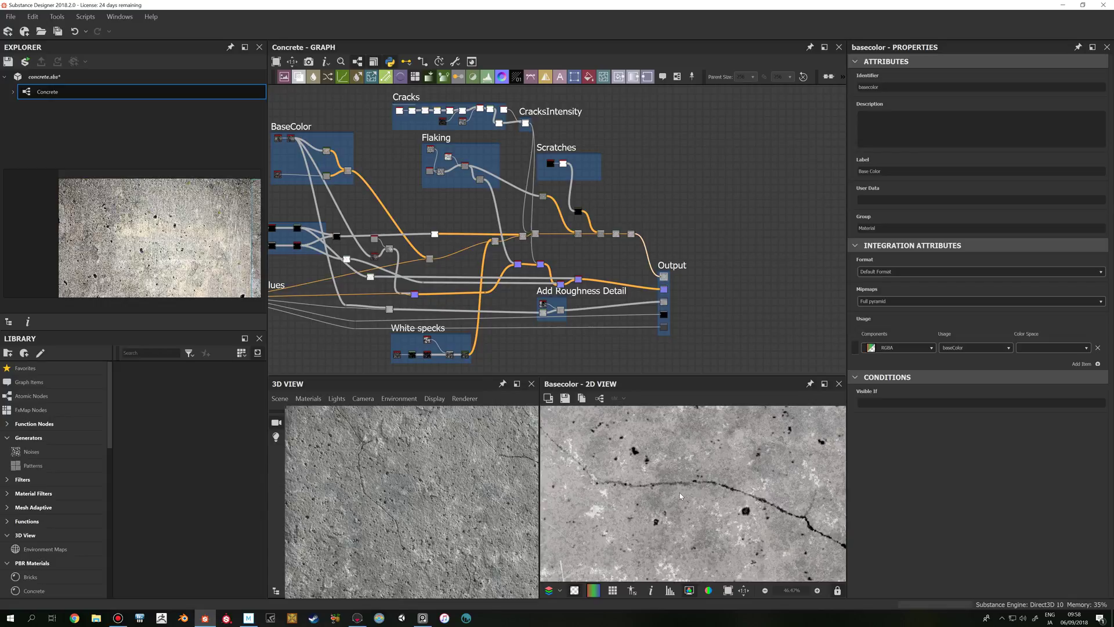
middle_click_drag(665, 477, 694, 487)
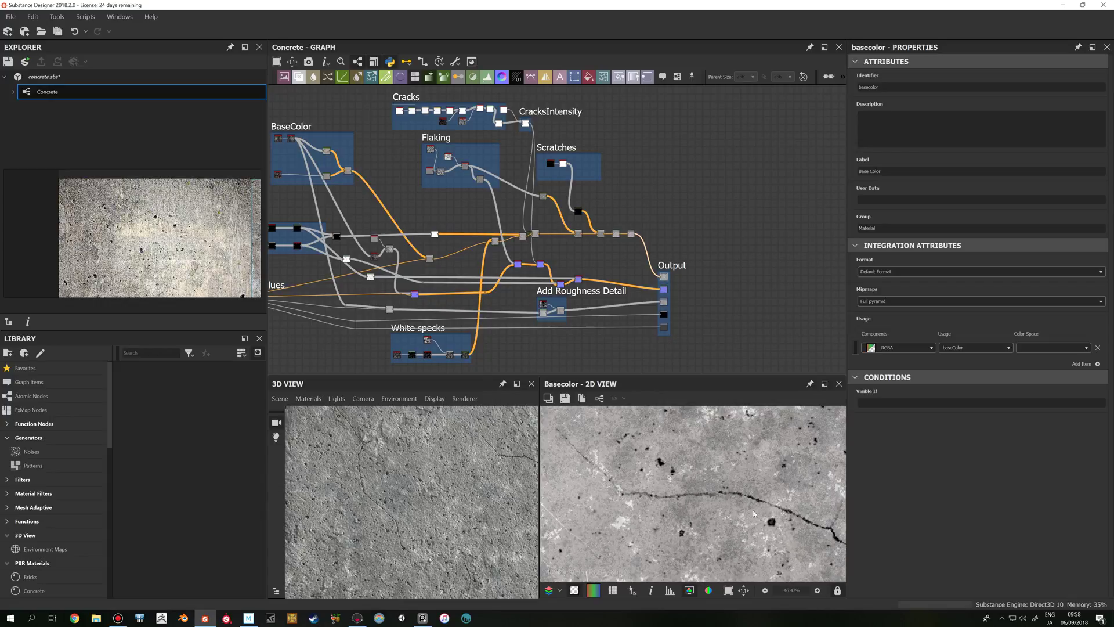
scroll(704, 482, "down", 1)
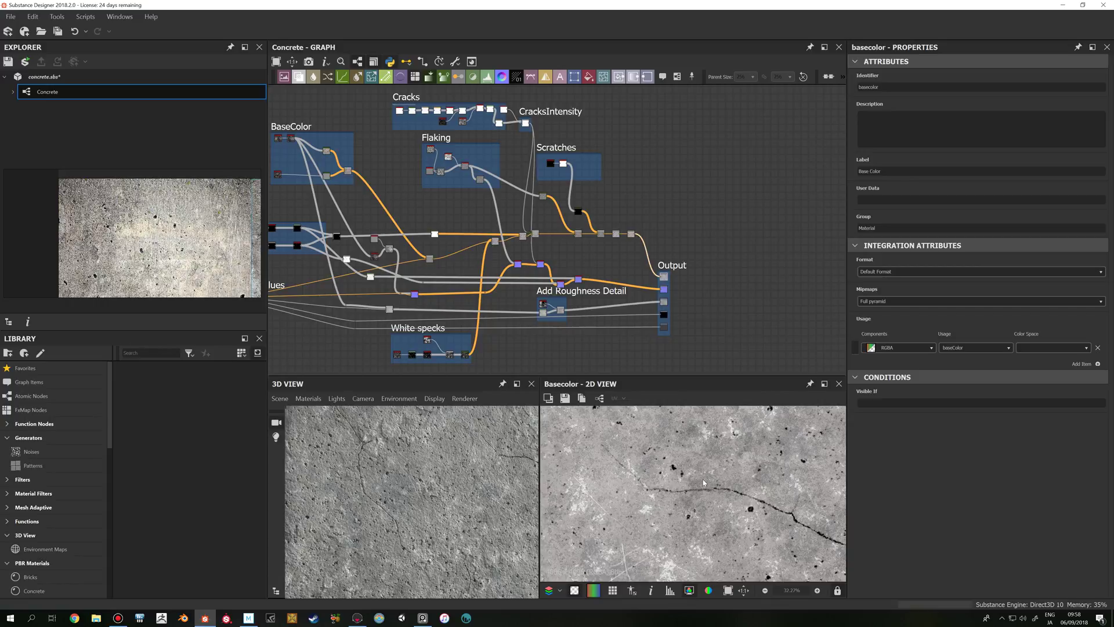
scroll(703, 482, "down", 1)
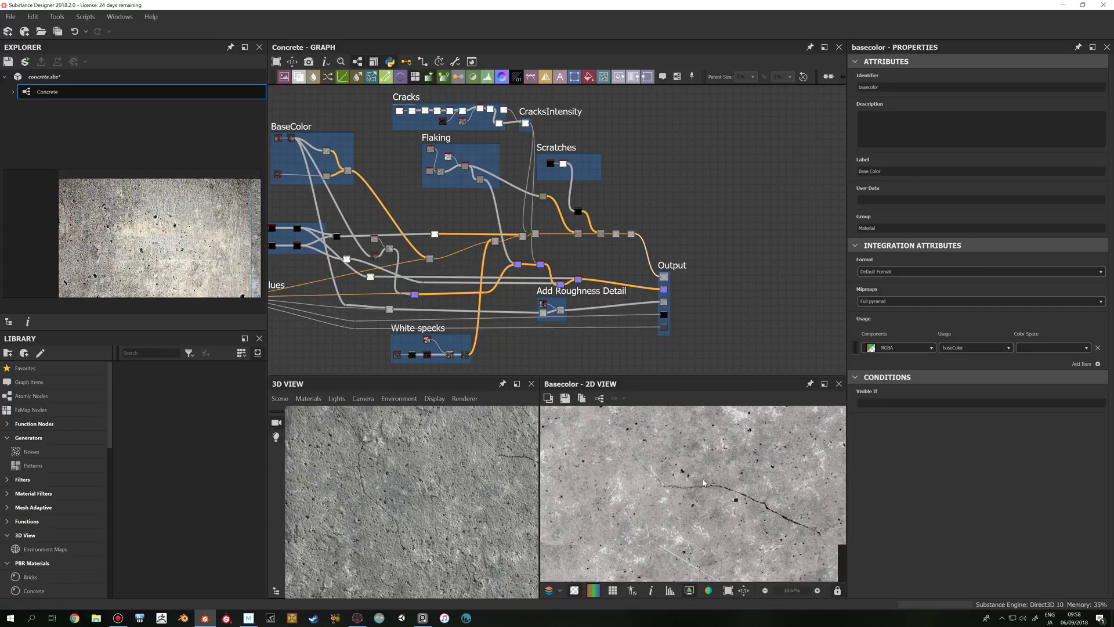
scroll(699, 466, "up", 1)
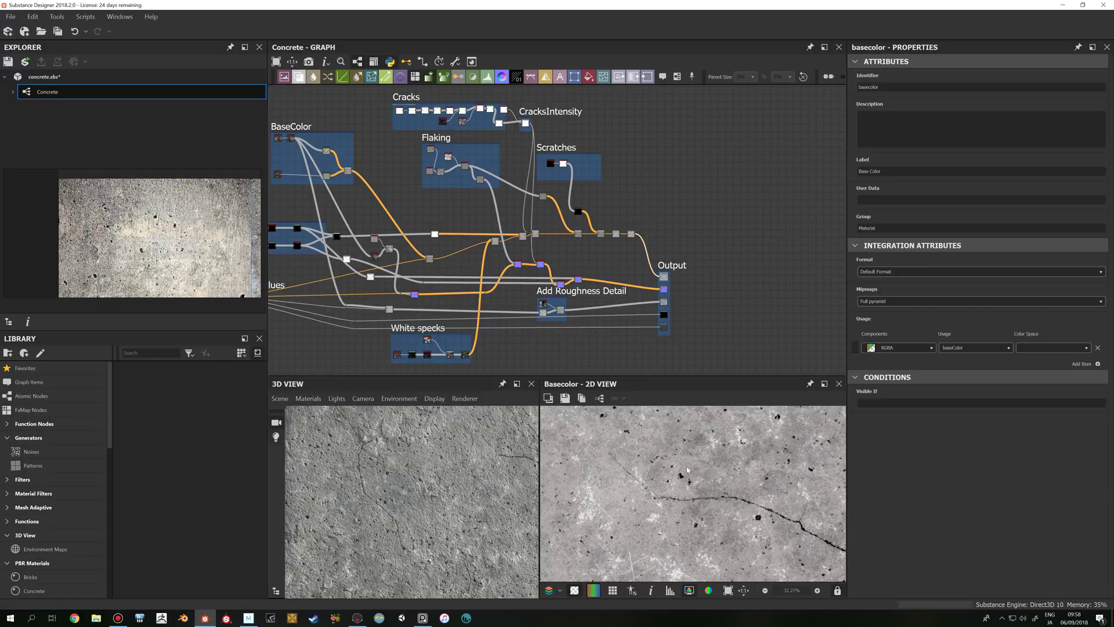
scroll(688, 468, "down", 1)
scroll(512, 477, "down", 3)
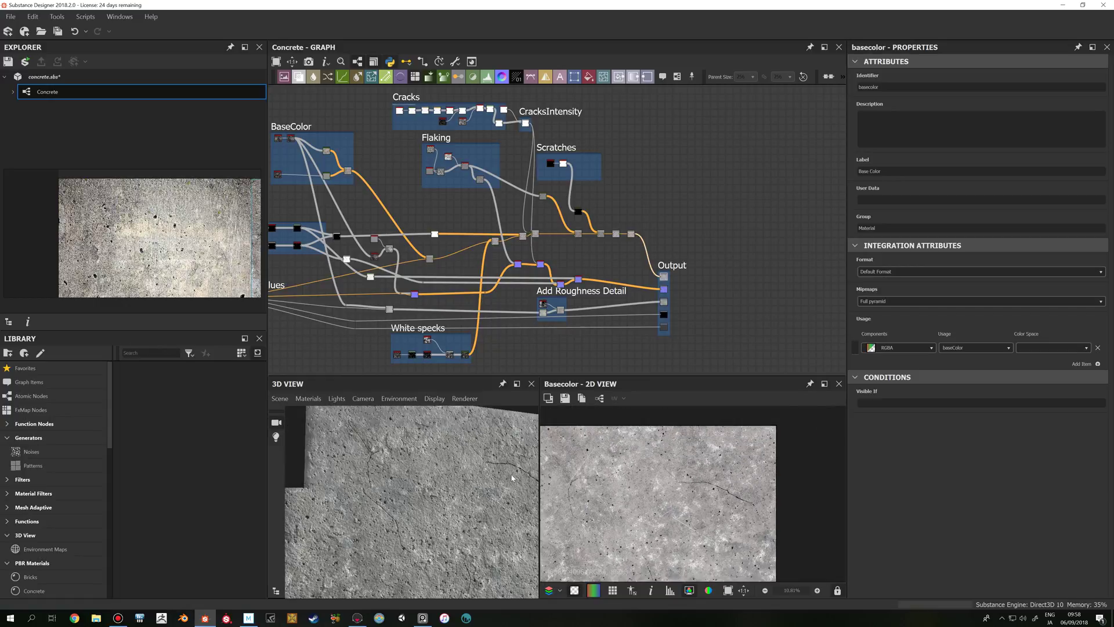
- Inspect the finished concrete surface and its cracks in the 3D view
scroll(500, 470, "up", 3)
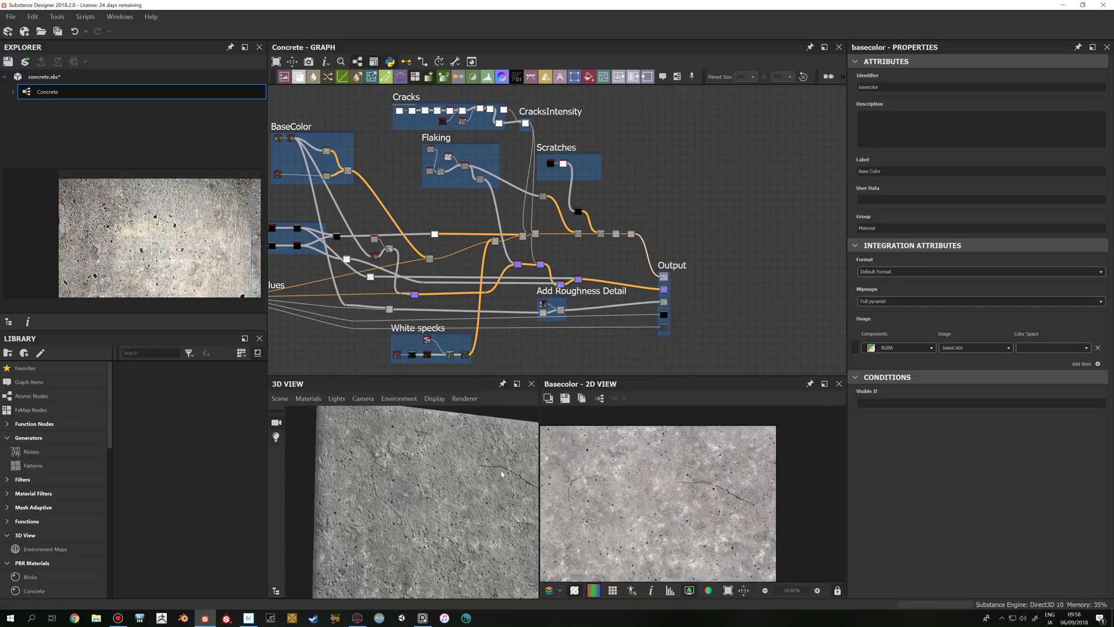
scroll(493, 466, "up", 1)
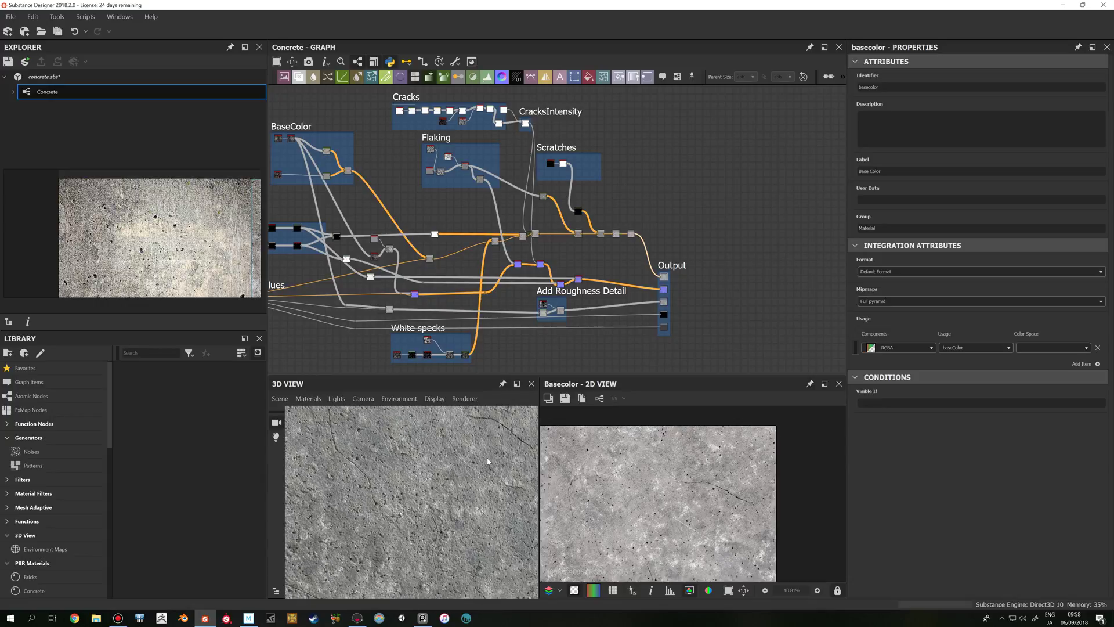
left_click_drag(487, 460, 489, 467)
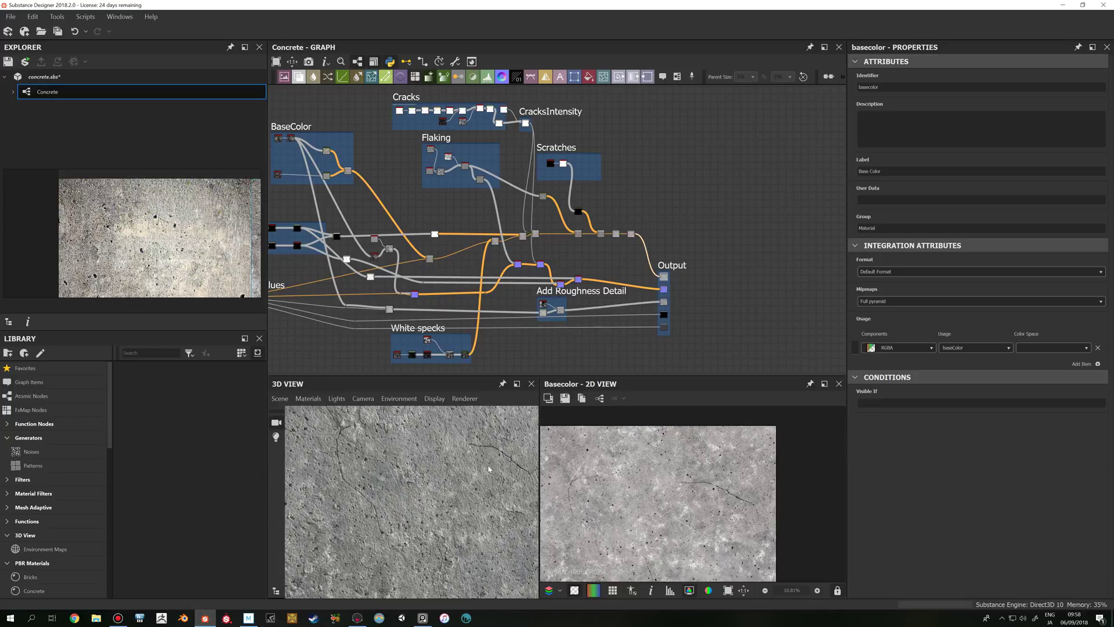
- Compare the cracks and pits on the 3D concrete surface with those in the Base Color map
scroll(488, 469, "down", 3)
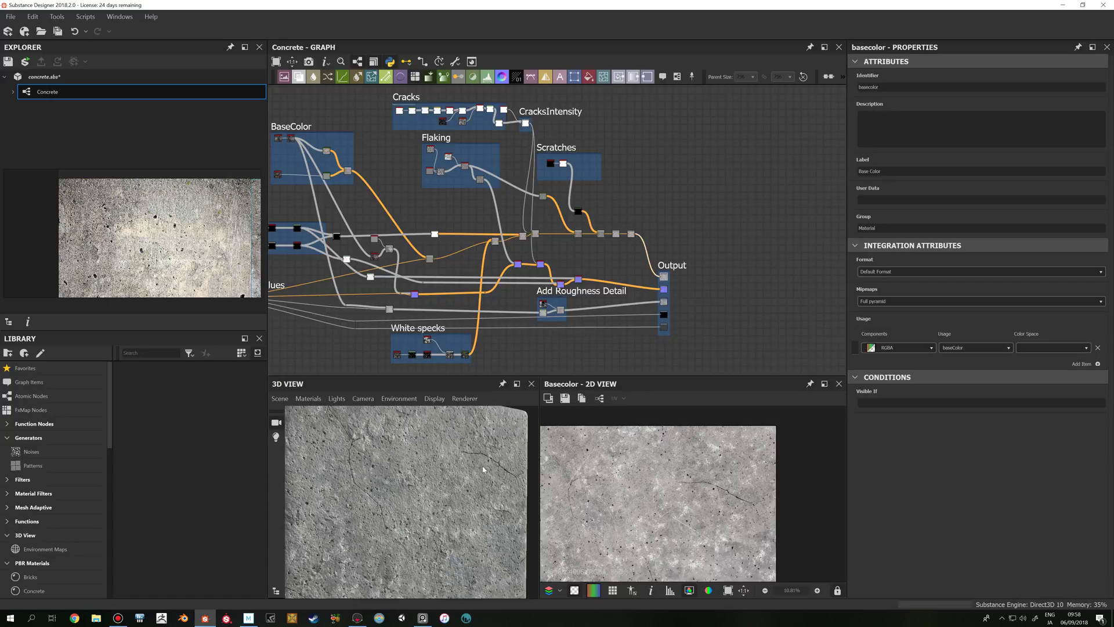
left_click_drag(480, 469, 426, 433)
scroll(427, 432, "up", 2)
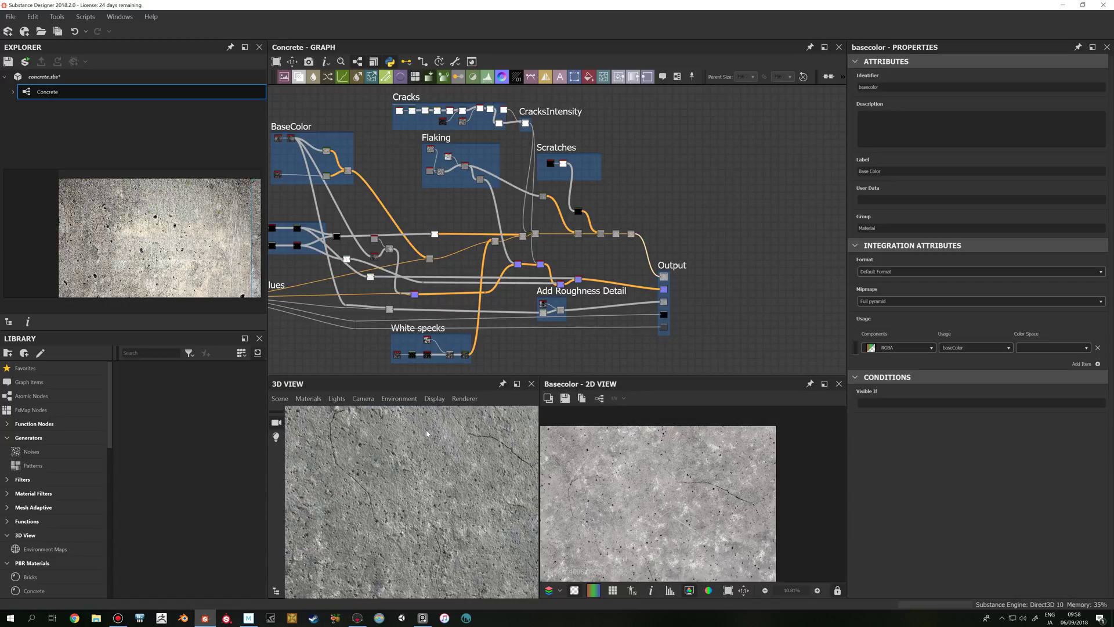
scroll(598, 472, "up", 5)
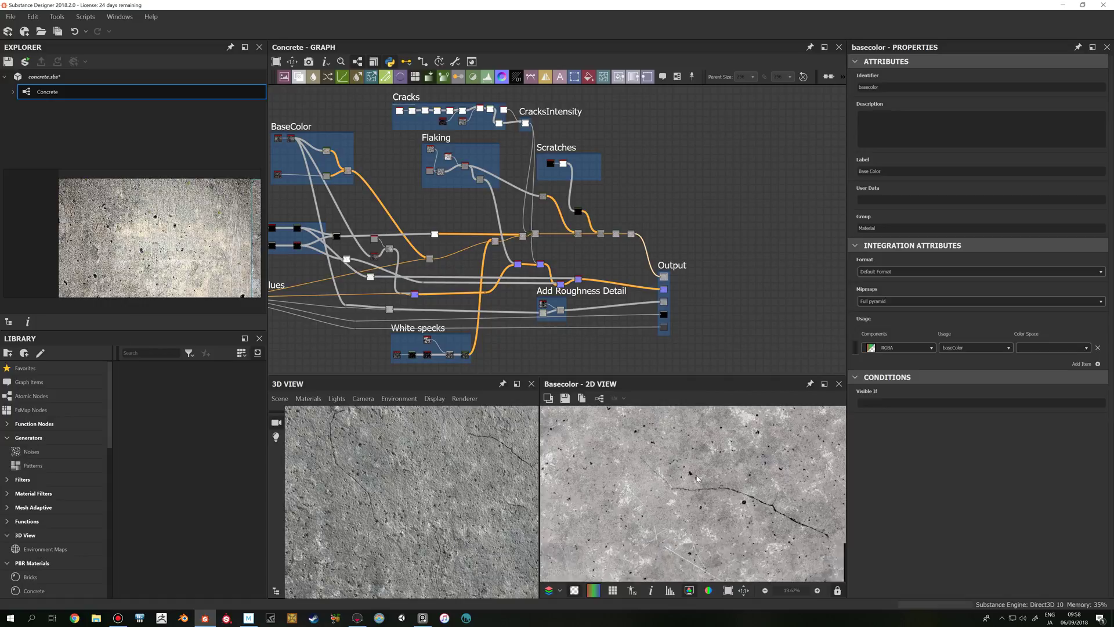
scroll(669, 483, "down", 3)
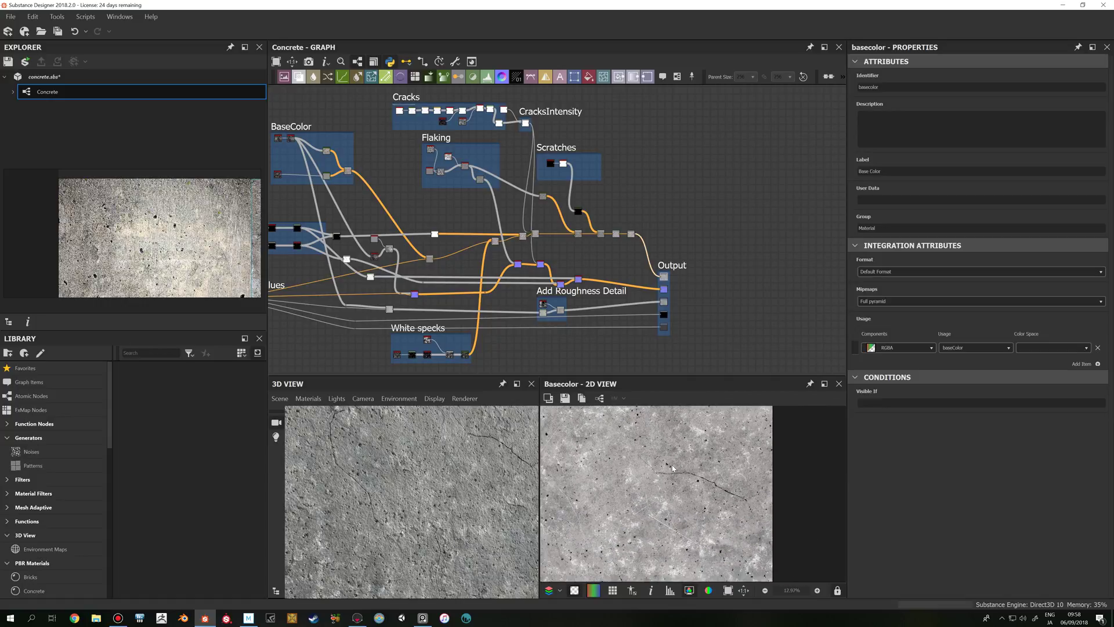
middle_click_drag(670, 468, 729, 454)
scroll(718, 474, "down", 2)
scroll(729, 454, "up", 2)
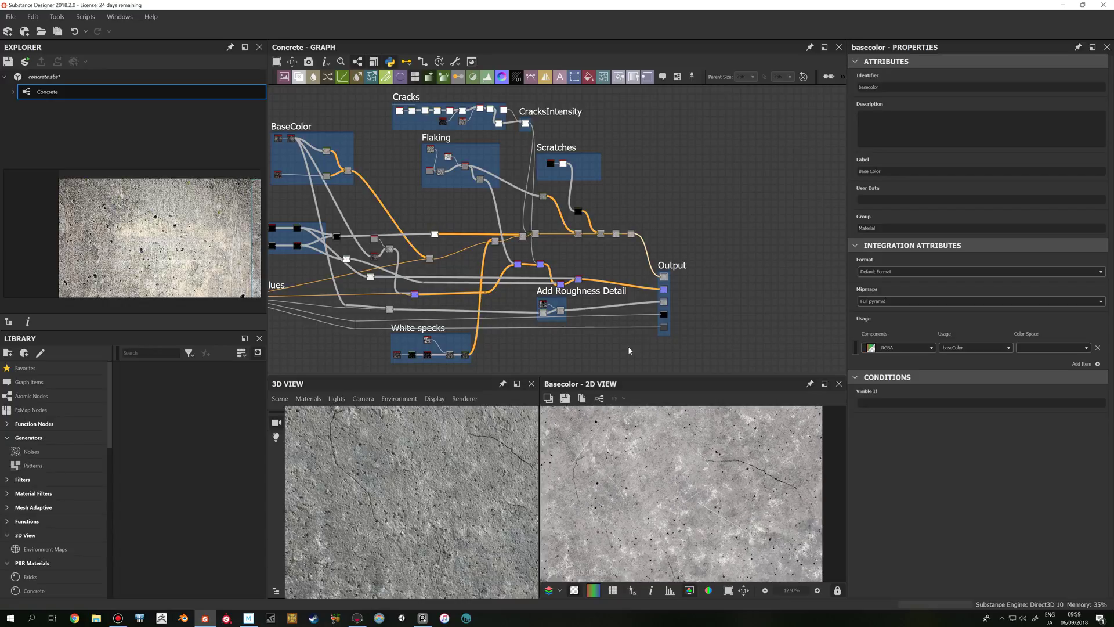
- Examine the graph around the Output and Add Roughness Detail groups, and the fine scratches in the Base Color map
middle_click_drag(630, 350, 641, 334)
scroll(676, 316, "up", 2)
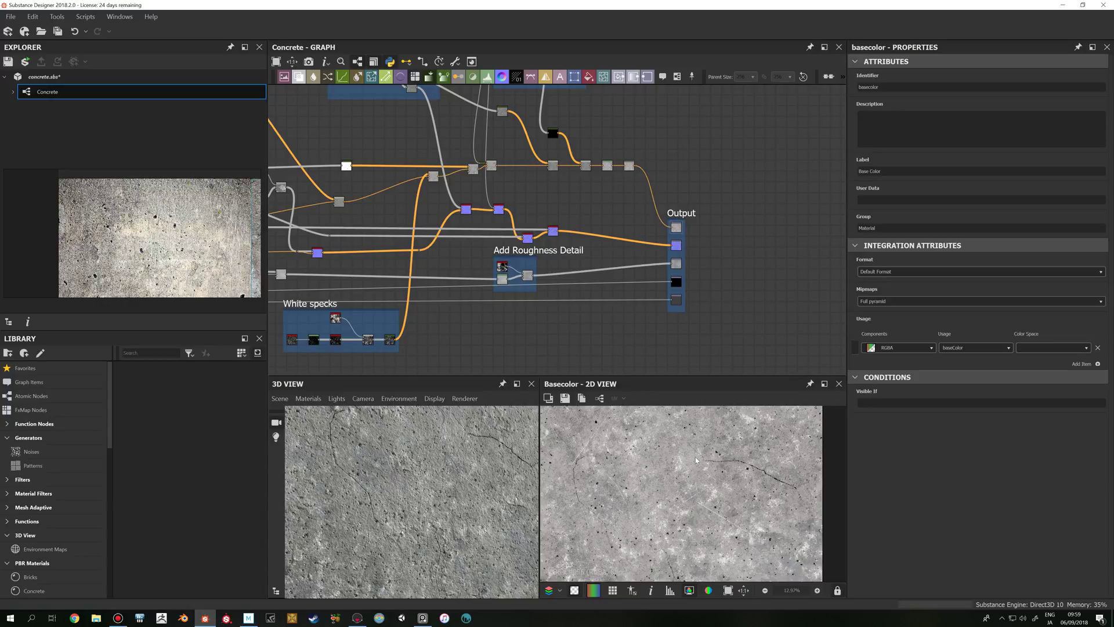
scroll(696, 457, "up", 2)
scroll(660, 470, "up", 3)
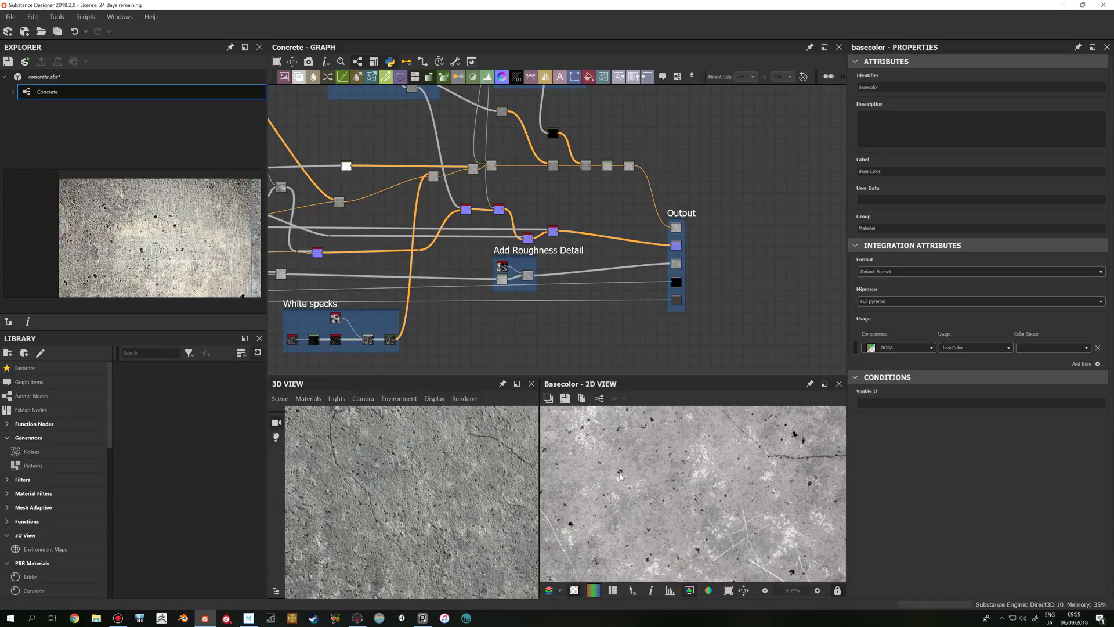
- Inspect the concrete on the 3D cube from a distance and then close up on its pitted face
scroll(514, 476, "down", 6)
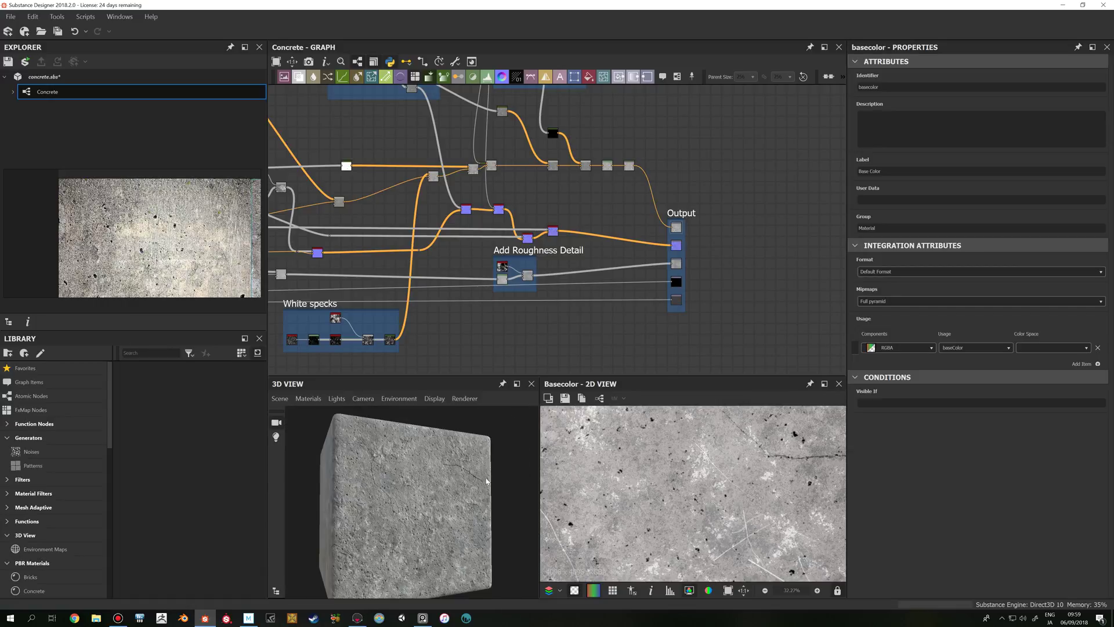
left_click_drag(481, 471, 425, 478)
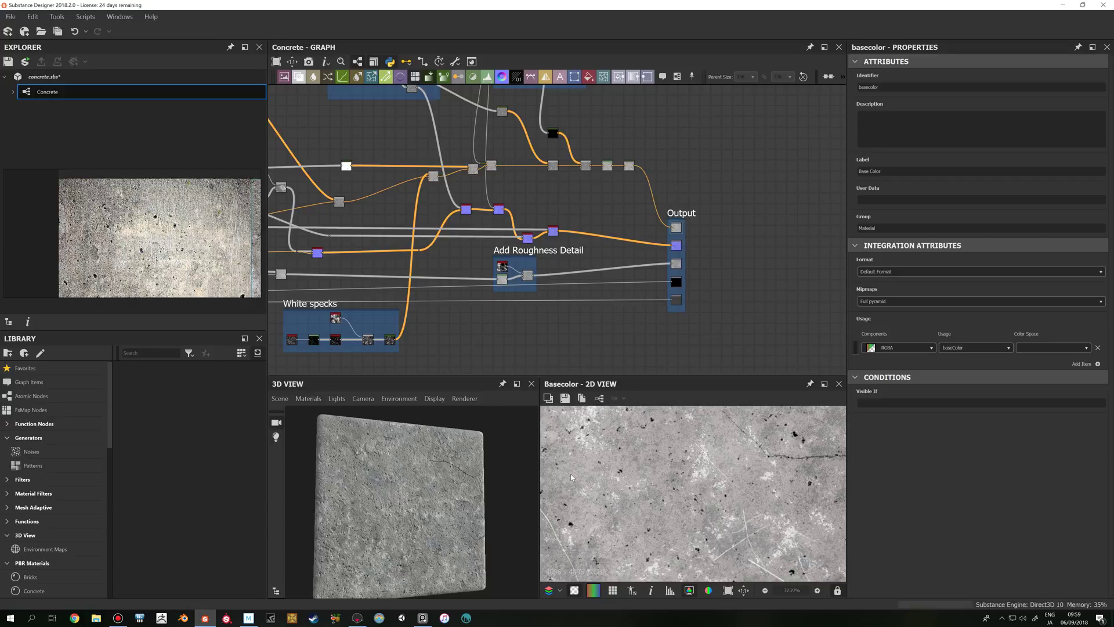
scroll(439, 495, "up", 2)
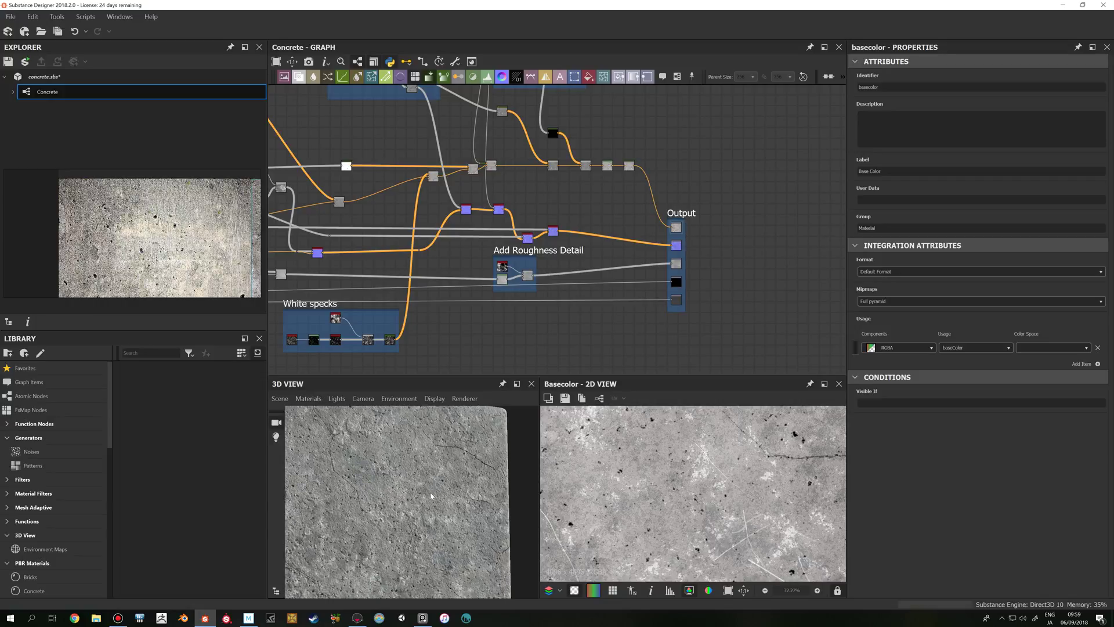
scroll(431, 493, "up", 2)
left_click_drag(434, 492, 450, 482)
scroll(450, 482, "up", 3)
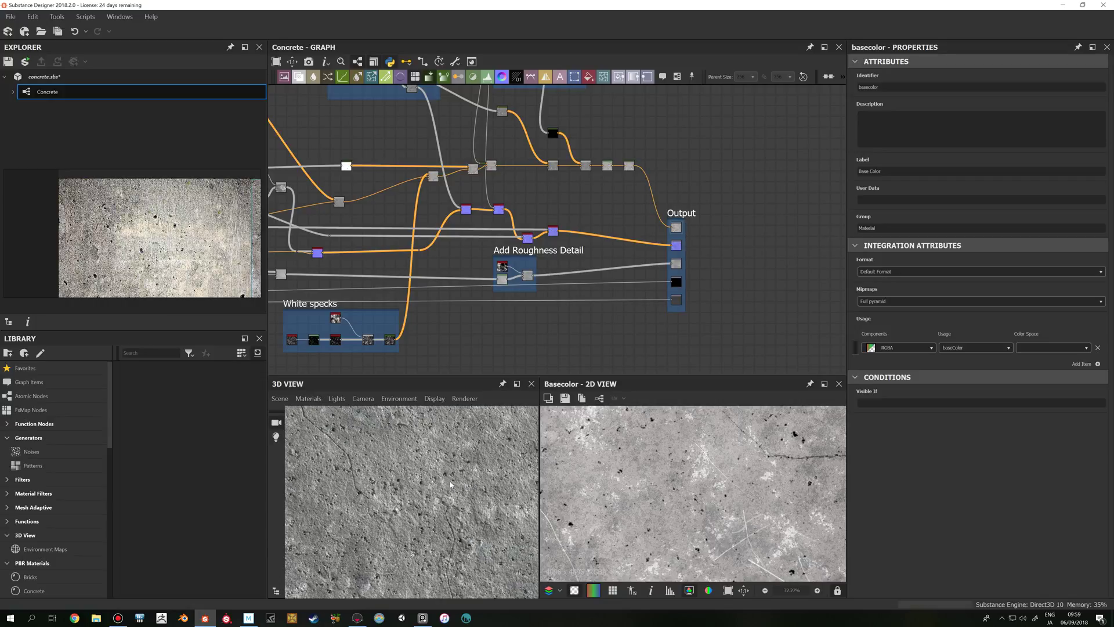
- Trace the graph back from the Output group to the Base Values group and preview its pbr_base_material node
scroll(544, 339, "down", 2)
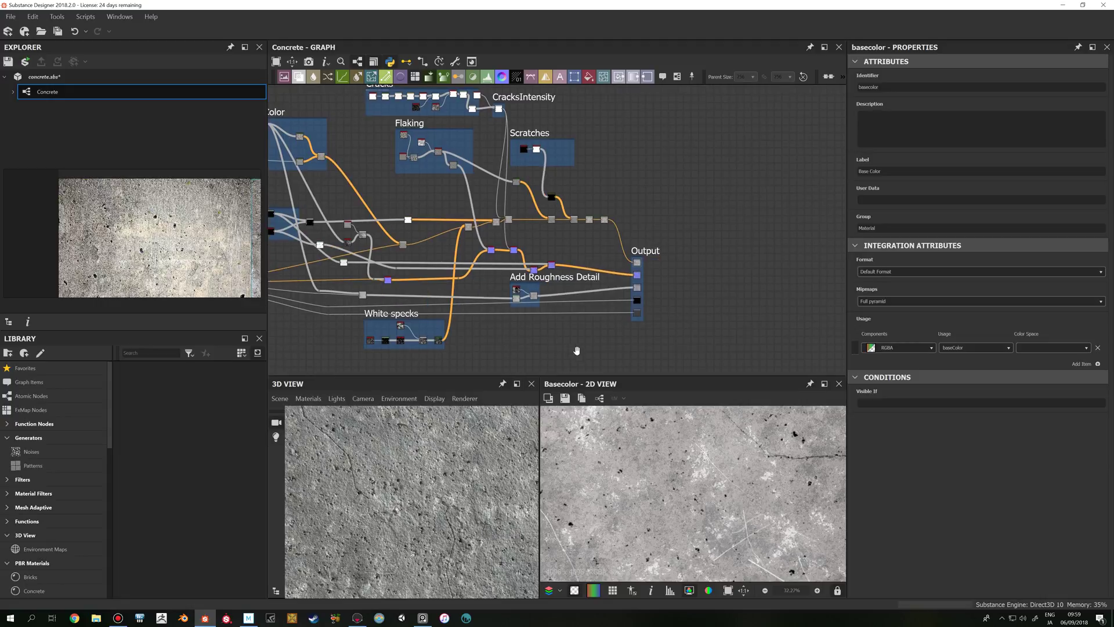
middle_click_drag(575, 350, 601, 360)
scroll(630, 267, "up", 3)
middle_click_drag(592, 243, 676, 271)
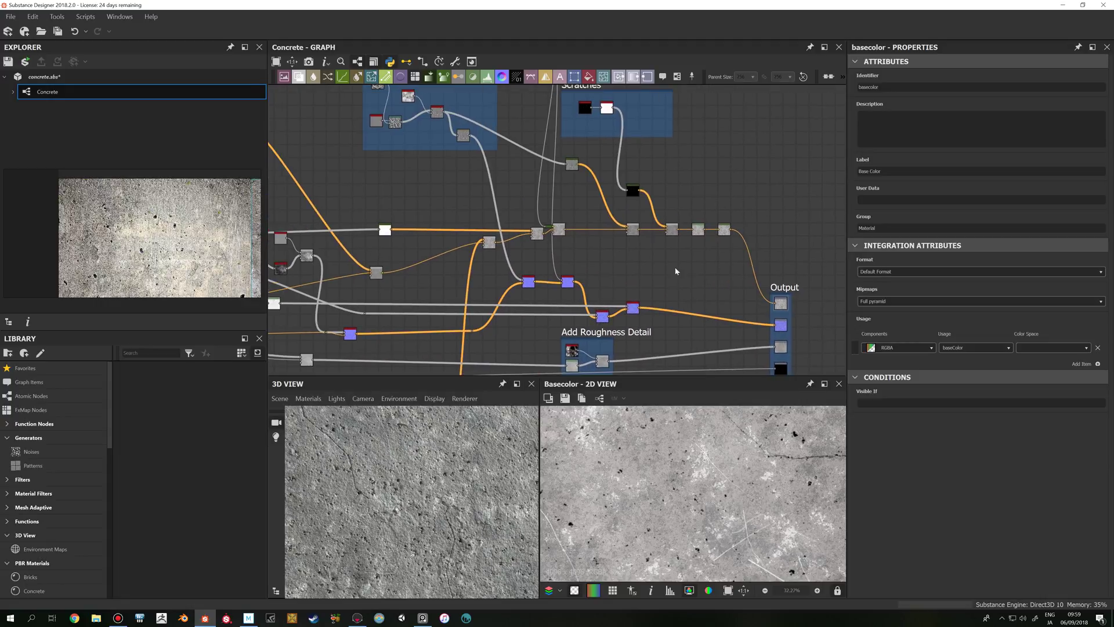
scroll(669, 423, "down", 3)
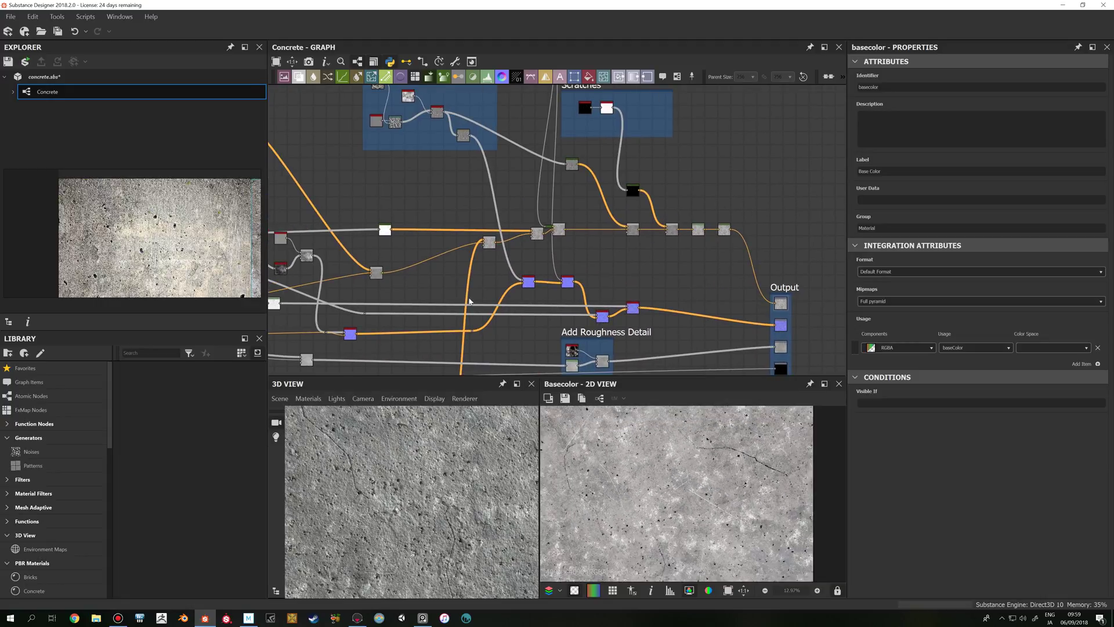
middle_click_drag(539, 304, 709, 313)
middle_click_drag(464, 277, 557, 276)
scroll(556, 276, "up", 3)
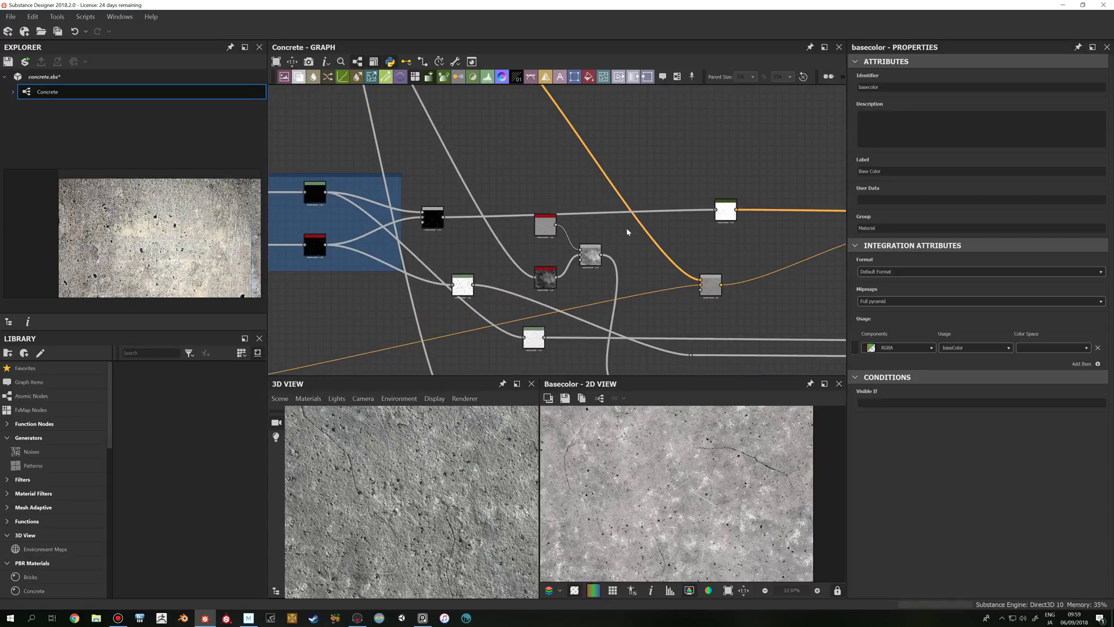
middle_click_drag(597, 239, 554, 252)
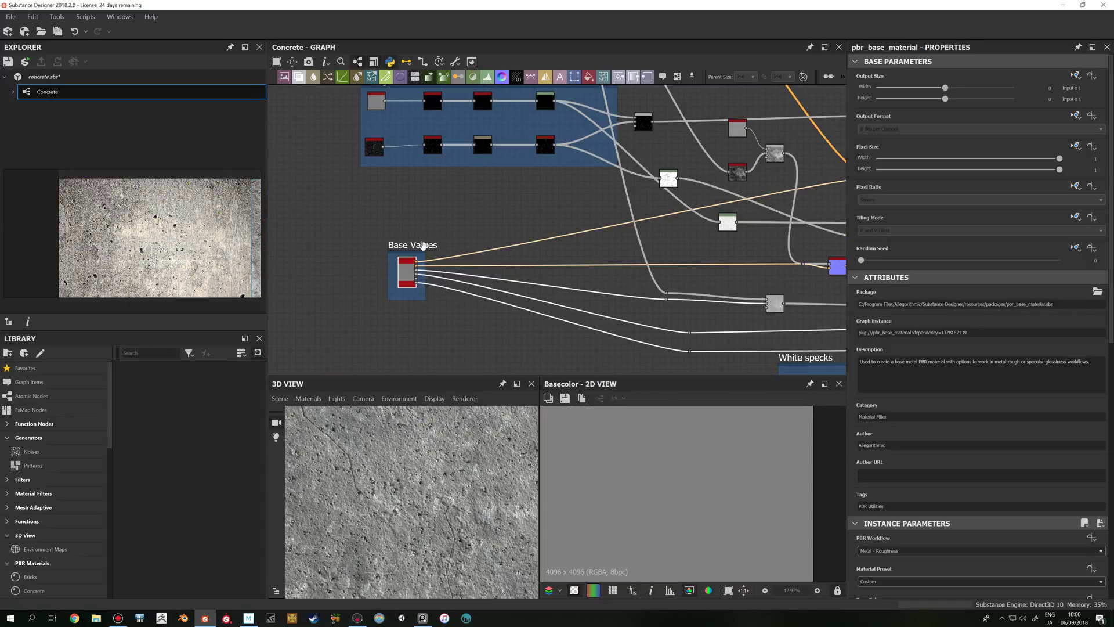
- Examine the pbr_base_material node's output connections and bring its instance parameters into view
scroll(473, 239, "up", 2)
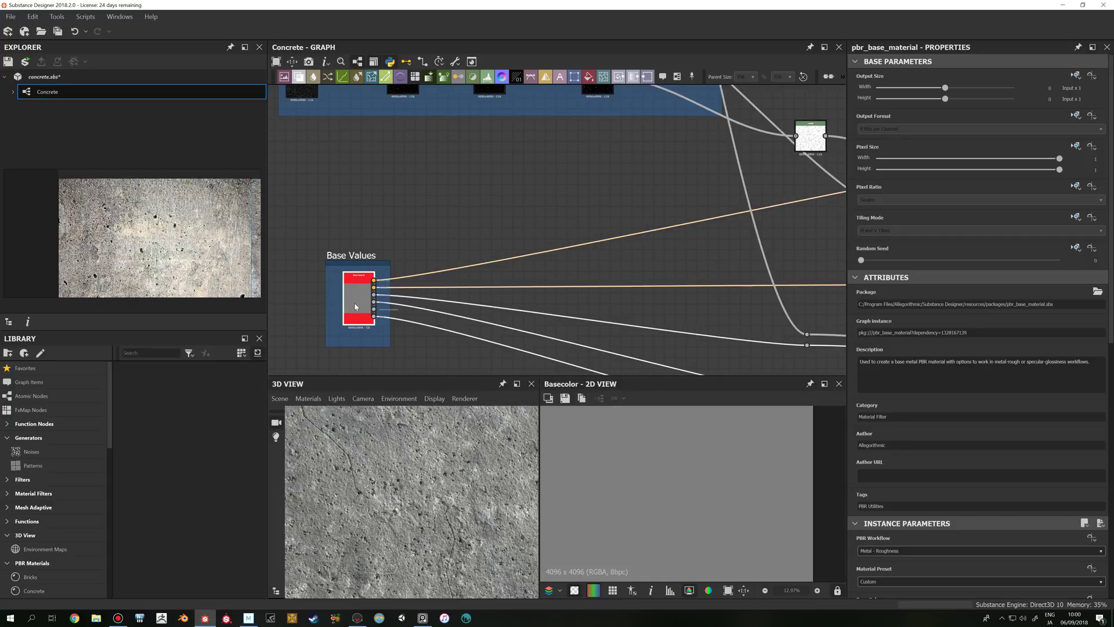
scroll(450, 326, "down", 2)
middle_click_drag(430, 307, 398, 289)
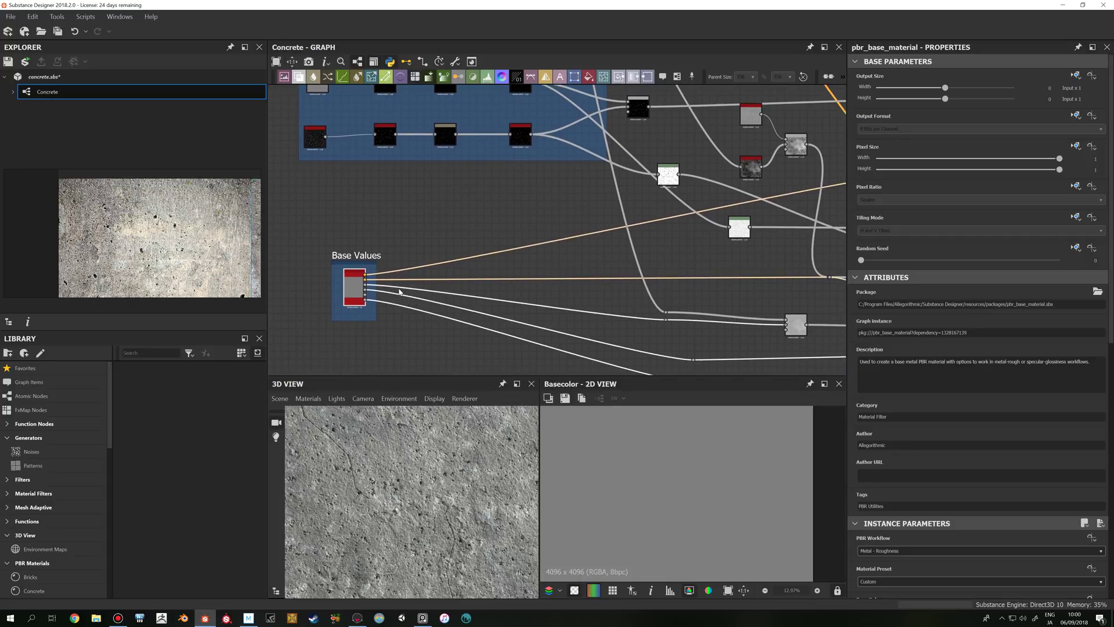
middle_click_drag(521, 265, 404, 249)
scroll(400, 248, "down", 2)
middle_click_drag(305, 245, 434, 274)
scroll(454, 271, "up", 2)
scroll(511, 268, "down", 2)
scroll(966, 463, "down", 3)
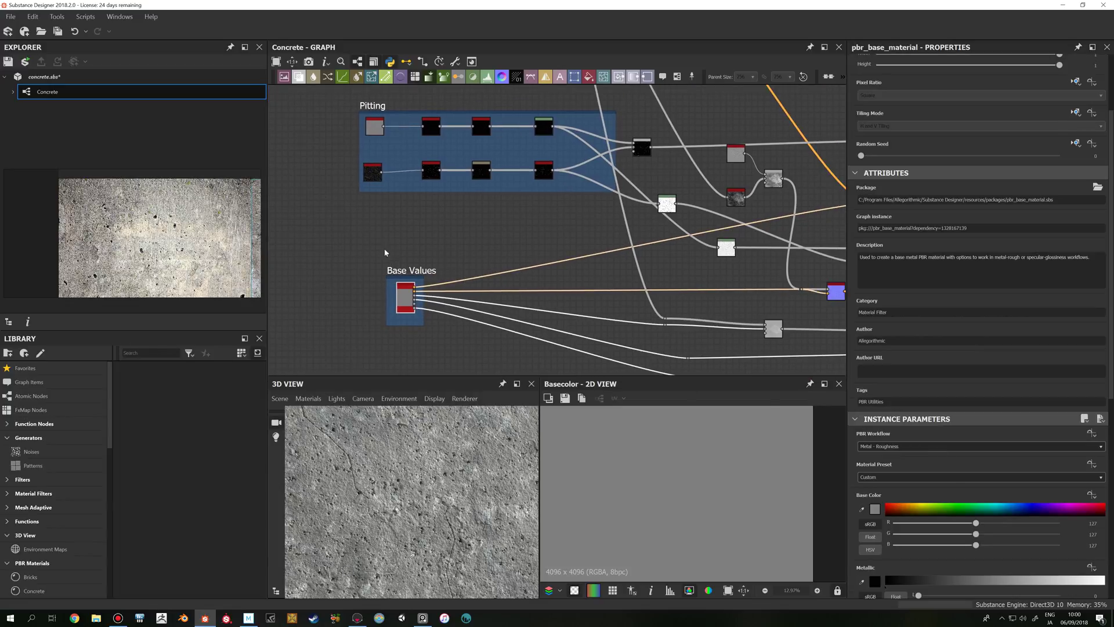
- Follow the Base Values output wires to the base color, normal and roughness nodes they feed
middle_click_drag(457, 235, 396, 264)
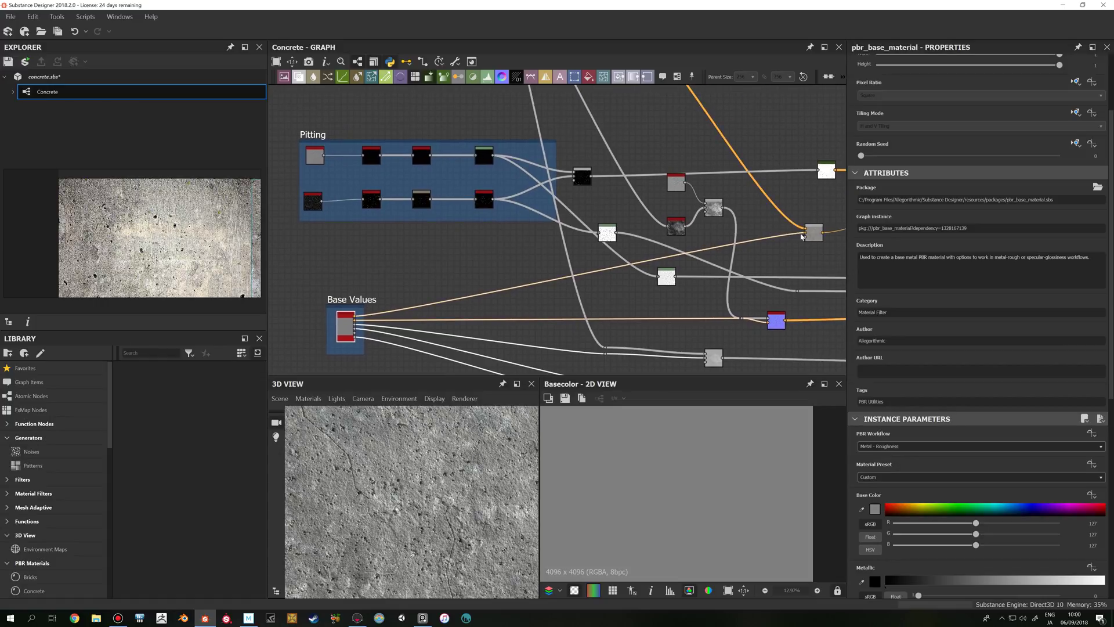
scroll(544, 278, "down", 2)
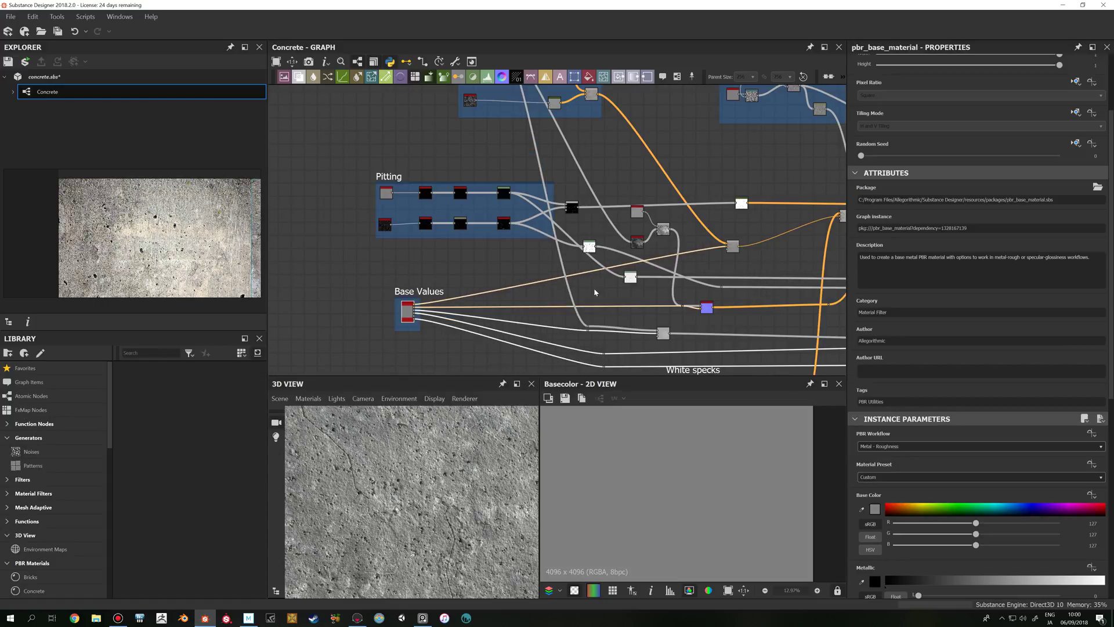
middle_click_drag(581, 288, 428, 243)
middle_click_drag(661, 291, 717, 348)
scroll(492, 319, "up", 2)
middle_click_drag(428, 319, 498, 294)
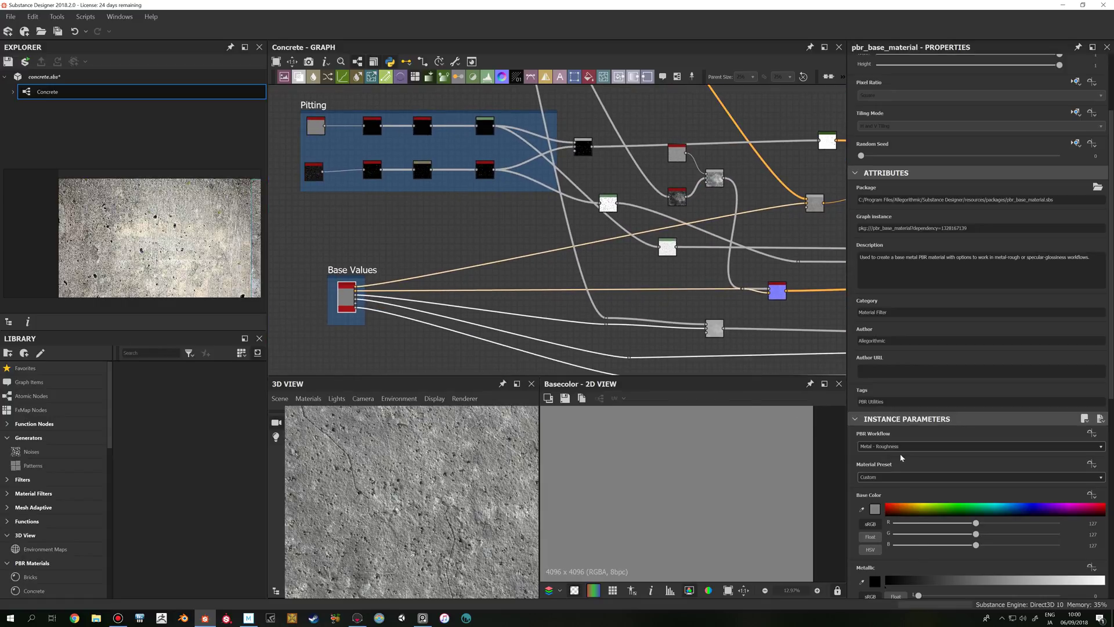
- Review the PBR Workflow, Base Color, Metallic and Roughness Value parameters of the pbr_base_material node
scroll(850, 462, "down", 3)
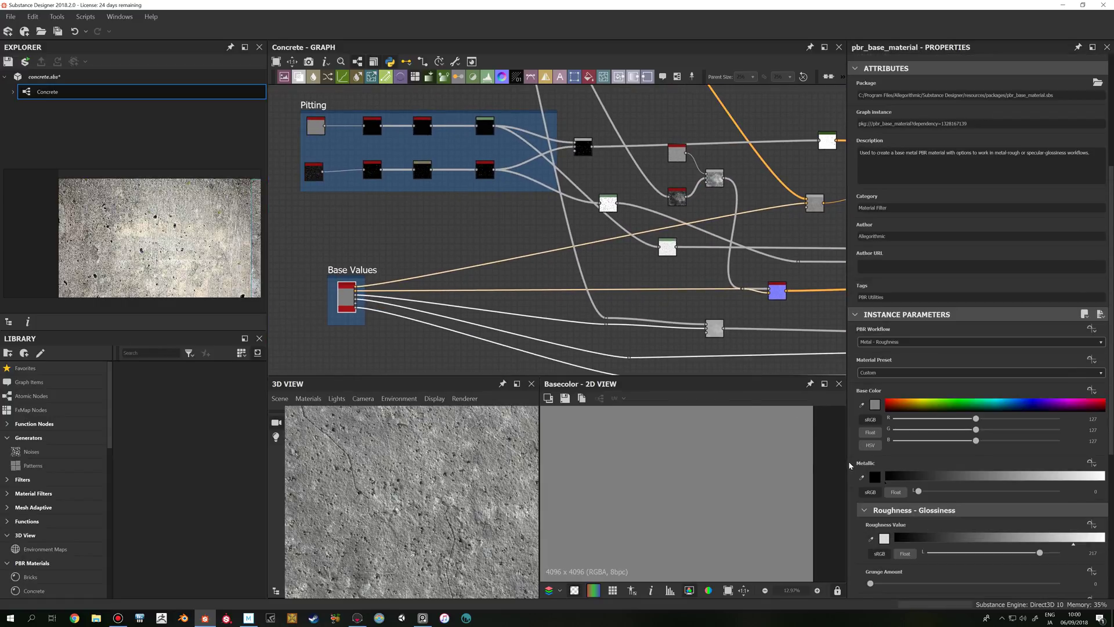
scroll(850, 464, "up", 1)
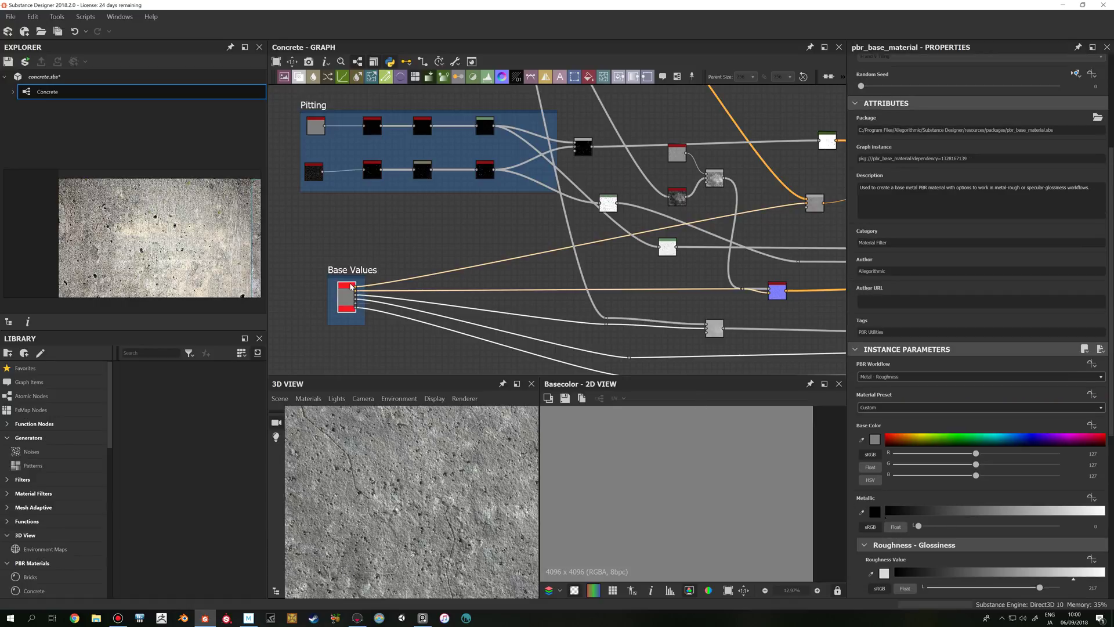
scroll(935, 491, "down", 2)
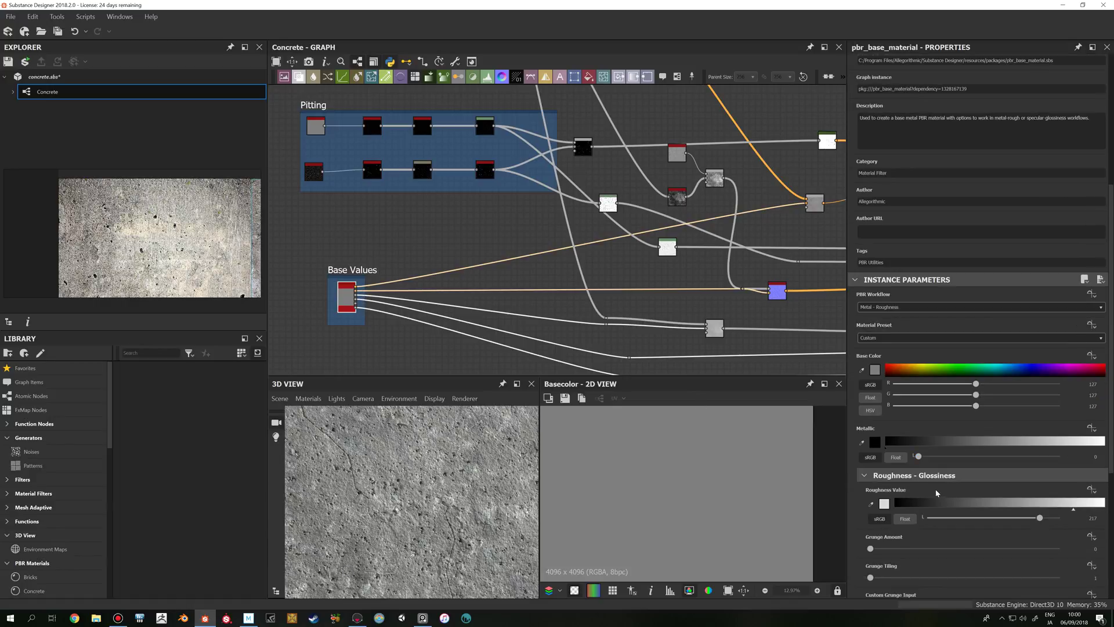
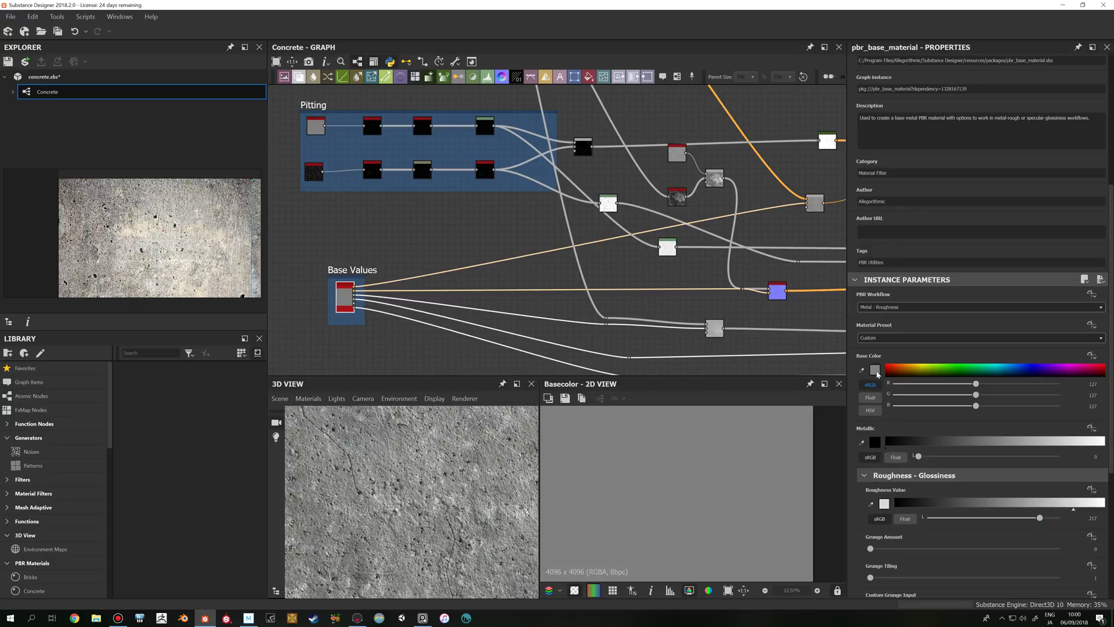
- Preview the Blend output of the upper color group, and the Copy-mode Blend that mixes it with the Base Values color
middle_click_drag(741, 170, 587, 343)
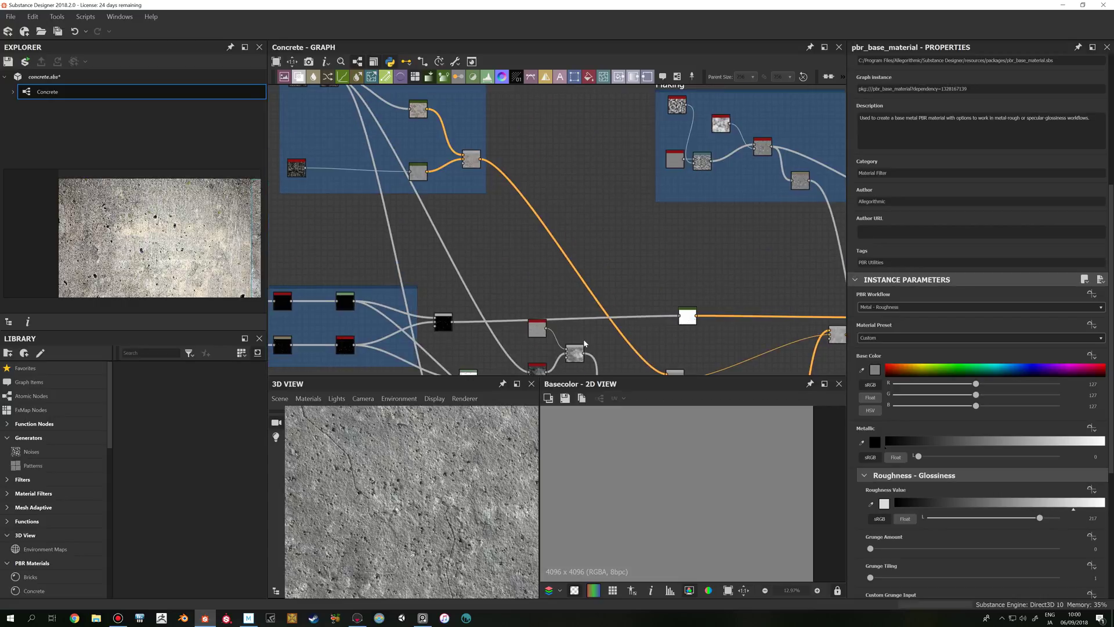
scroll(487, 249, "down", 2)
mouse_move(494, 237)
middle_mouse_down()
mouse_move(497, 251)
mouse_move(508, 240)
middle_mouse_up()
scroll(497, 251, "up", 2)
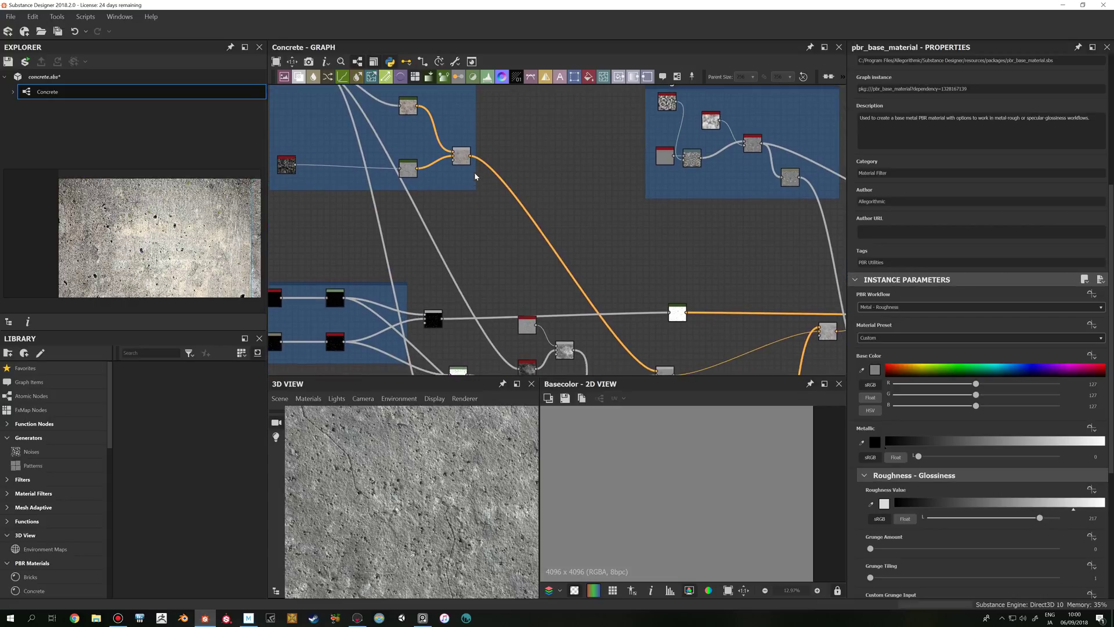
double_click(464, 156)
middle_click_drag(628, 235, 568, 142)
double_click(605, 281)
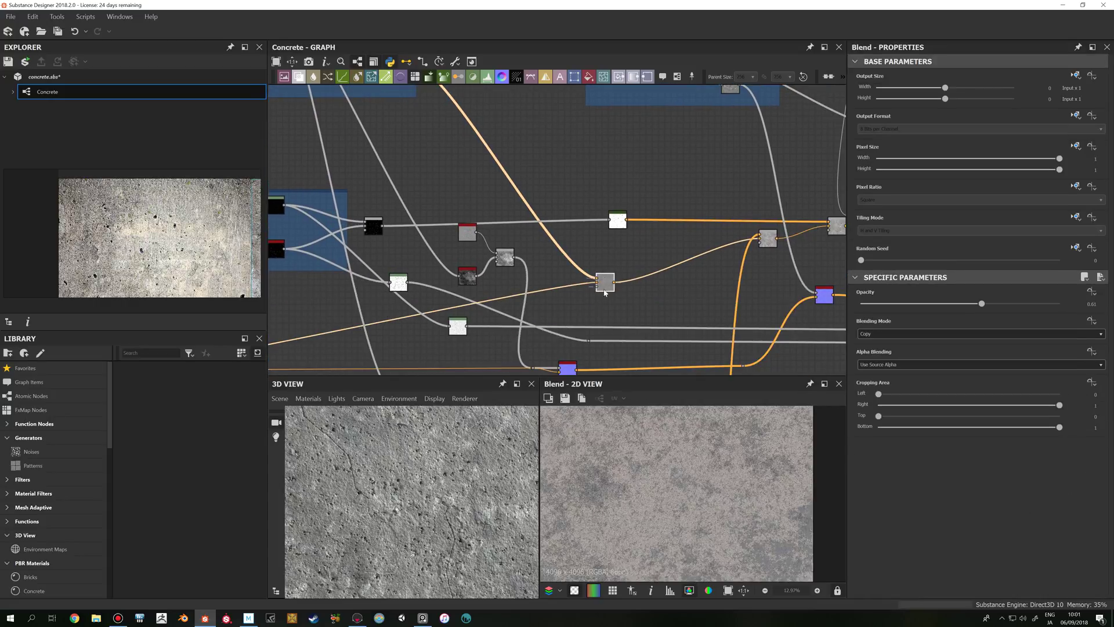
- Preview the next Add (Linear Dodge) Blend in the base color chain and trace its foreground input to the White specks group
middle_click_drag(762, 256, 597, 258)
double_click(601, 243)
scroll(594, 278, "down", 2)
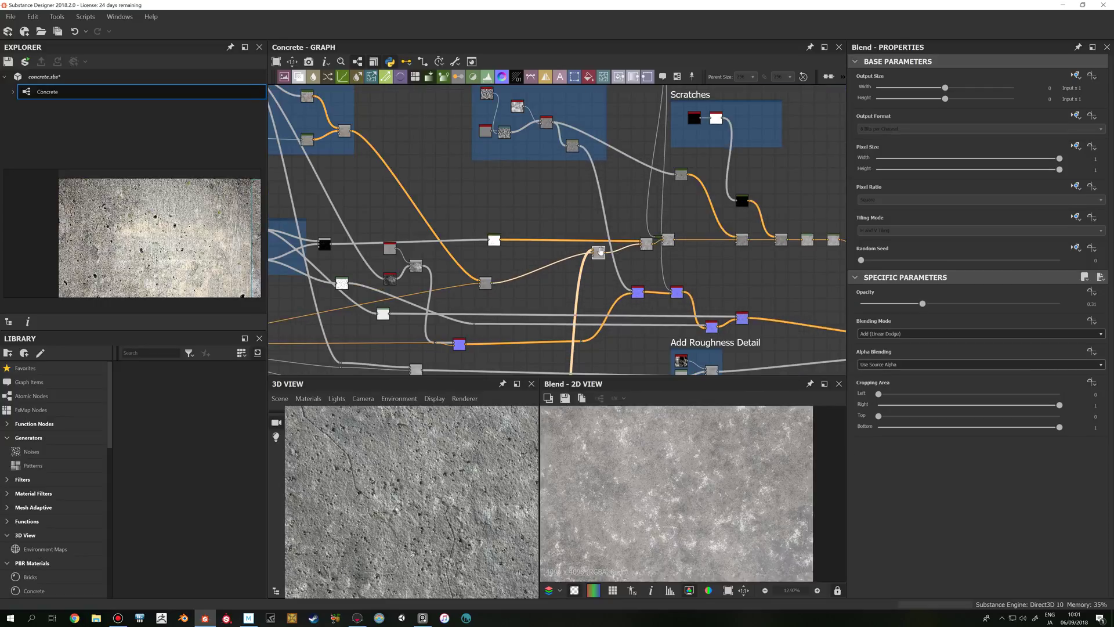
middle_click_drag(573, 338, 618, 203)
scroll(584, 281, "up", 3)
middle_click_drag(586, 313, 602, 270)
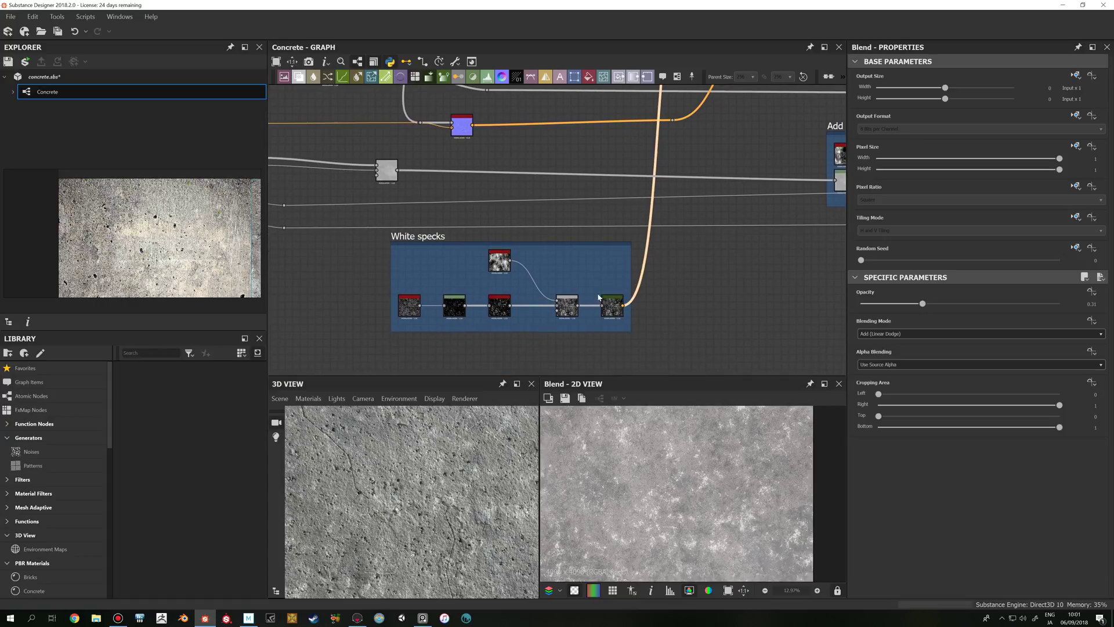
- Inspect each stage of the White specks group in order, from the dirt_4 noise through the glow, grunge map and Blend to the Gradient Map
left_click(409, 306)
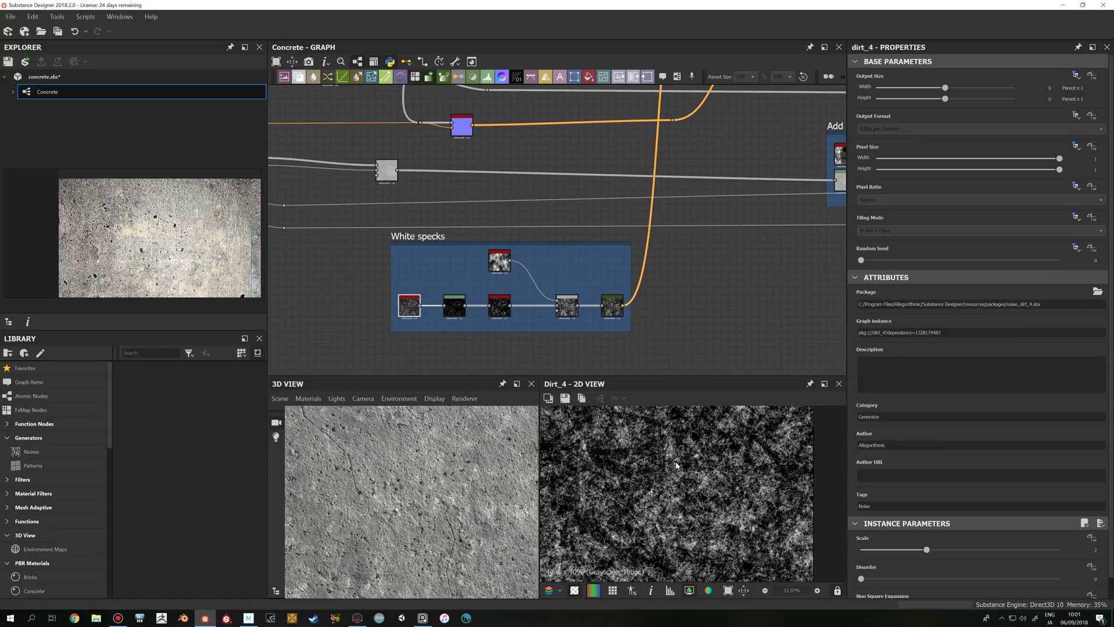
left_click(457, 310)
left_click(501, 308)
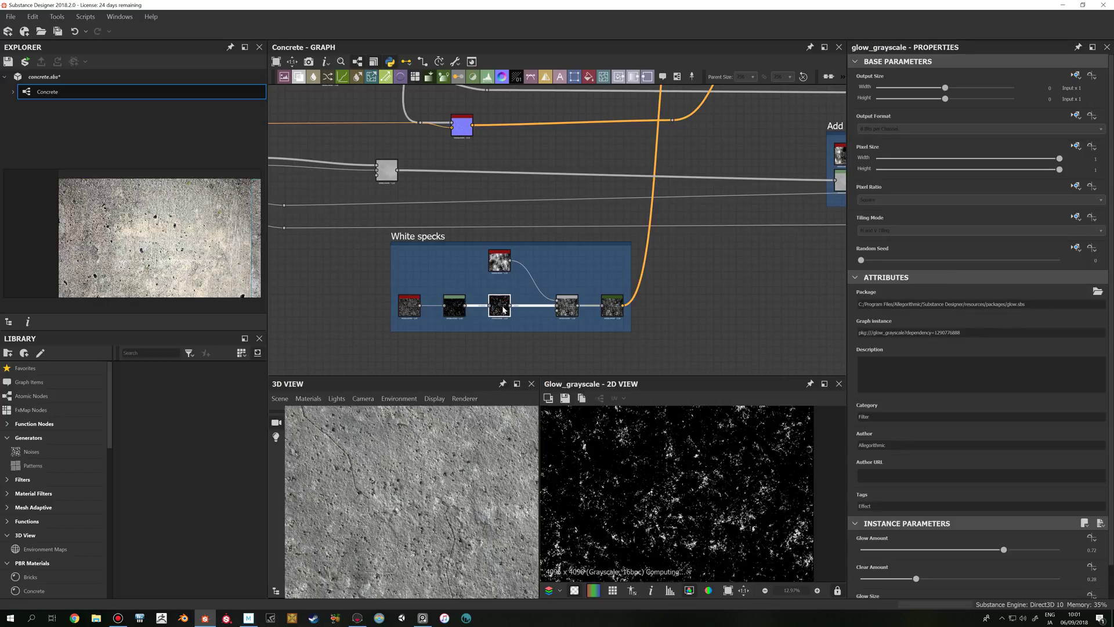
left_click(502, 265)
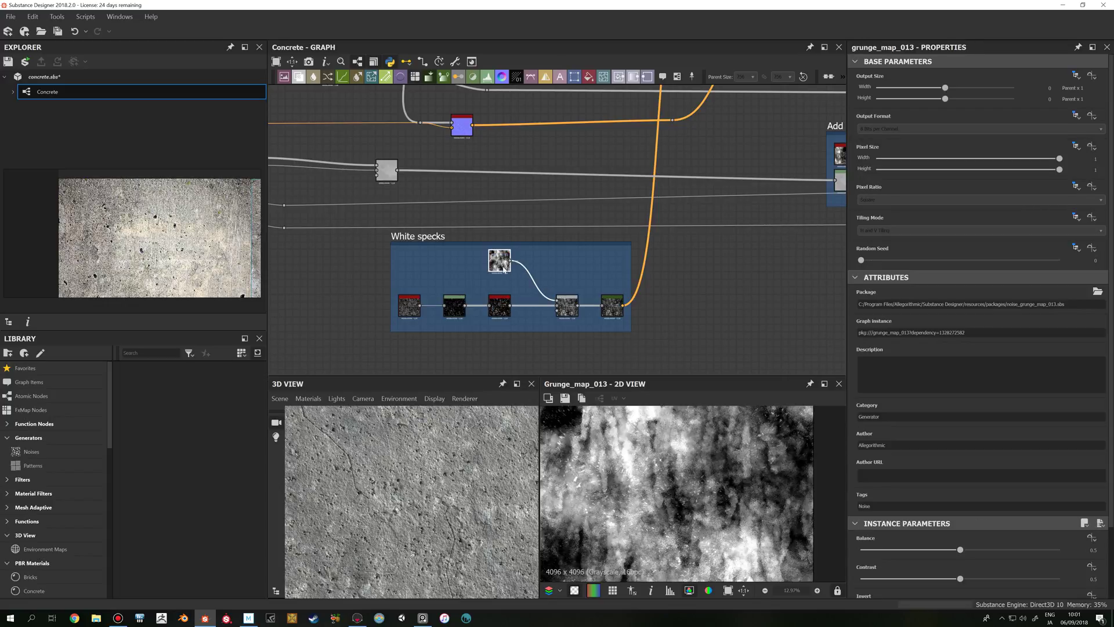
left_click(567, 306)
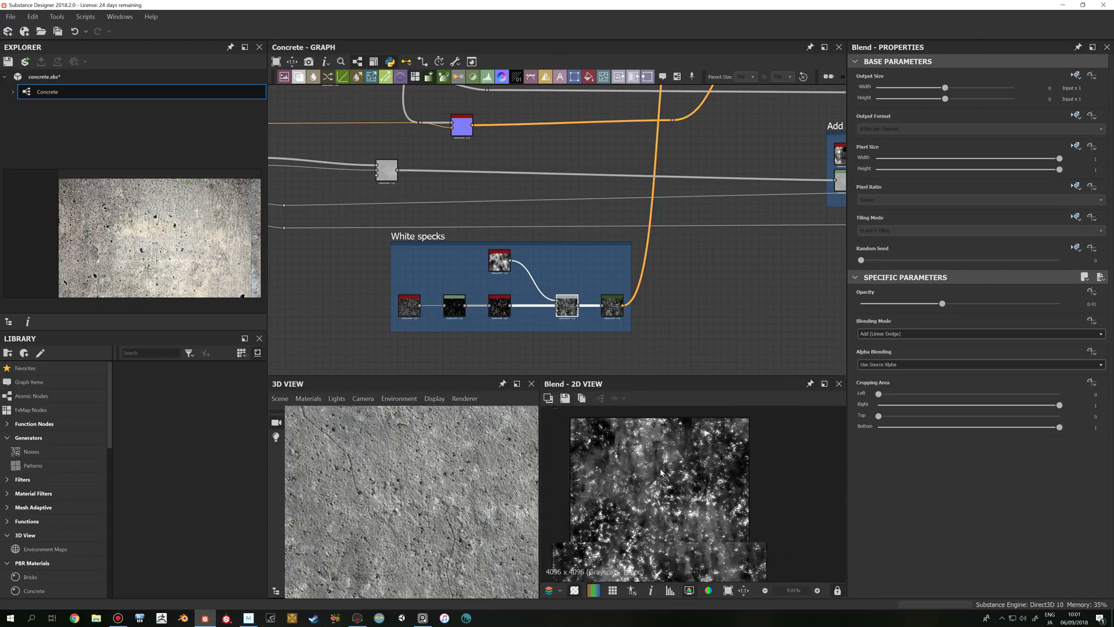
left_click(616, 316)
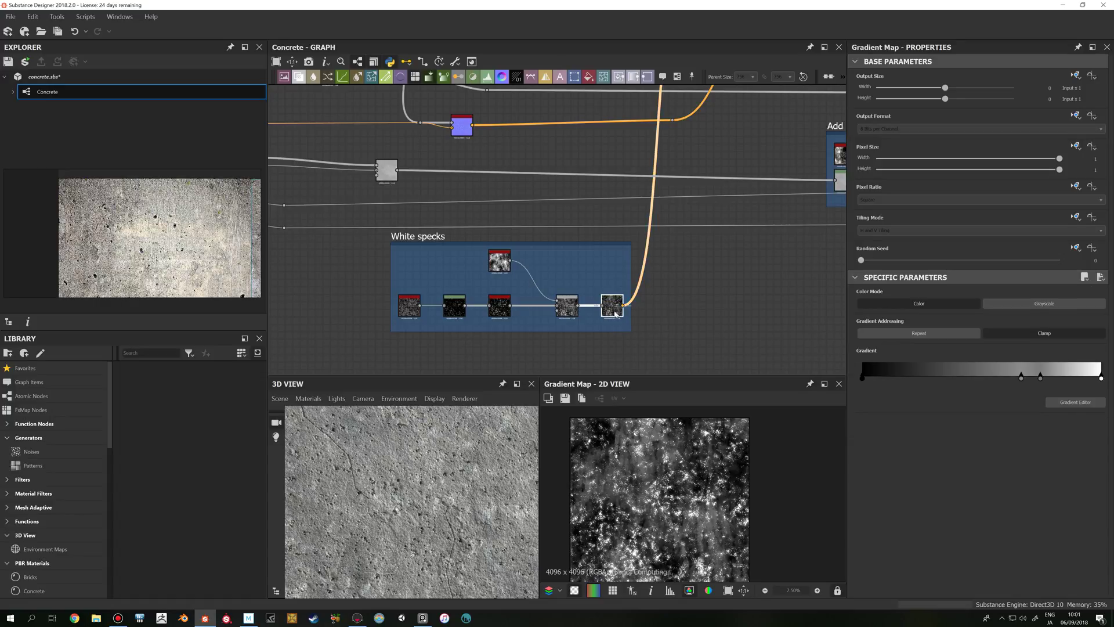
- Follow the White specks output back to its Add (Linear Dodge) Blend and examine the blended result up close
scroll(653, 299, "down", 1)
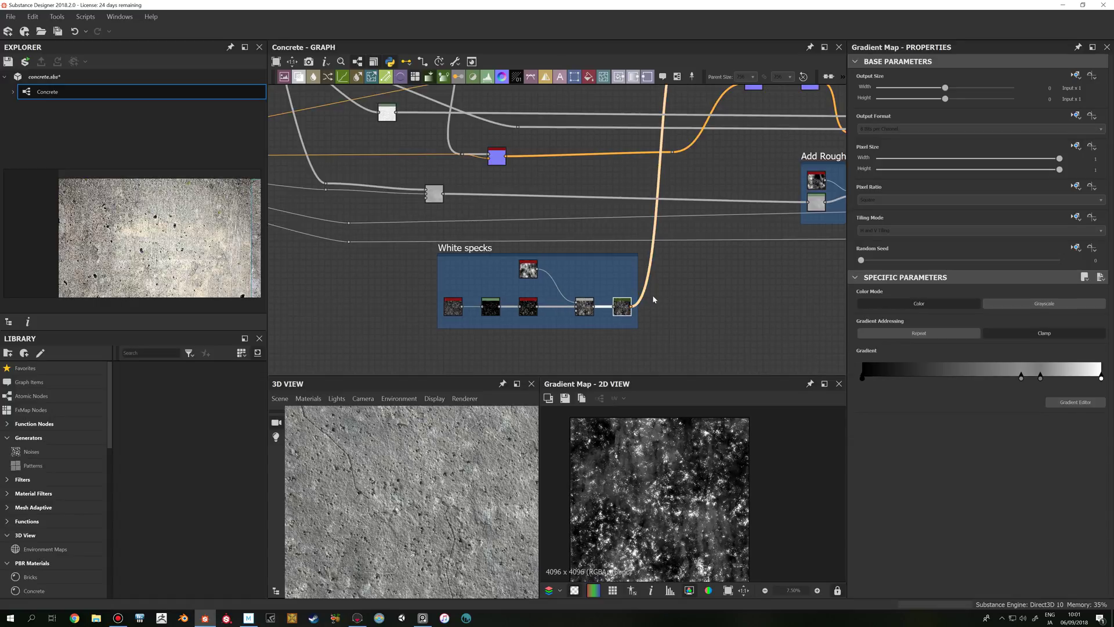
middle_click_drag(629, 280, 590, 382)
middle_click_drag(619, 228, 598, 329)
scroll(607, 297, "up", 2)
double_click(650, 199)
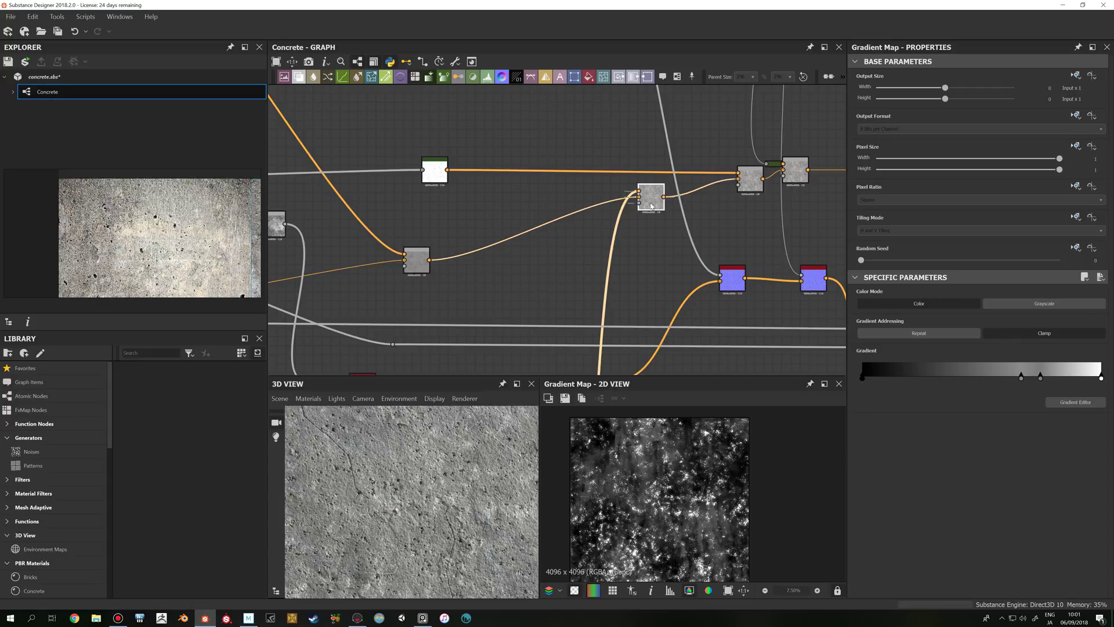
scroll(679, 491, "up", 4)
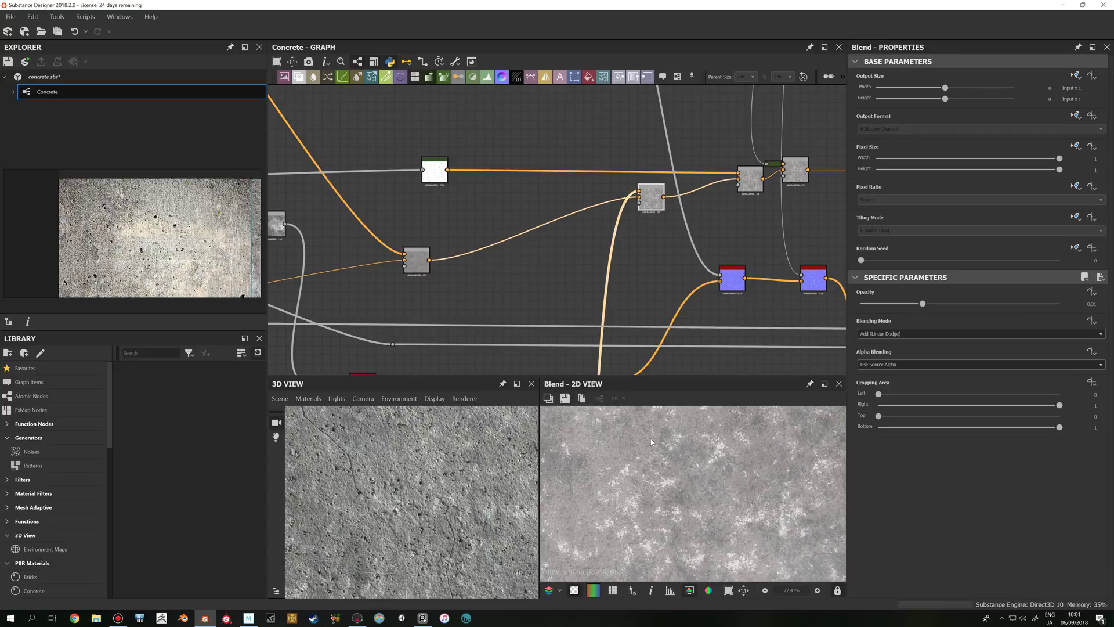
- Trace the following Blend's foreground input back to the Gradient Map fed by the Pitting group and preview its mask
middle_click_drag(664, 242, 553, 295)
left_click(641, 235)
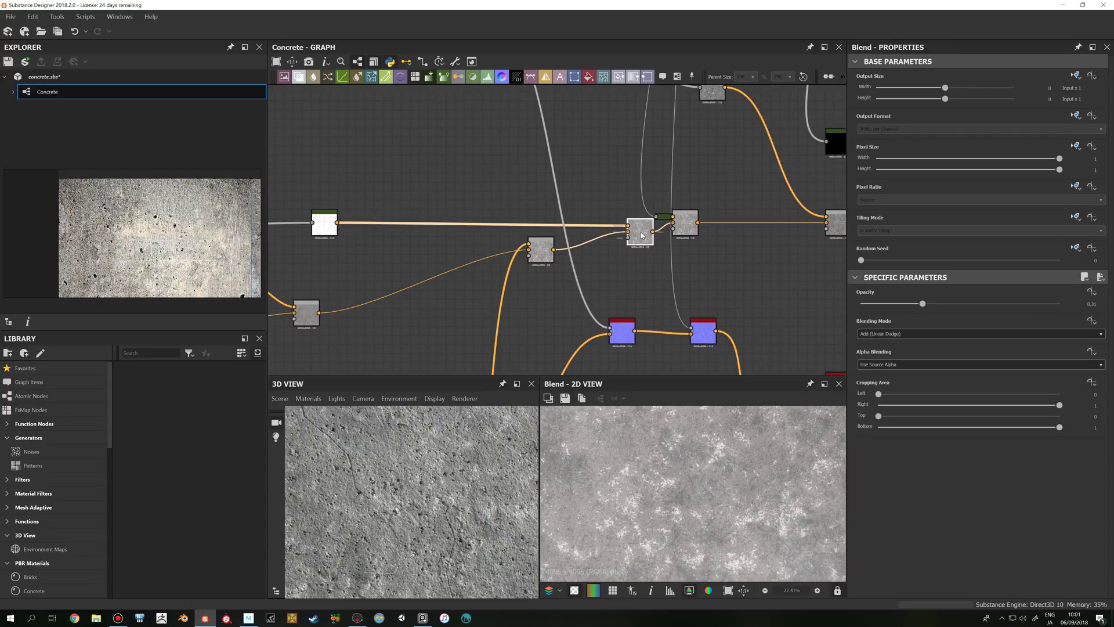
middle_click_drag(619, 309, 698, 312)
middle_click_drag(478, 216, 754, 233)
scroll(624, 244, "down", 2)
middle_click_drag(585, 245, 553, 249)
double_click(637, 250)
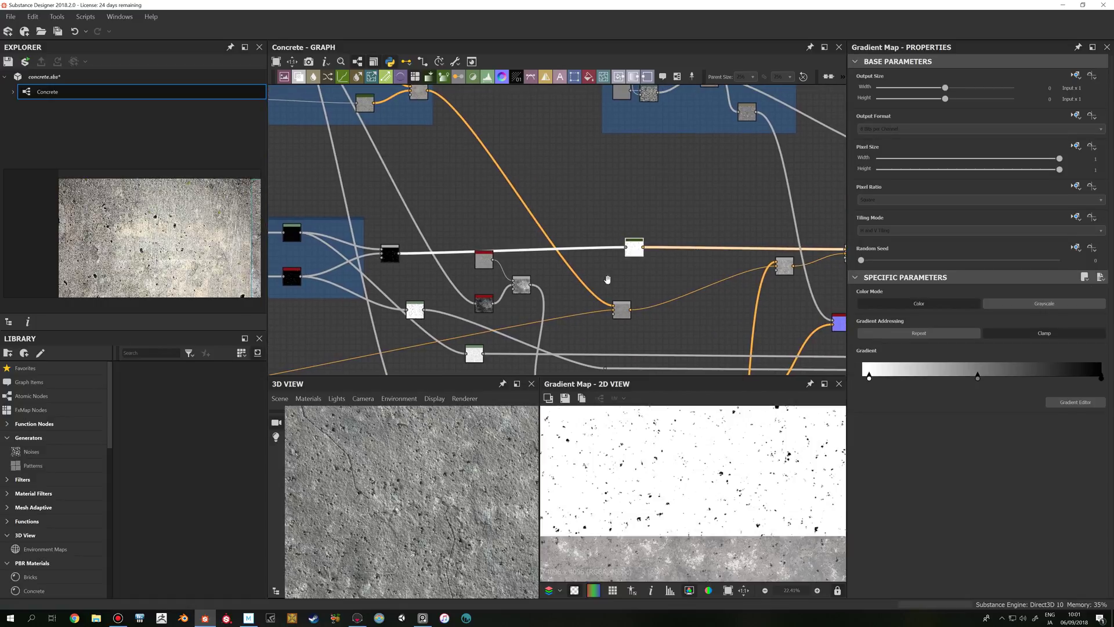
- Inspect the Multiply Blend that adds cracks to the base color and trace its foreground input to the CracksIntensity group
middle_click_drag(607, 278, 365, 275)
scroll(657, 267, "up", 2)
left_click(638, 235)
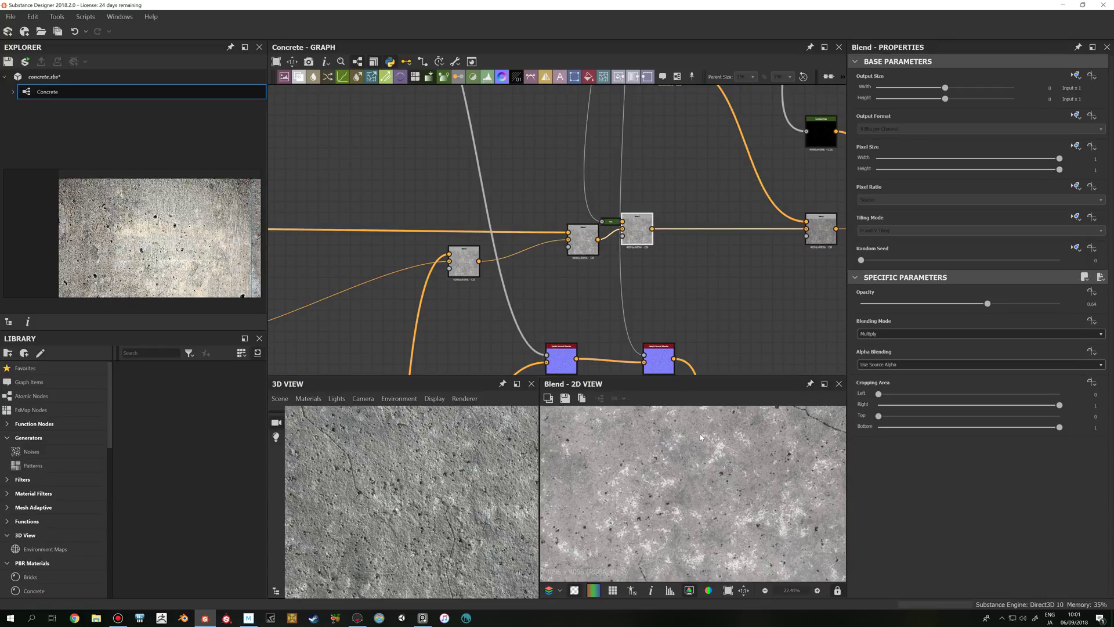
scroll(706, 489, "down", 4)
middle_click_drag(632, 297, 645, 511)
middle_click_drag(604, 270, 586, 420)
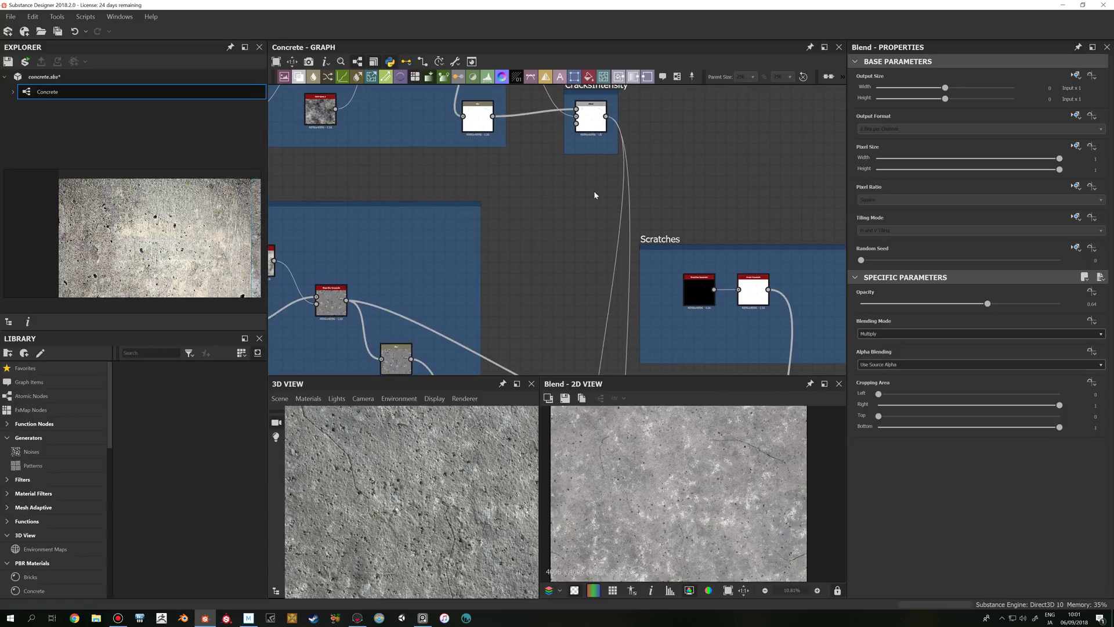
middle_click_drag(598, 147, 602, 6)
middle_click_drag(591, 244, 587, 105)
middle_click_drag(589, 172, 579, 151)
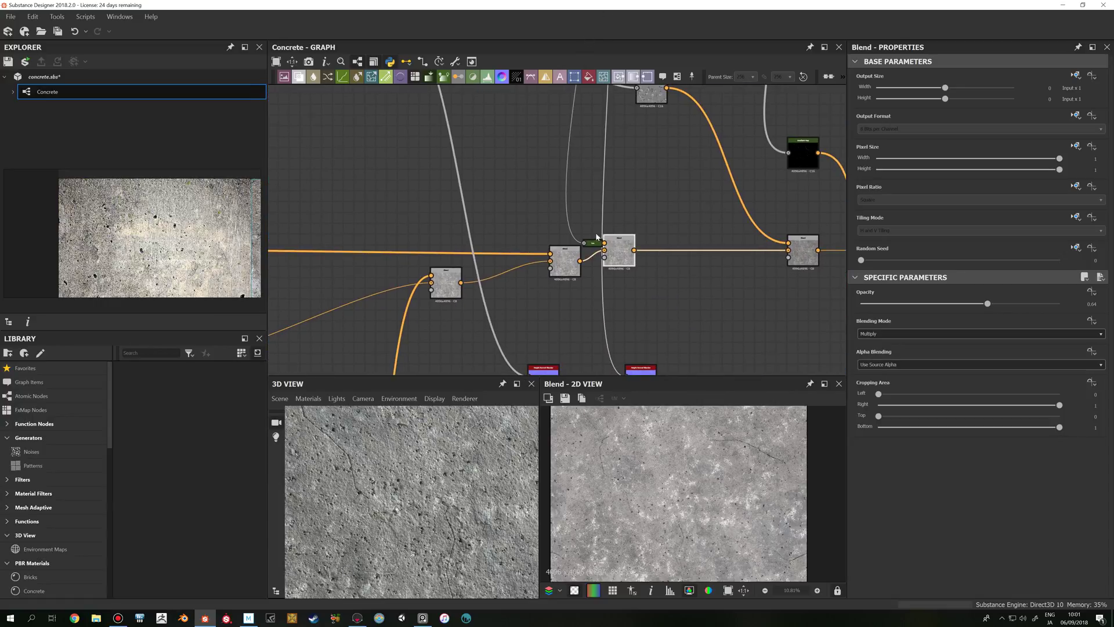
- Pull the docked Gradient Map away from the cracks Blend, preview its crack mask, and move it back beside the Blend
left_click_drag(594, 241, 536, 187)
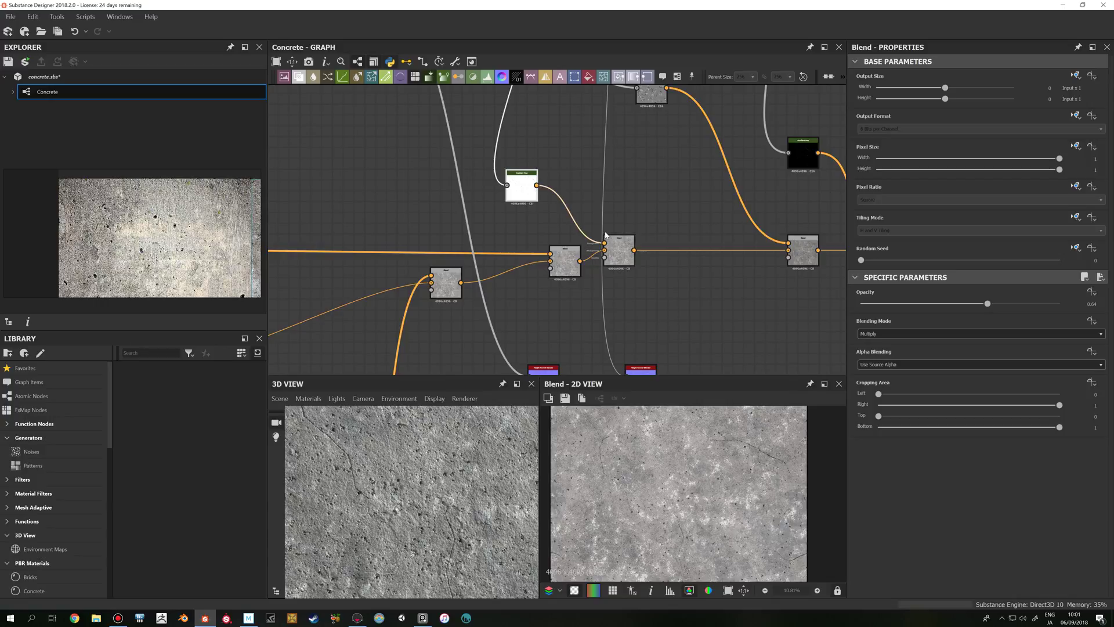
double_click(520, 190)
scroll(520, 189, "up", 3)
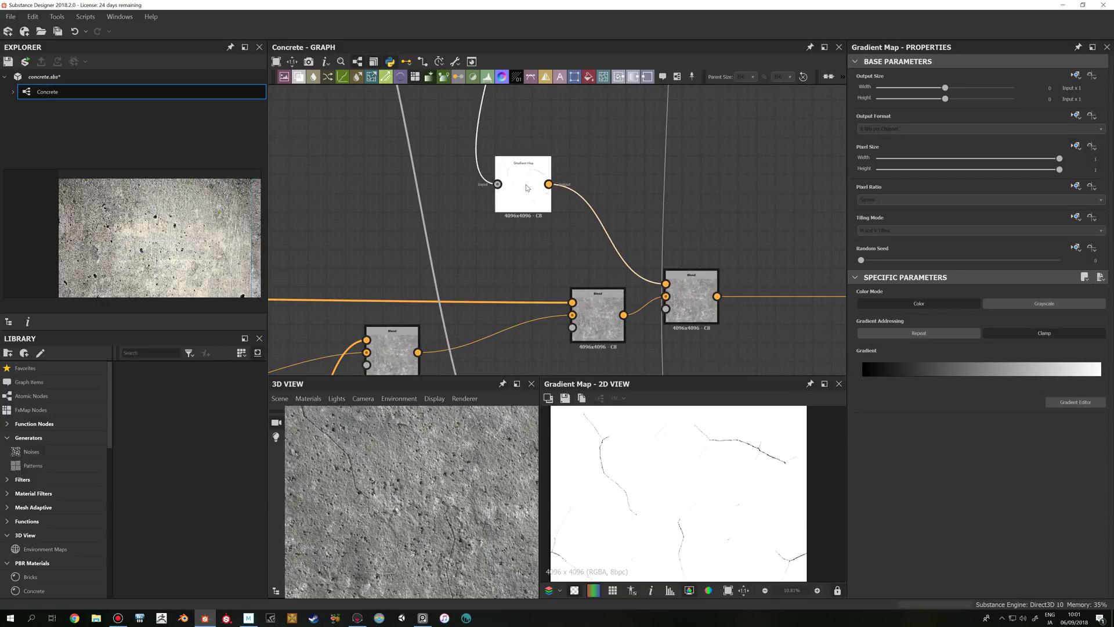
left_click_drag(526, 187, 645, 284)
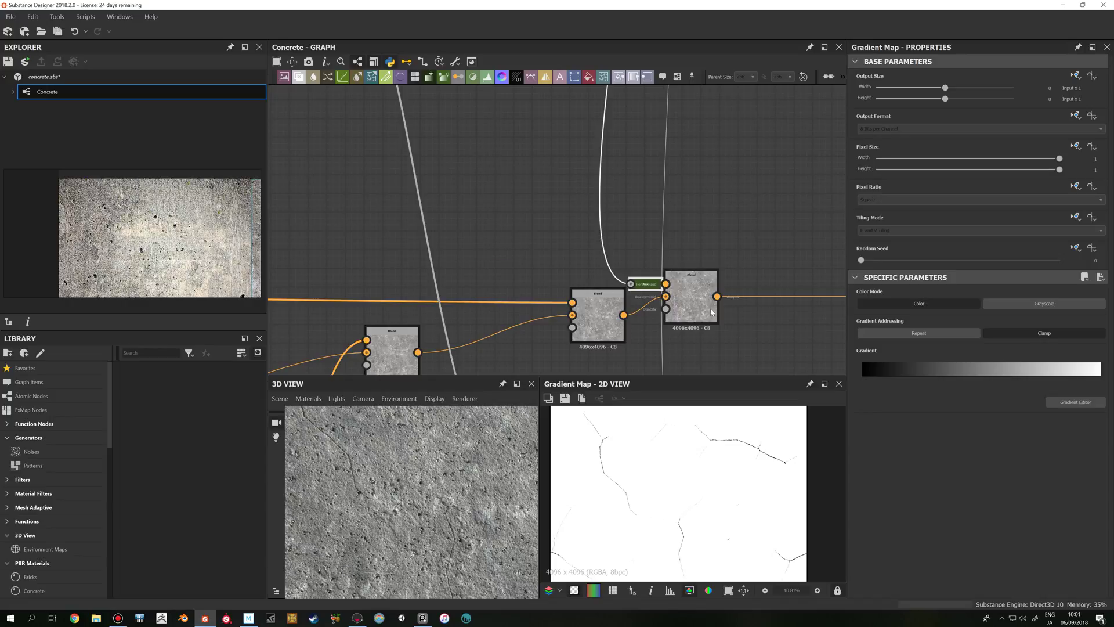
- Toggle the docking of the cracks Gradient Map and preview the Multiply Blend it feeds
middle_click_drag(656, 294, 588, 298)
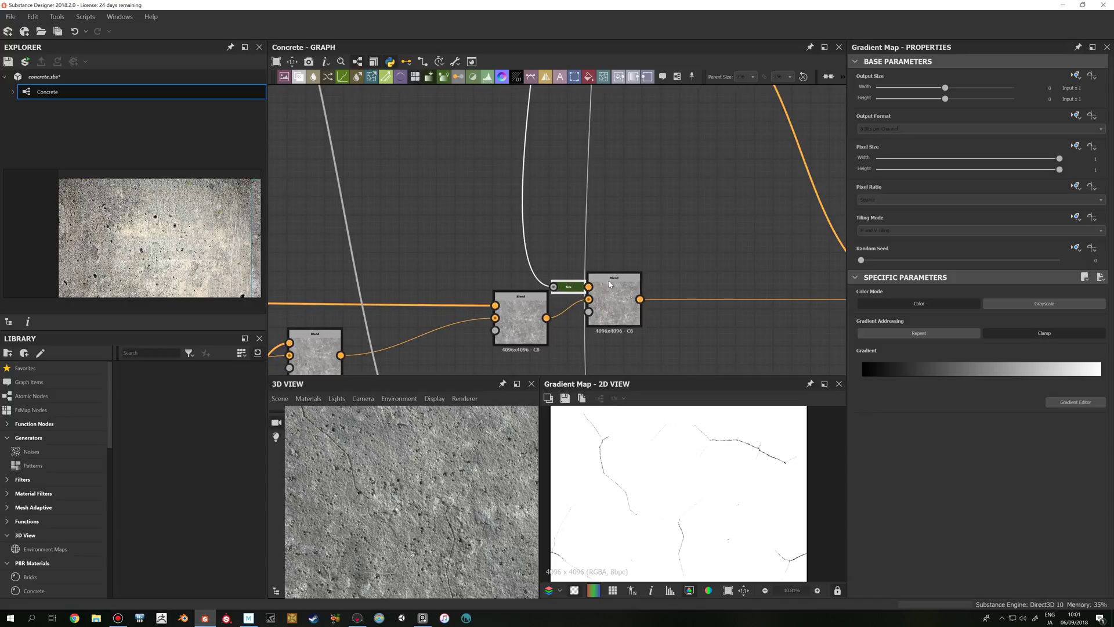
key("d")
key("d")
left_click(606, 296)
double_click(607, 296)
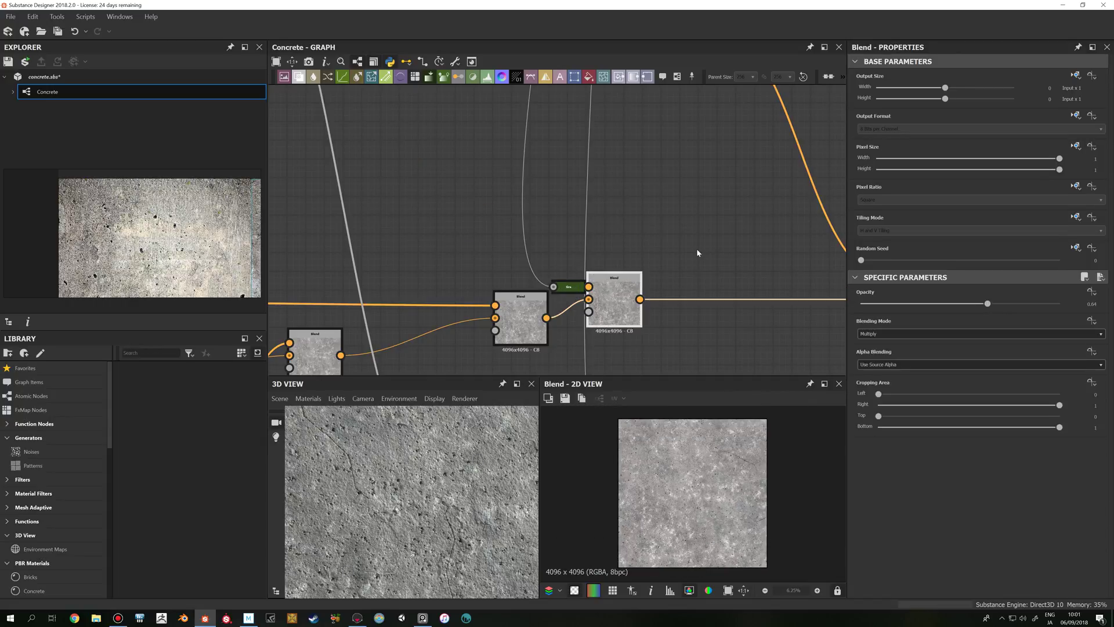
- Preview the next Multiply Blend in the base color chain and the Flaking group's Gradient Map that feeds it
scroll(696, 248, "down", 4)
middle_click_drag(709, 259, 526, 269)
scroll(650, 423, "up", 4)
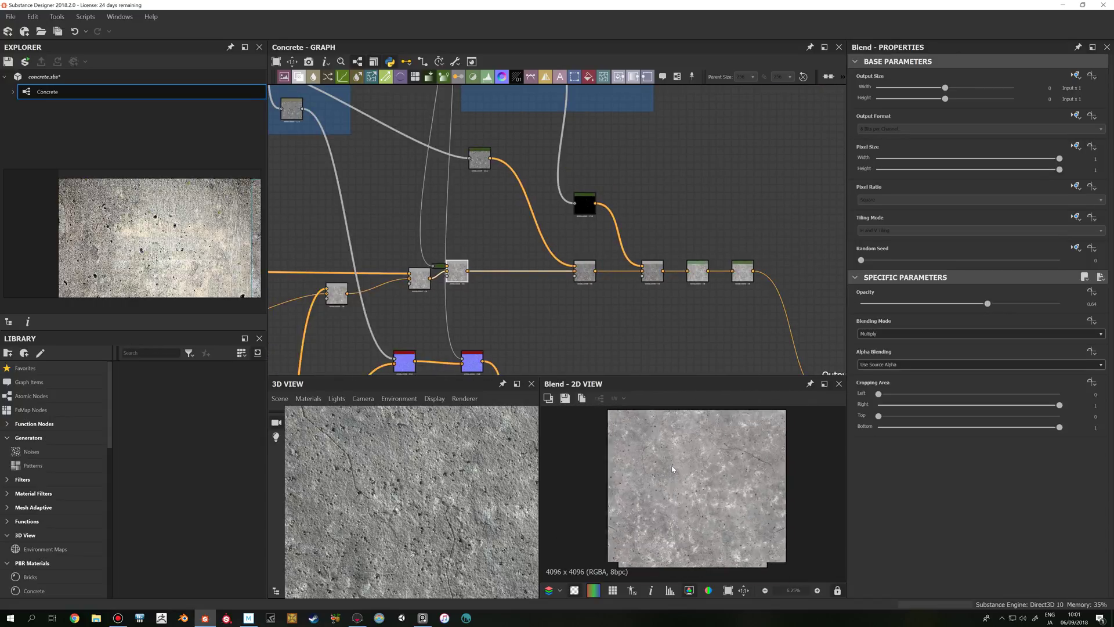
double_click(591, 275)
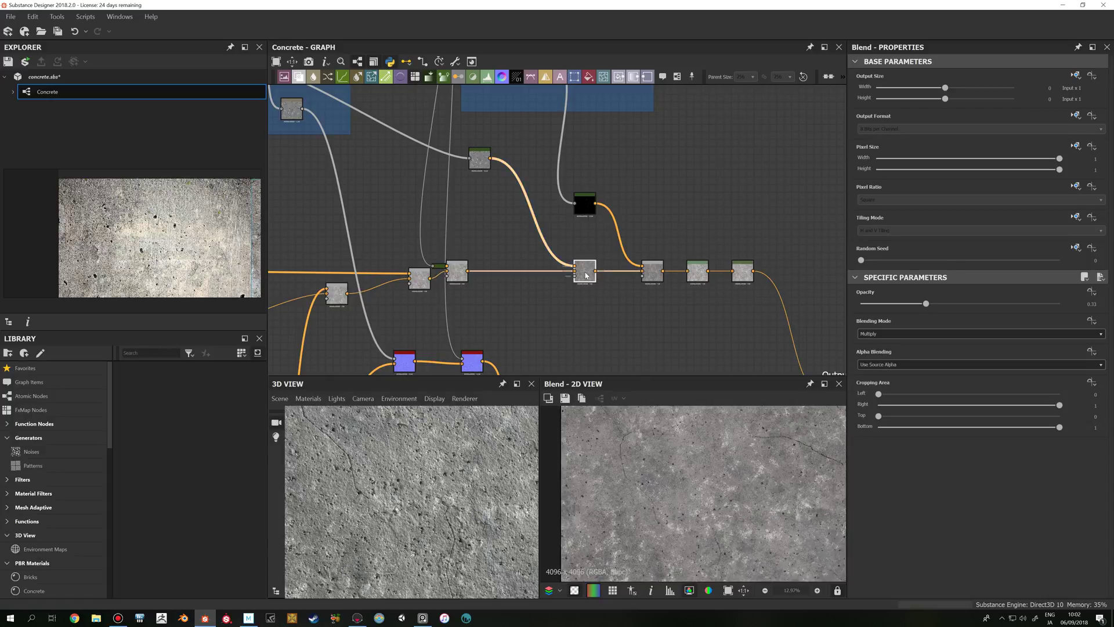
scroll(766, 538, "up", 2)
middle_click_drag(480, 211, 535, 235)
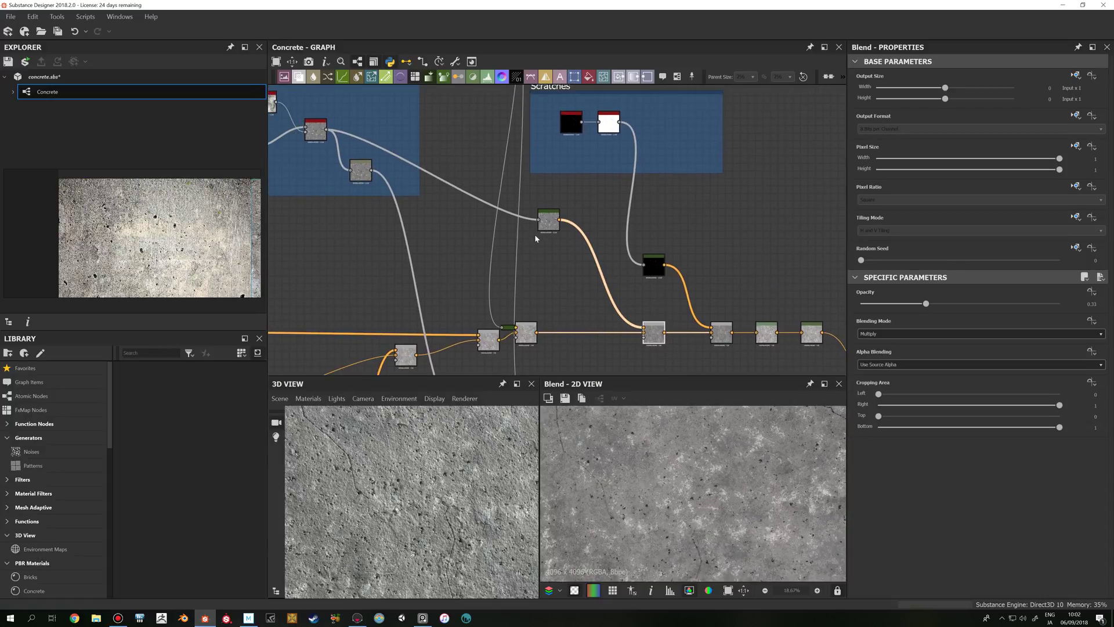
double_click(548, 221)
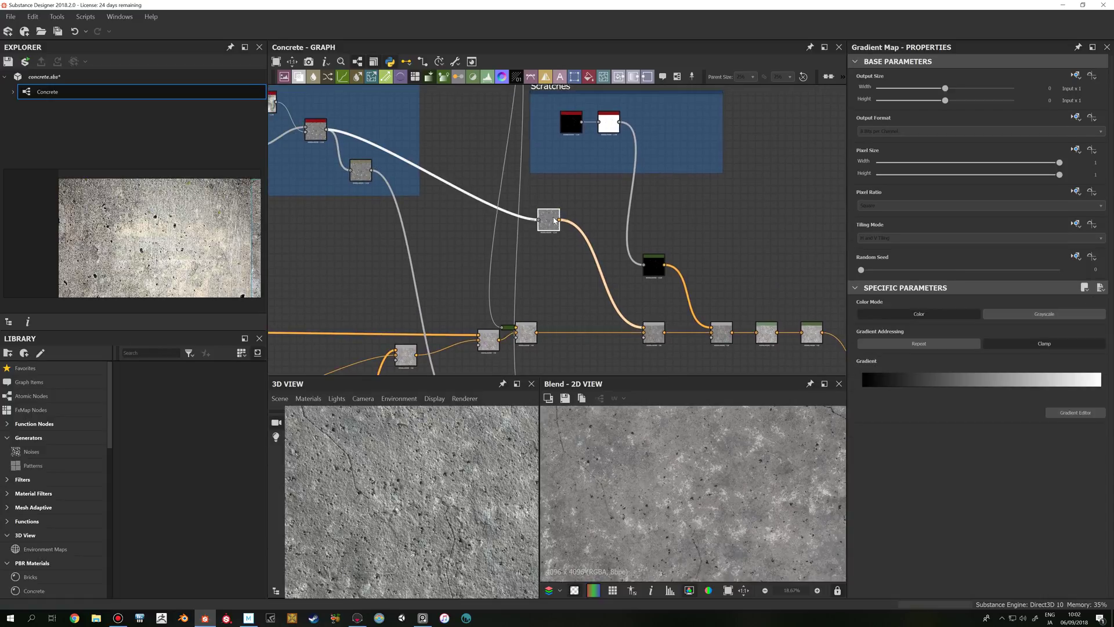
scroll(659, 507, "up", 3)
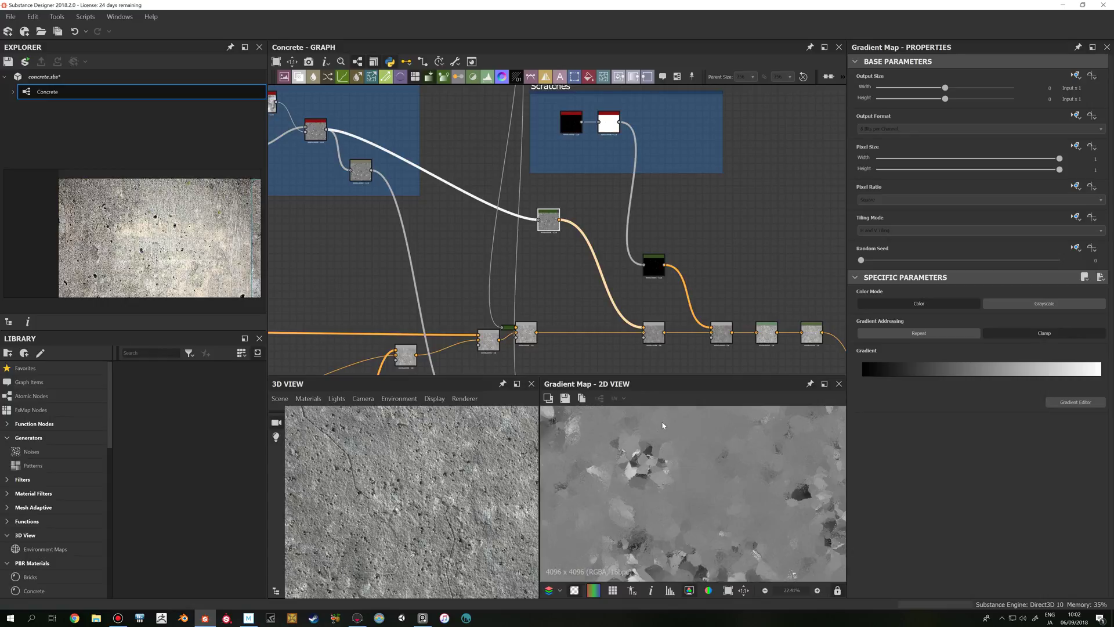
- Return to the flaking Multiply Blend and examine how it darkens the base color at different zoom levels
double_click(654, 335)
scroll(702, 478, "up", 3)
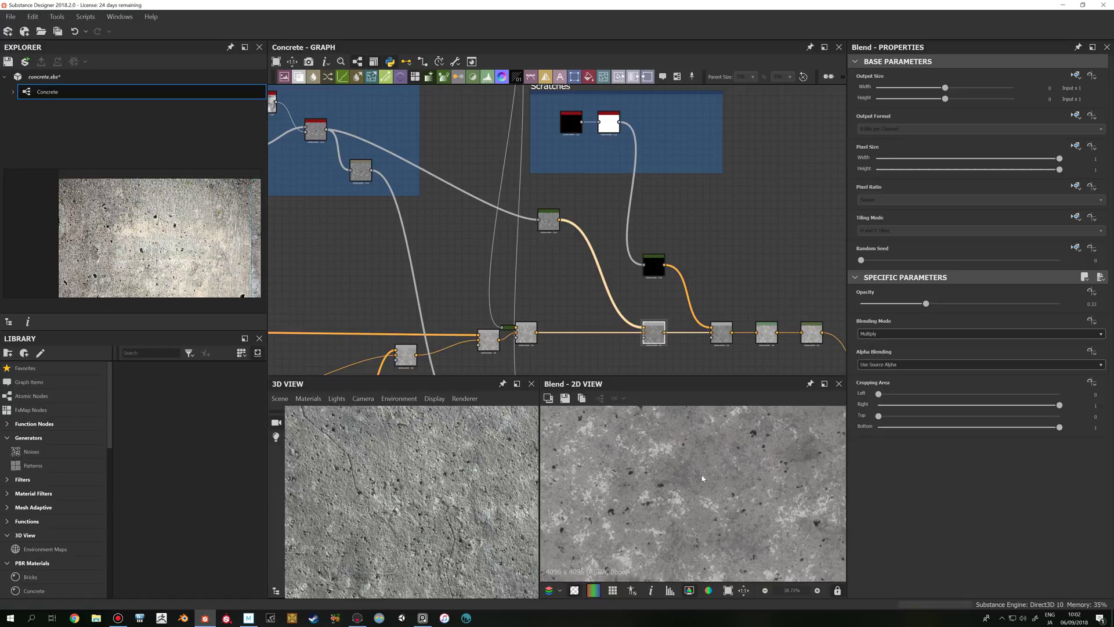
middle_click_drag(735, 358, 636, 349)
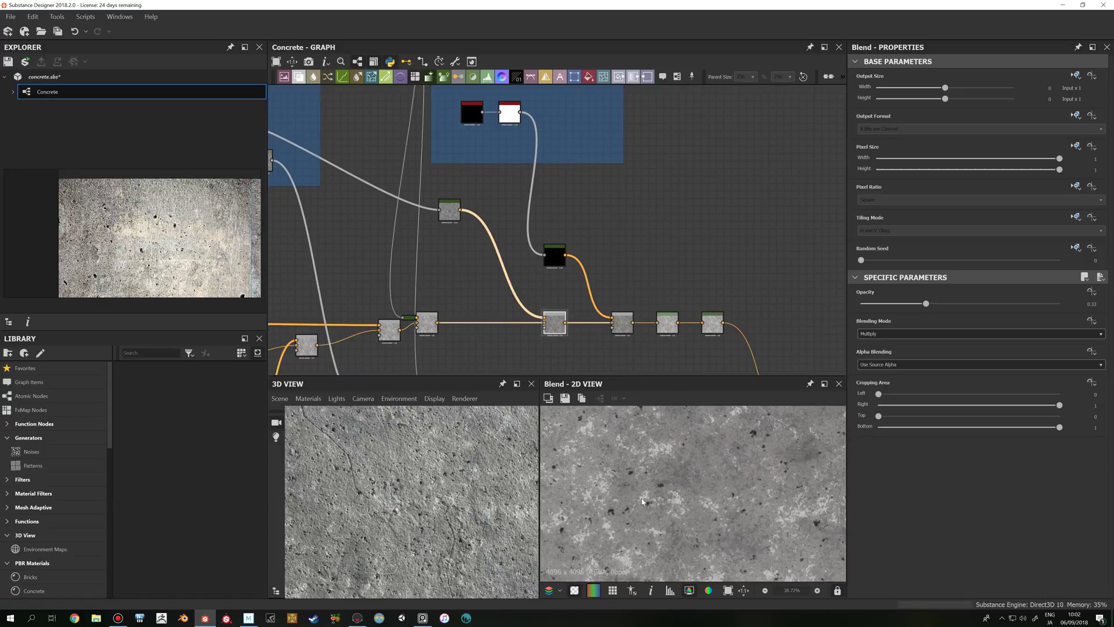
scroll(640, 494, "down", 2)
scroll(490, 488, "down", 3)
scroll(518, 356, "up", 2)
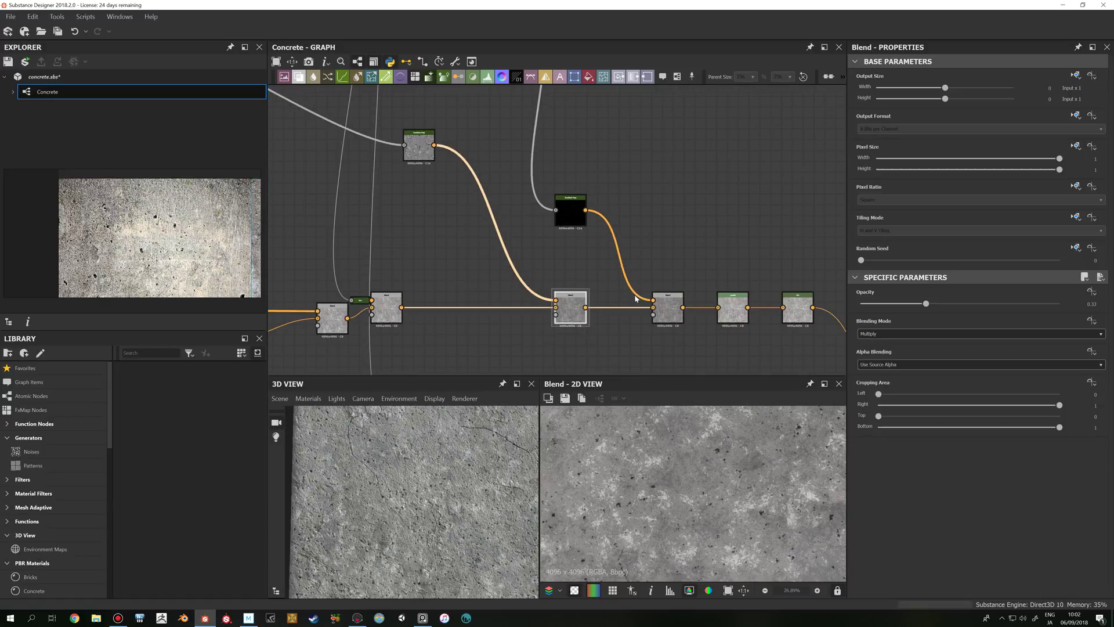
- Preview the Add (Linear Dodge) Blend that brings the Scratches group into the base color
double_click(667, 308)
scroll(763, 469, "down", 2)
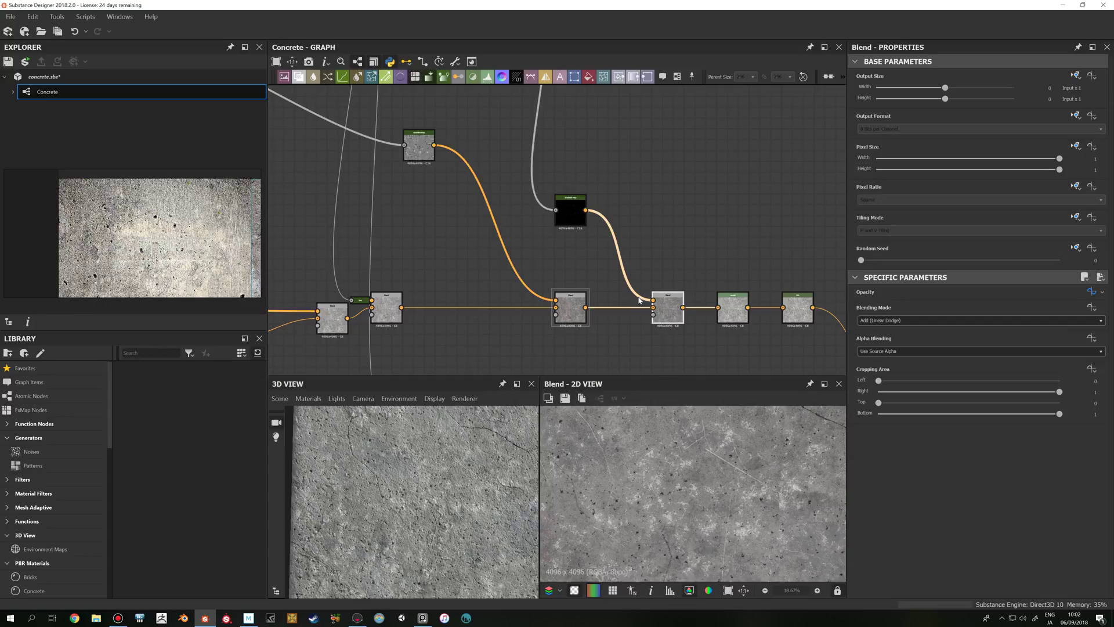
middle_click_drag(618, 176, 557, 222)
- Preview the Levels node after the scratches Blend and follow the base color chain to the Output group
double_click(668, 343)
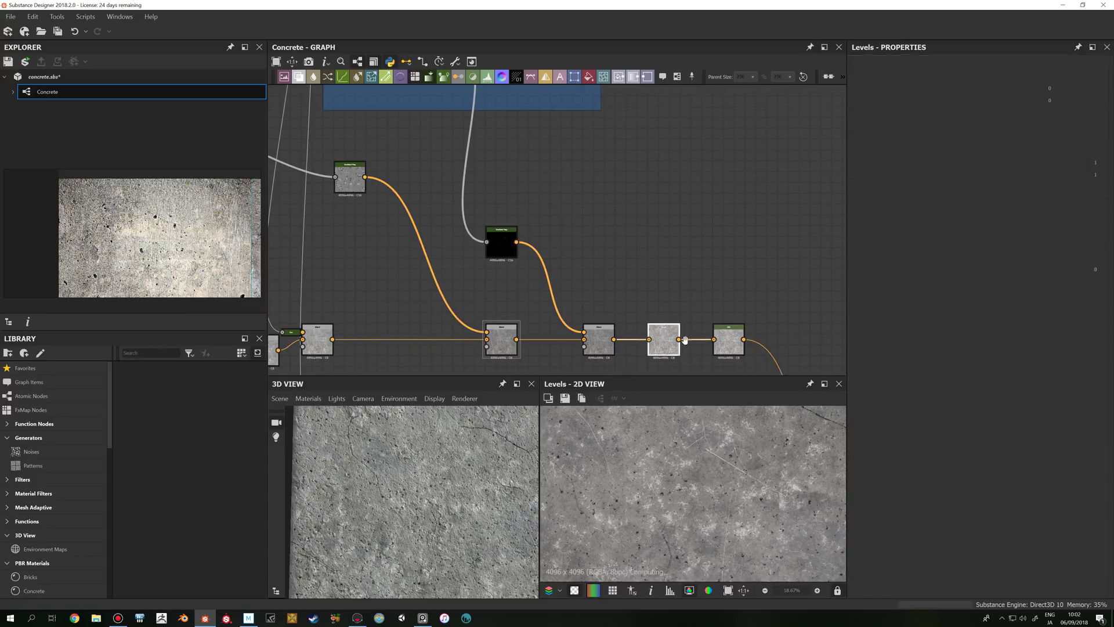
scroll(728, 292, "down", 3)
middle_click_drag(759, 367, 693, 245)
middle_click_drag(690, 287, 702, 240)
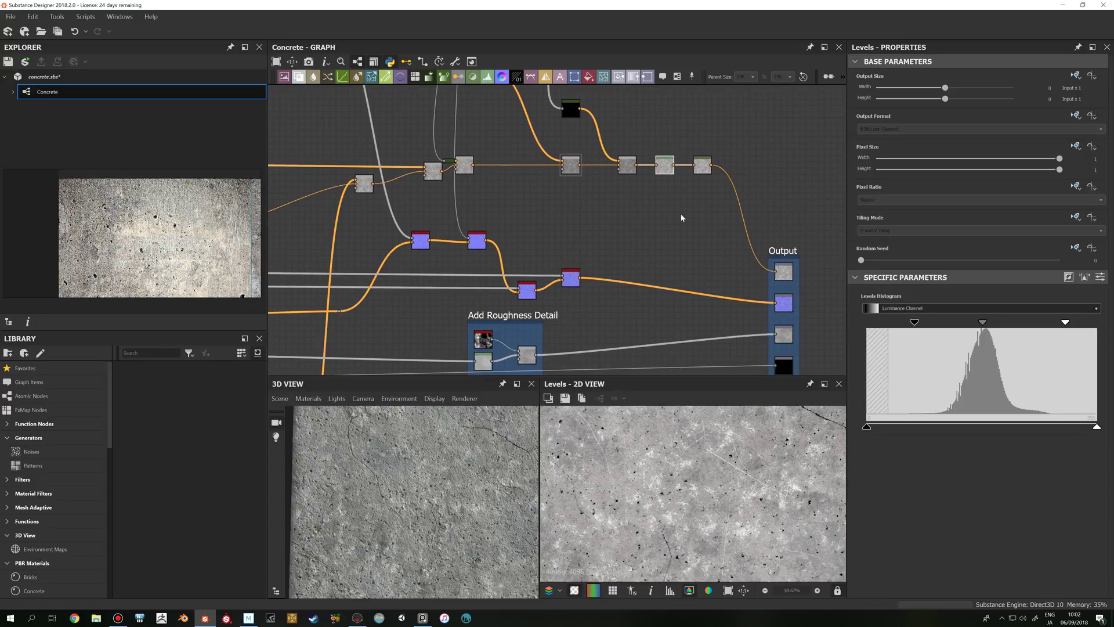
middle_click_drag(621, 216, 699, 172)
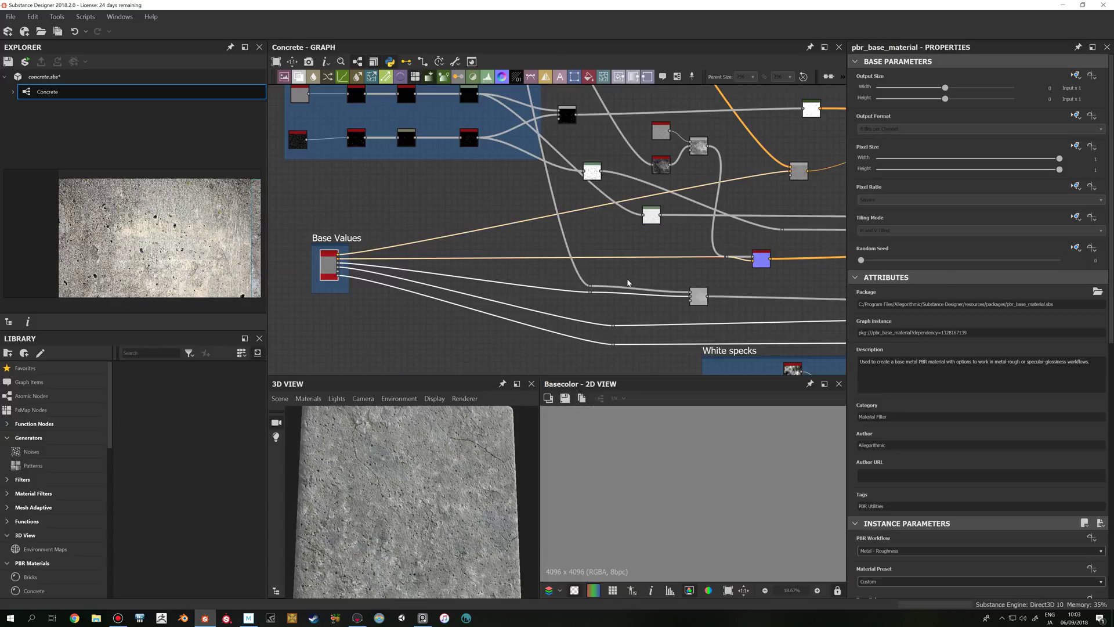
- Trace the normal output of the Base Values node to the first Height Normal Blender and preview the Fractal Sum Base noise feeding its height chain
middle_click_drag(672, 267, 604, 281)
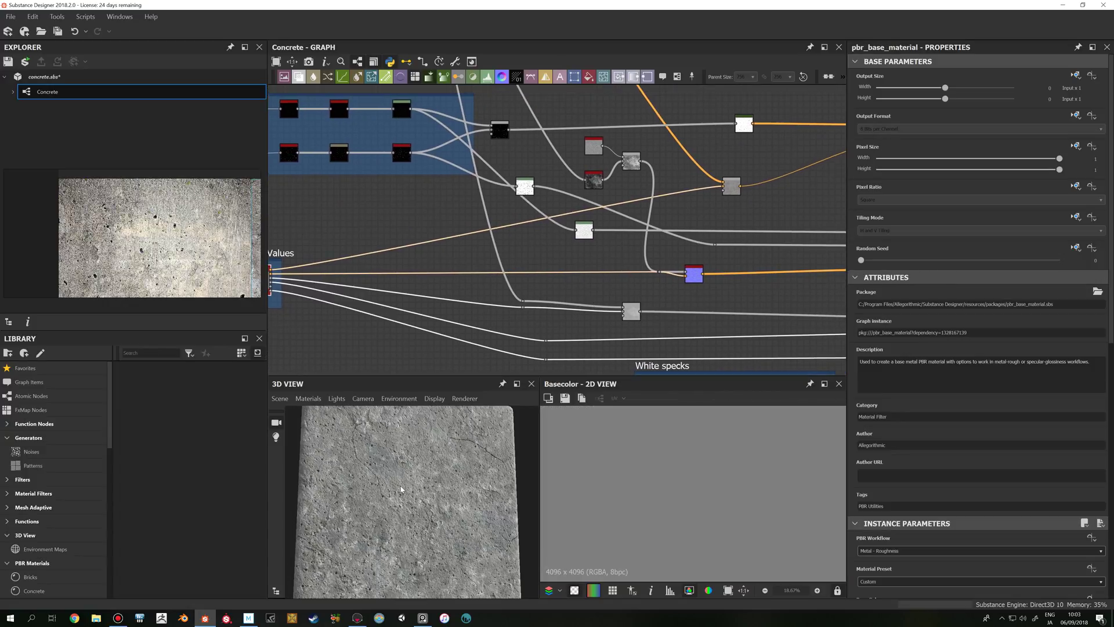
scroll(417, 479, "up", 3)
middle_click_drag(295, 283, 384, 323)
middle_click_drag(750, 303, 534, 316)
scroll(534, 316, "up", 3)
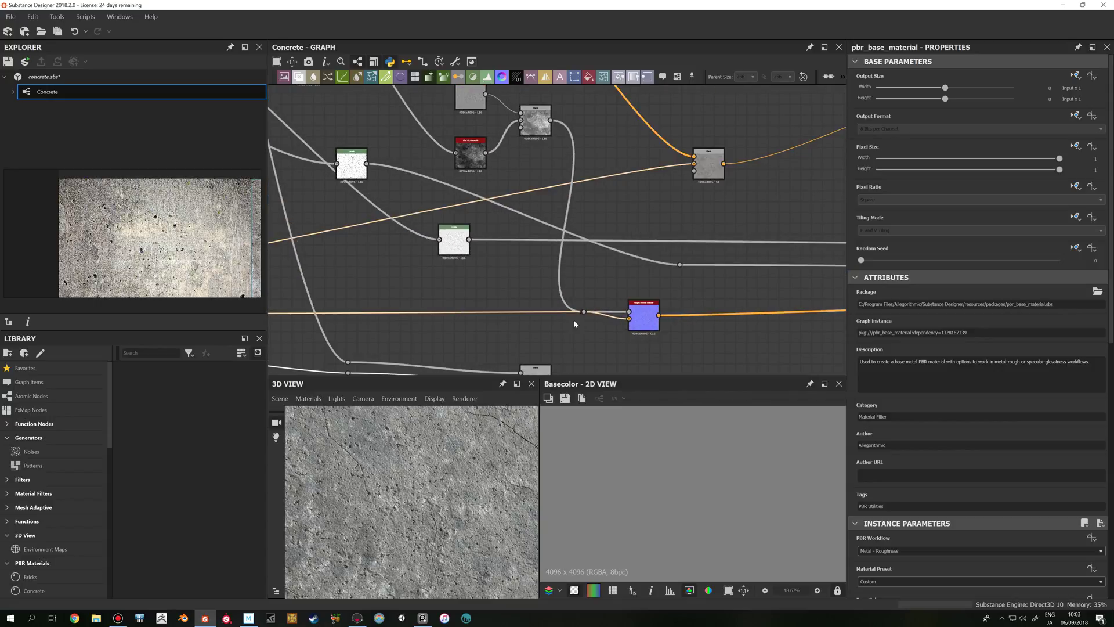
left_click(642, 315)
middle_click_drag(525, 160, 551, 252)
left_click(496, 192)
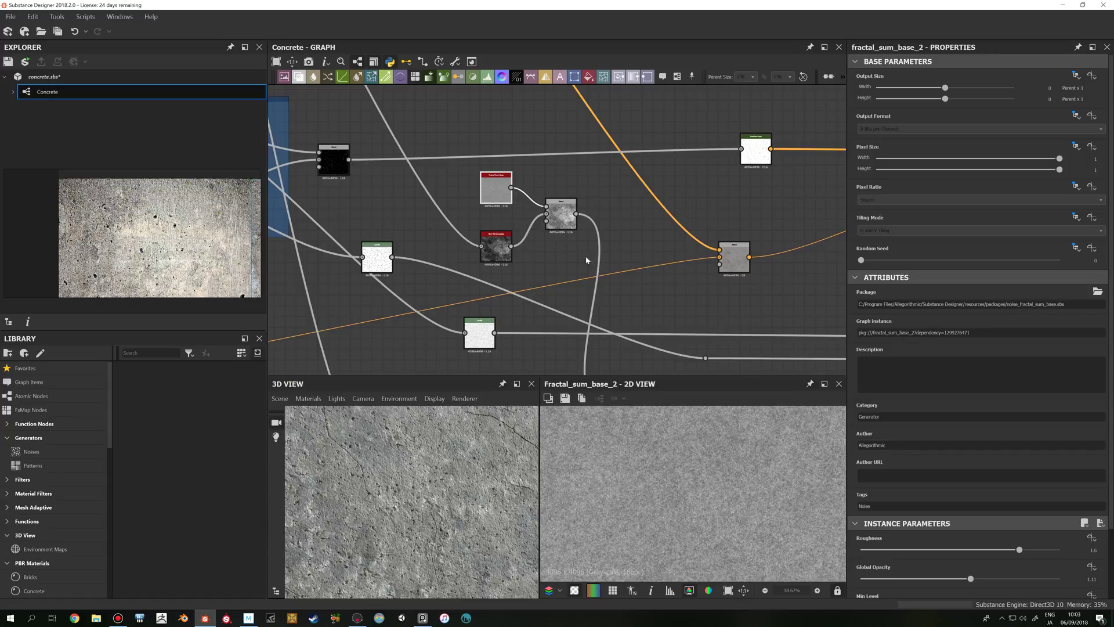
- Preview the Blur HQ Grayscale node fed from the BaseColor group and the Add (Linear Dodge) Blend combining it with the noise
left_click(497, 247)
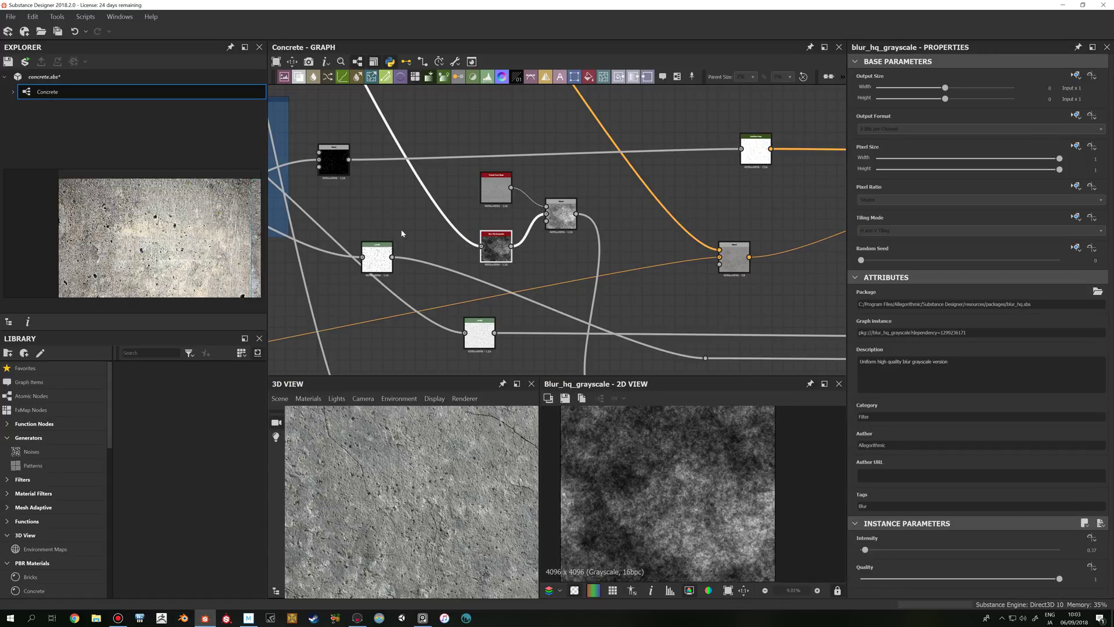
scroll(385, 206, "down", 3)
scroll(384, 208, "down", 2)
scroll(372, 164, "up", 1)
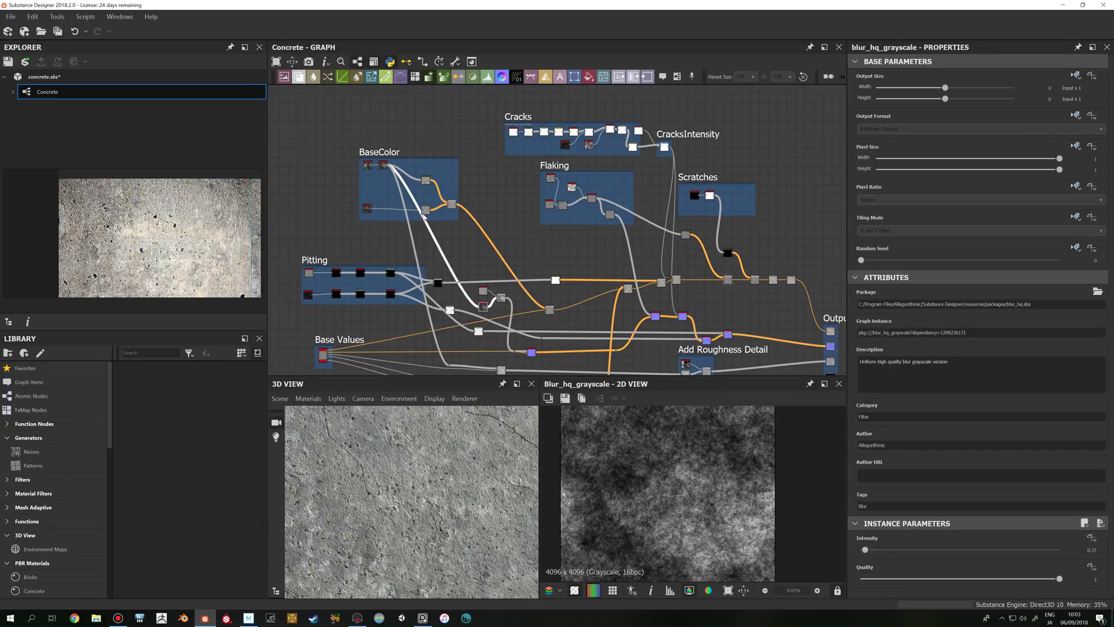
scroll(455, 246, "up", 8)
left_click(584, 300)
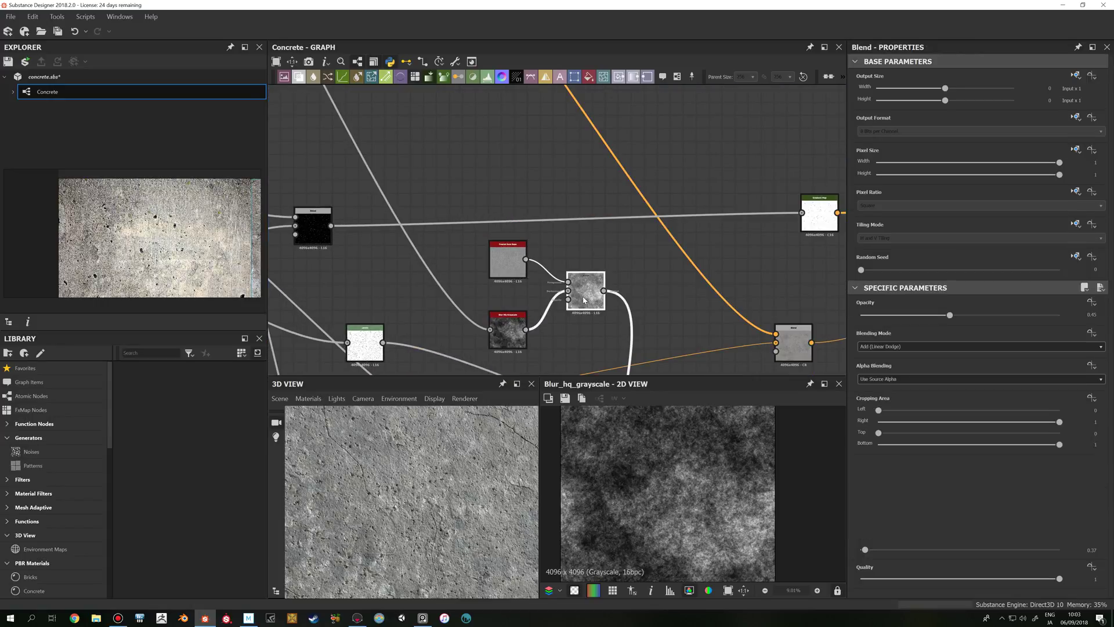
- Preview the first Height Normal Blender and examine its normal map and its height and normal inputs
middle_click_drag(644, 319, 546, 115)
double_click(614, 319)
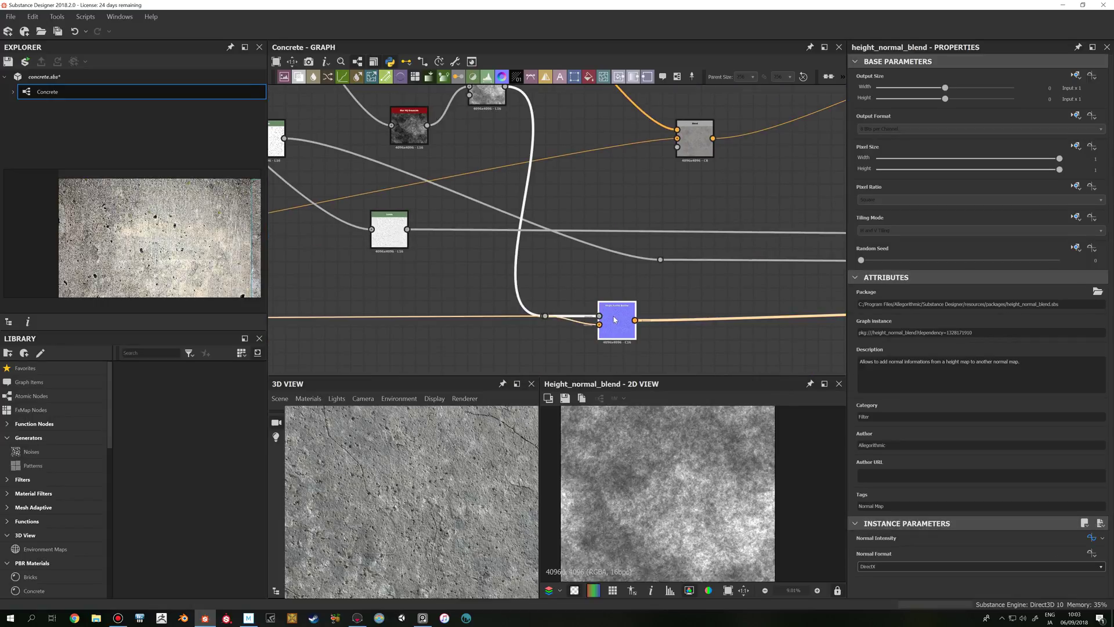
scroll(615, 319, "up", 4)
scroll(614, 320, "down", 1)
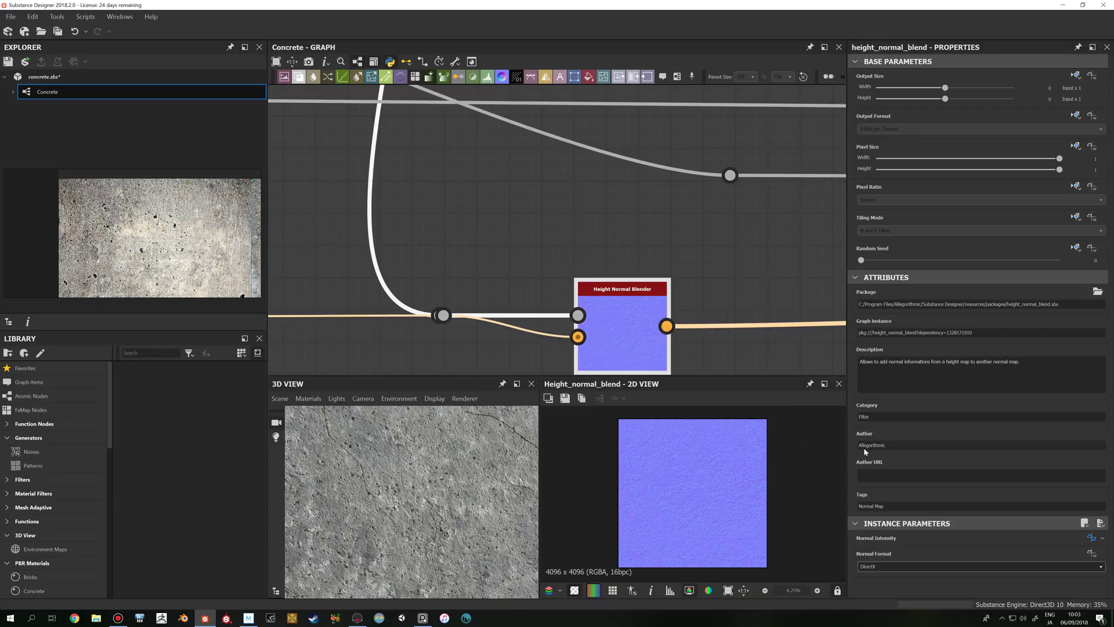
scroll(676, 455, "down", 2)
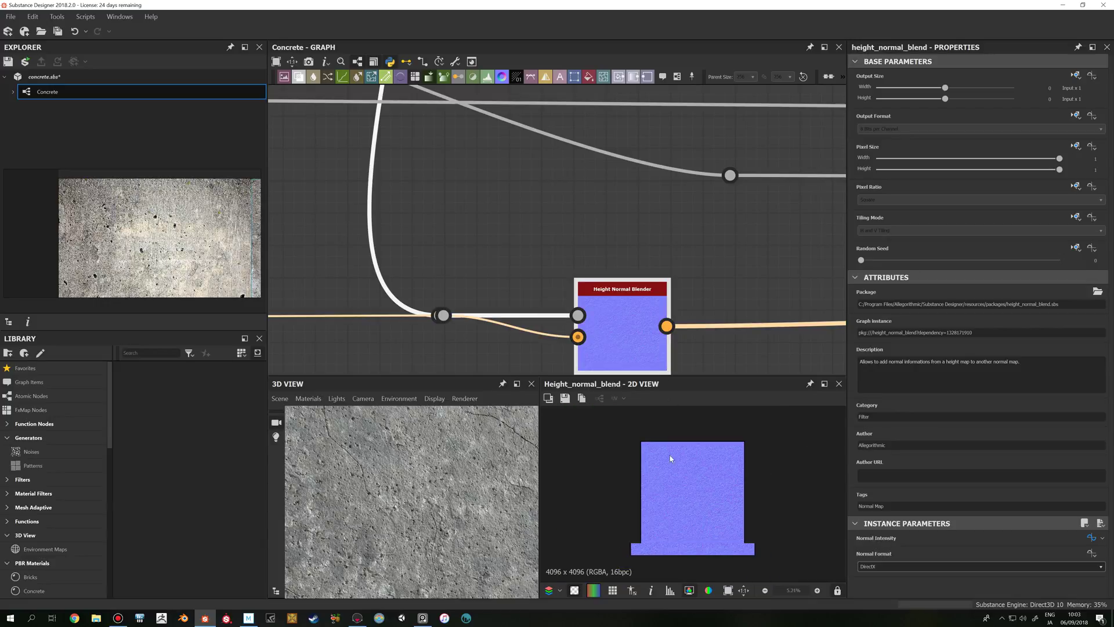
scroll(476, 521, "down", 2)
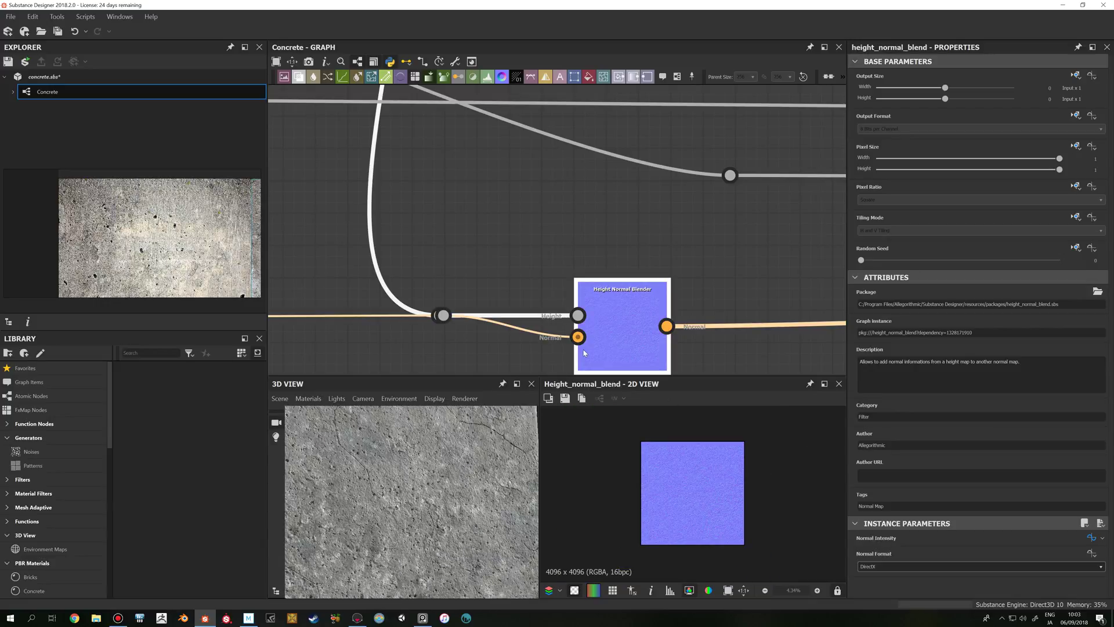
scroll(492, 408, "down", 2)
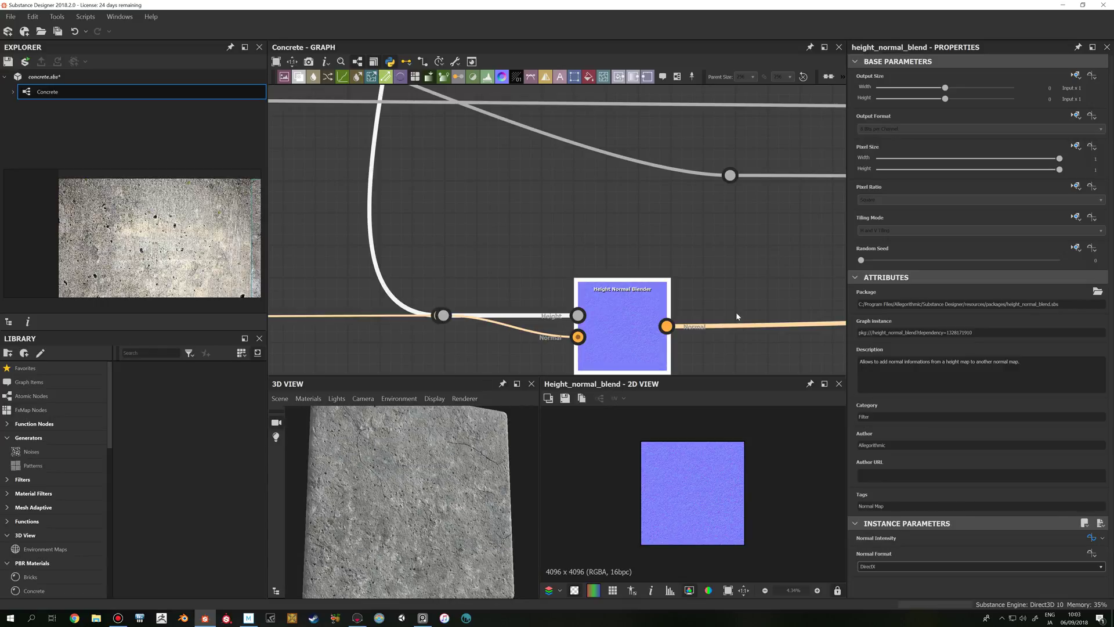
- Follow the normal chain to the second Height Normal Blender, preview its normal map and compare it with the 3D cube
middle_click_drag(735, 311, 437, 250)
scroll(485, 253, "down", 3)
middle_click_drag(620, 270, 484, 281)
scroll(563, 294, "down", 3)
middle_click_drag(721, 223, 542, 296)
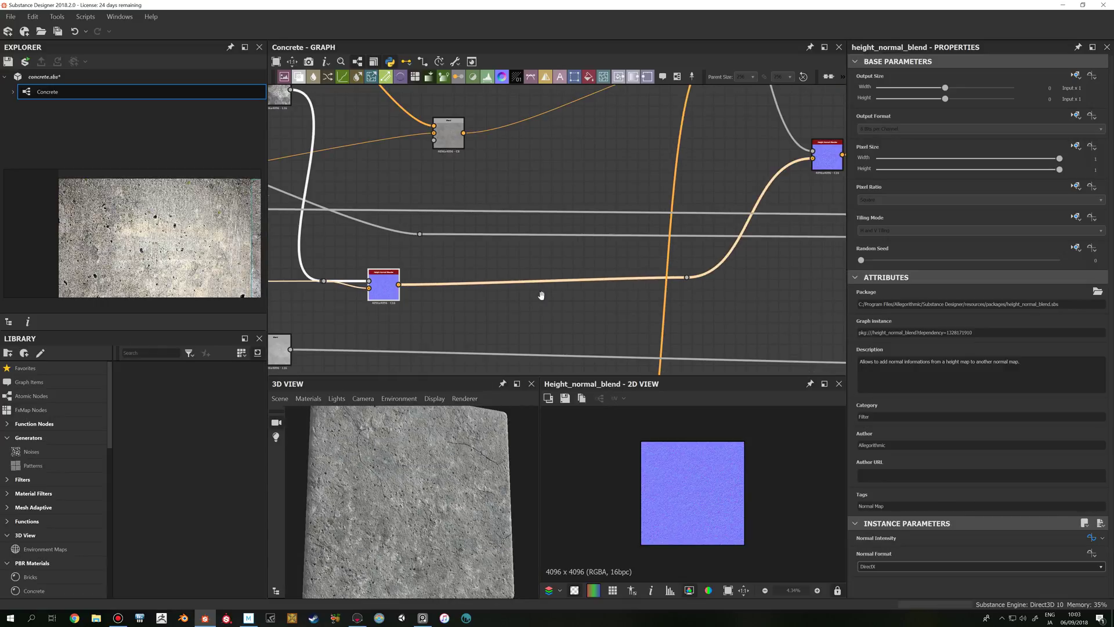
scroll(691, 221, "up", 4)
left_click(590, 238)
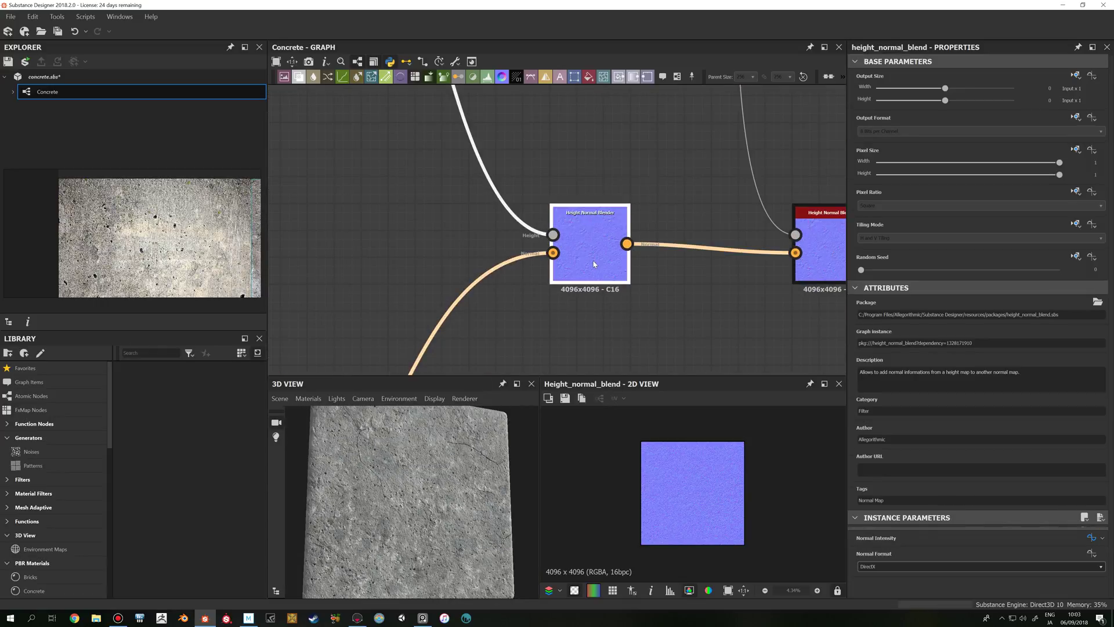
scroll(671, 479, "up", 3)
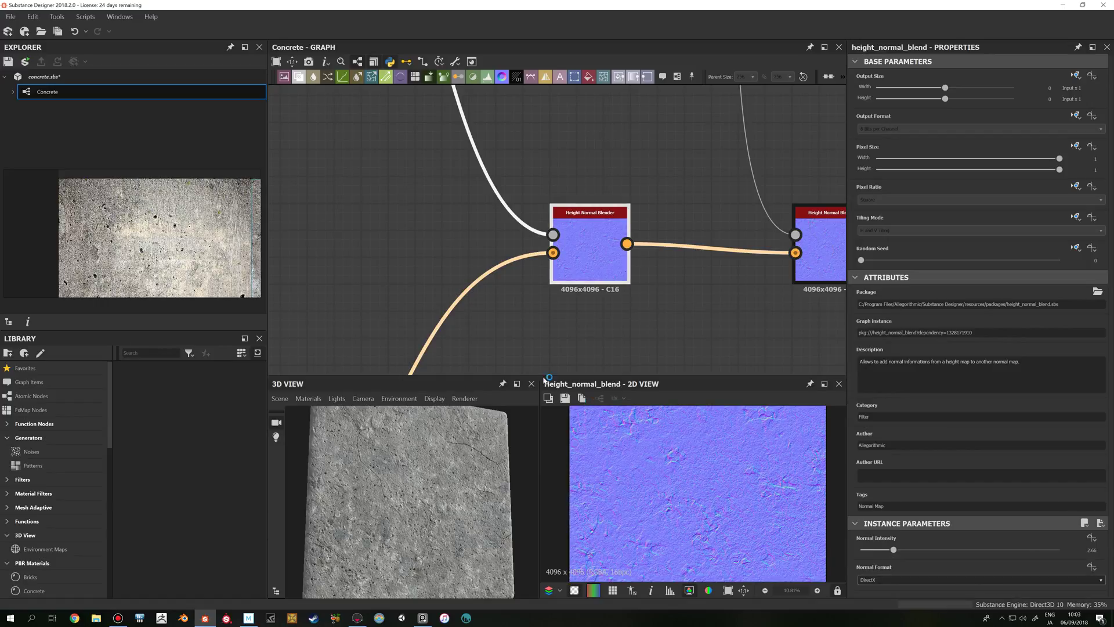
scroll(467, 453, "down", 2)
left_click_drag(468, 455, 471, 491)
- Trace the second Height Normal Blender's height input back to the Flaking group and preview the Blur node there
middle_click_drag(605, 145, 616, 281)
scroll(616, 281, "down", 1)
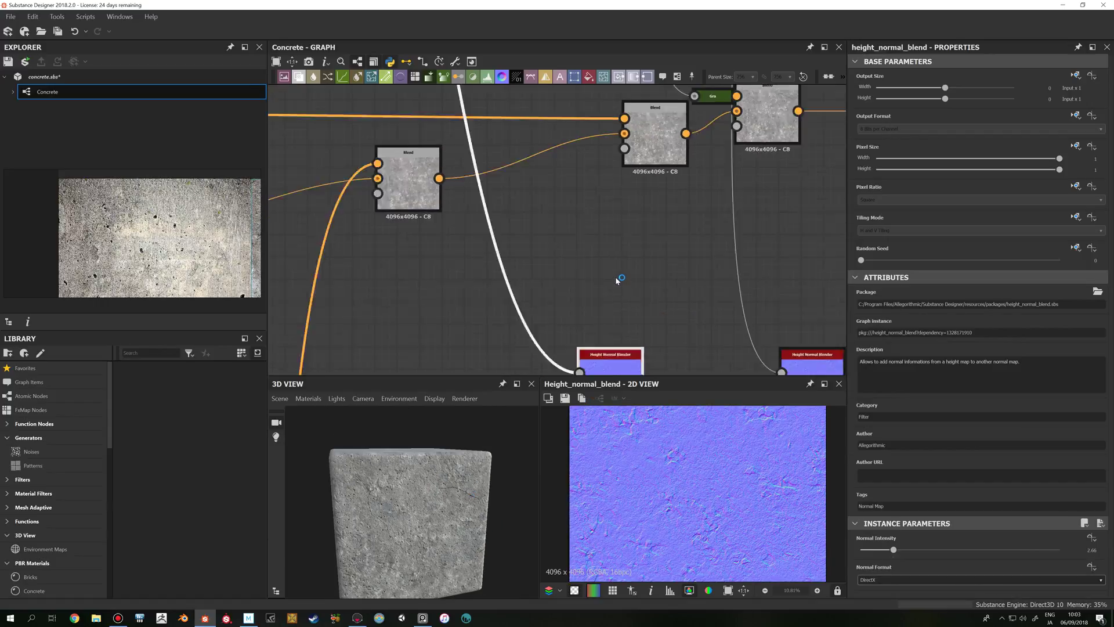
scroll(616, 280, "down", 4)
middle_click_drag(571, 124, 566, 219)
scroll(565, 219, "down", 1)
middle_click_drag(499, 109, 527, 217)
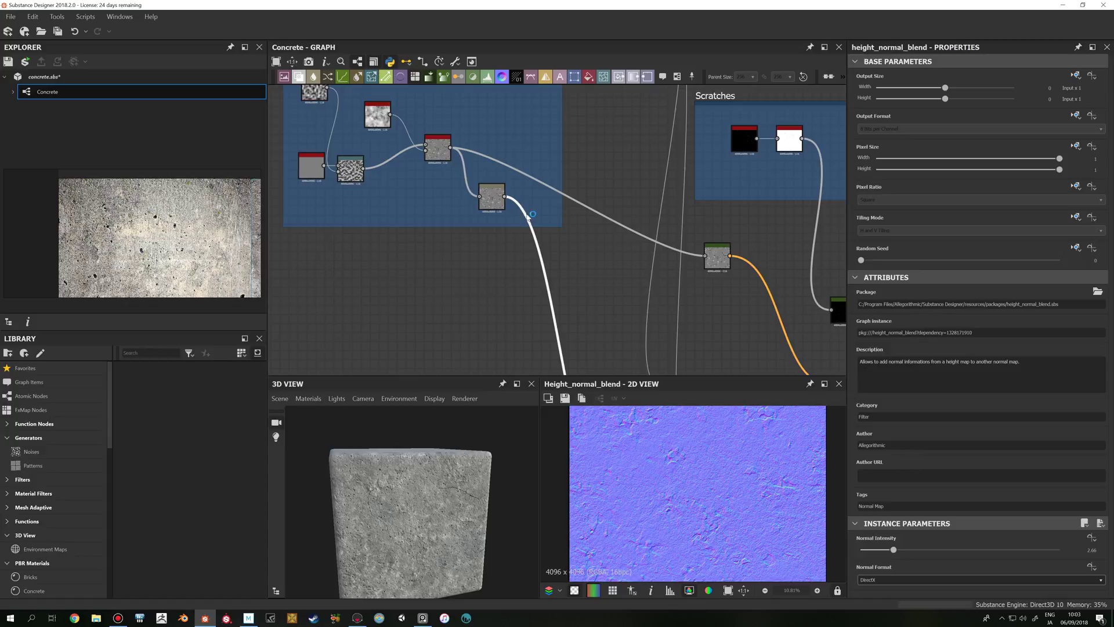
double_click(492, 199)
- Return to the flaking Height Normal Blender and inspect its normal map and Normal Intensity setting
scroll(659, 315, "down", 3)
middle_click_drag(633, 318, 571, 115)
scroll(592, 238, "up", 4)
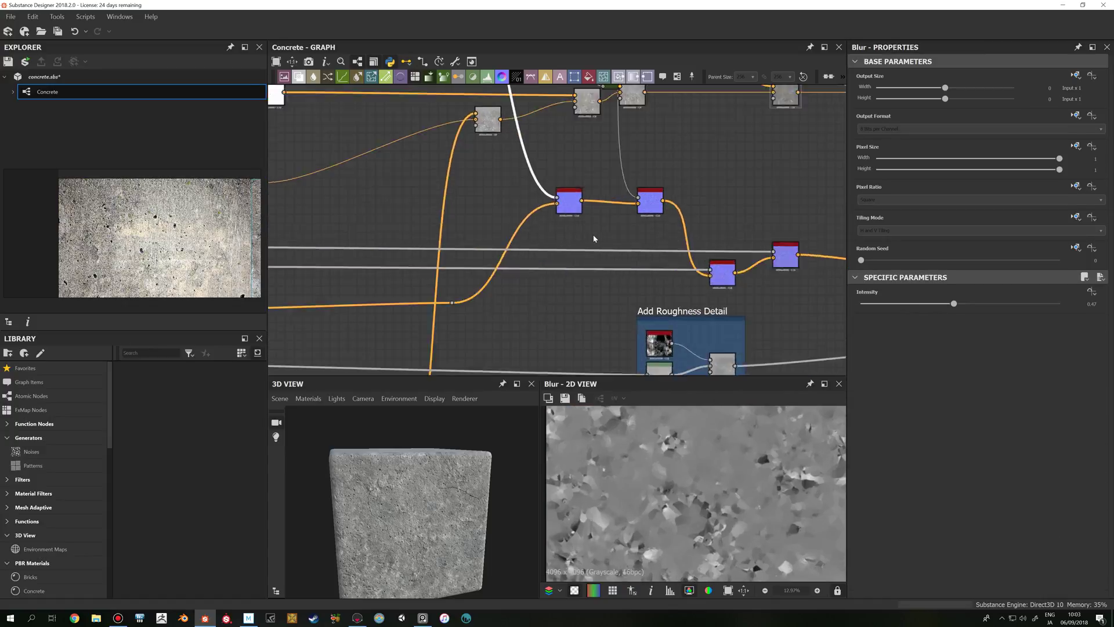
double_click(566, 202)
scroll(566, 202, "up", 1)
scroll(632, 209, "up", 5)
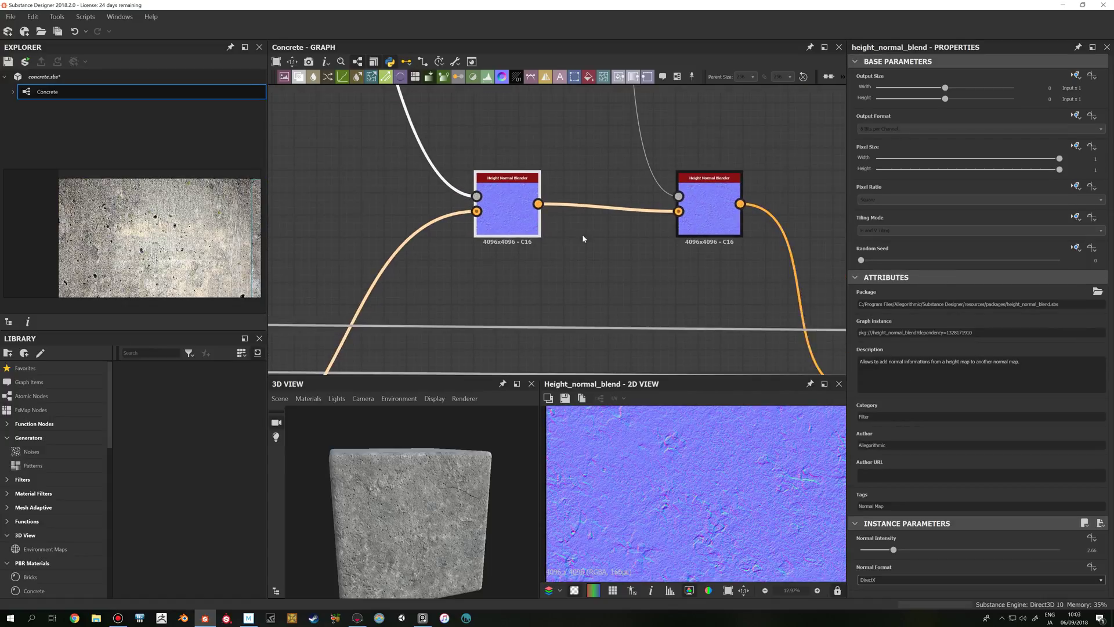
scroll(660, 464, "up", 1)
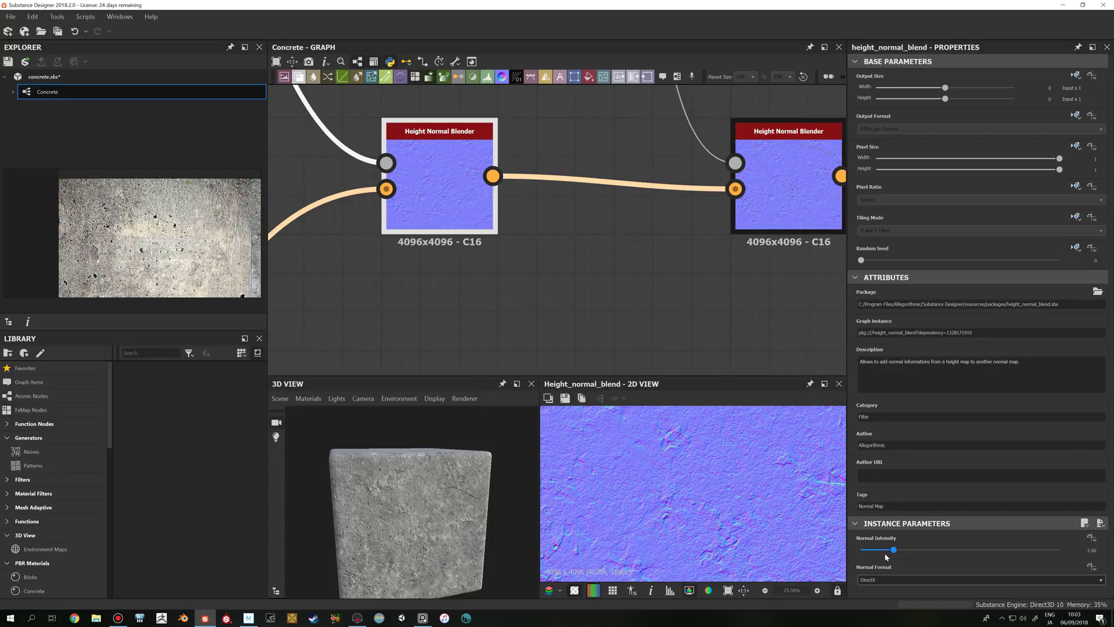
- Examine the flaking relief on the 3D cube from different distances and angles, and bring the neighbouring Height Normal Blenders into view
scroll(502, 539, "down", 3)
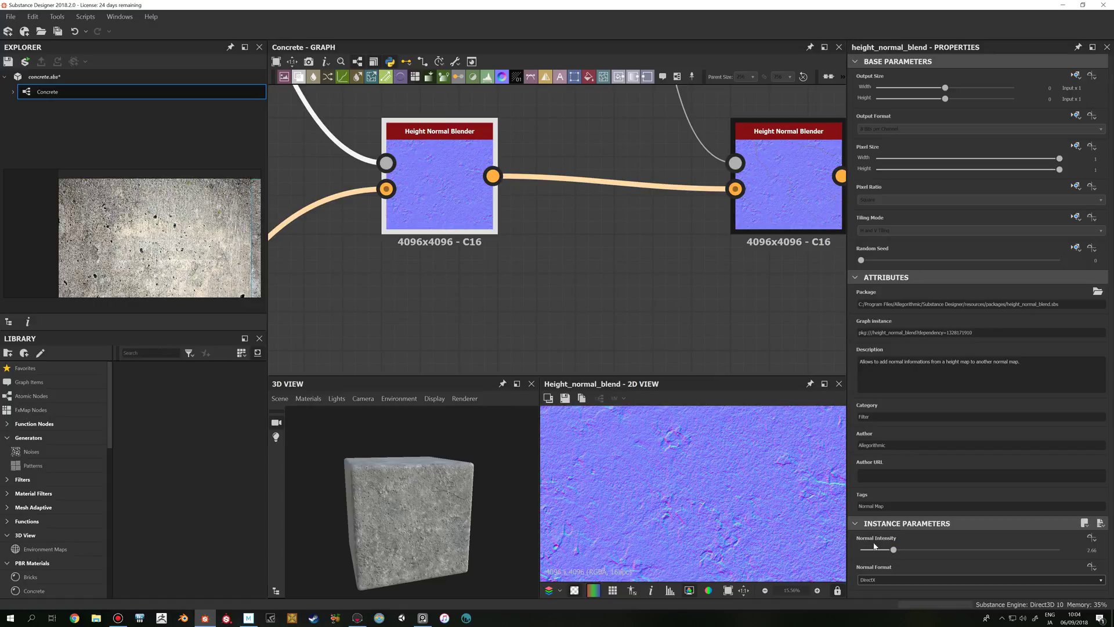
left_click_drag(511, 509, 479, 490, "alt")
right_click_drag(479, 491, 639, 436, "alt")
scroll(686, 329, "down", 4)
middle_click_drag(726, 317, 633, 342)
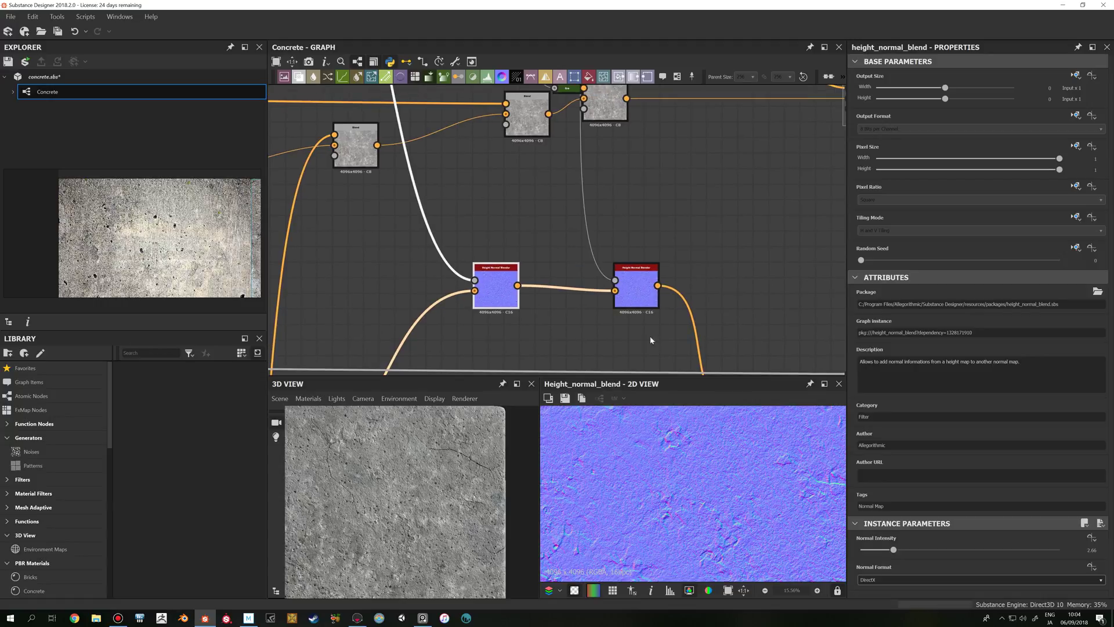
- Preview the third Height Normal Blender, trace its height input to the Cracks group and examine the cracks in its normal map up close
left_click(643, 289)
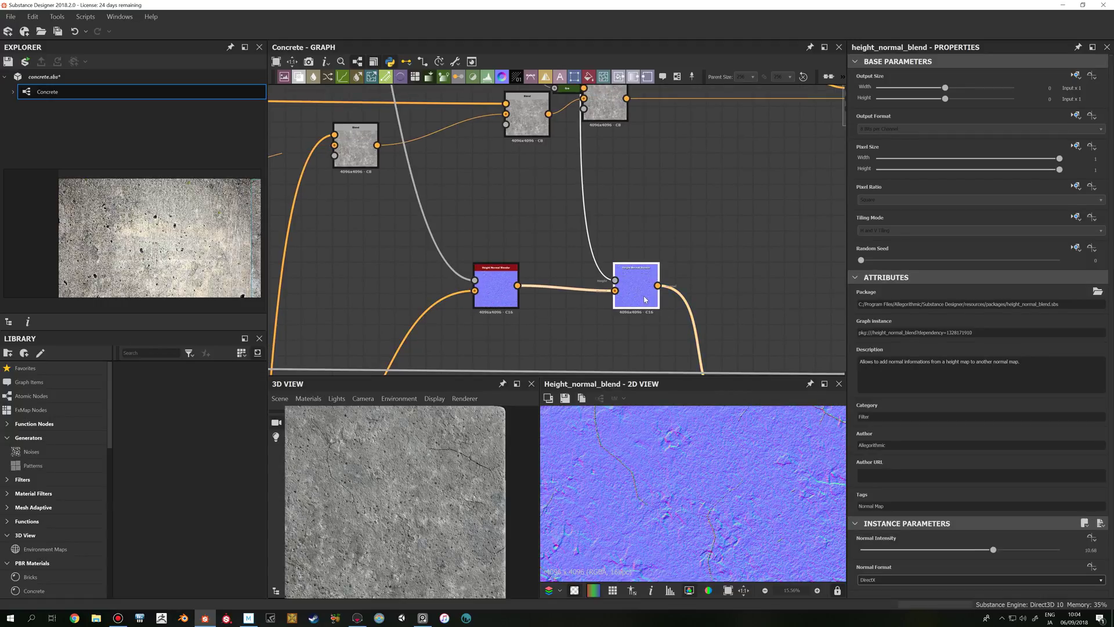
scroll(683, 226, "down", 3)
middle_click_drag(614, 206, 643, 336)
scroll(621, 313, "down", 1)
scroll(631, 212, "down", 1)
middle_click_drag(621, 253, 613, 163)
middle_click_drag(641, 308, 620, 225)
scroll(642, 463, "up", 3)
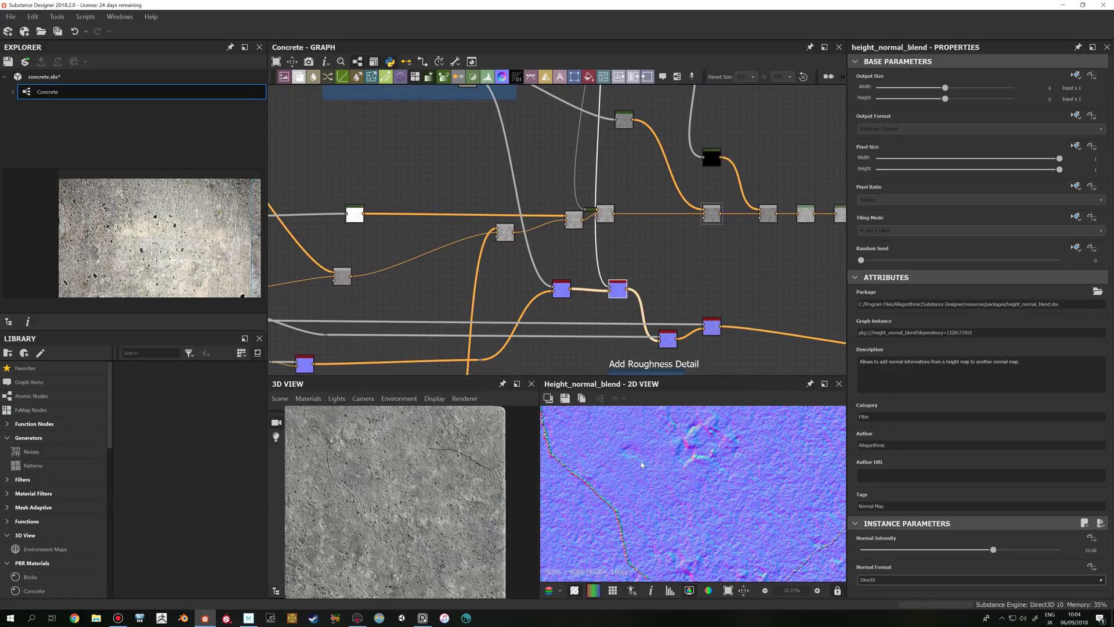
middle_click_drag(636, 488, 673, 440)
scroll(637, 467, "up", 2)
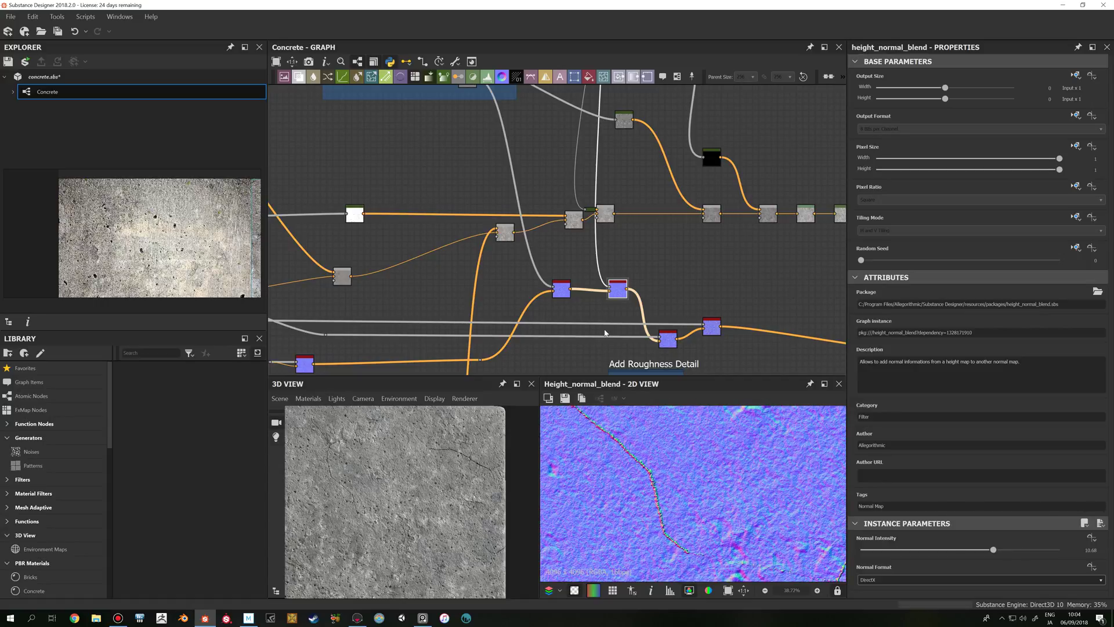
- Preview the first pitting Height Normal Blender and compare its normal map with the holes on the 3D model
middle_click_drag(604, 333, 570, 287)
double_click(632, 294)
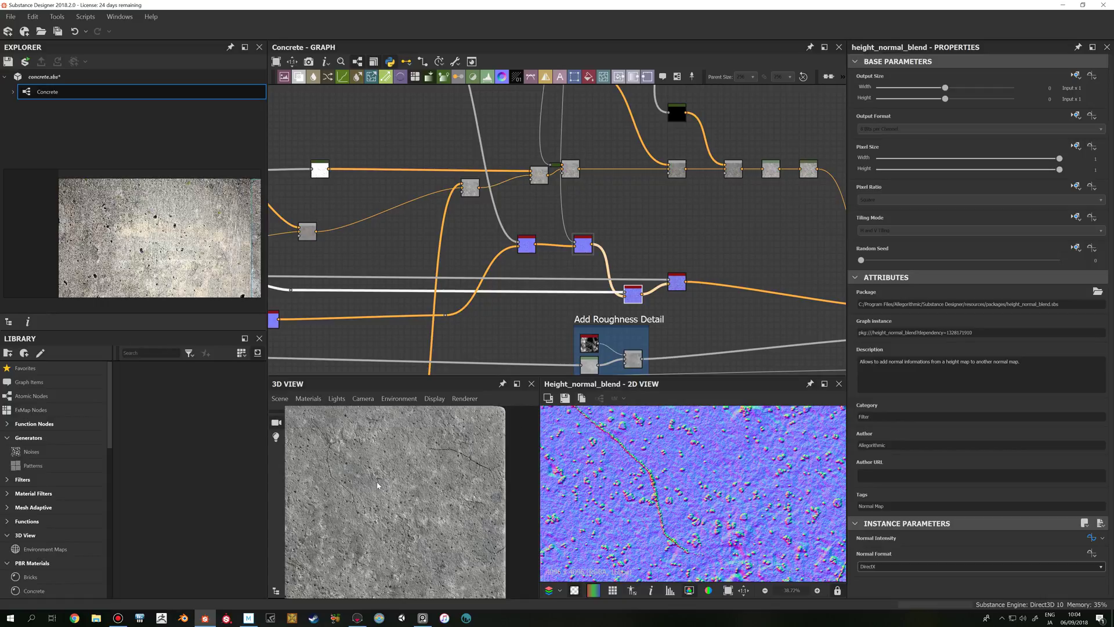
scroll(384, 485, "up", 2)
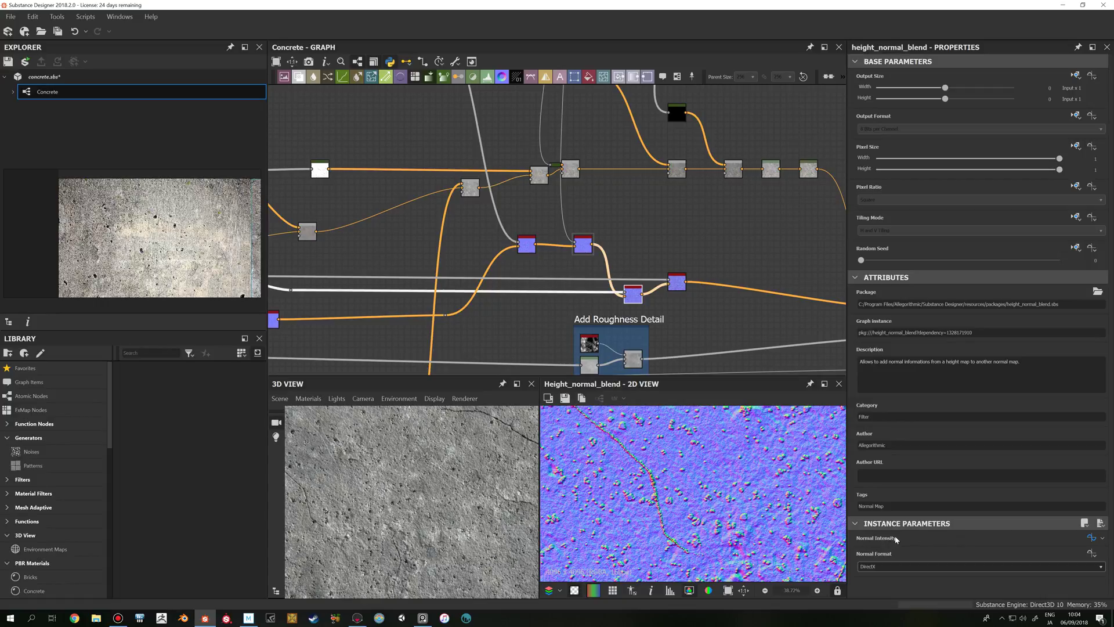
scroll(566, 299, "down", 2)
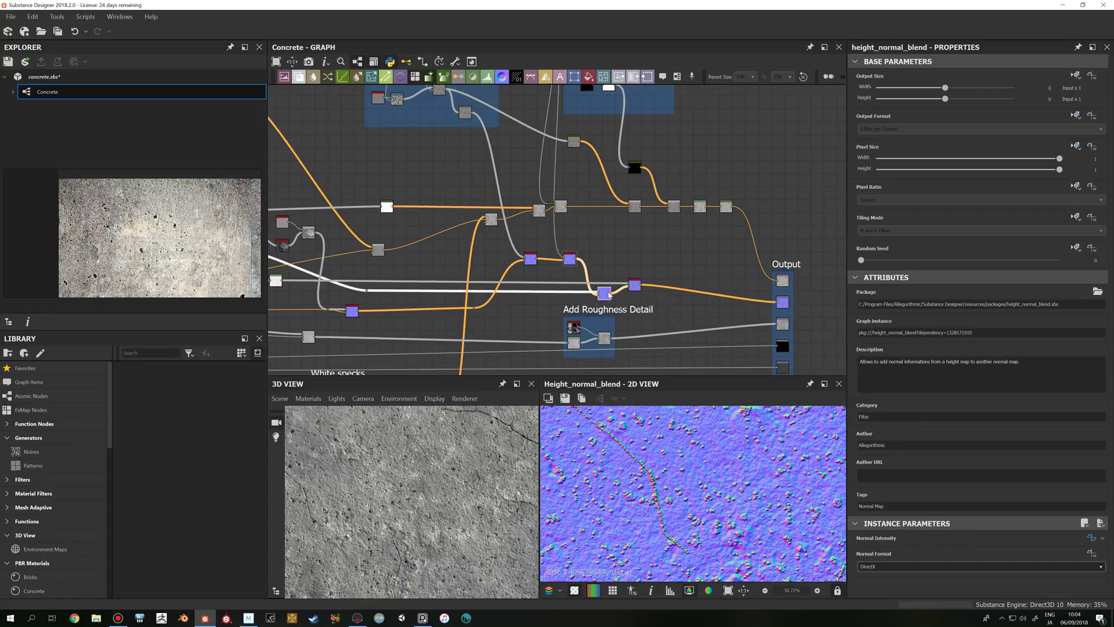
- Trace the pitting blender's height input back toward the Pitting group and preview the Levels node that feeds it
middle_click_drag(387, 232, 562, 236)
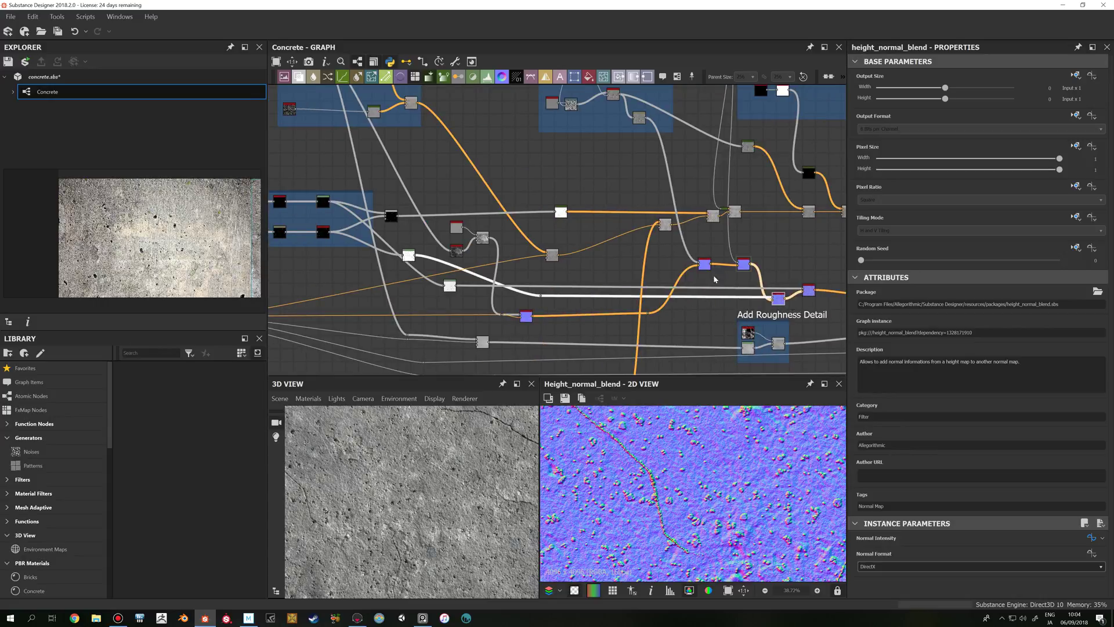
scroll(372, 273, "up", 4)
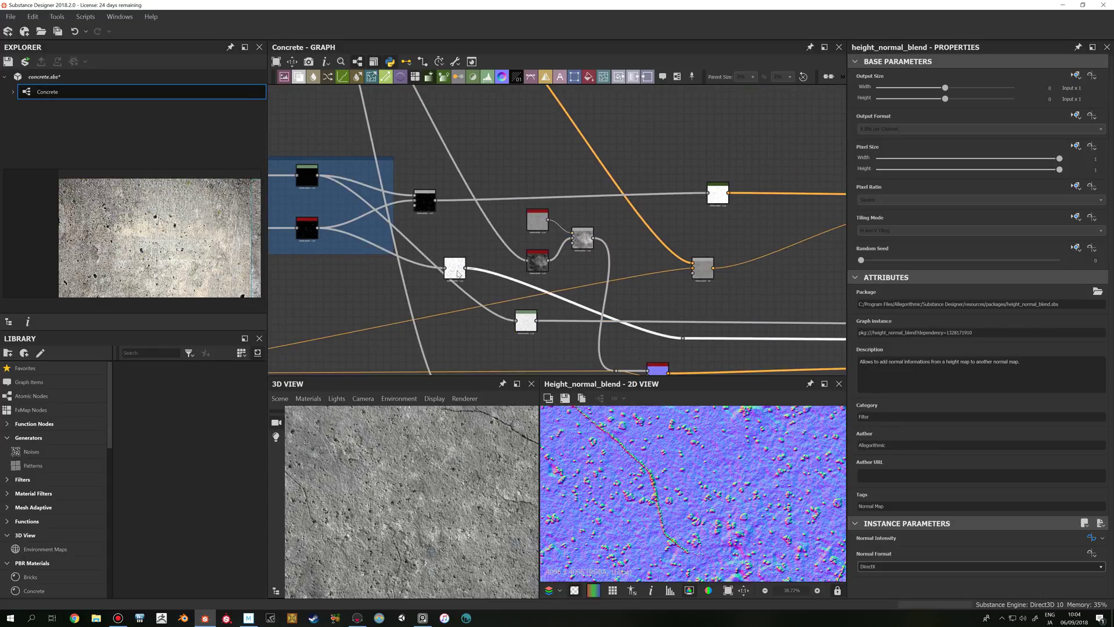
left_click(466, 280)
double_click(466, 280)
scroll(665, 293, "down", 2)
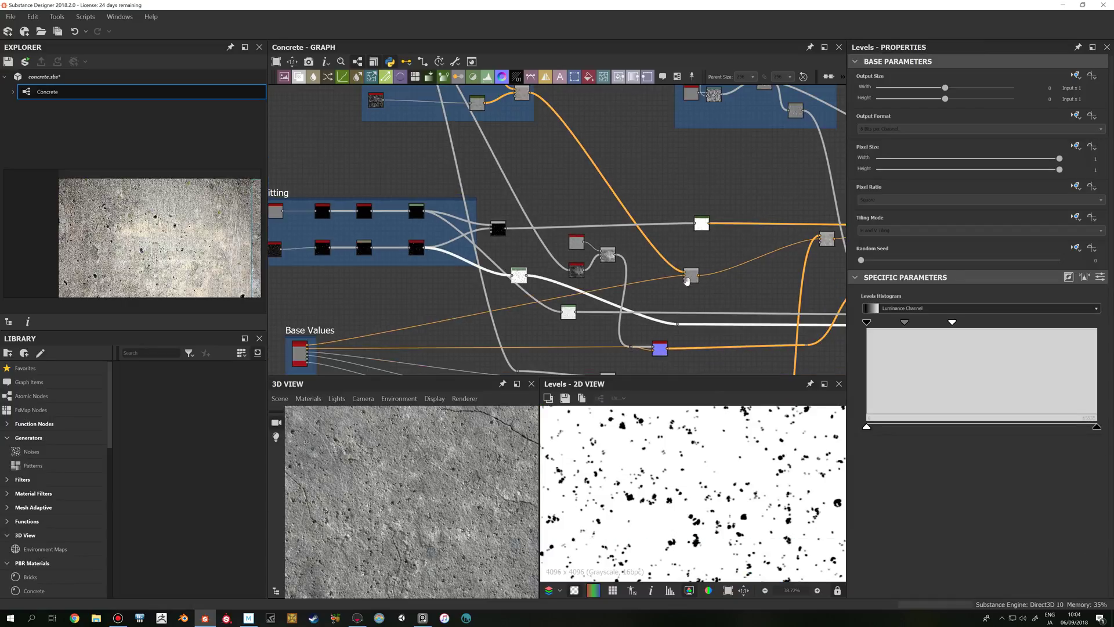
- Preview the last Height Normal Blender before the Output group and the second Levels node supplying its height from Pitting
middle_click_drag(687, 282, 315, 239)
left_click(621, 277)
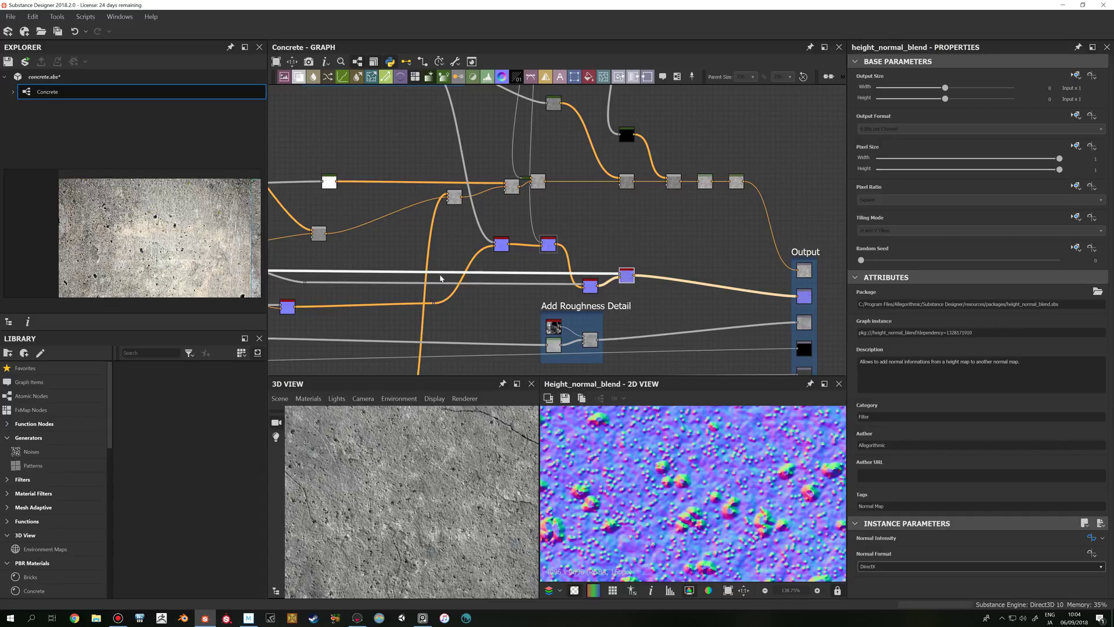
middle_click_drag(517, 279, 578, 317)
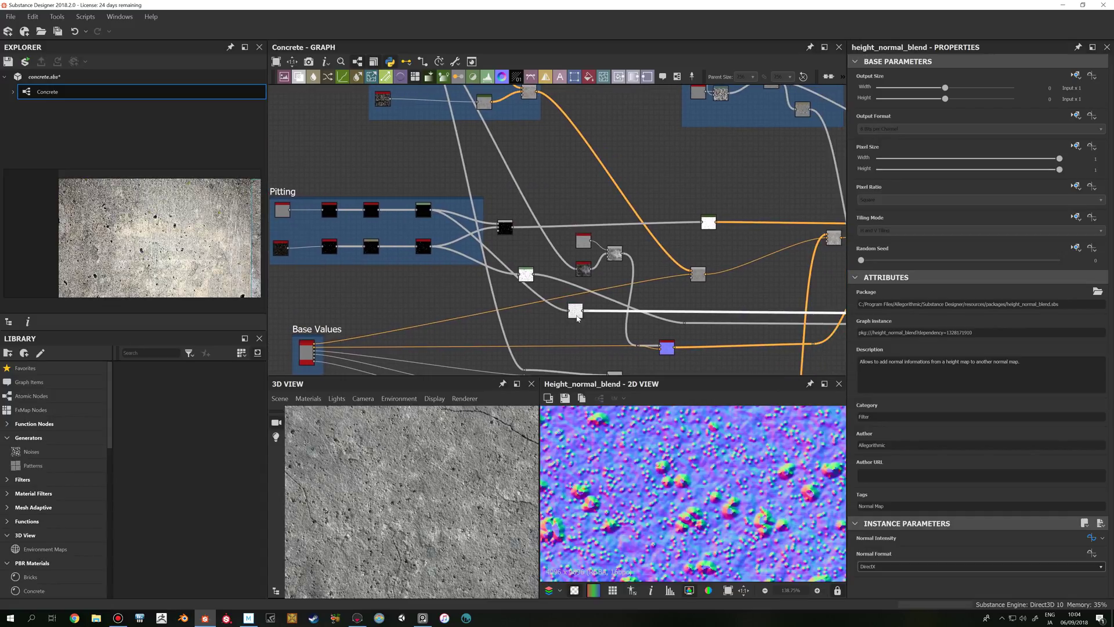
double_click(577, 317)
- Follow the second pitting Levels node's link to the last blender and examine its dot mask at a wider zoom
middle_click_drag(740, 319, 643, 279)
scroll(644, 279, "down", 2)
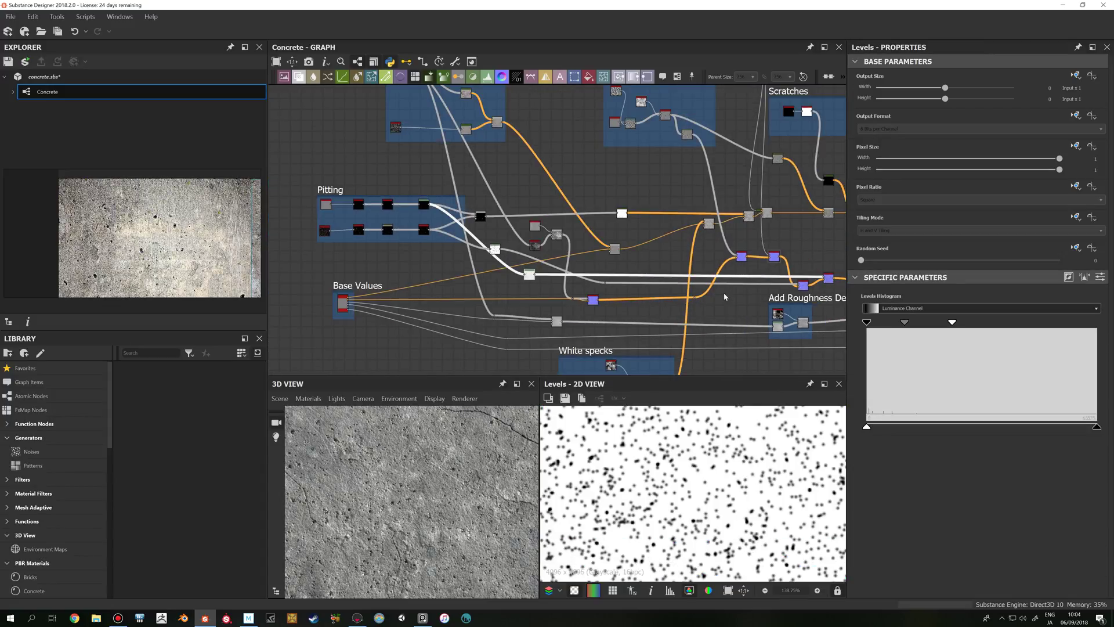
middle_click_drag(724, 296, 663, 289)
scroll(726, 477, "down", 2)
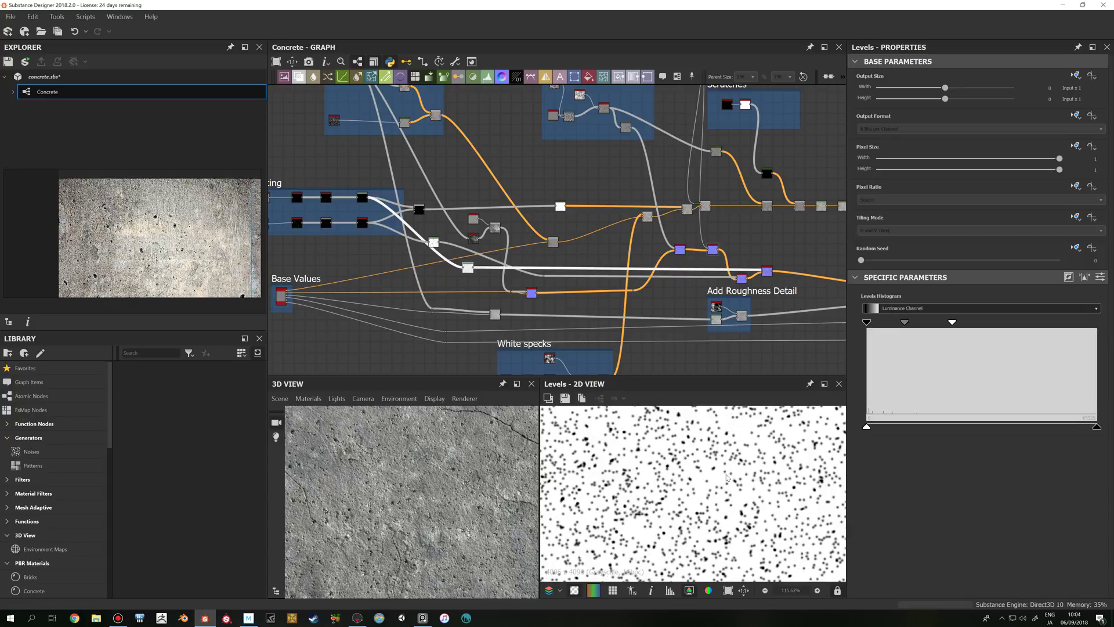
scroll(662, 295, "down", 1)
scroll(679, 470, "down", 2)
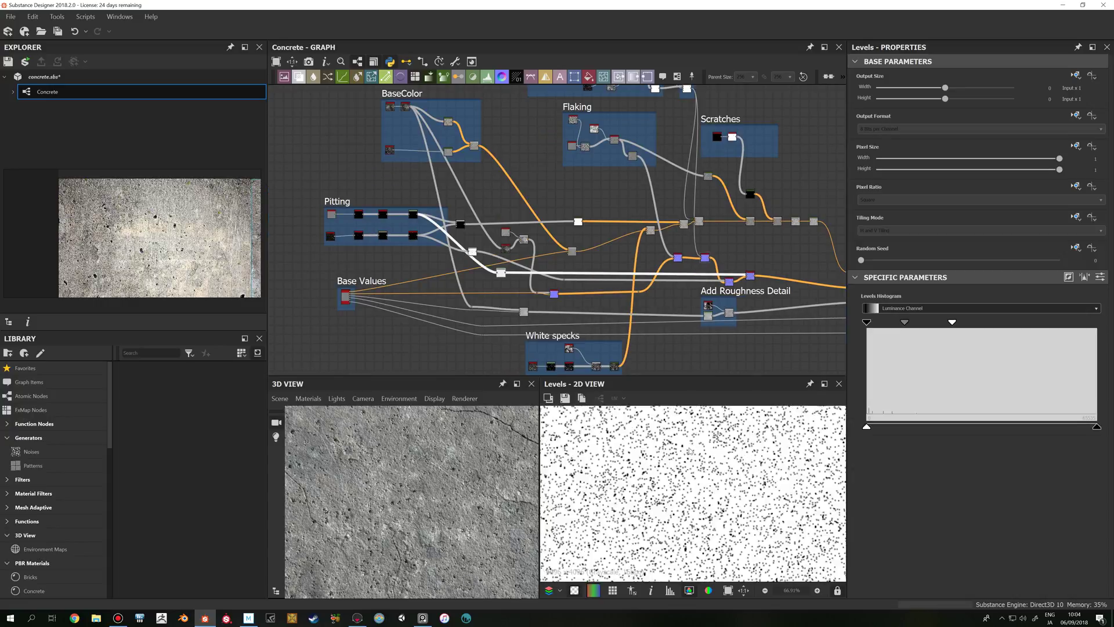
- Preview the last Height Normal Blender and the Normal output node, and examine the combined normal map at several zoom levels
middle_click_drag(655, 321, 575, 336)
double_click(671, 292)
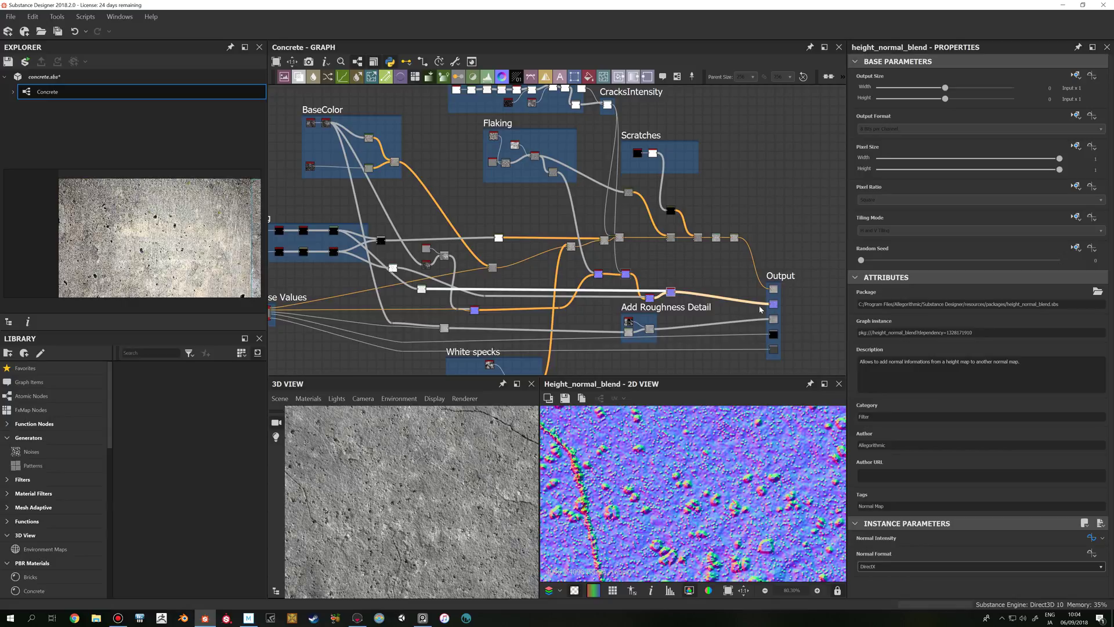
double_click(774, 303)
scroll(726, 478, "down", 8)
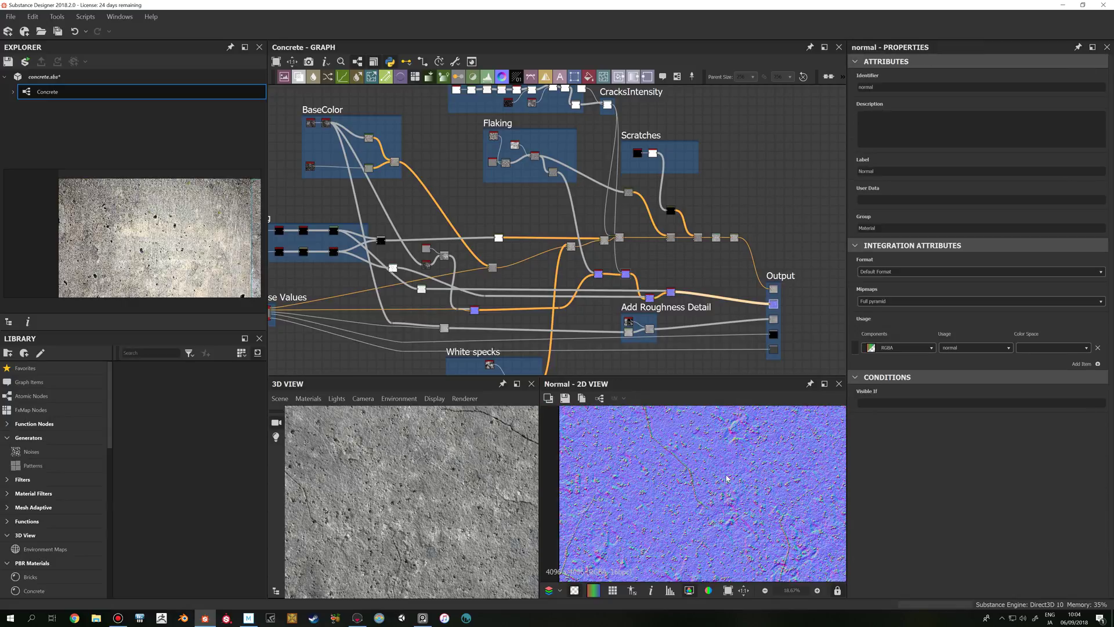
scroll(726, 479, "down", 2)
scroll(726, 478, "up", 4)
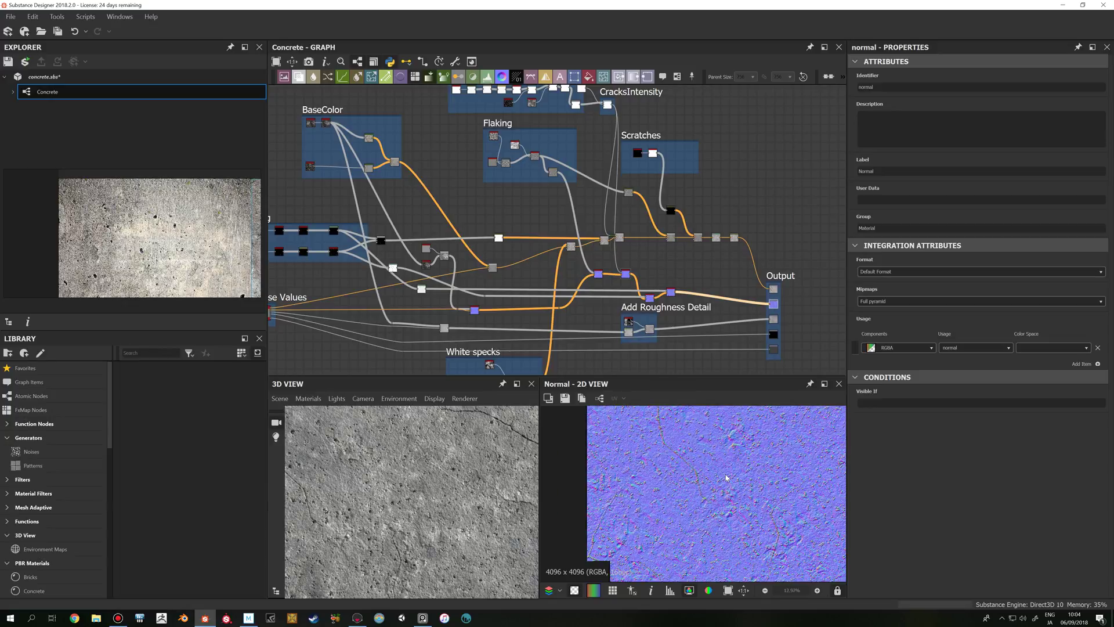
scroll(728, 505, "down", 2)
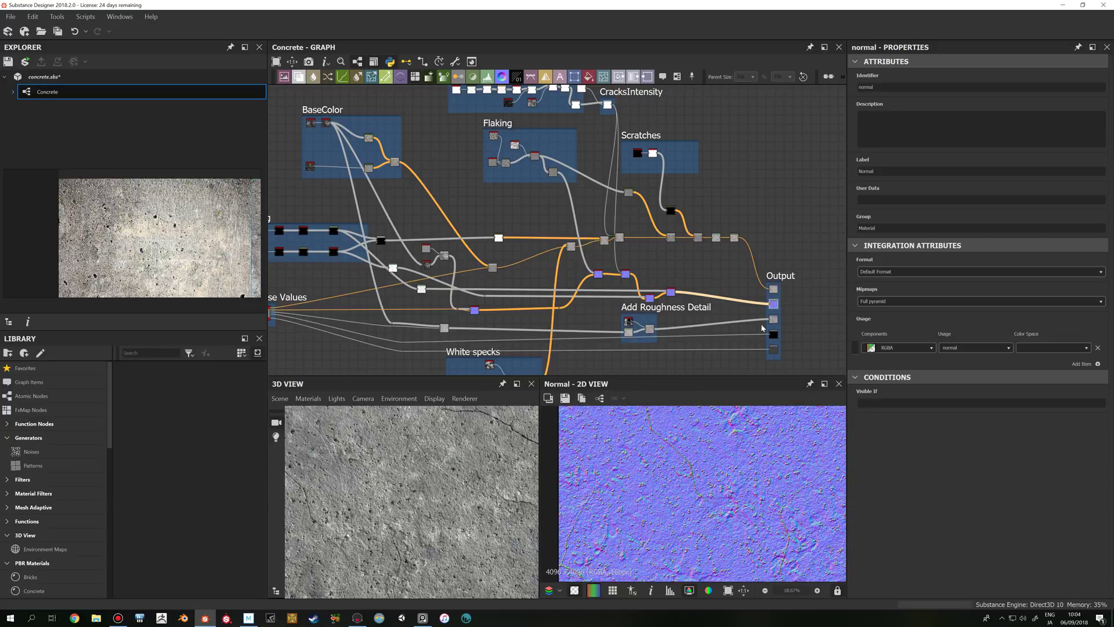
- Preview the Roughness output node and trace its chain back toward the Base Values and BaseColor groups
double_click(773, 318)
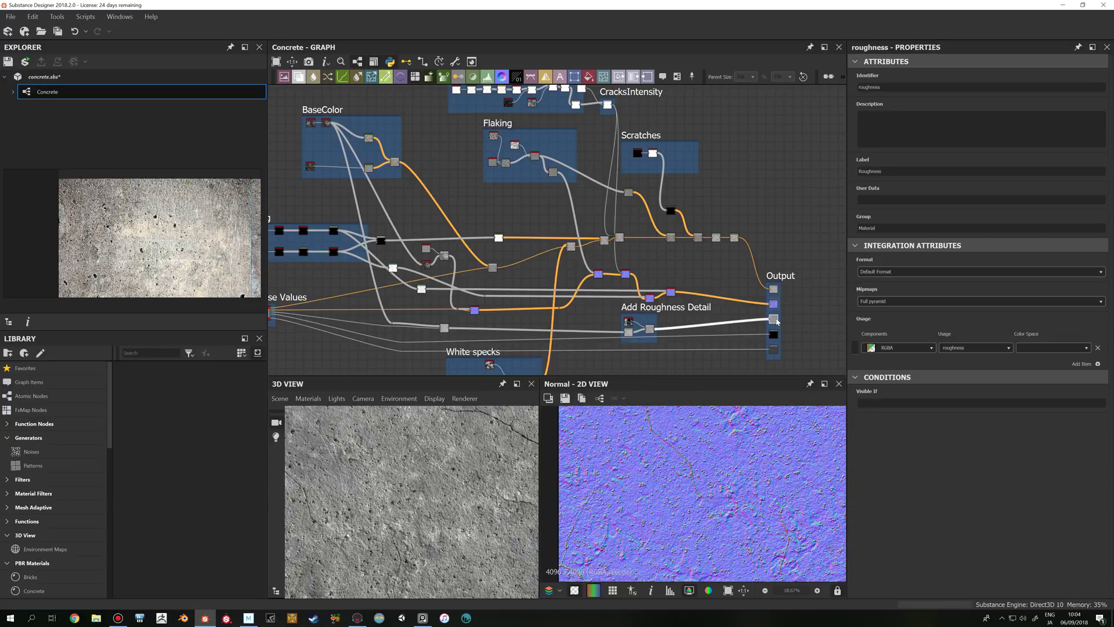
scroll(717, 466, "down", 3)
scroll(641, 408, "up", 1)
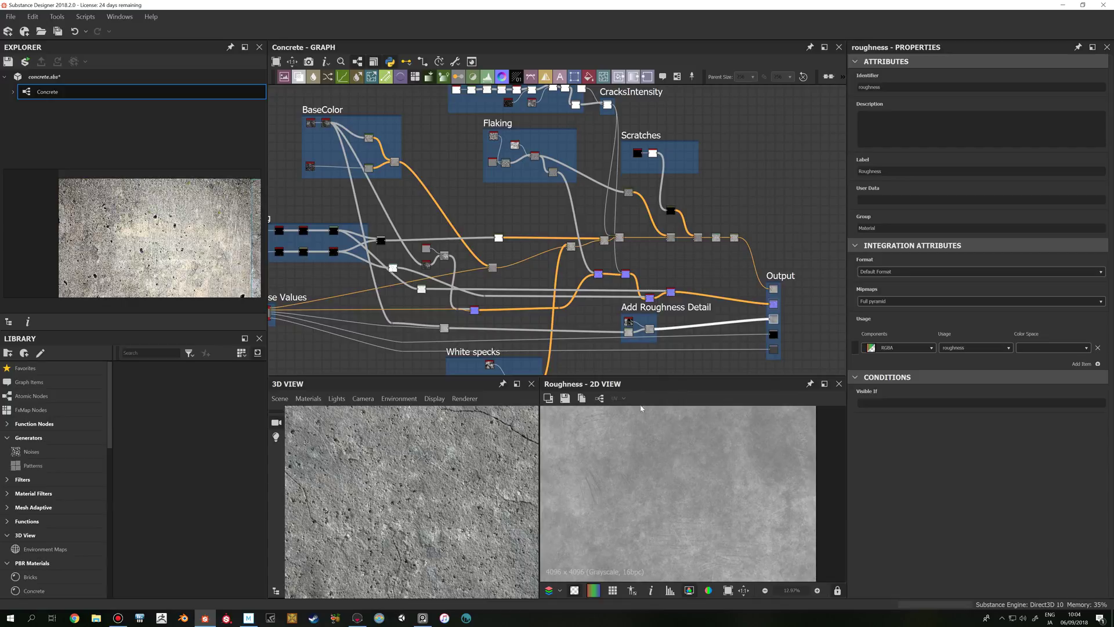
middle_click_drag(700, 334, 920, 364)
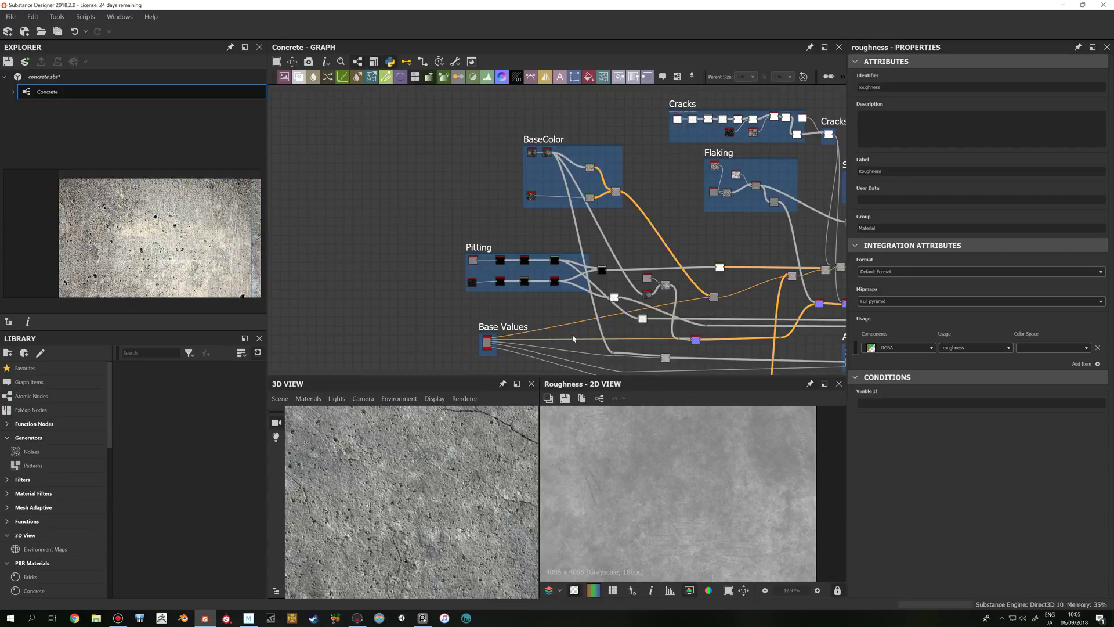
middle_click_drag(796, 373, 633, 325)
- Examine the concrete cube's surface response to light in the 3D view, from the whole cube to close range
scroll(444, 477, "down", 3)
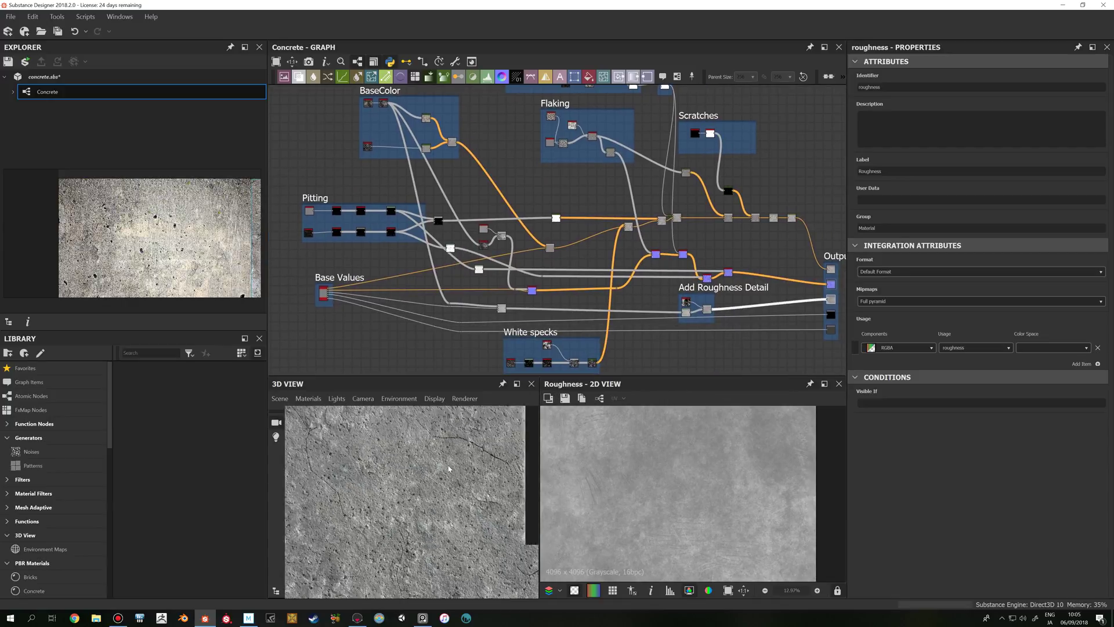
left_click_drag(443, 477, 415, 423)
scroll(468, 459, "down", 2)
scroll(460, 473, "up", 3)
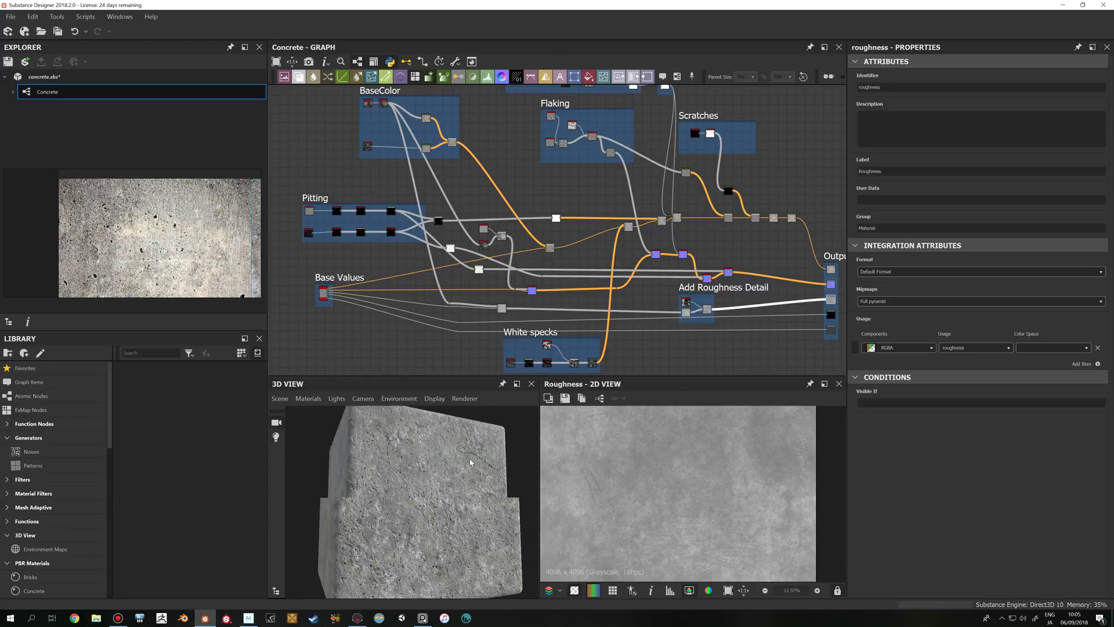
scroll(469, 462, "down", 5)
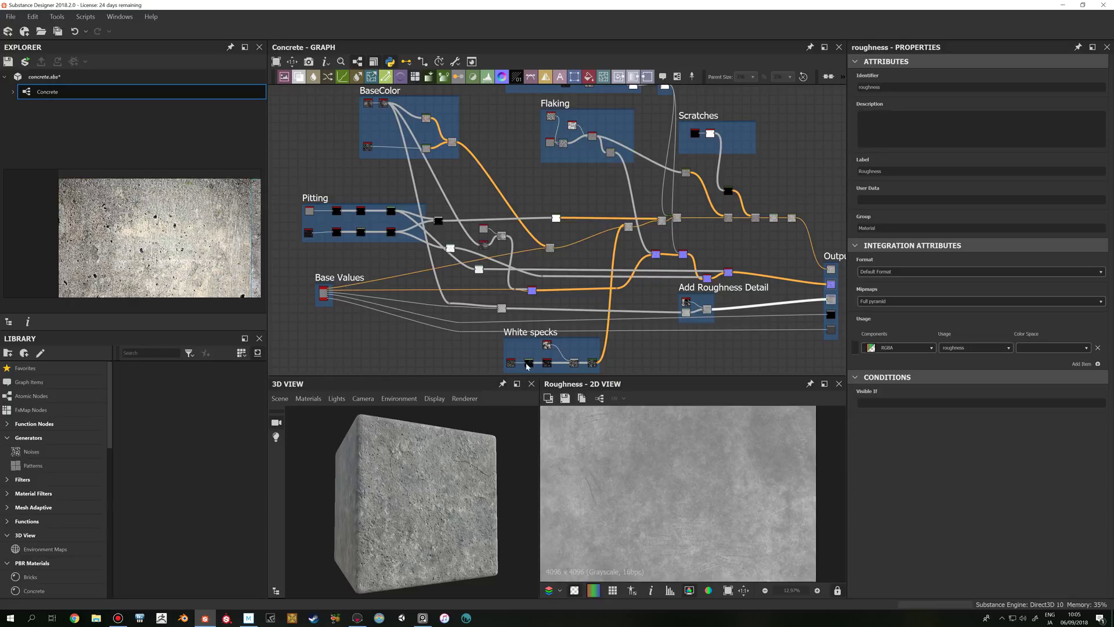
scroll(459, 488, "up", 5)
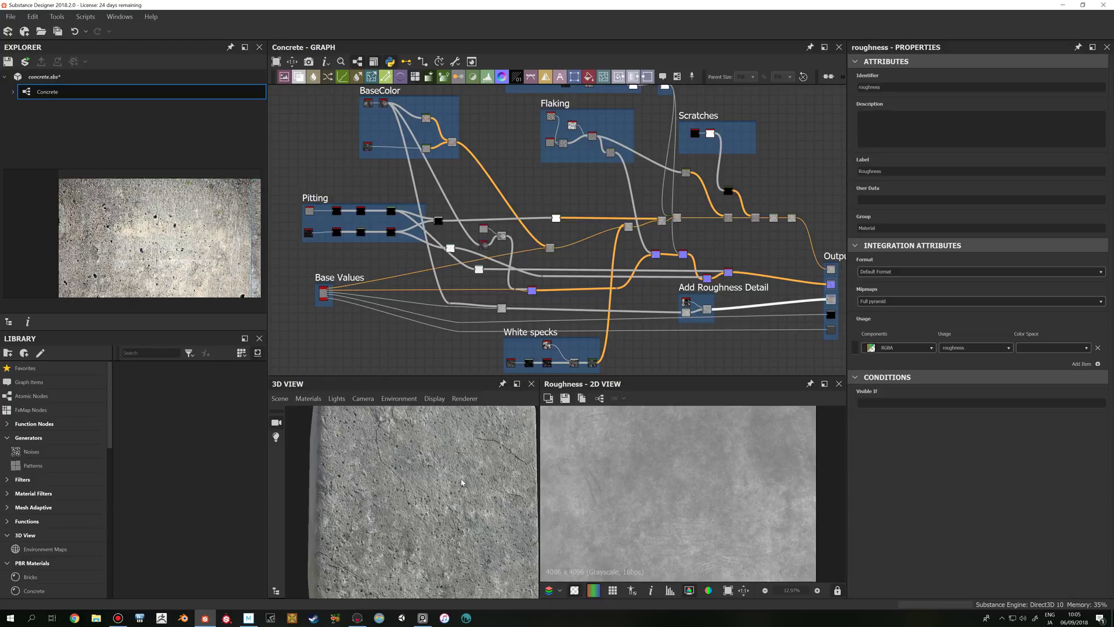
left_click_drag(462, 483, 479, 418)
scroll(461, 449, "up", 2)
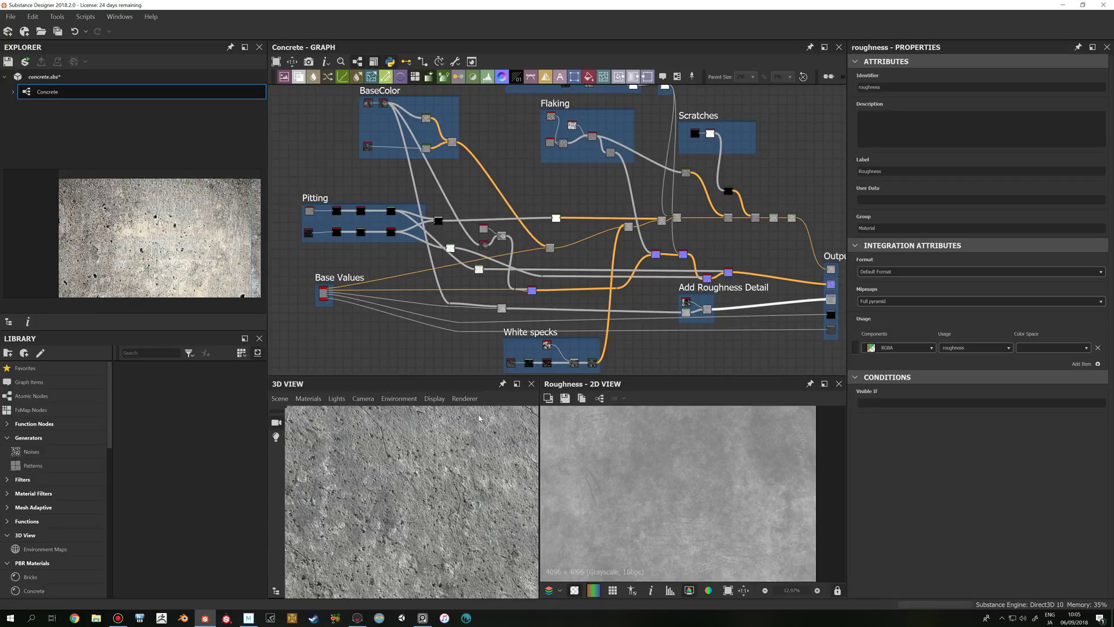
- Preview BaseColor's Safe Transform Grayscale and the Multiply Blend it feeds for roughness, and compare the result with the cube's surface
scroll(705, 304, "up", 4)
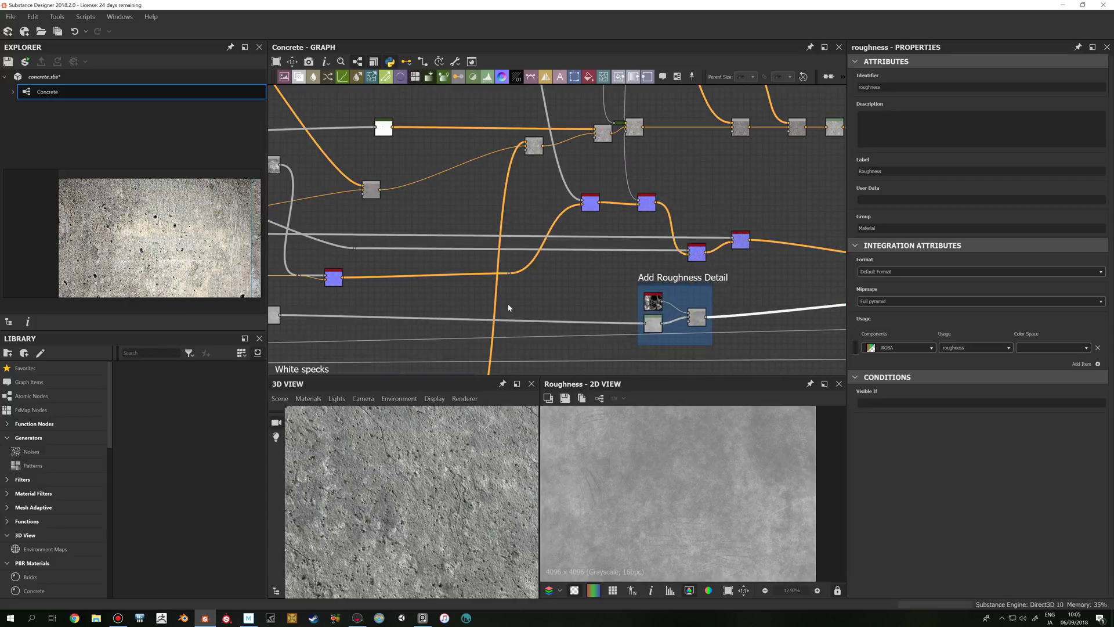
scroll(508, 306, "down", 2)
middle_click_drag(284, 302, 561, 314)
scroll(506, 207, "down", 2)
middle_click_drag(505, 206, 495, 283)
left_click(609, 355)
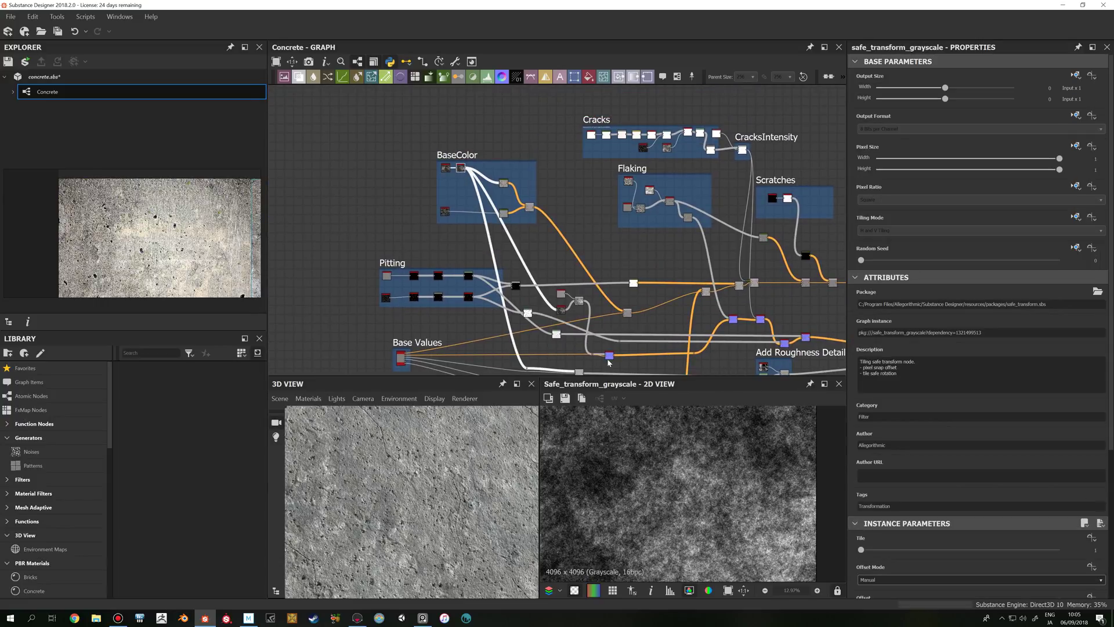
middle_click_drag(486, 190, 427, 107)
left_click(520, 291)
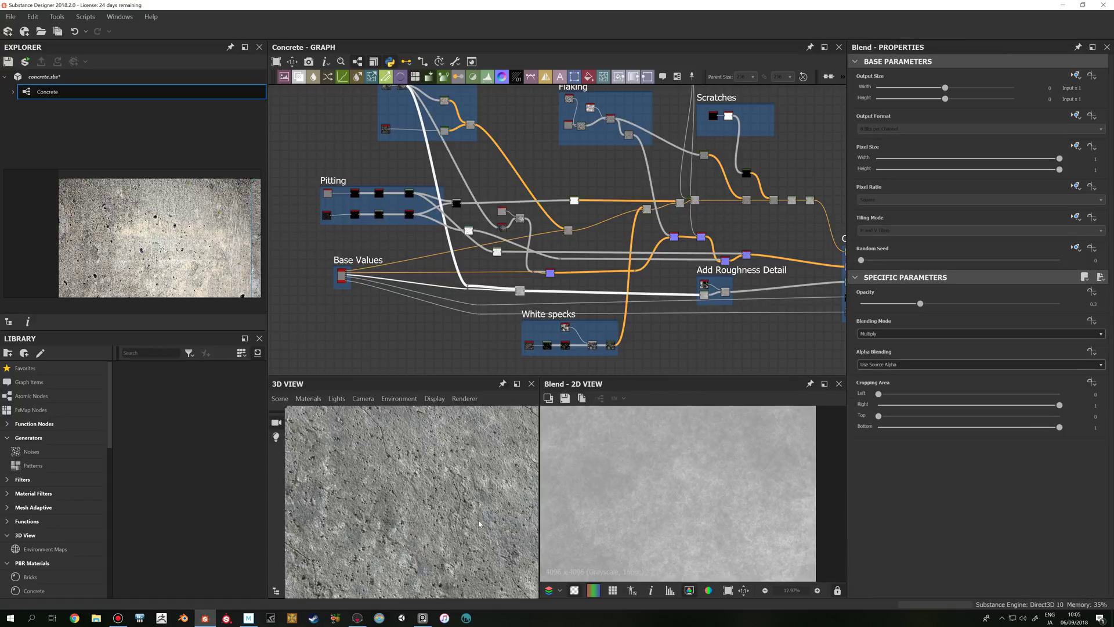
left_click_drag(478, 524, 510, 505)
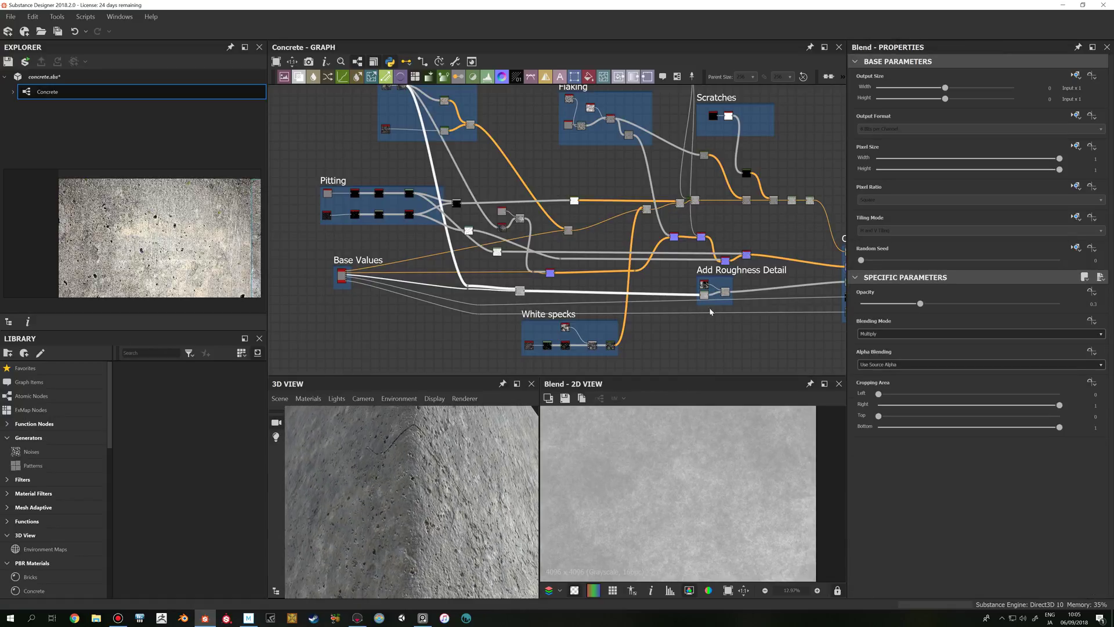
- Preview the Levels, Grunge Map 014 and Blend nodes inside the Add Roughness Detail group
middle_click_drag(711, 312, 589, 326)
scroll(590, 326, "up", 6)
double_click(576, 288)
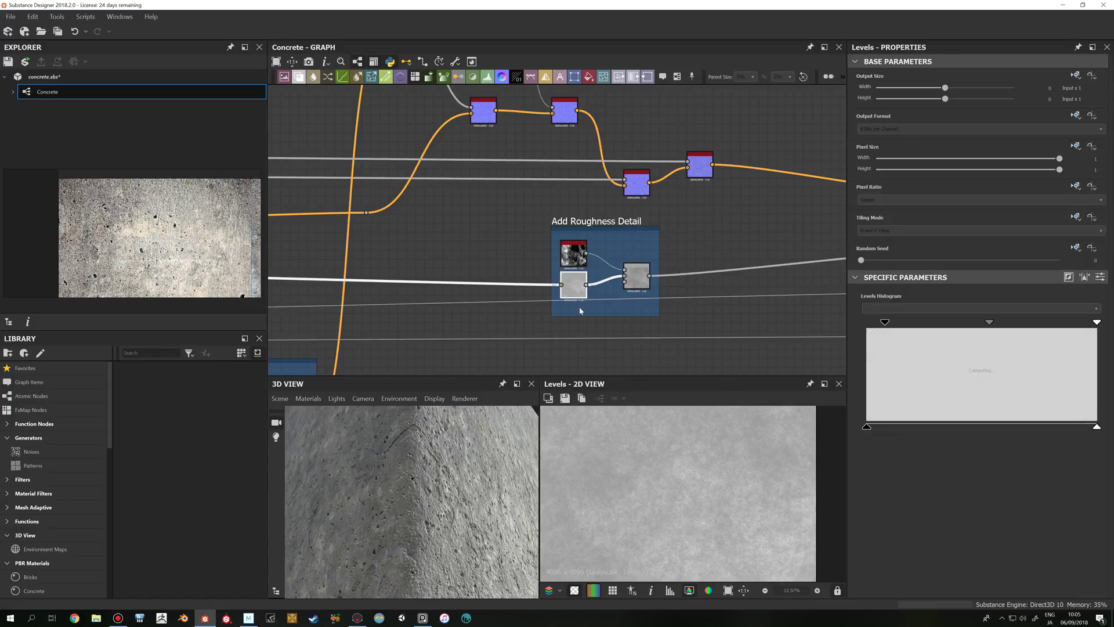
left_click(638, 276)
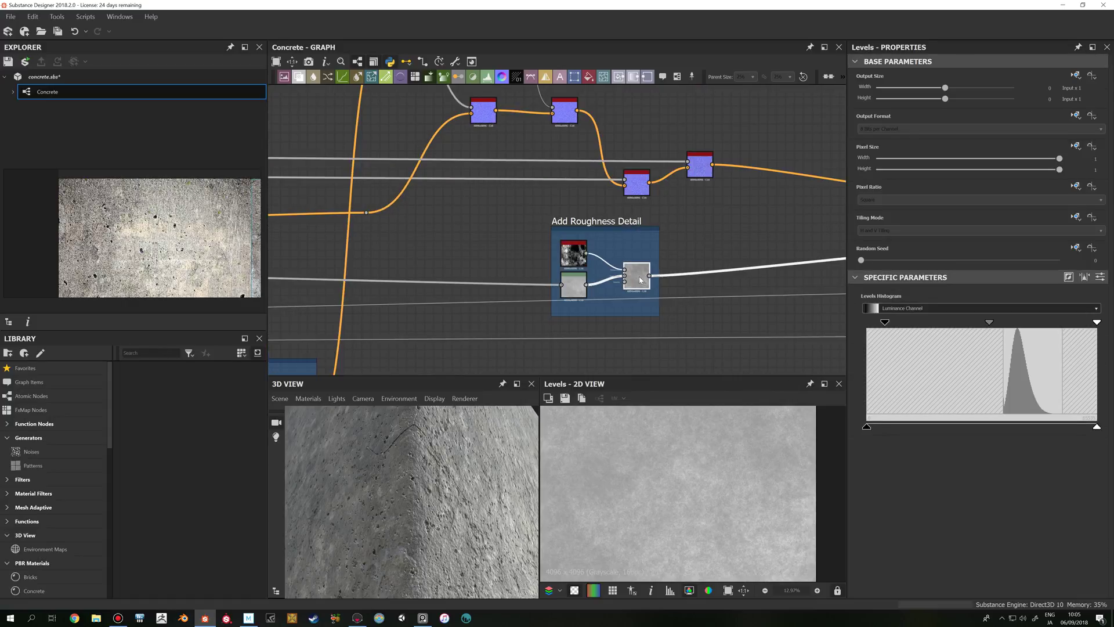
left_click(564, 261)
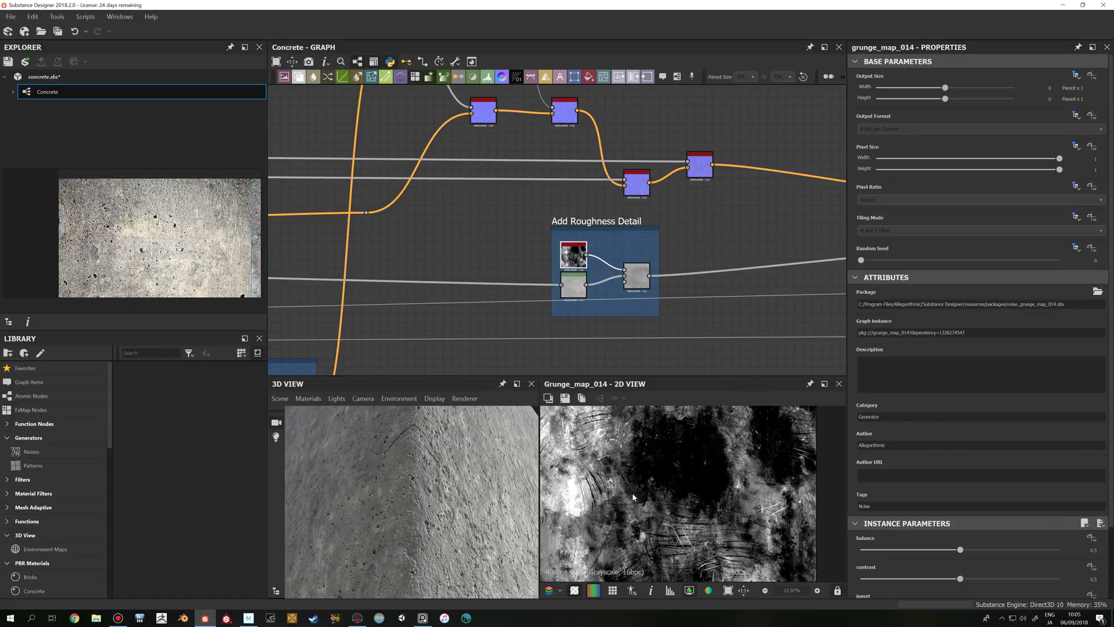
scroll(633, 497, "down", 2)
left_click(636, 276)
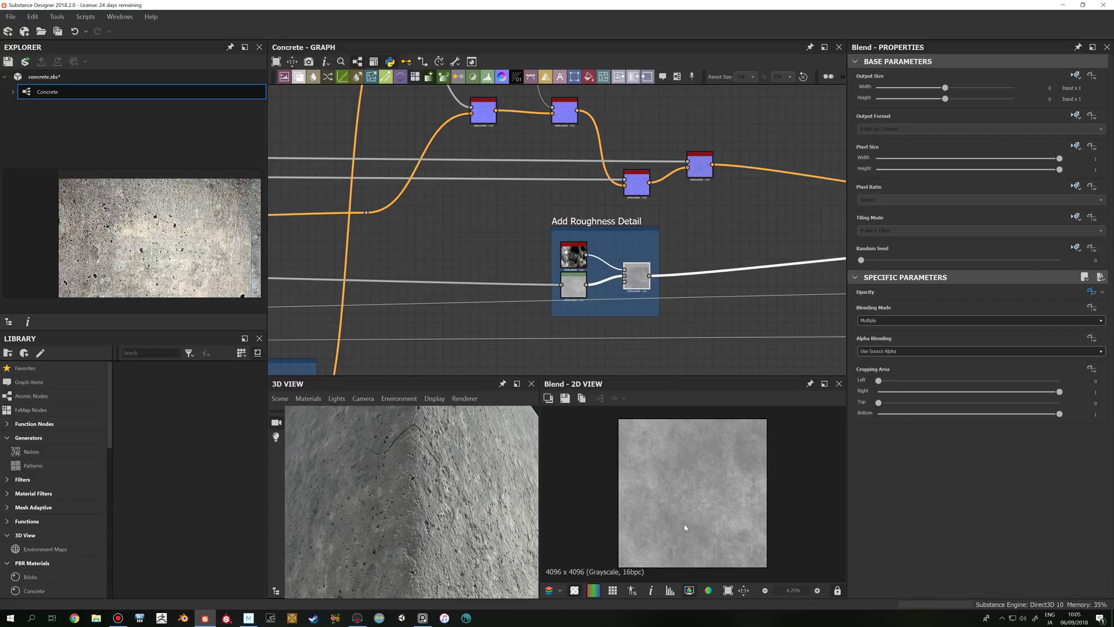
scroll(684, 528, "up", 2)
- Preview the Roughness output fed by the Add Roughness Detail group and compare it with the surface on the 3D model
mouse_move(466, 495)
left_mouse_down()
mouse_move(432, 491)
mouse_move(431, 476)
mouse_move(461, 505)
mouse_move(472, 493)
left_mouse_up()
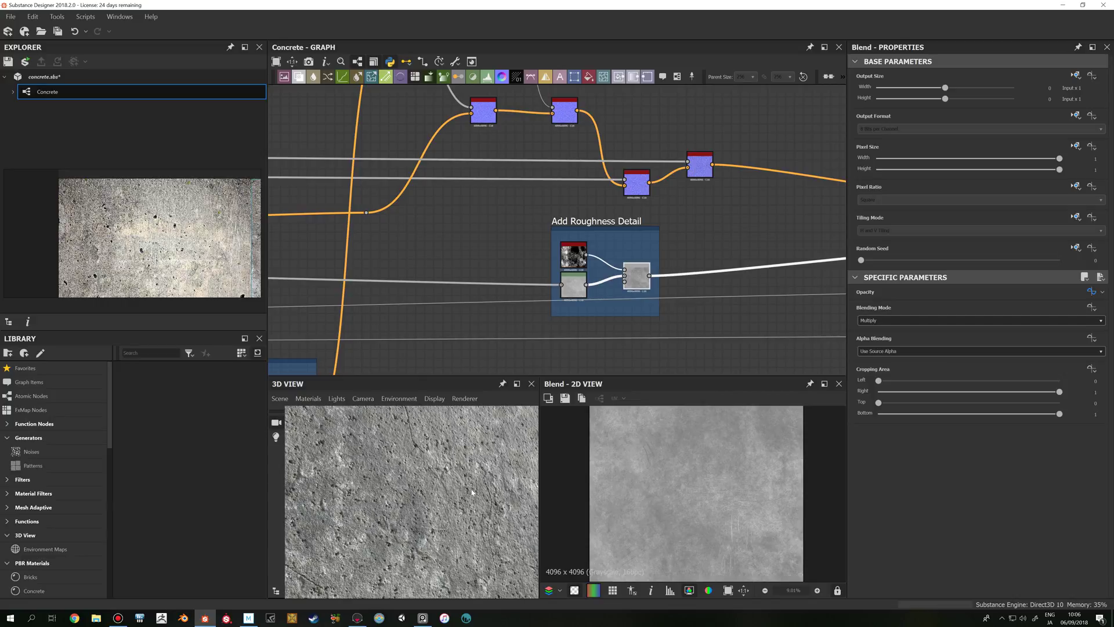
scroll(644, 316, "down", 3)
middle_click_drag(743, 278, 649, 278)
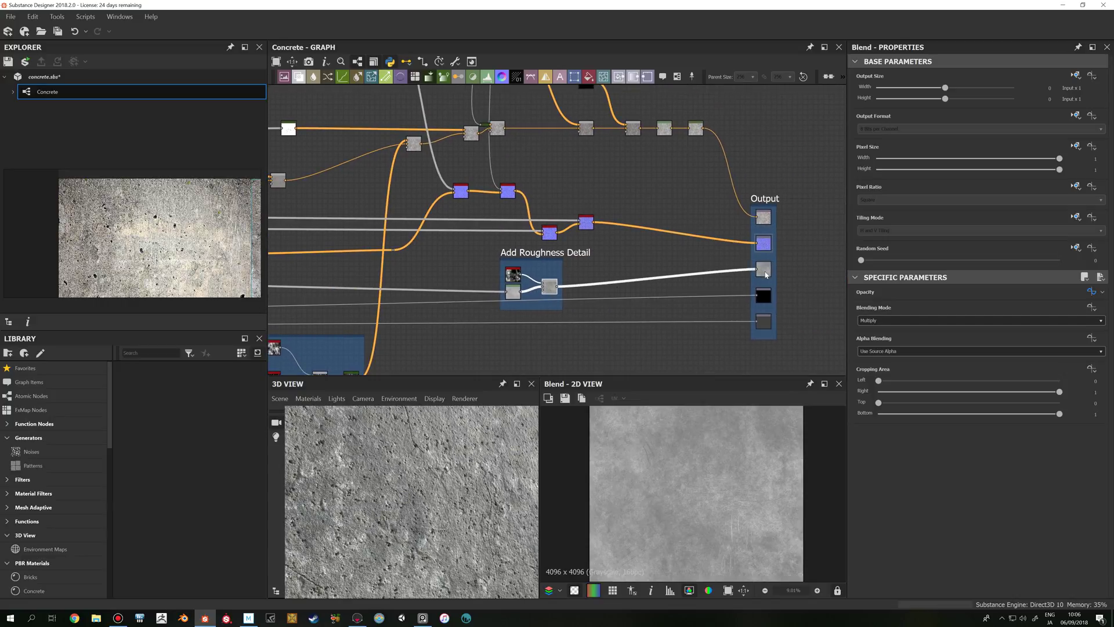
left_click(763, 269)
scroll(696, 513, "down", 1)
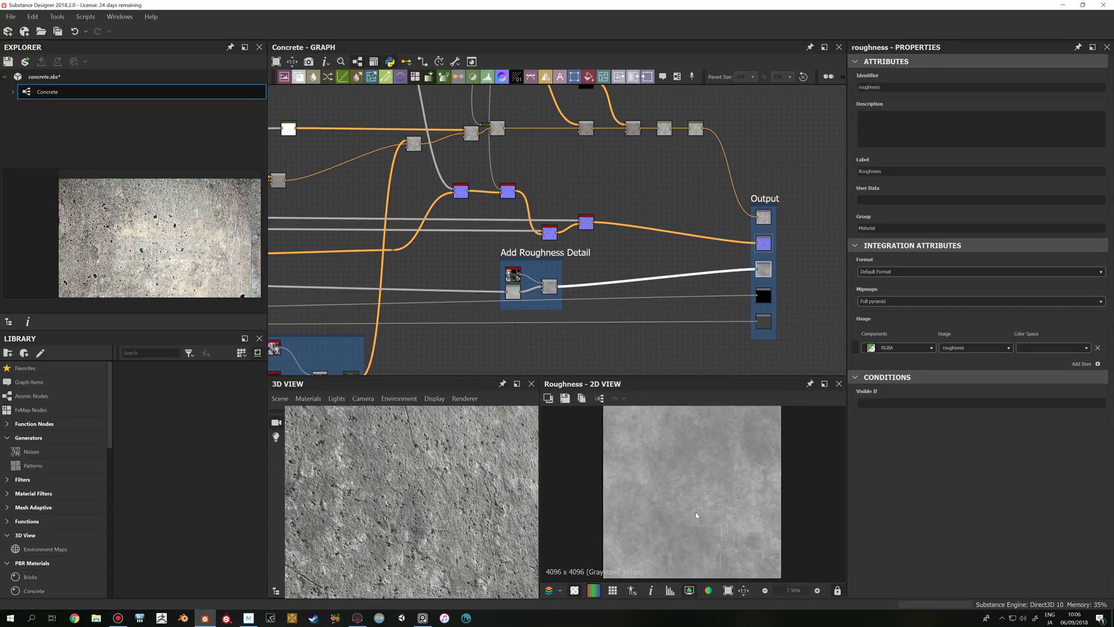
scroll(693, 513, "down", 1)
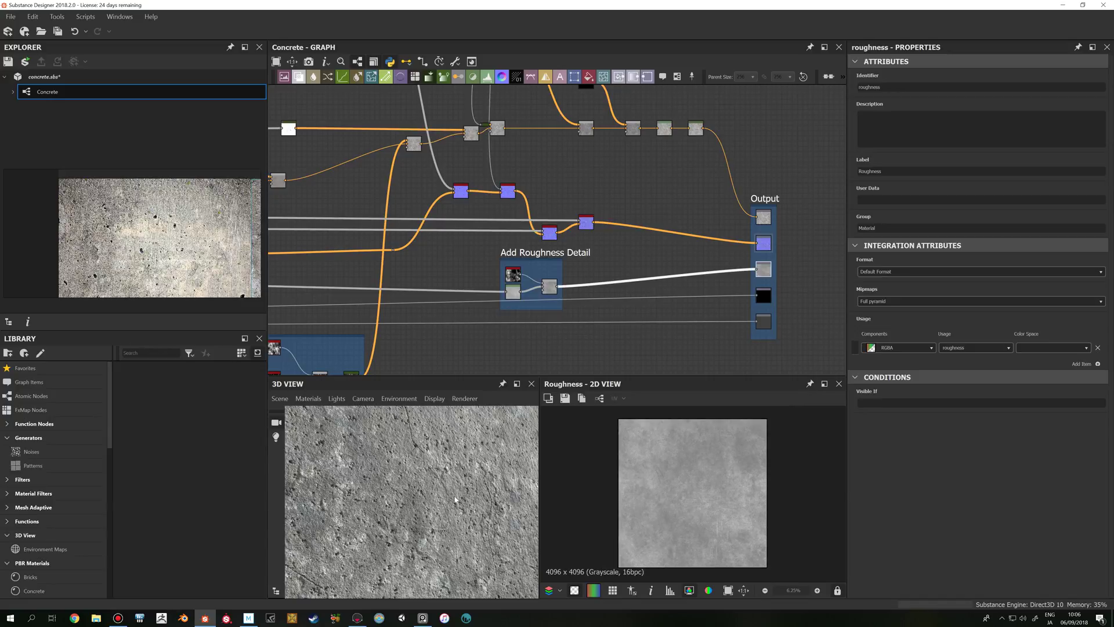
mouse_move(455, 500)
left_mouse_down()
mouse_move(424, 499)
mouse_move(527, 523)
mouse_move(505, 507)
mouse_move(435, 504)
left_mouse_up()
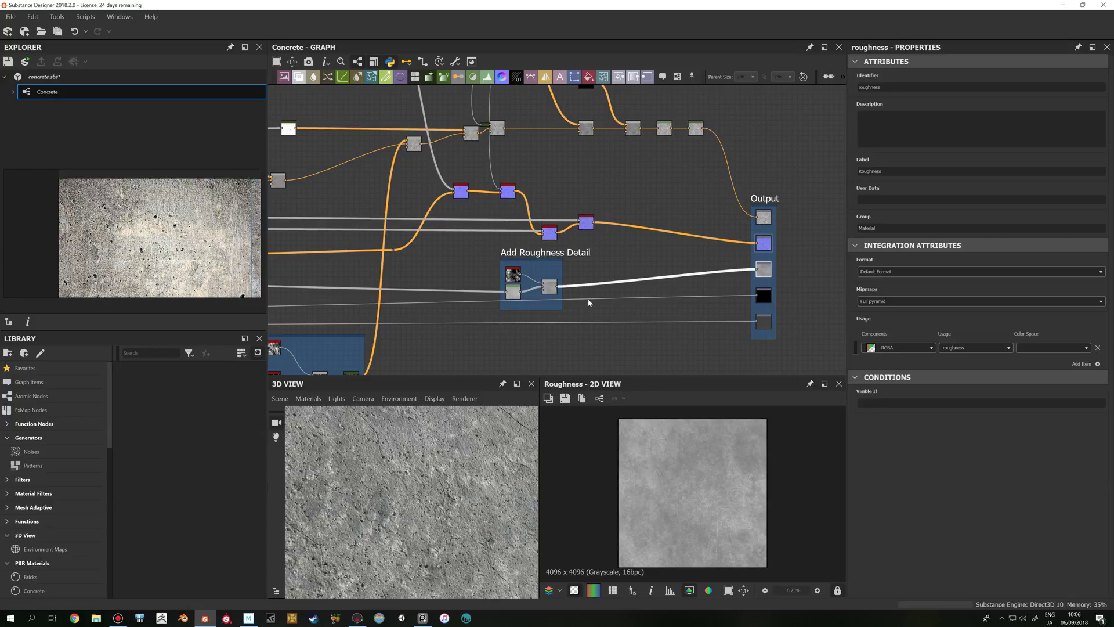
- Preview the Metallic and Height output nodes in the Output group
scroll(707, 177, "down", 1)
left_click(754, 277)
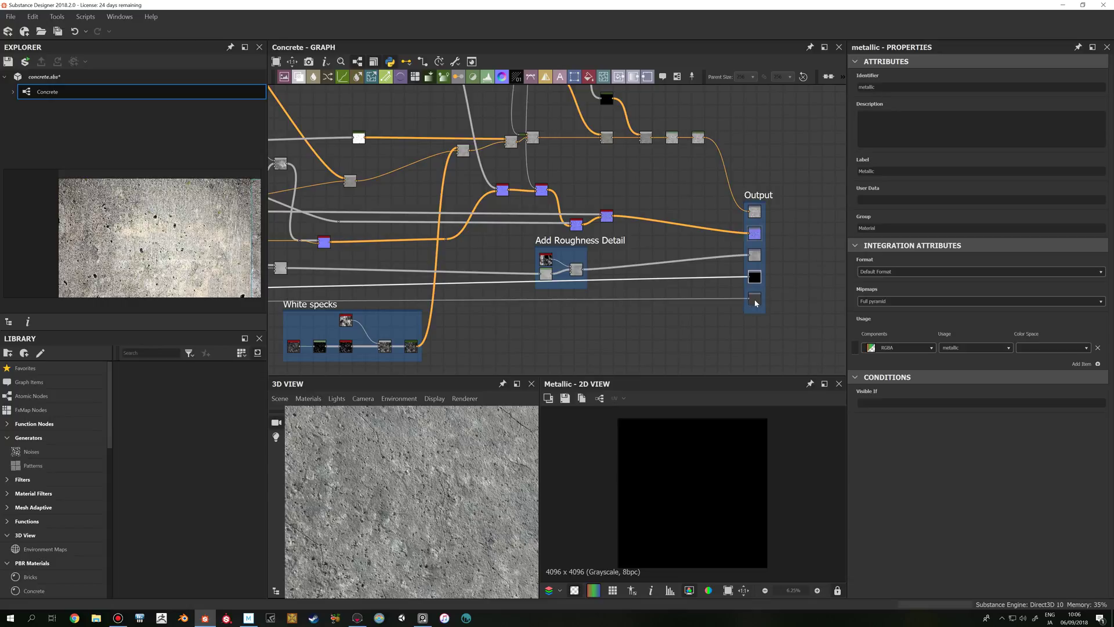
double_click(755, 302)
scroll(646, 444, "up", 2)
- Examine the relief on the concrete cube in the 3D view from several angles and up close
scroll(380, 500, "down", 3)
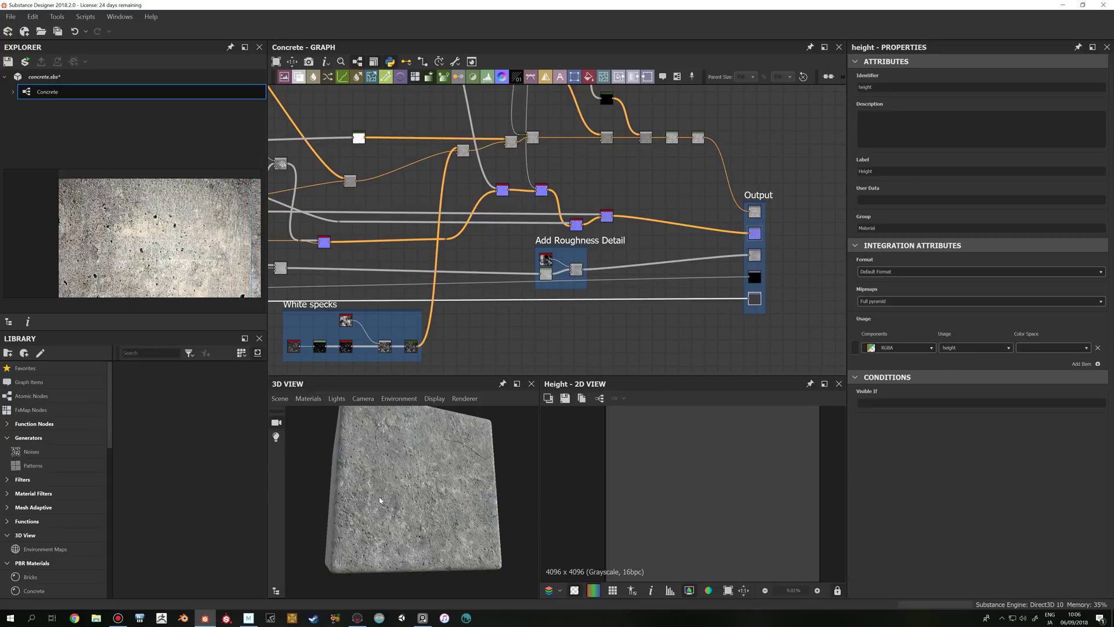
left_click_drag(379, 500, 451, 493)
scroll(428, 524, "up", 5)
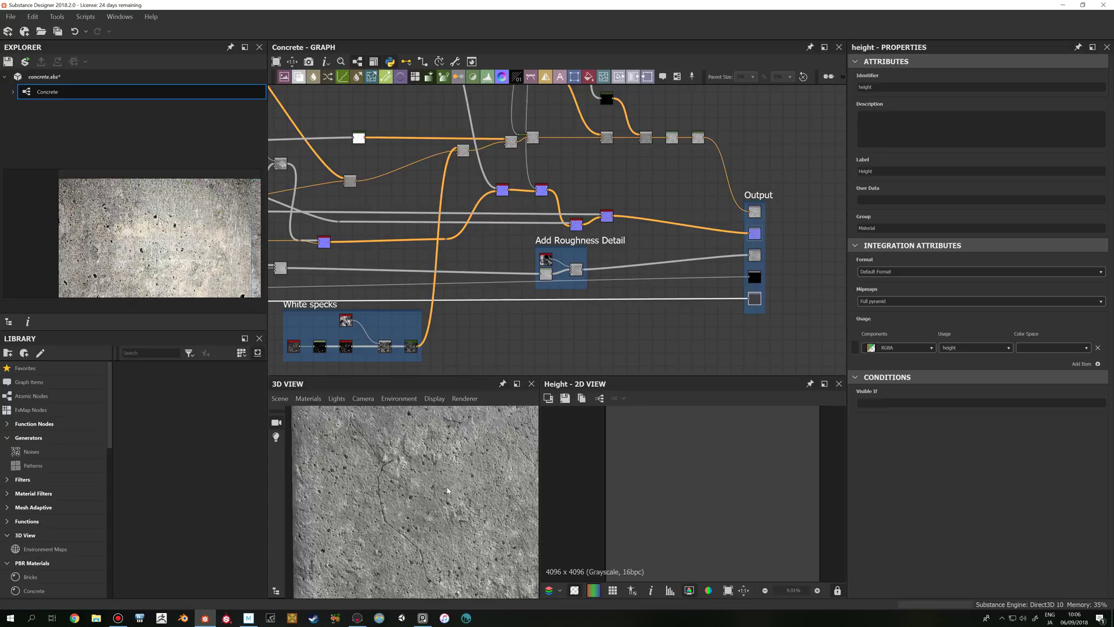
middle_click_drag(448, 491, 437, 462)
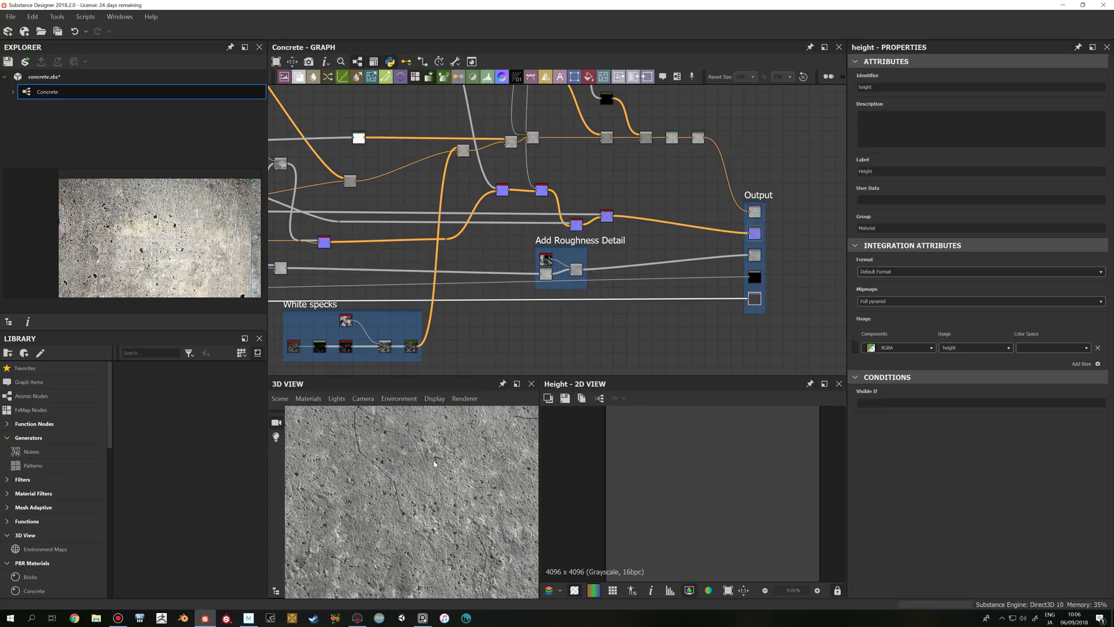
left_click_drag(434, 463, 412, 473)
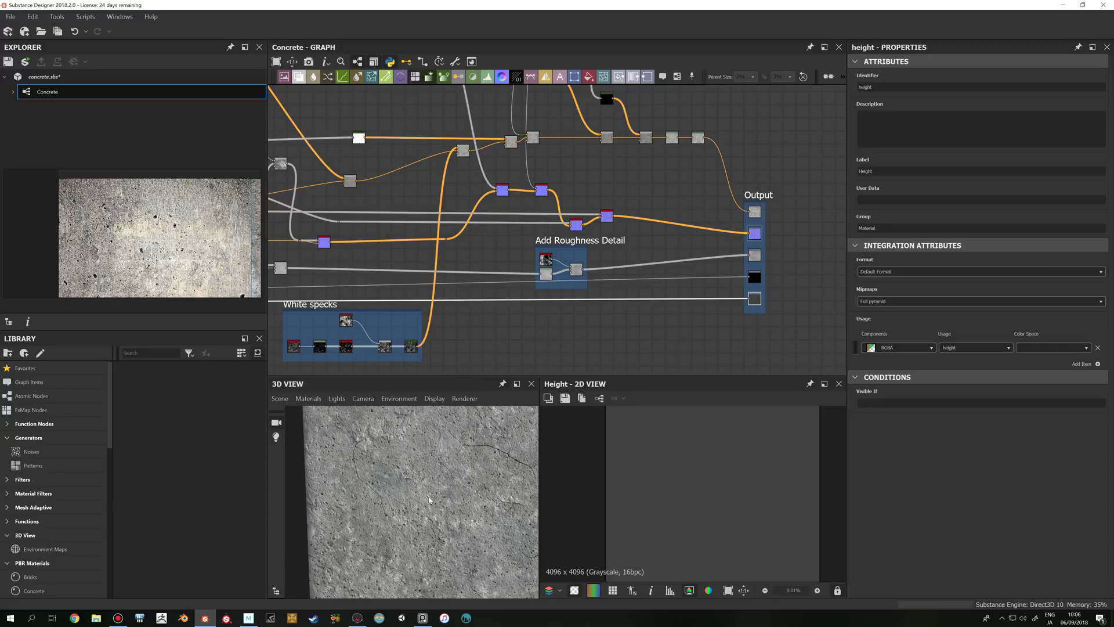
left_click_drag(429, 499, 439, 468)
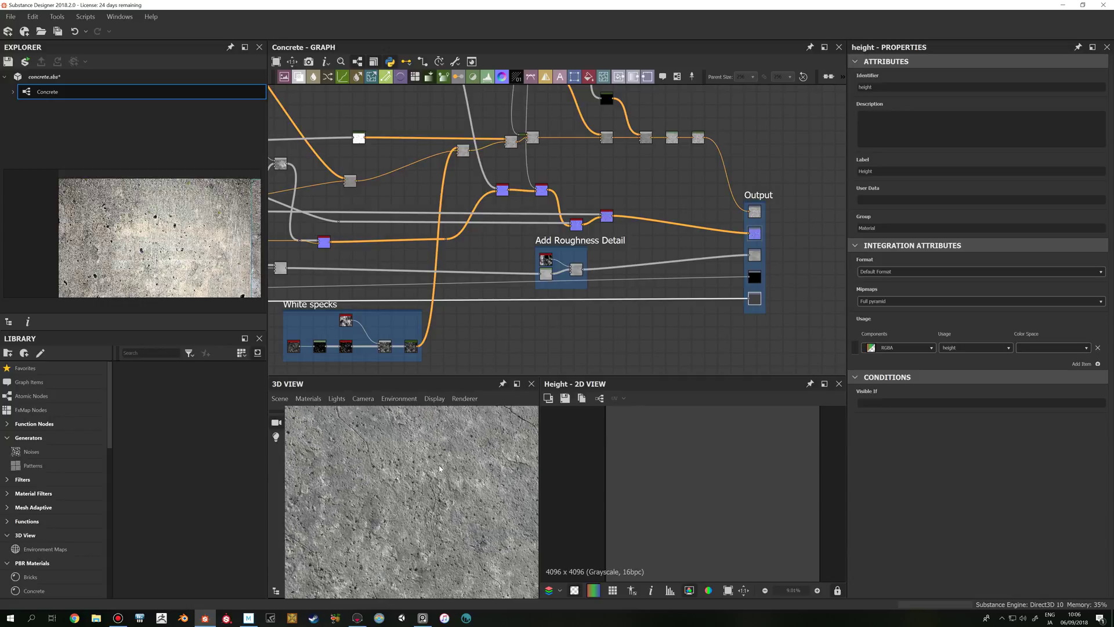
scroll(439, 469, "up", 2)
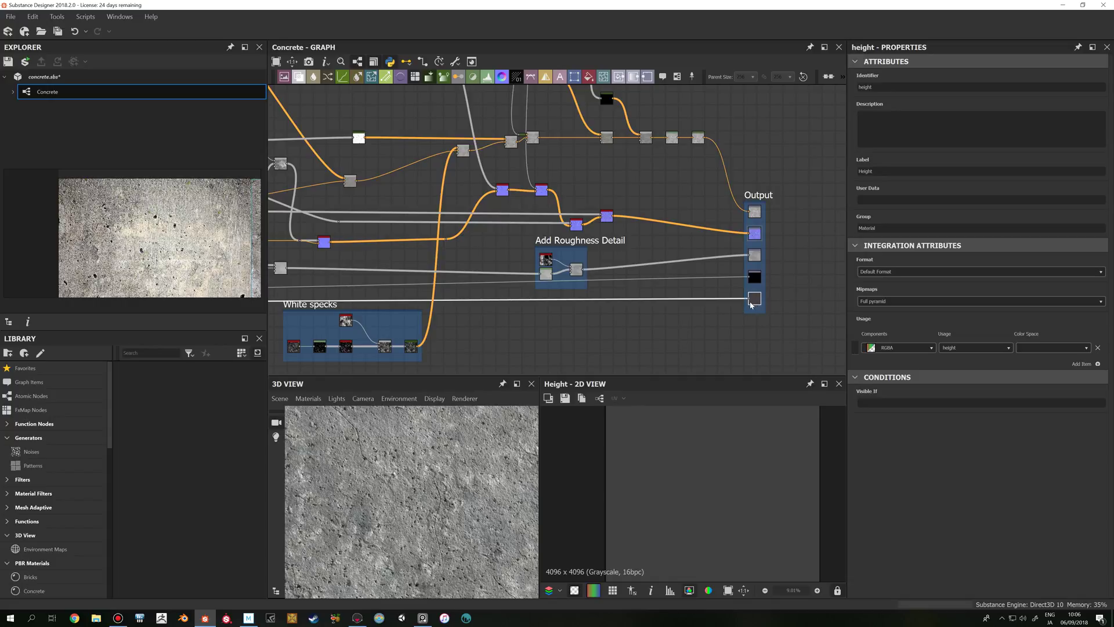
- Review the whole Concrete graph, following the links from Base Values and the node groups to the Output group
scroll(610, 318, "down", 3)
scroll(612, 317, "up", 3)
middle_click_drag(609, 318, 566, 295)
scroll(612, 318, "down", 3)
scroll(586, 297, "down", 2)
scroll(566, 296, "up", 1)
scroll(565, 295, "up", 2)
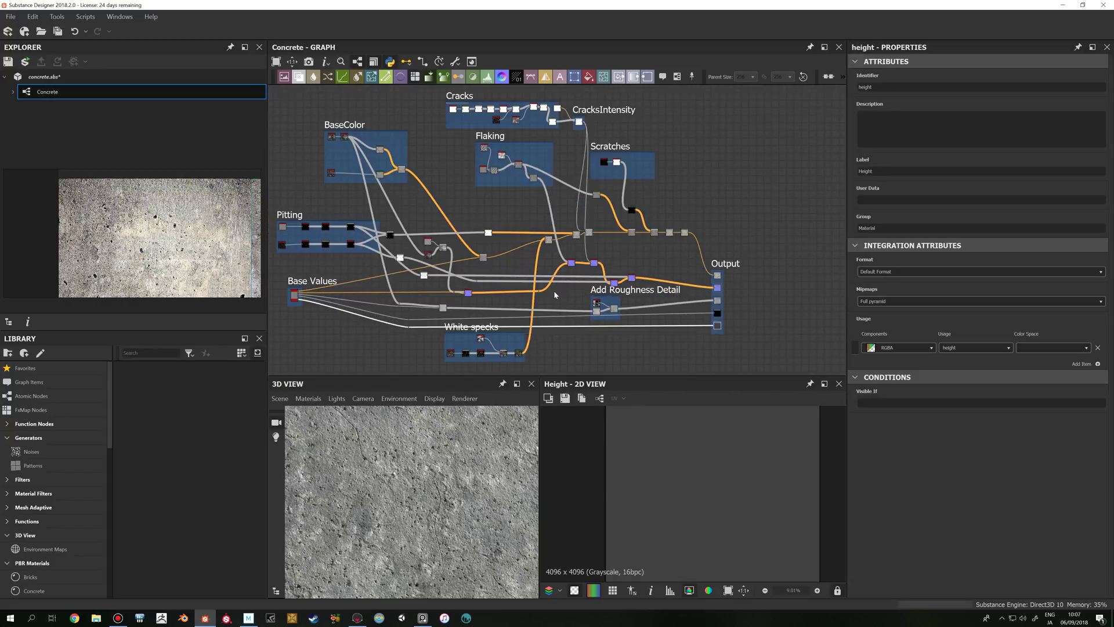
middle_click_drag(693, 198, 677, 220)
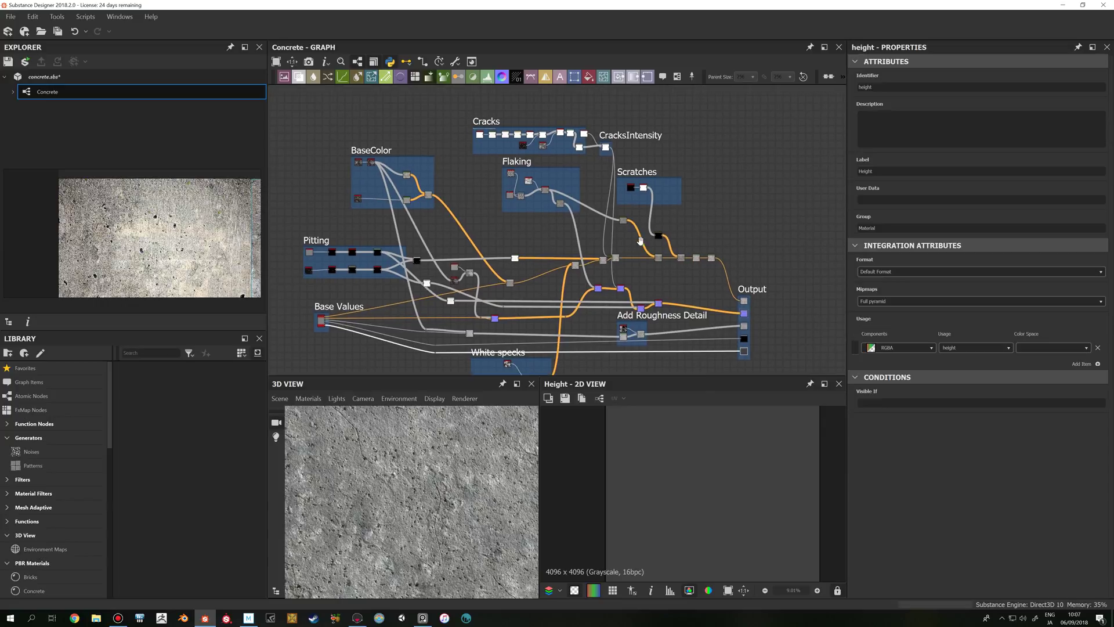
scroll(662, 228, "up", 2)
middle_click_drag(598, 237, 610, 267)
scroll(610, 265, "down", 3)
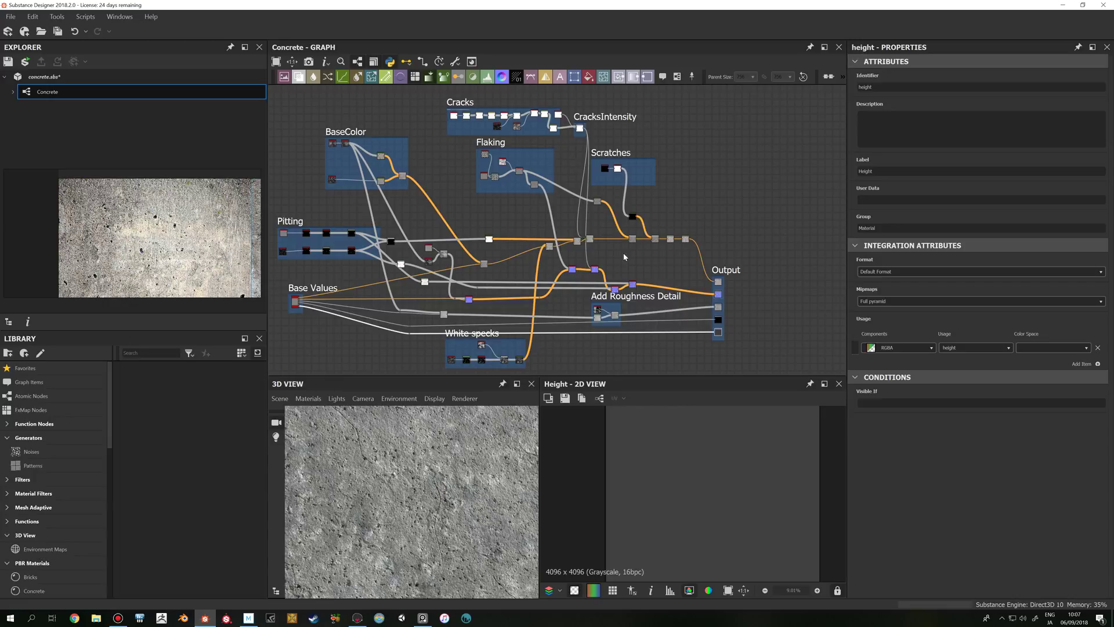
scroll(624, 256, "down", 1)
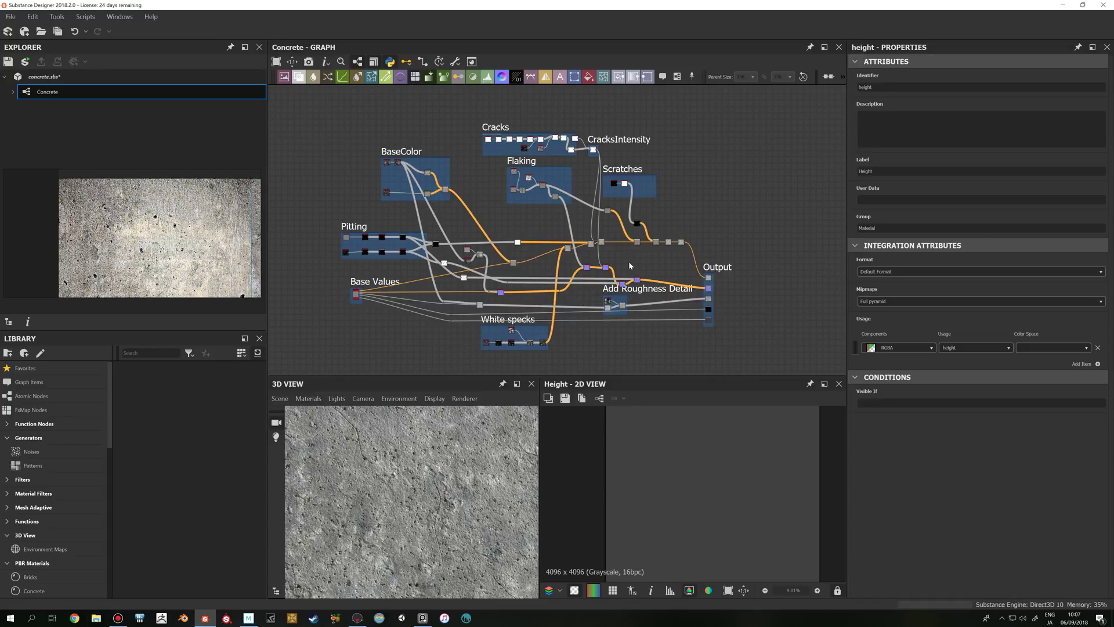
middle_click_drag(629, 264, 631, 257)
scroll(629, 254, "up", 2)
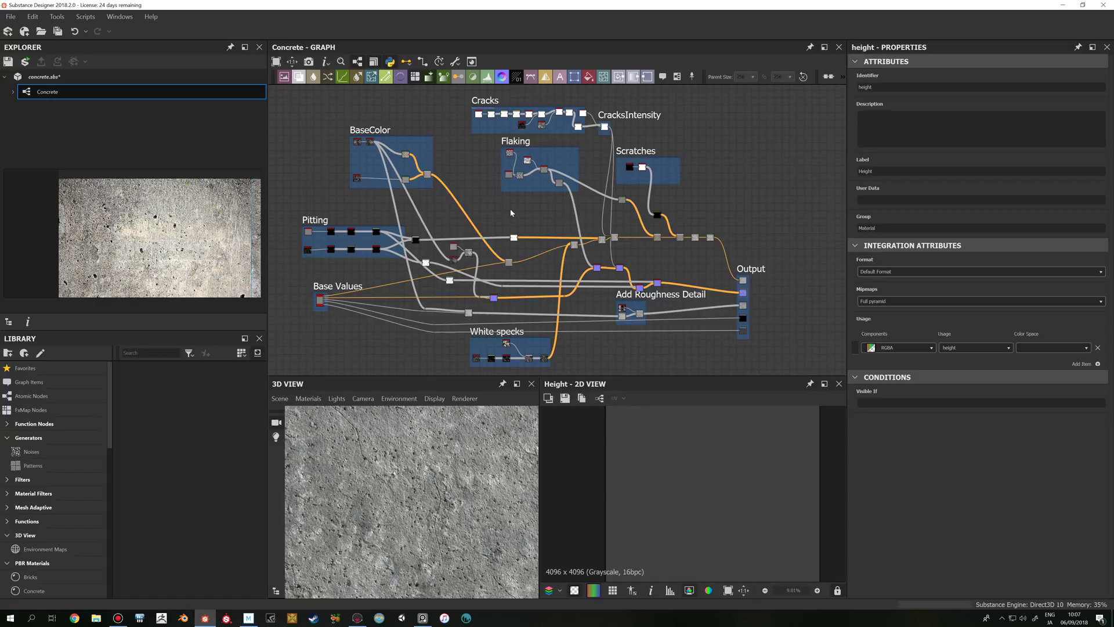
scroll(511, 209, "down", 2)
middle_click_drag(511, 210, 510, 213)
scroll(511, 216, "up", 2)
scroll(509, 204, "down", 1)
scroll(511, 213, "up", 1)
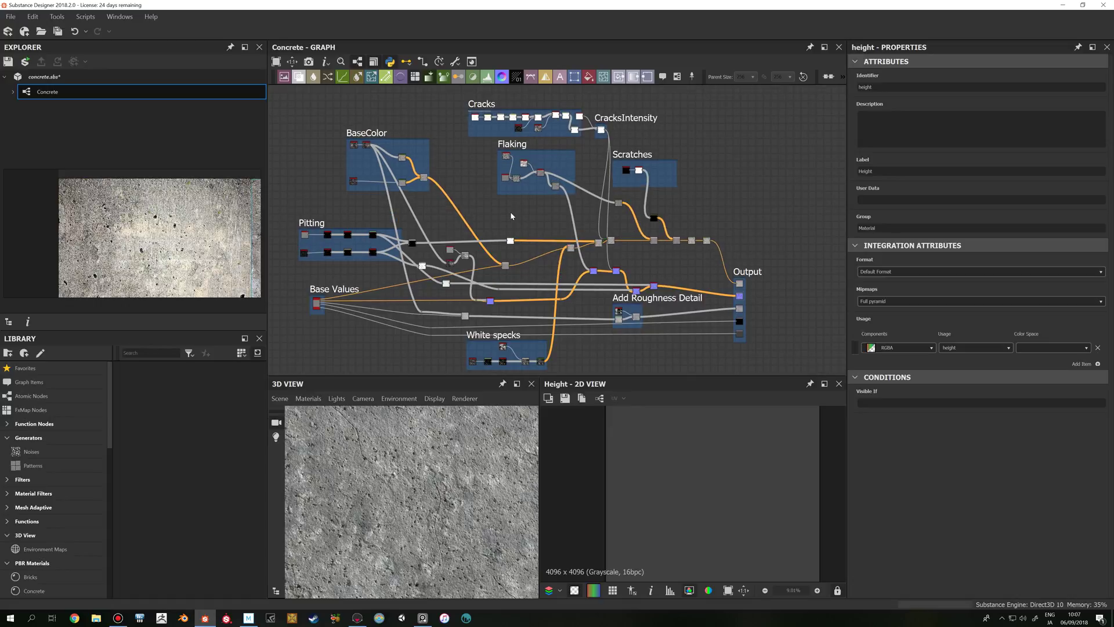
scroll(511, 216, "down", 1)
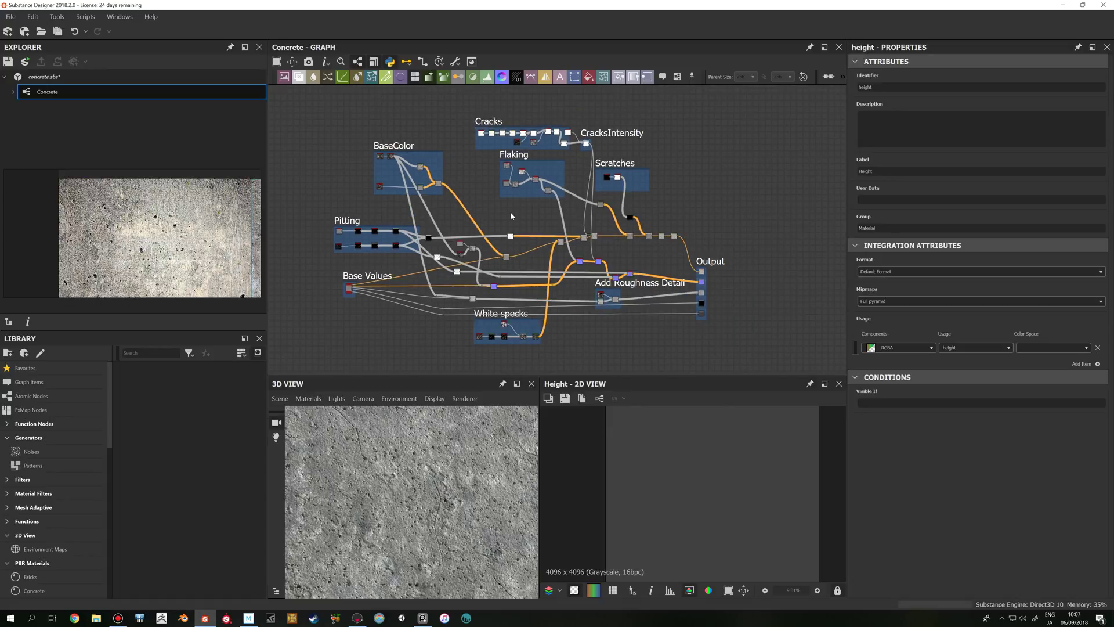